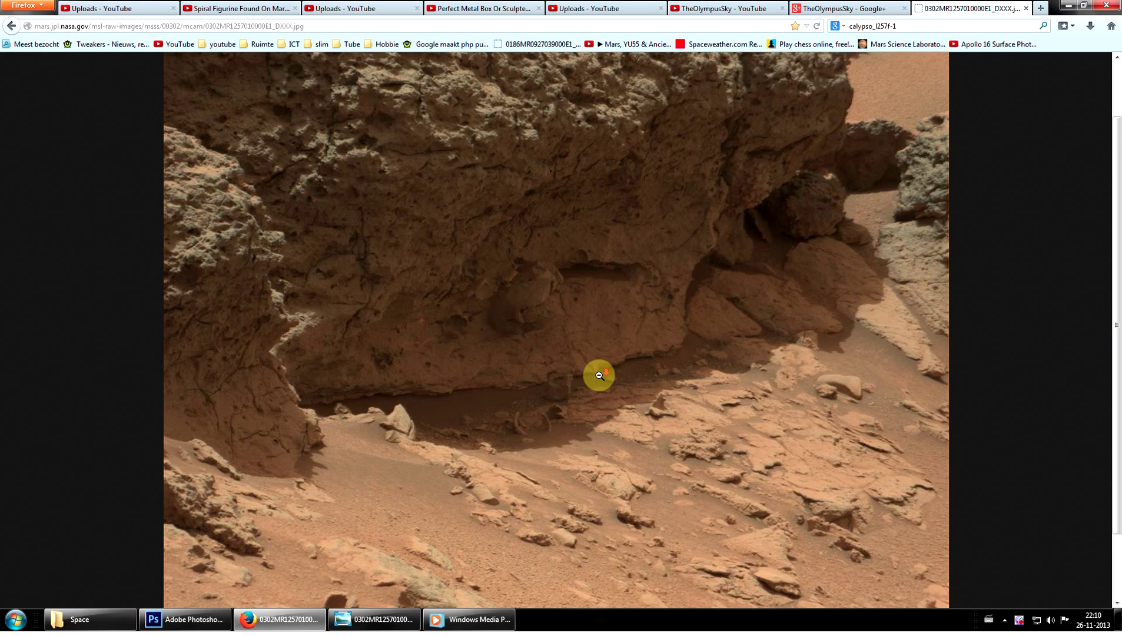
Look over the Mars rock image and browse the entries of the Ruimte bookmarks folder.
scroll(599, 375, down, 3)
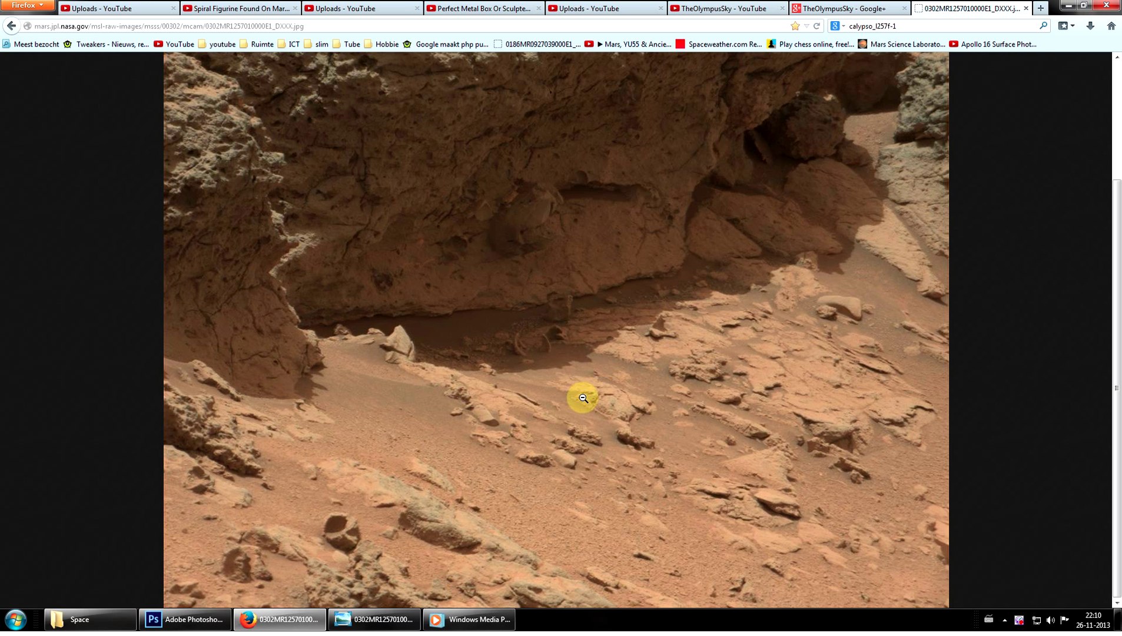
scroll(352, 176, up, 5)
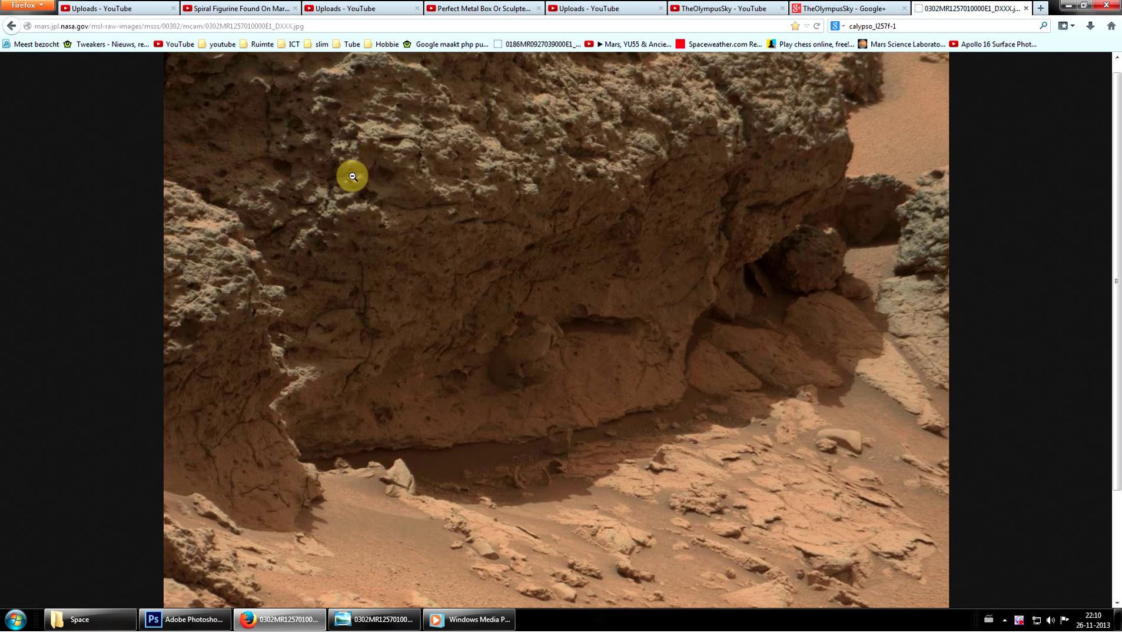
click(256, 45)
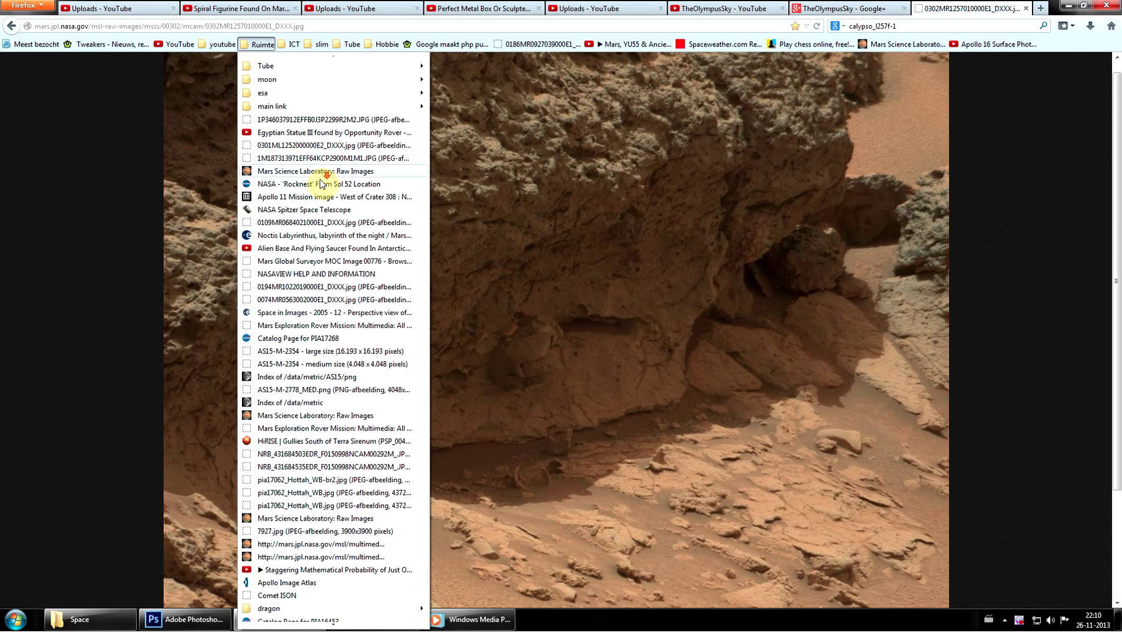
scroll(322, 188, down, 8)
scroll(324, 197, up, 8)
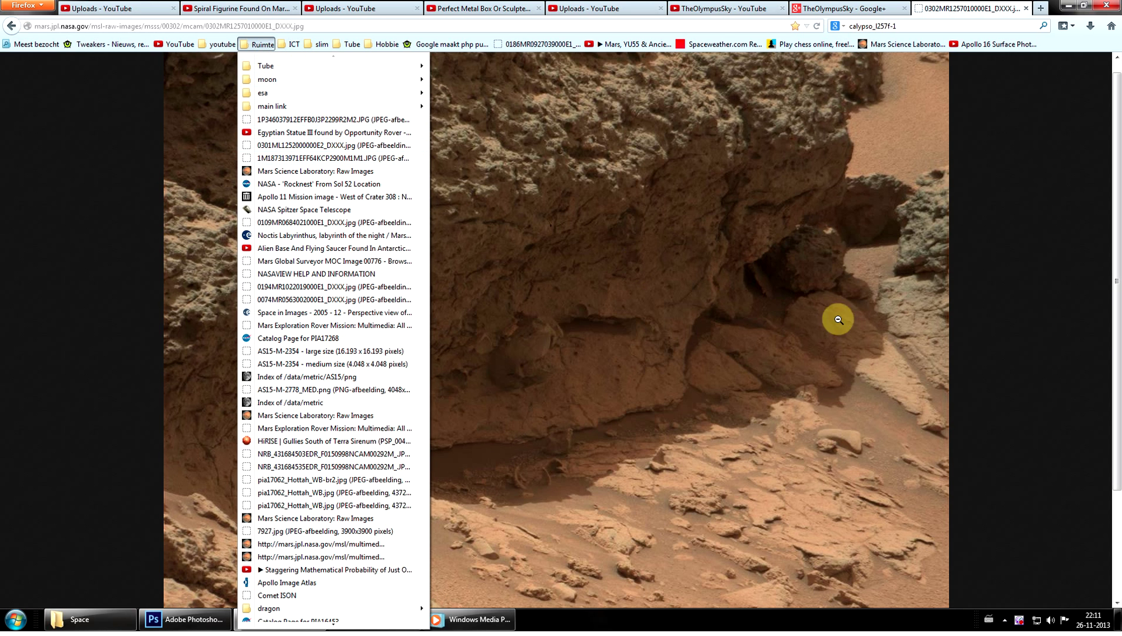
click(1050, 342)
click(668, 380)
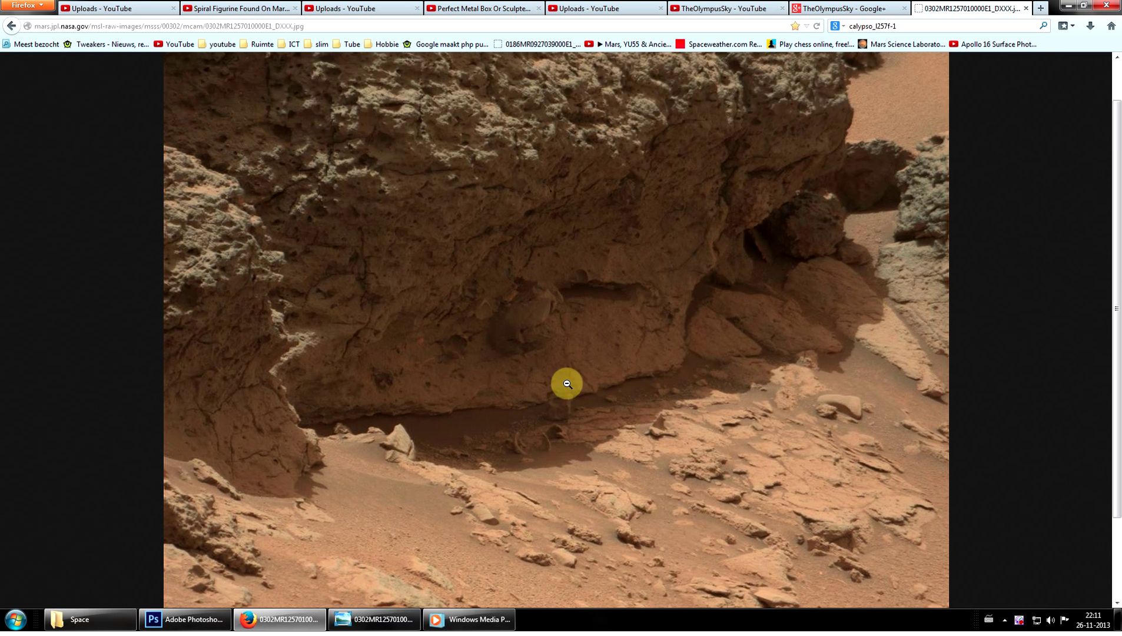
Examine the rock overhang and its shaded base in the browser image at full size.
scroll(565, 383, down, 3)
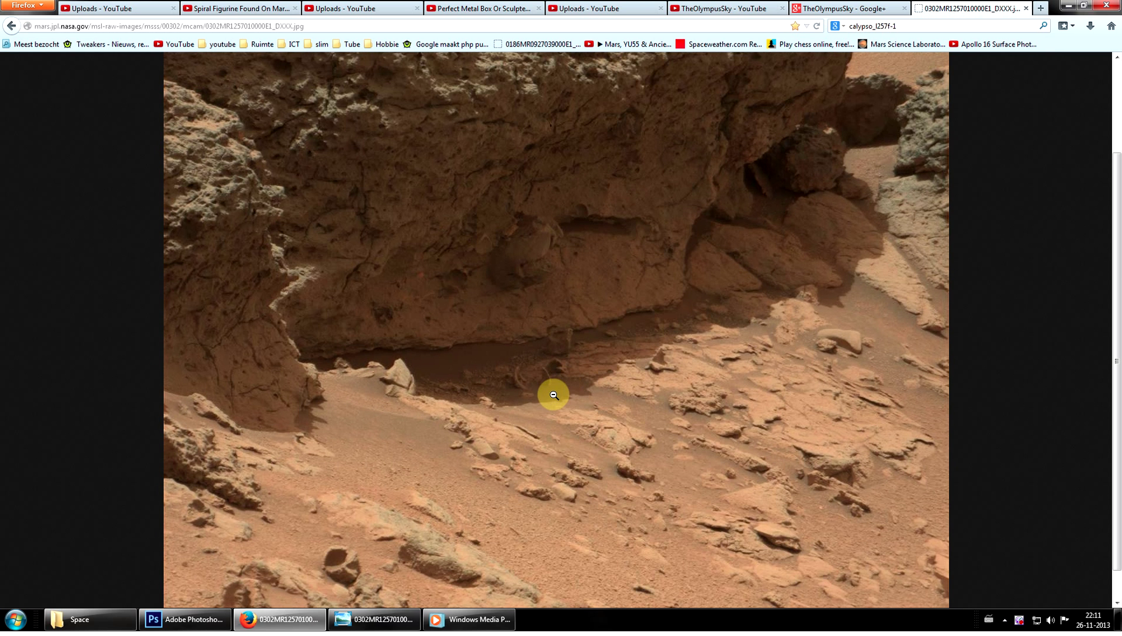
scroll(553, 395, up, 4)
scroll(638, 403, up, 2)
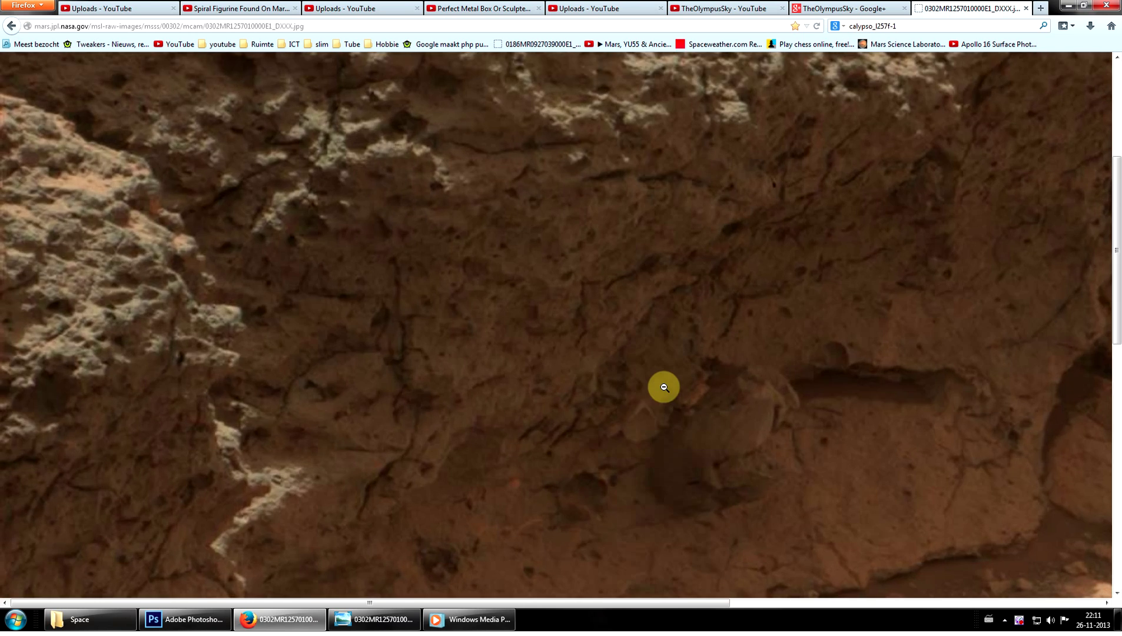
scroll(663, 387, down, 8)
Switch to Windows Photo Viewer and examine the curved objects in the shadow beneath the rock overhang up close.
click(382, 612)
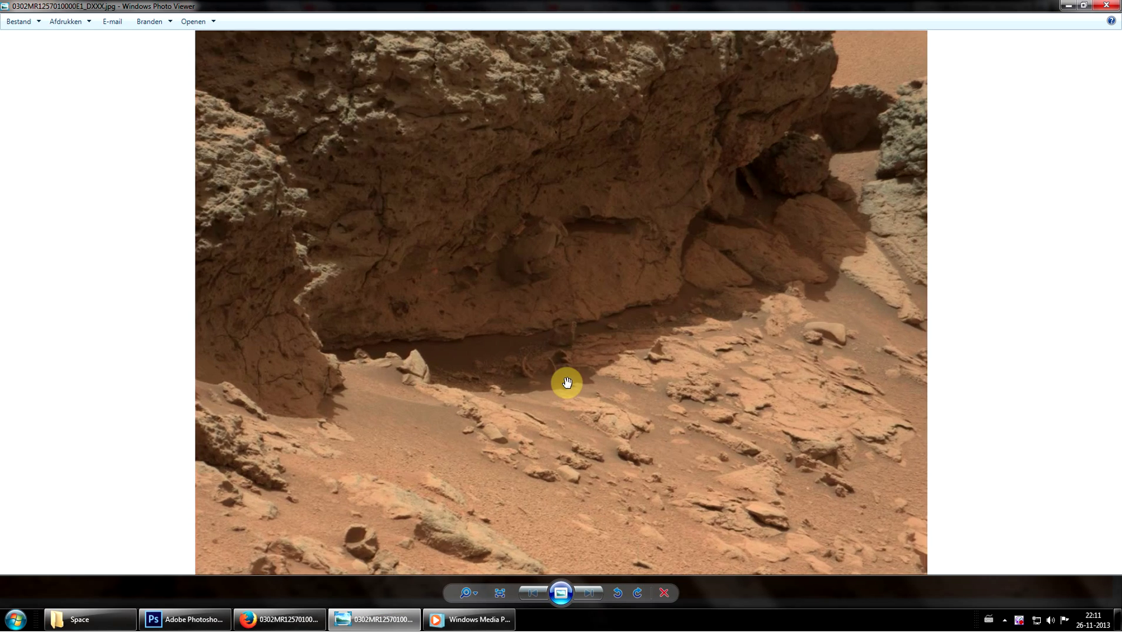
scroll(566, 380, up, 5)
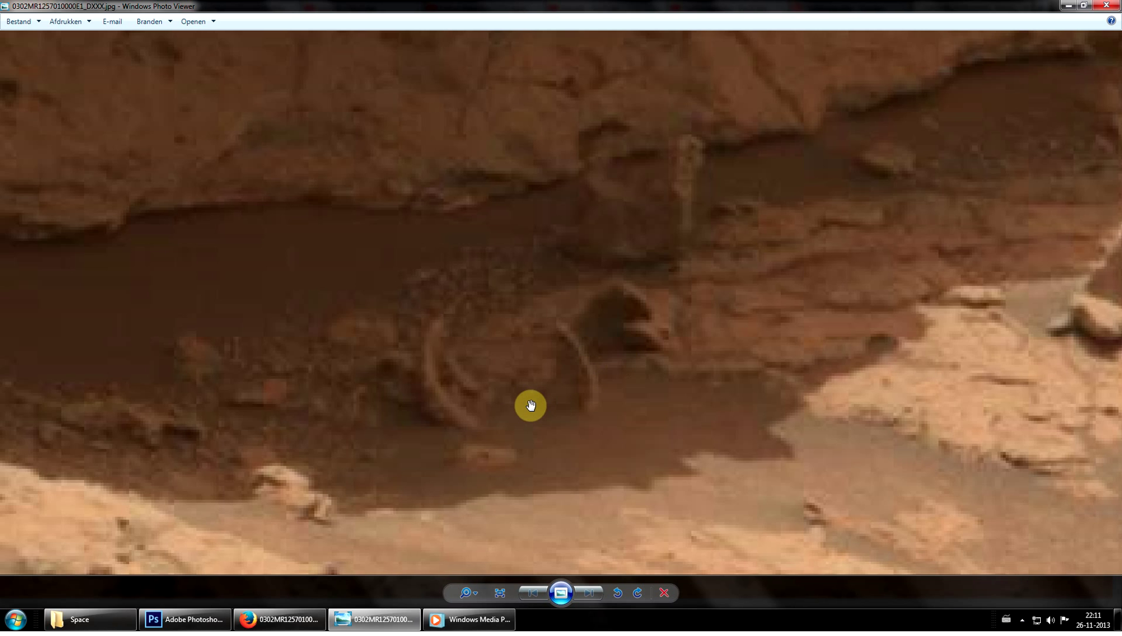
scroll(530, 382, down, 1)
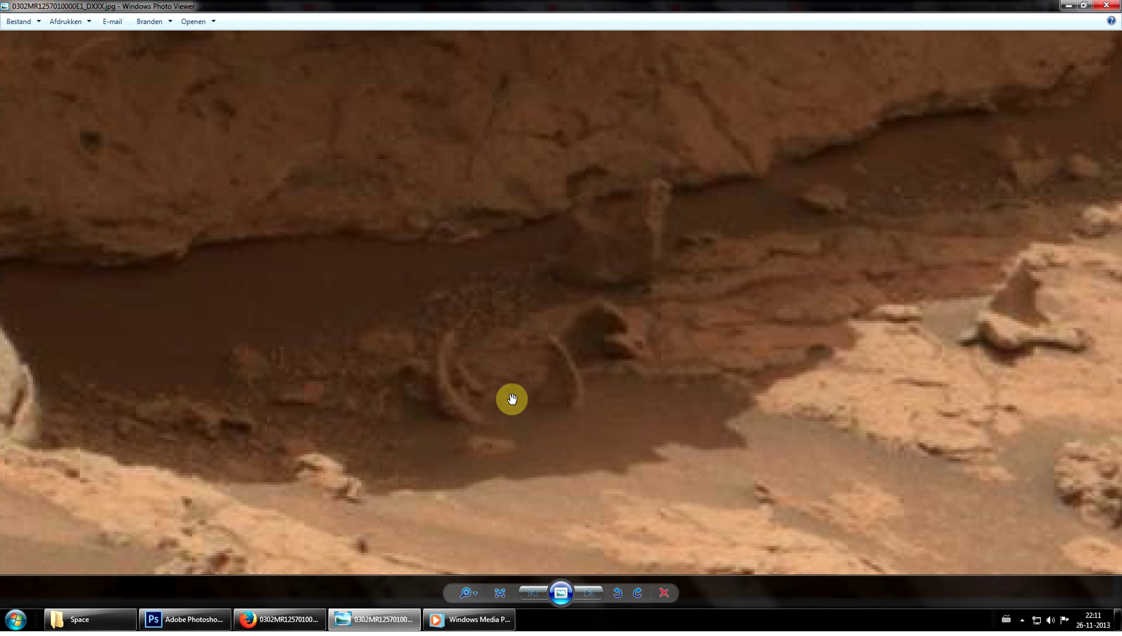
drag(461, 407, 505, 353)
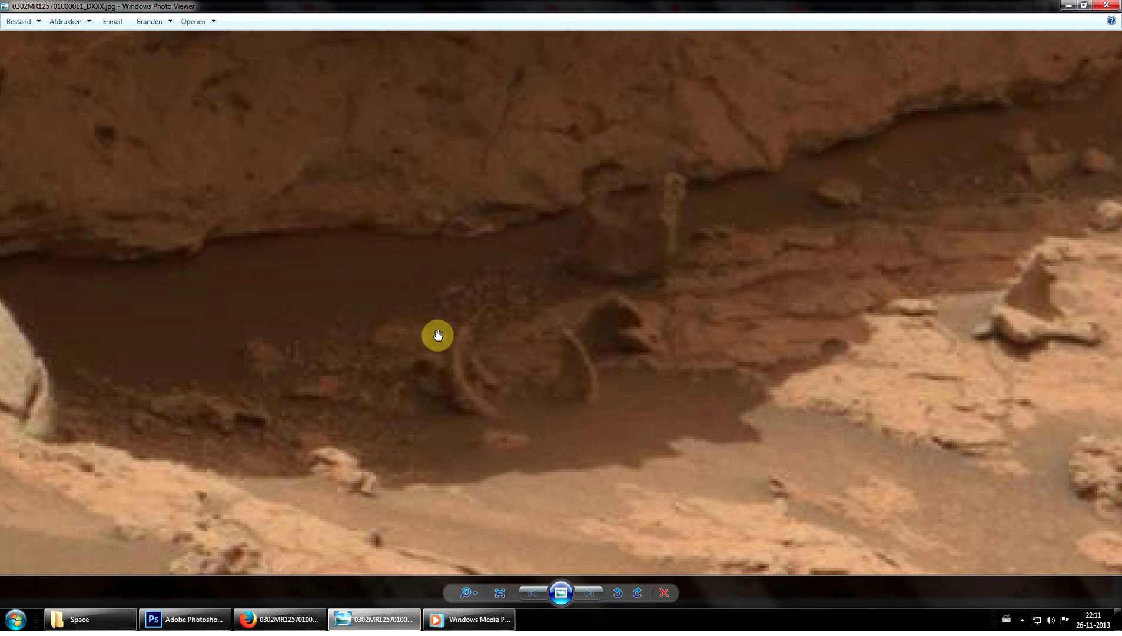
scroll(577, 439, down, 3)
scroll(577, 439, down, 2)
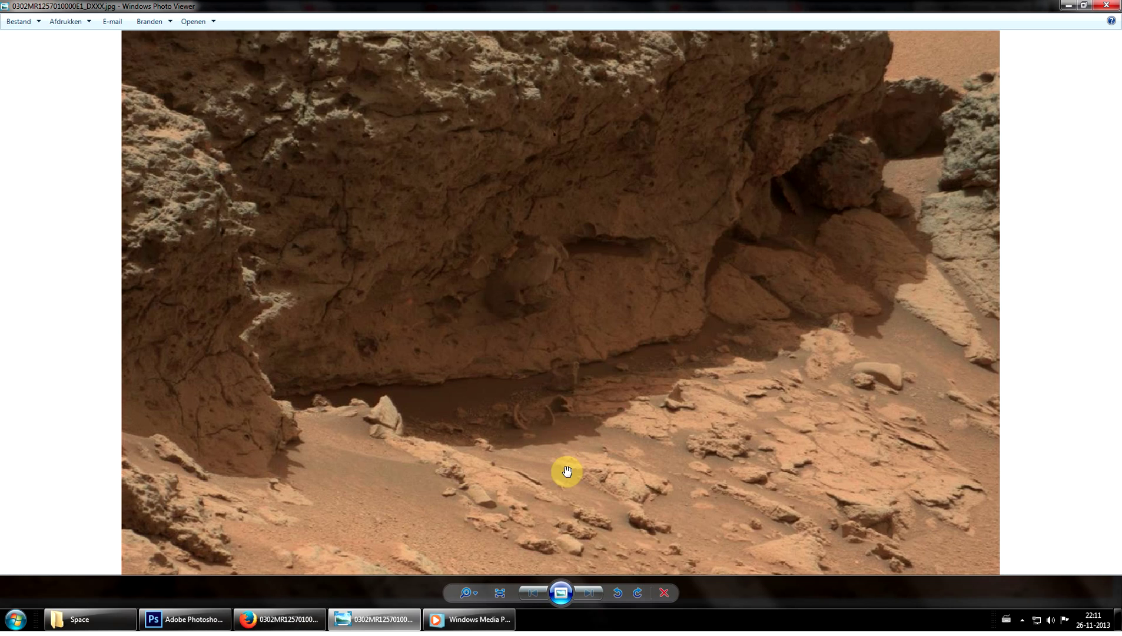
Examine the hollow rocks in the lower-left foreground of the Mars image up close.
drag(563, 468, 583, 304)
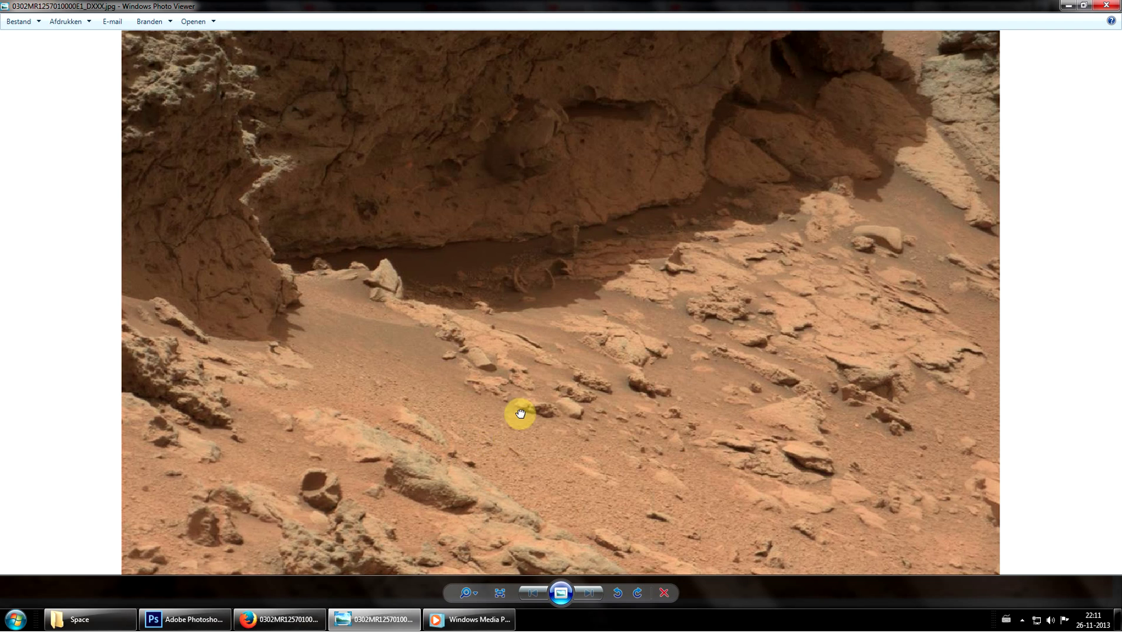
scroll(489, 431, up, 1)
scroll(263, 458, up, 6)
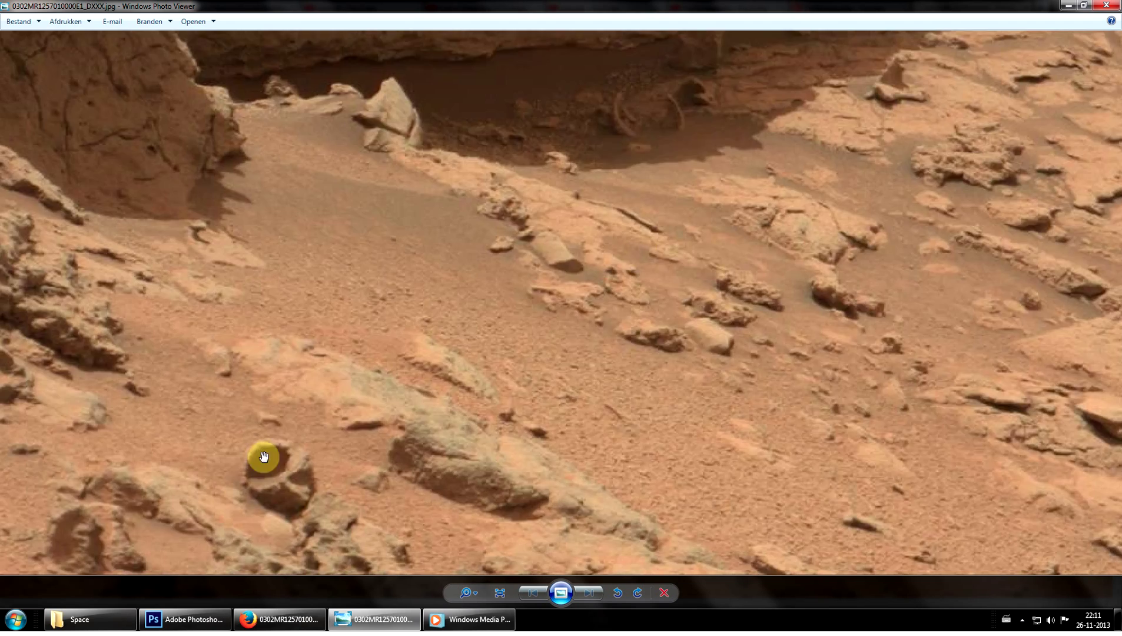
scroll(465, 325, up, 3)
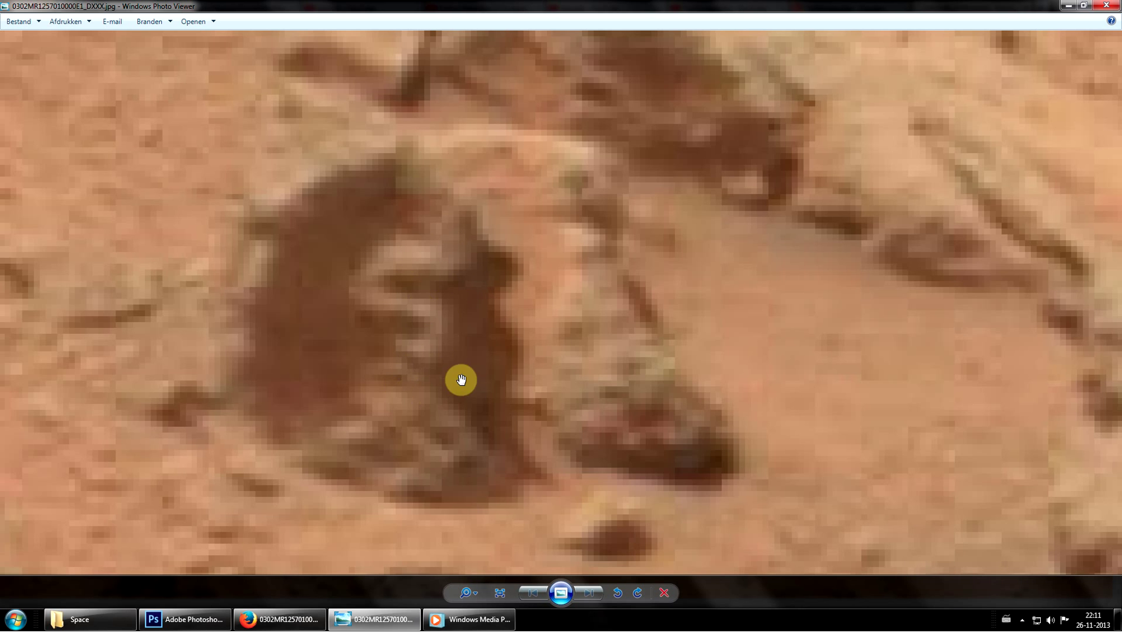
scroll(498, 410, down, 3)
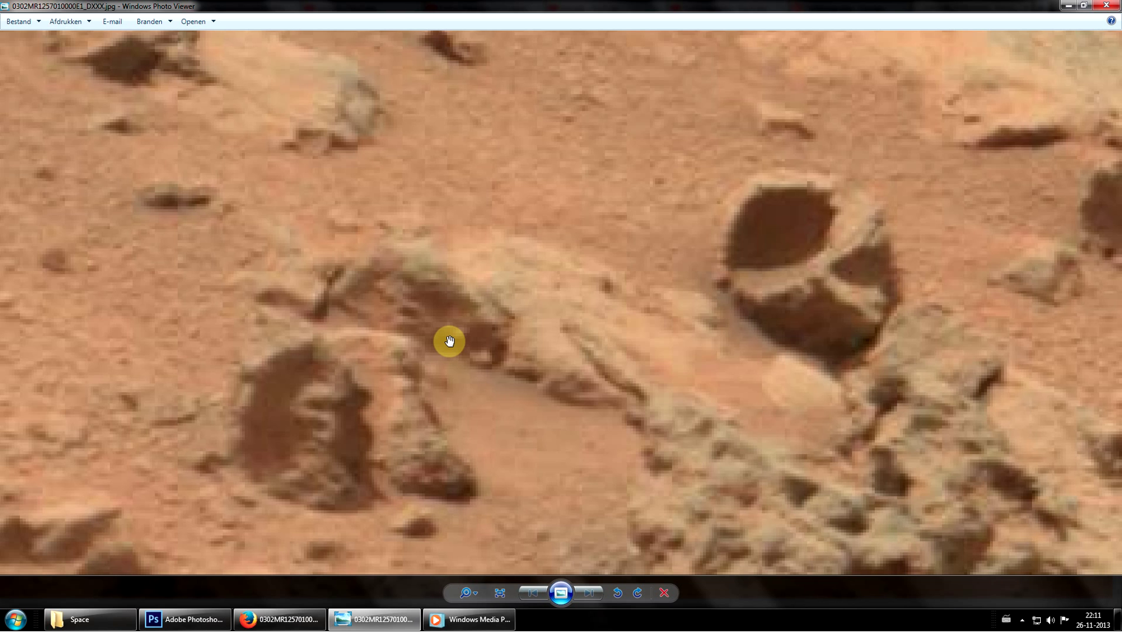
scroll(449, 341, down, 4)
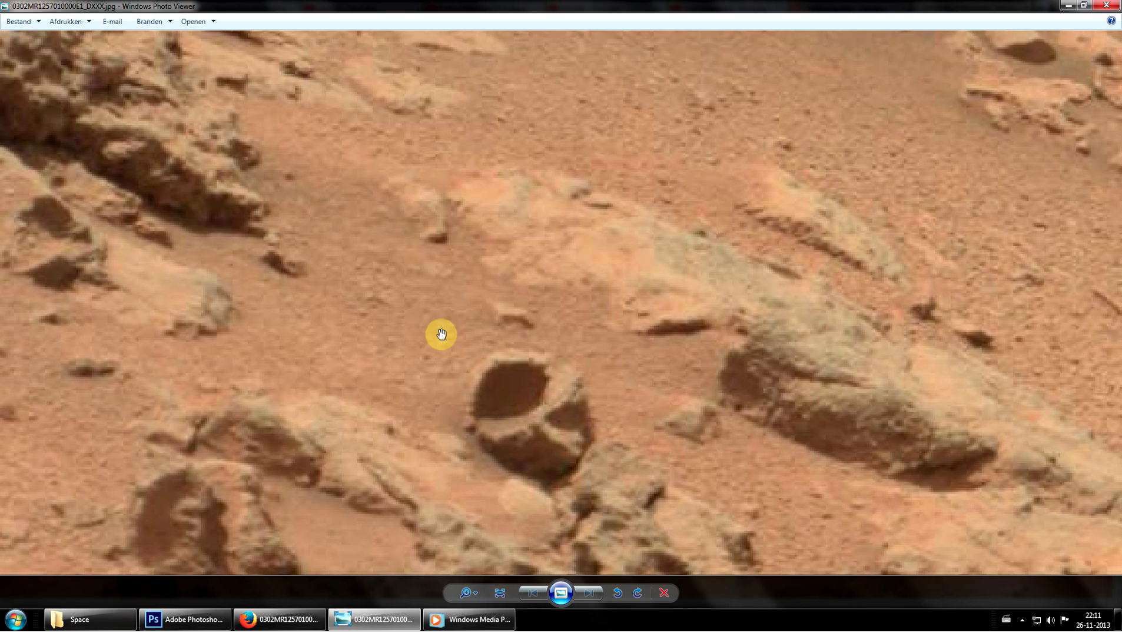
Survey the ground from the foreground rocks past the shaded curved objects to the flat slabs on the right.
drag(441, 334, 412, 464)
drag(460, 333, 841, 240)
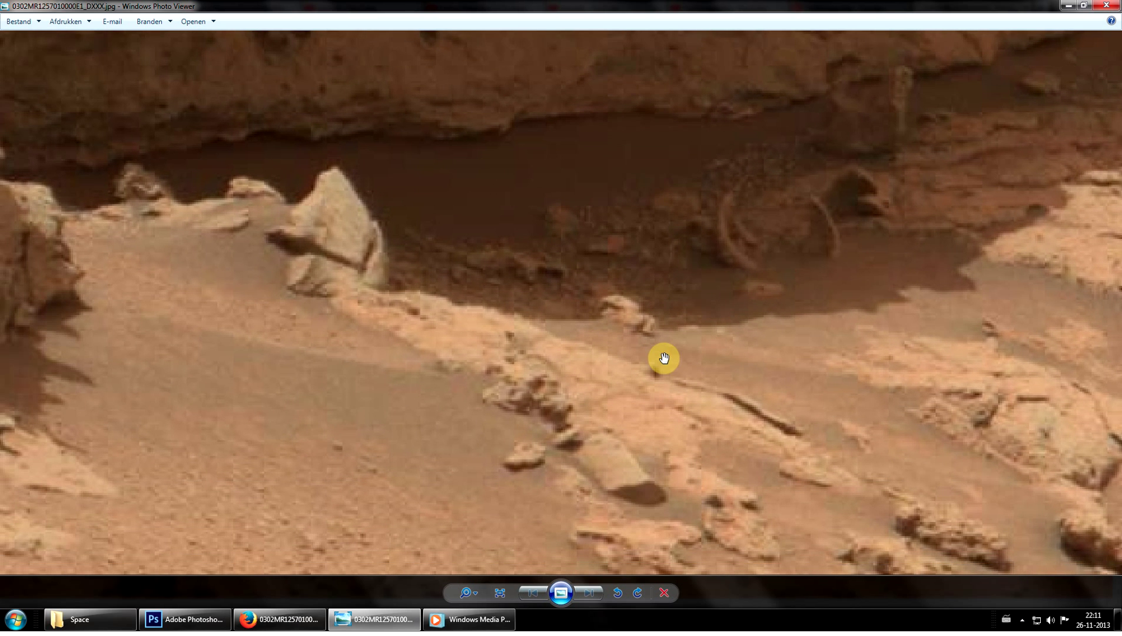
drag(835, 259, 306, 236)
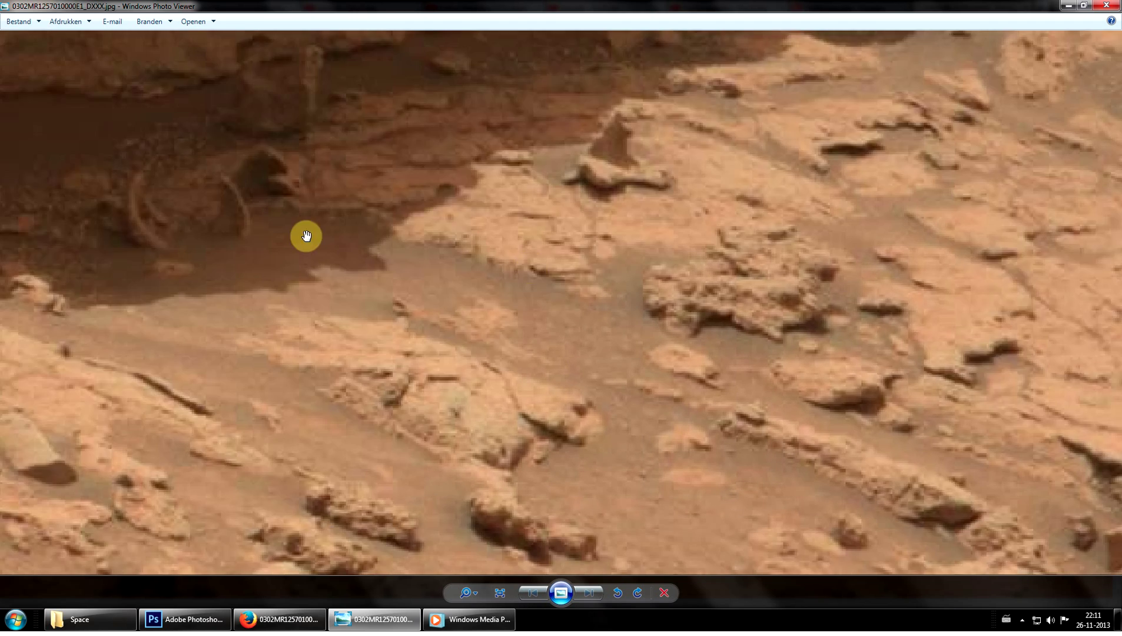
drag(558, 274, 543, 225)
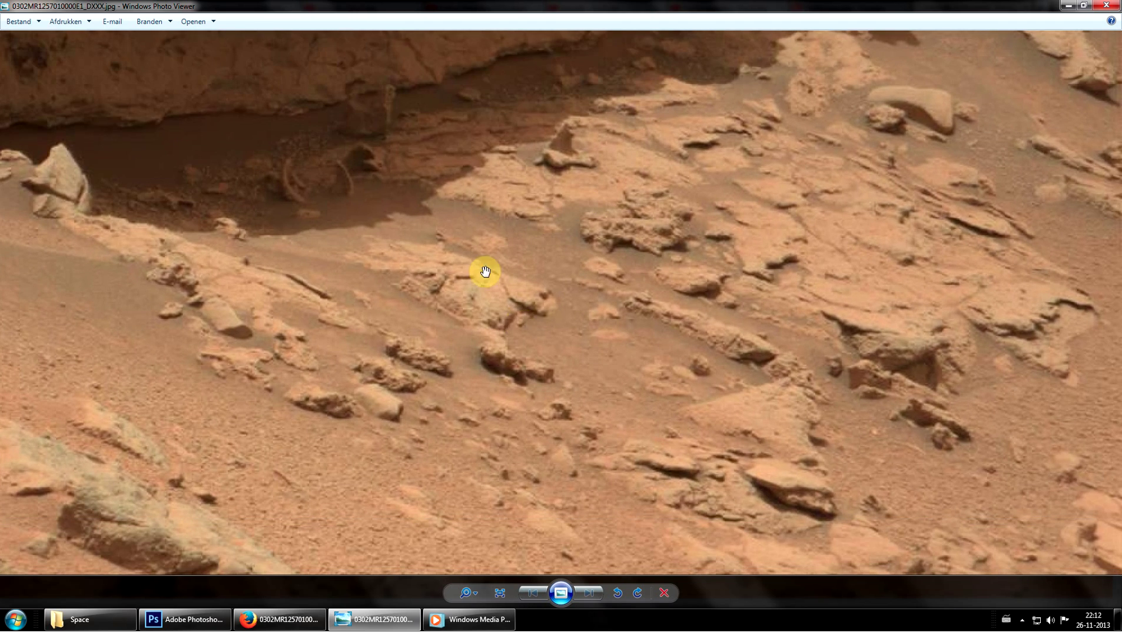
drag(485, 271, 565, 376)
drag(551, 229, 641, 200)
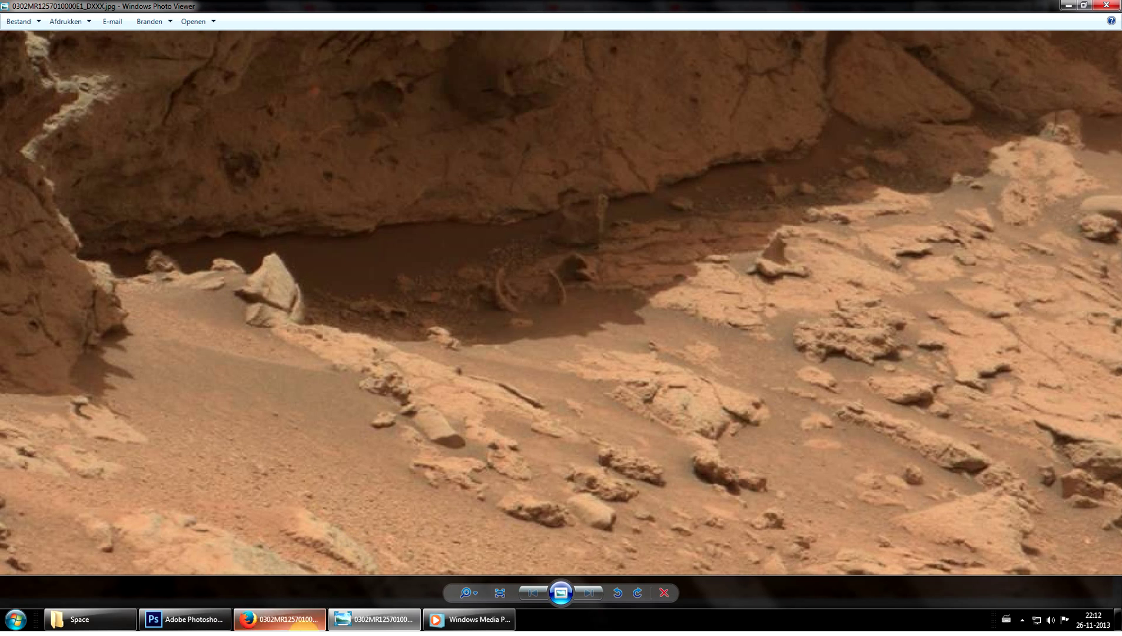
Switch to Firefox, open a blank tab and return to the Mars image tab.
click(318, 617)
key(ctrl+t)
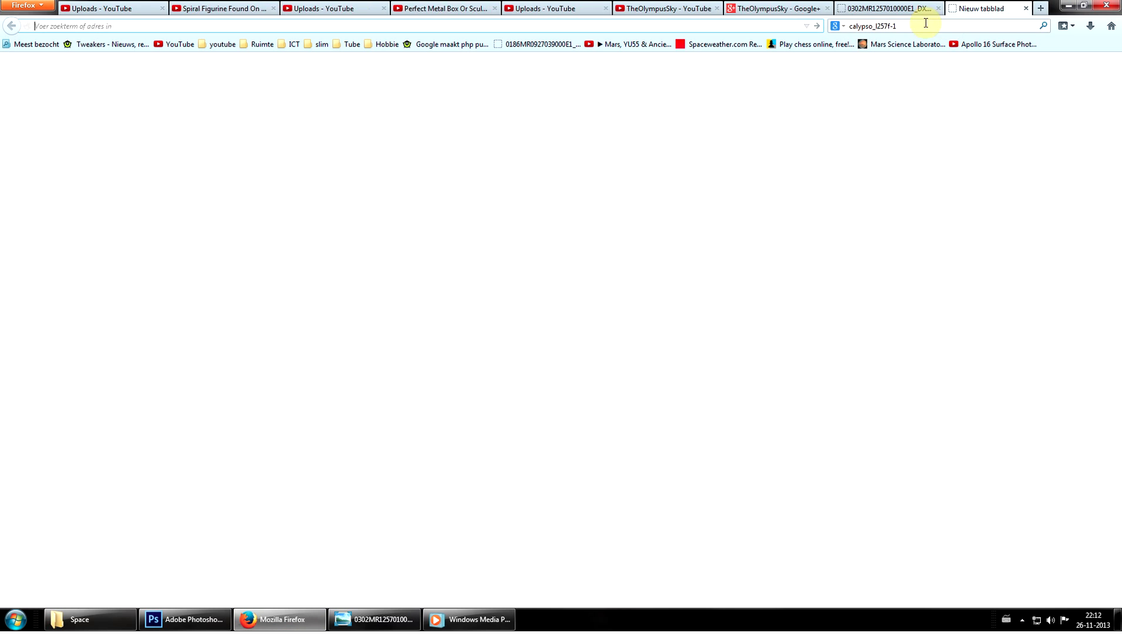
click(854, 8)
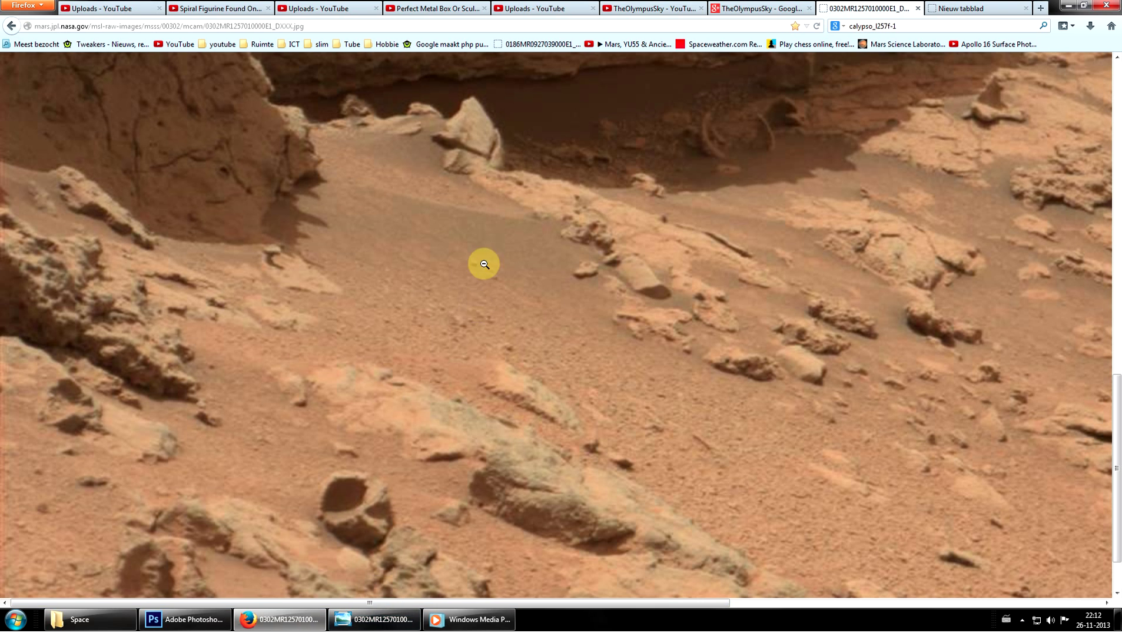
Return to Windows Photo Viewer and examine the pointed rock at the shadow's edge and the upright object beside the overhang.
click(394, 618)
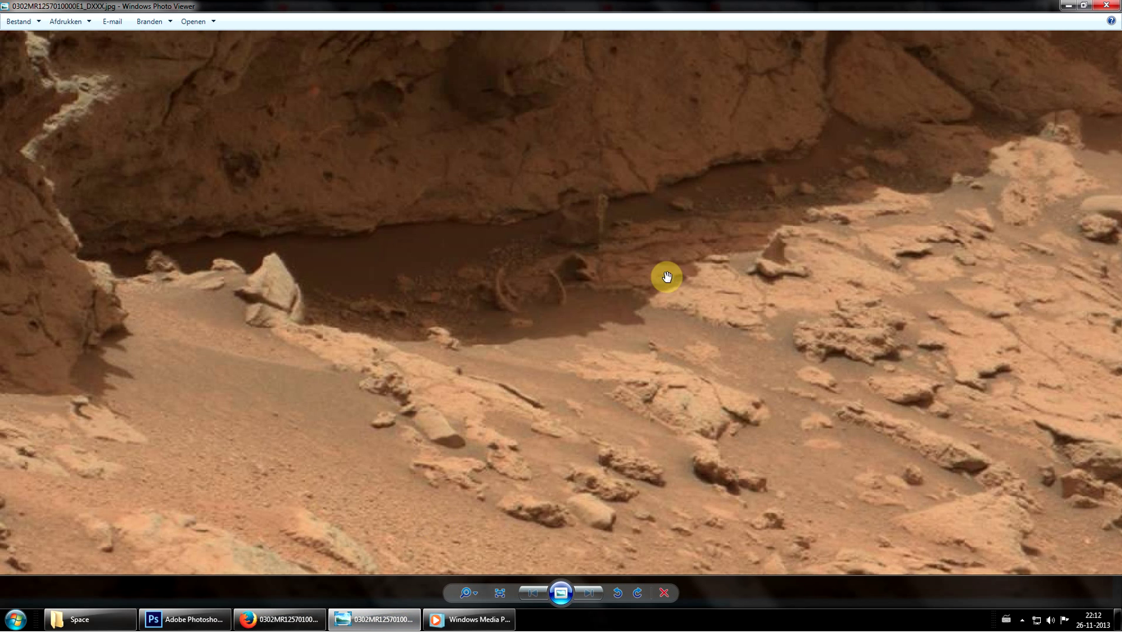
drag(662, 276, 486, 363)
scroll(576, 351, up, 2)
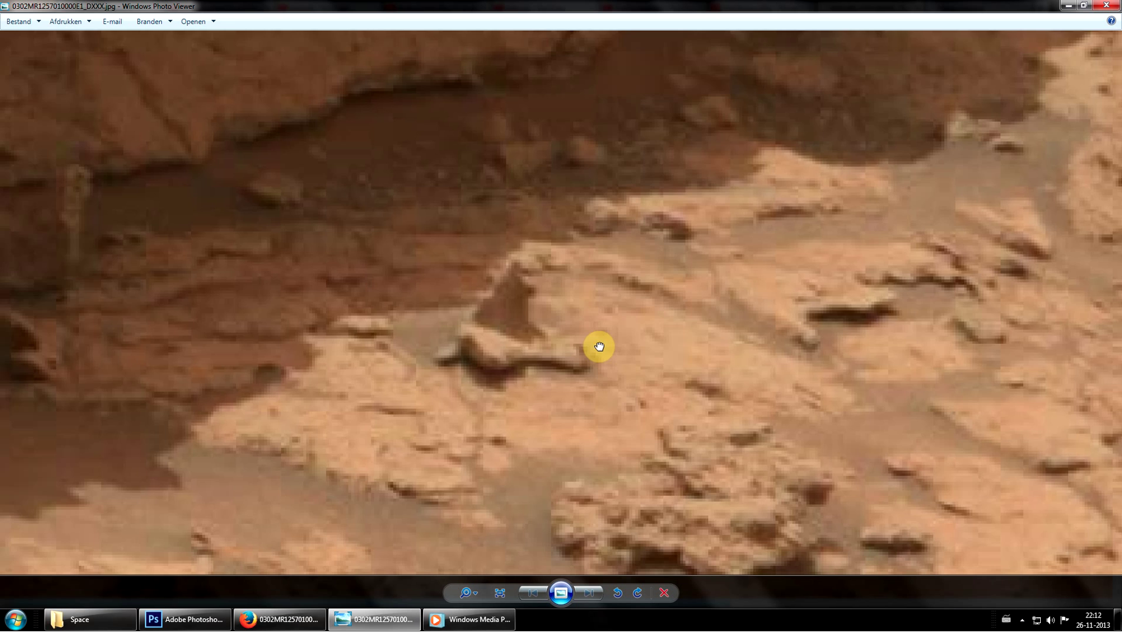
drag(599, 346, 1095, 318)
drag(493, 366, 522, 461)
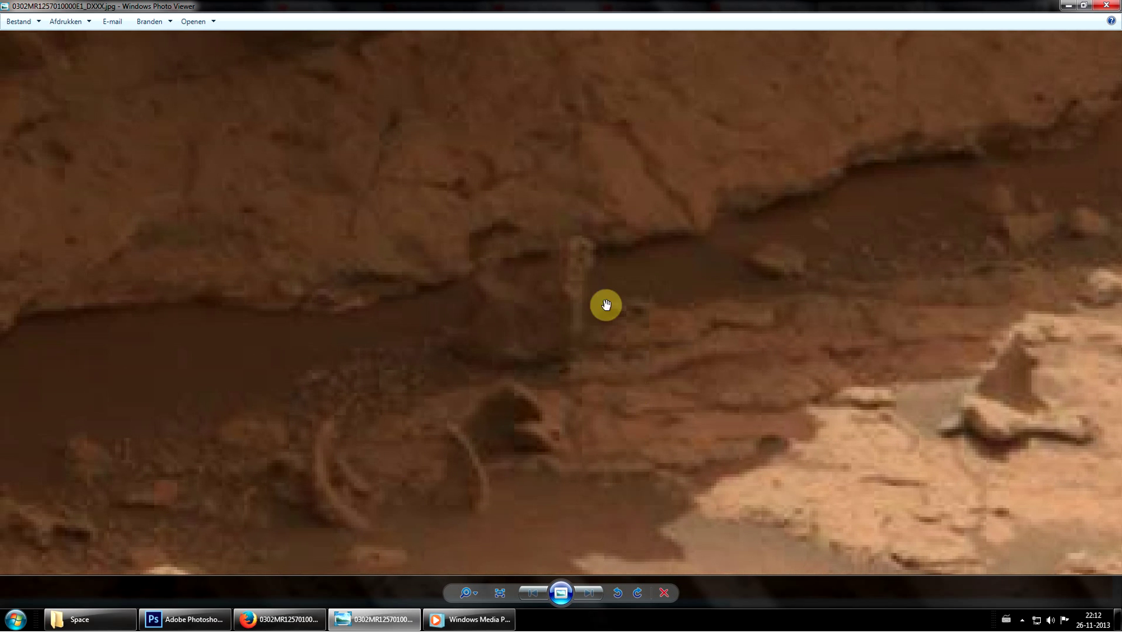
Follow the shaded gap beneath the overhang leftward and examine the small rock at its far end up close.
drag(565, 294, 1062, 215)
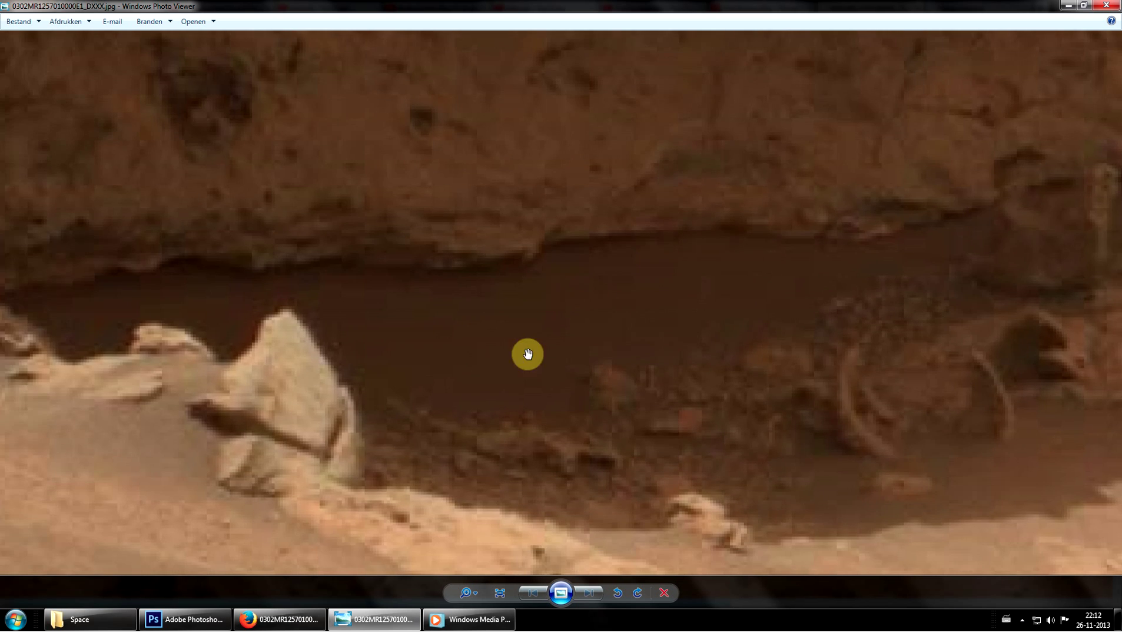
drag(553, 330, 978, 75)
drag(381, 184, 446, 328)
scroll(447, 328, up, 2)
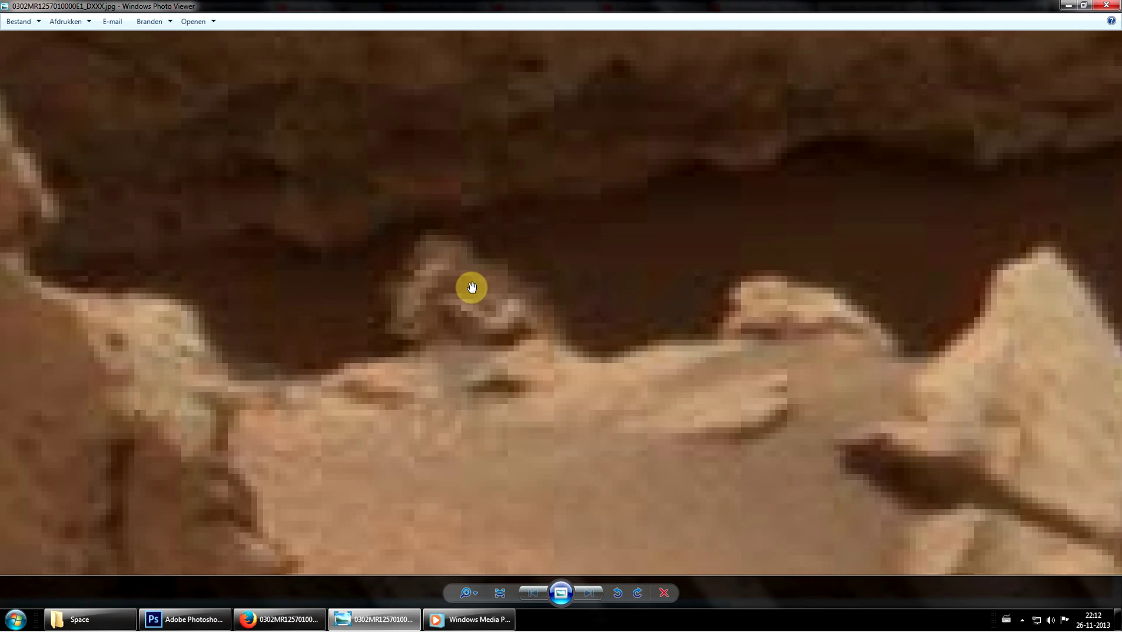
Examine the small dark stone and the angular rocks beneath the slab in the right part of the image.
scroll(457, 342, down, 1)
drag(481, 524, 716, 195)
scroll(534, 155, down, 2)
scroll(737, 241, down, 2)
drag(804, 278, 465, 365)
drag(826, 300, 755, 325)
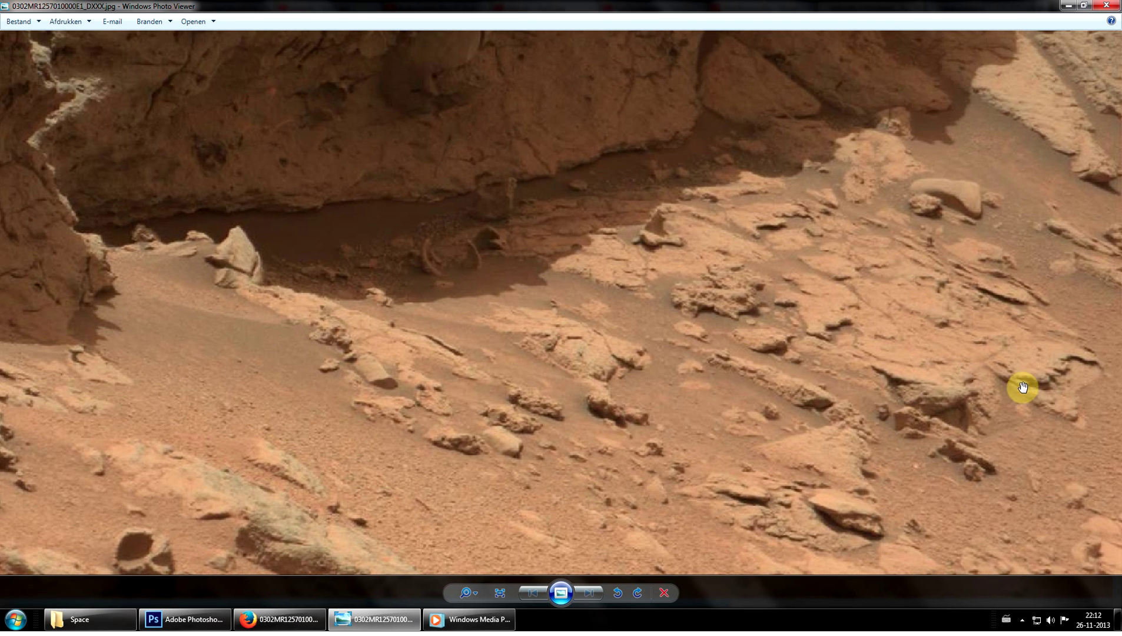
scroll(952, 445, up, 3)
scroll(954, 400, up, 3)
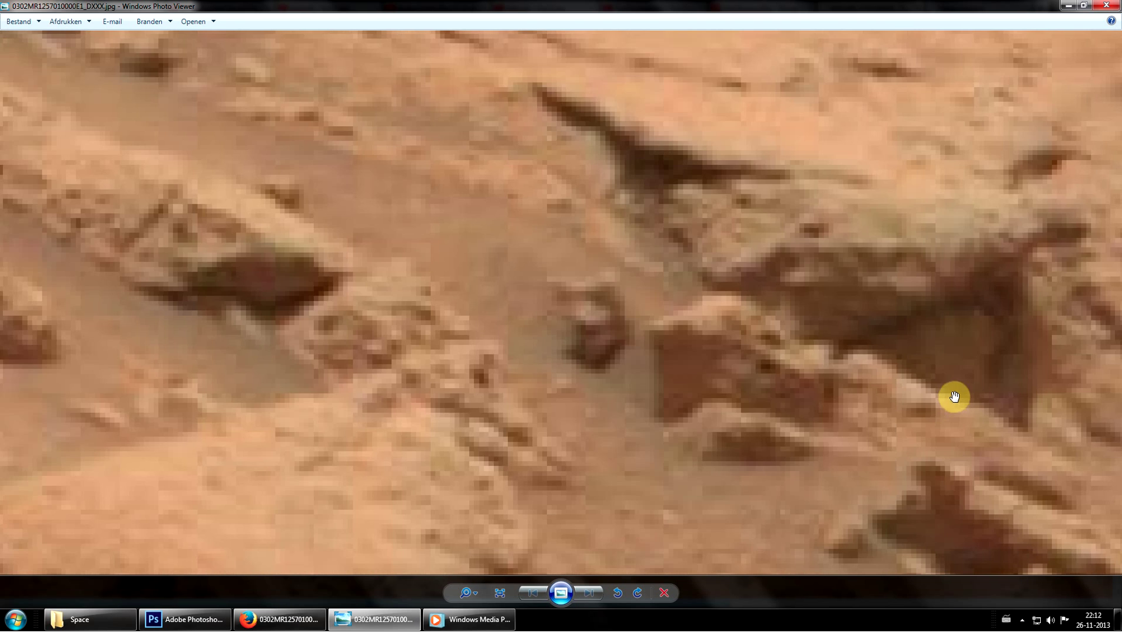
scroll(854, 378, down, 2)
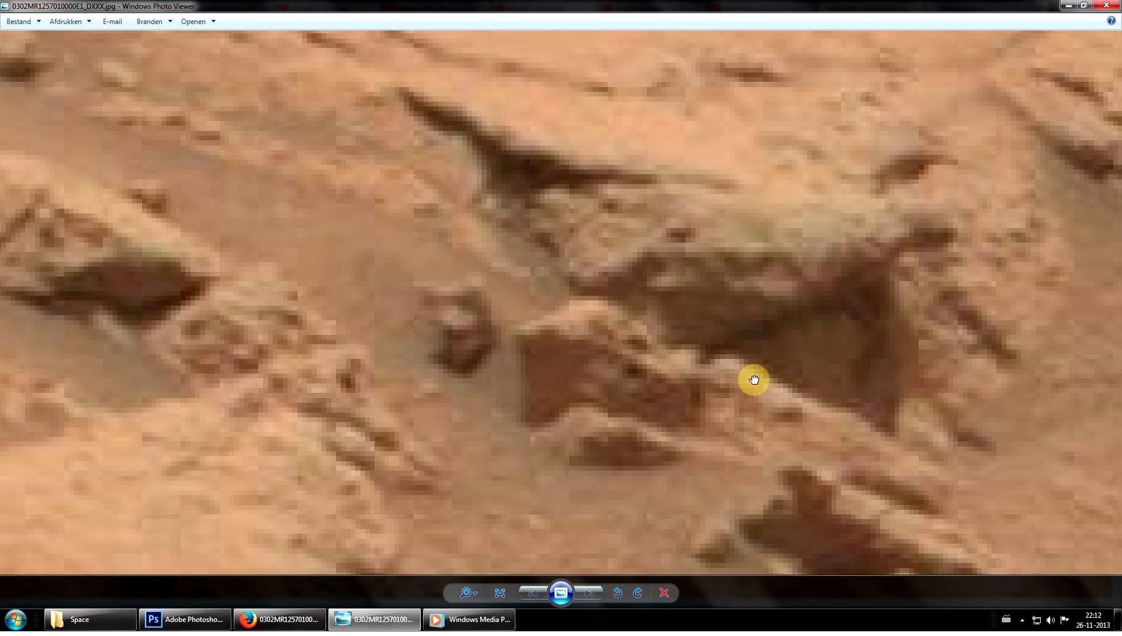
drag(751, 381, 438, 357)
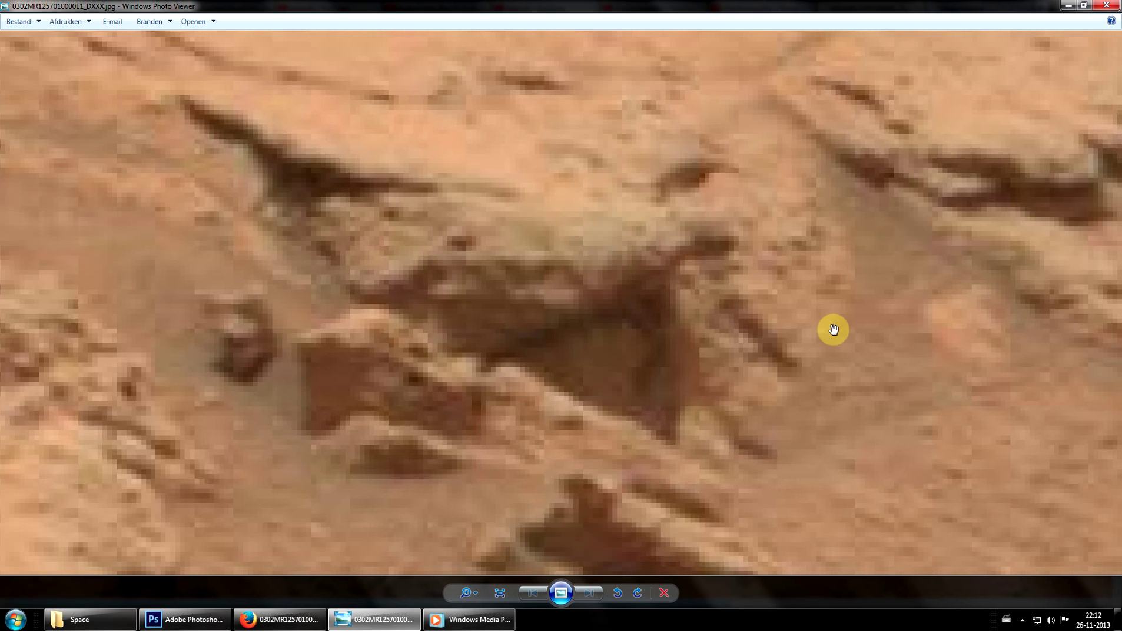
Examine the smooth curved stone near the overhang's right end, finishing with a view of nearly the whole scene.
scroll(876, 297, down, 3)
drag(975, 243, 661, 470)
scroll(754, 293, up, 3)
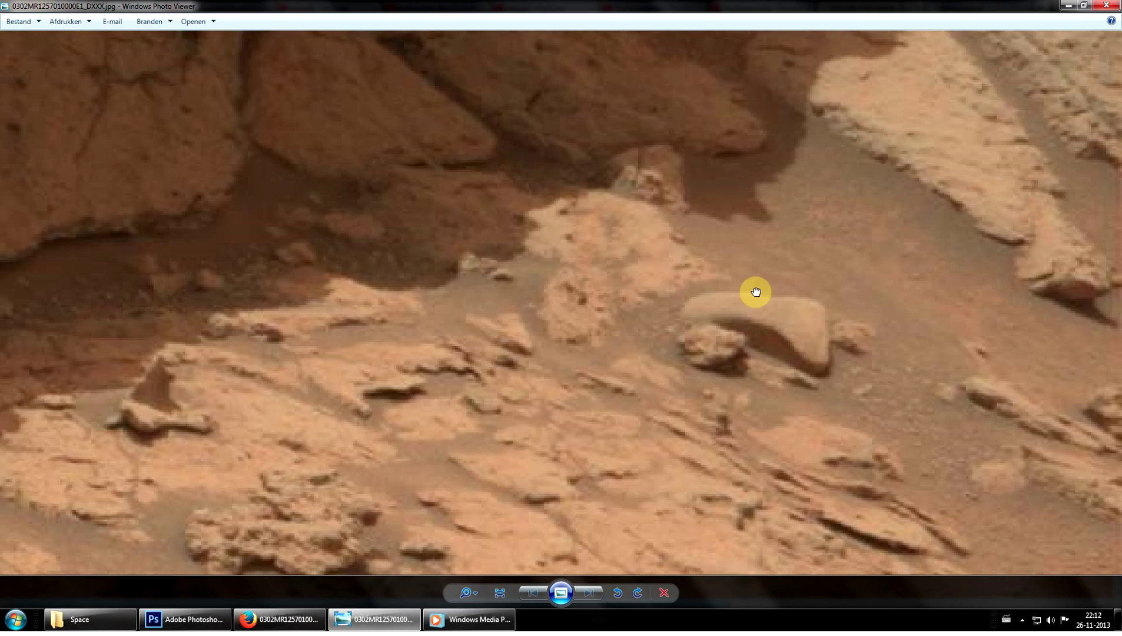
scroll(769, 326, up, 2)
drag(769, 326, 724, 240)
scroll(748, 427, down, 5)
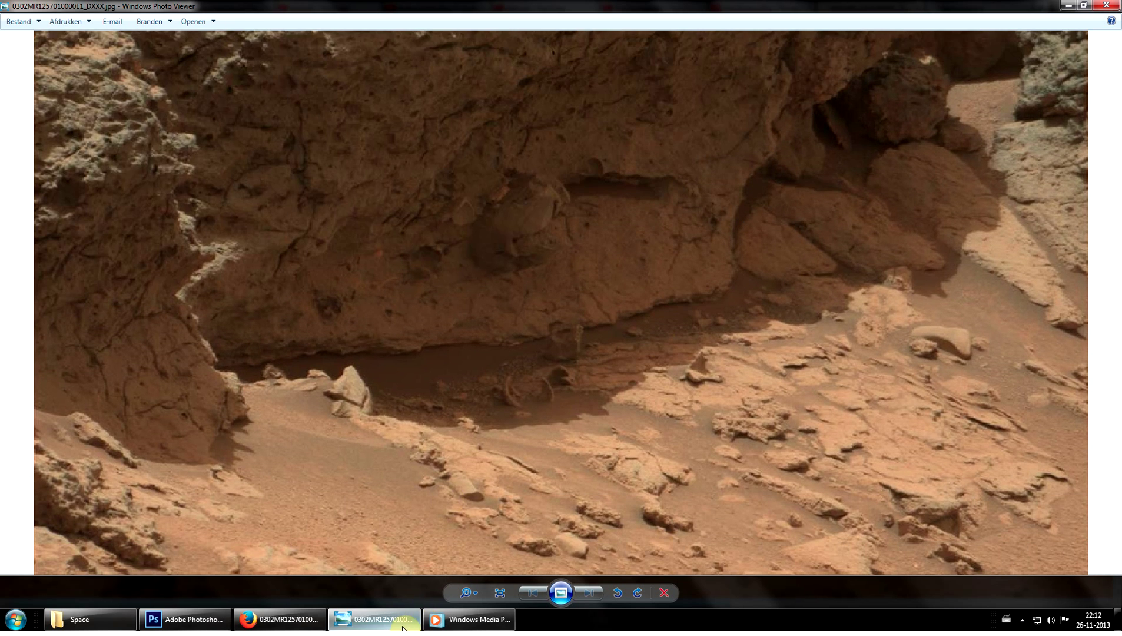
Switch to the enlarged Mars image in the Firefox window.
click(280, 619)
click(323, 559)
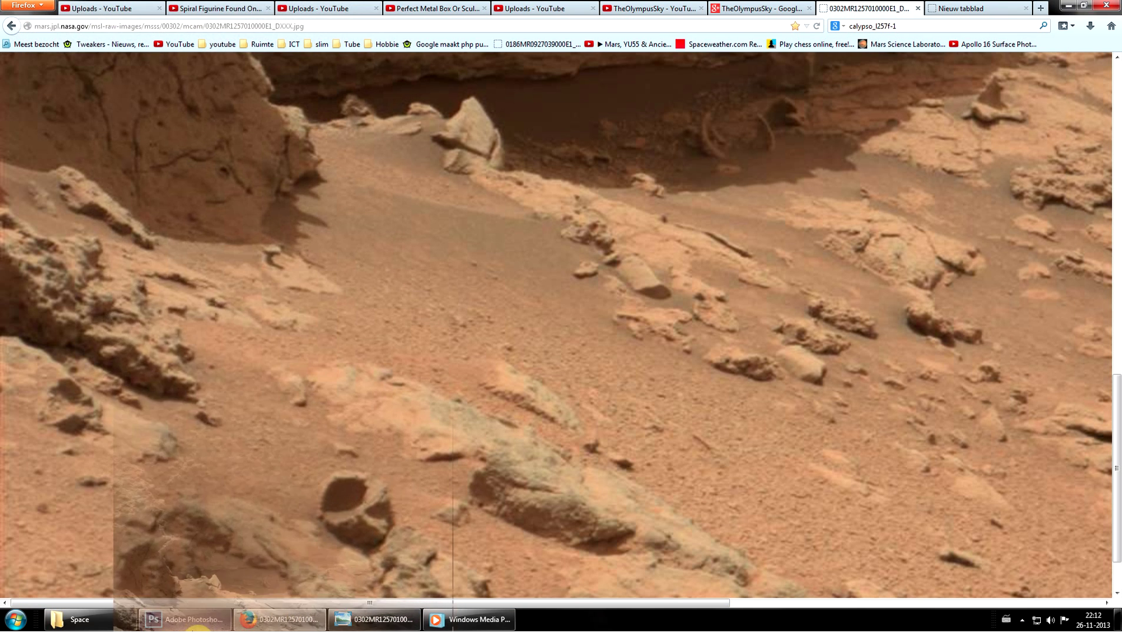
Switch to Adobe Photoshop and duplicate the Background layer of p582x995.bmp.
click(194, 626)
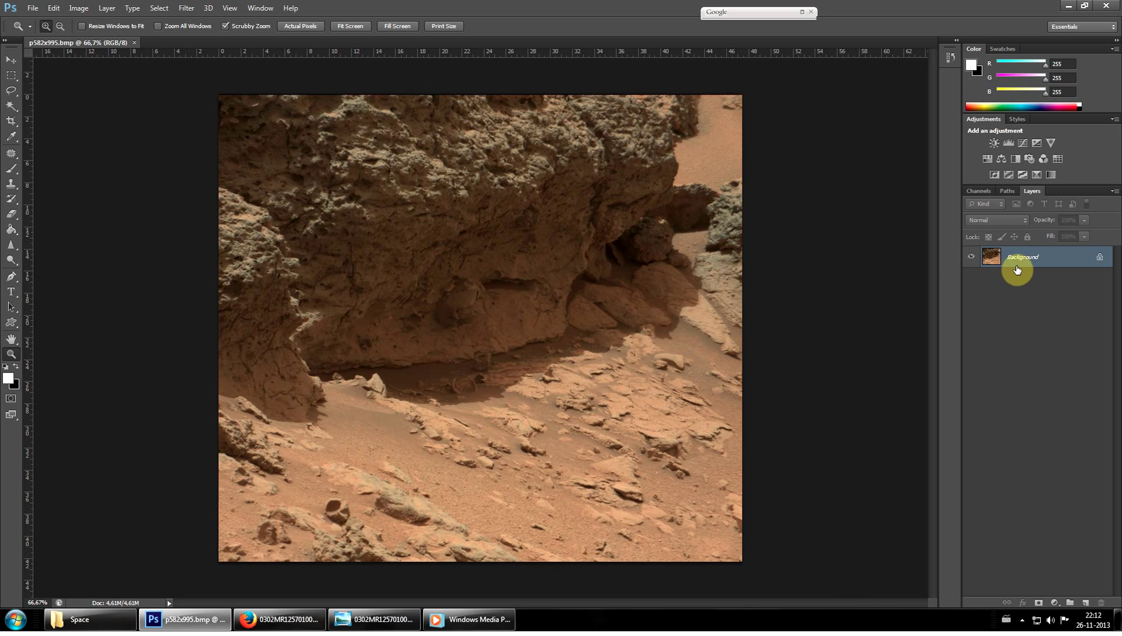
right_click(1032, 262)
click(1038, 287)
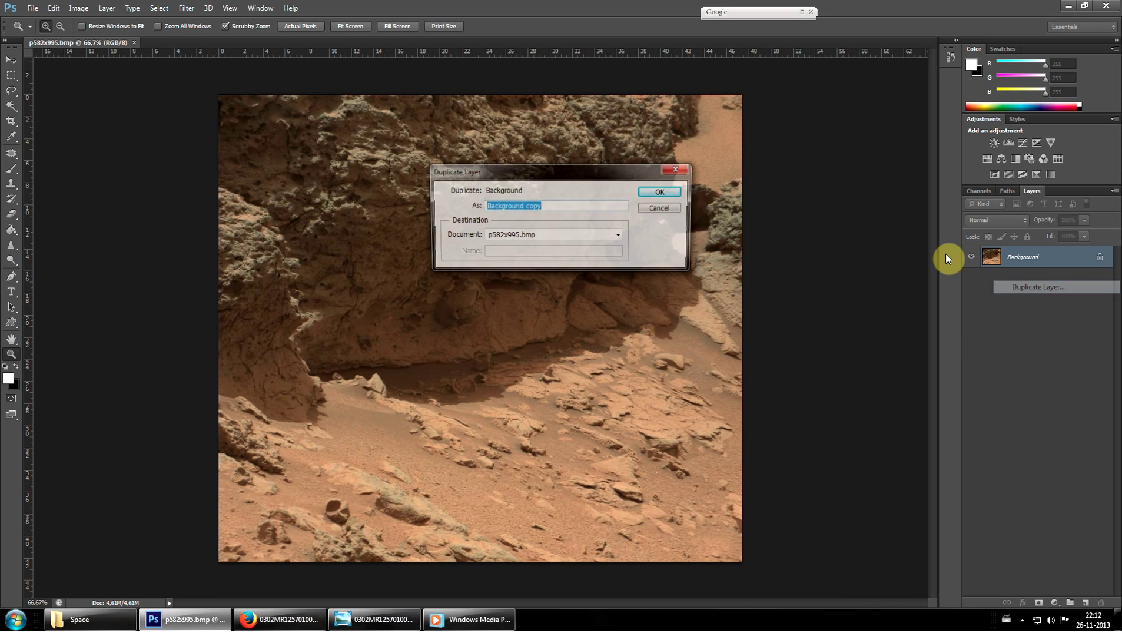
click(662, 192)
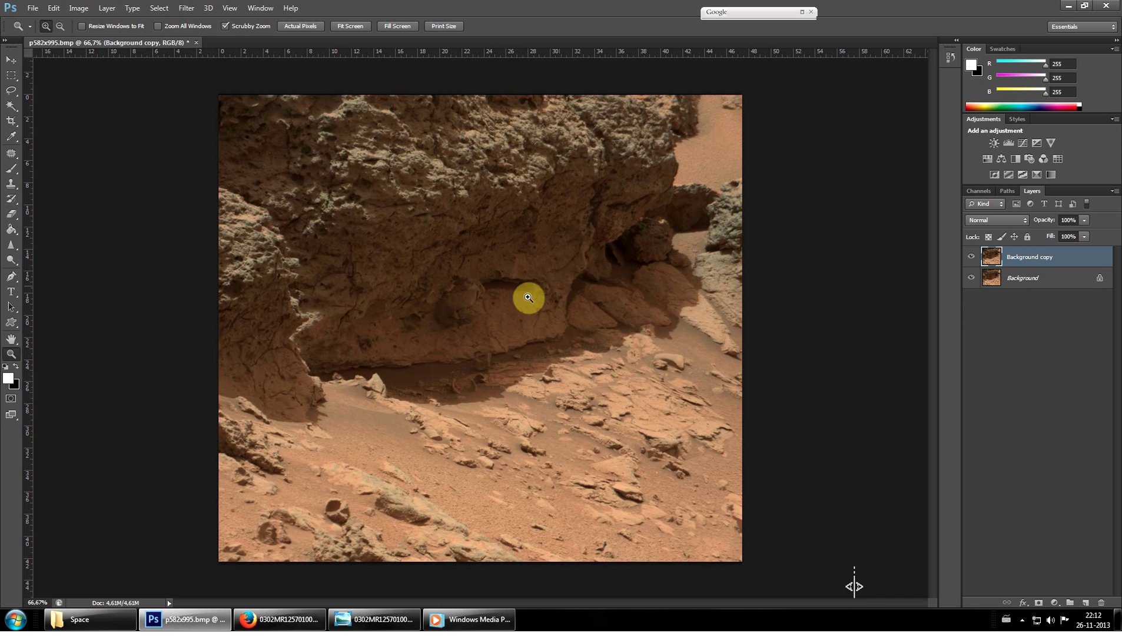
Add a Selective Color adjustment layer above the duplicated layer and set Black for the Reds to -46%.
click(400, 459)
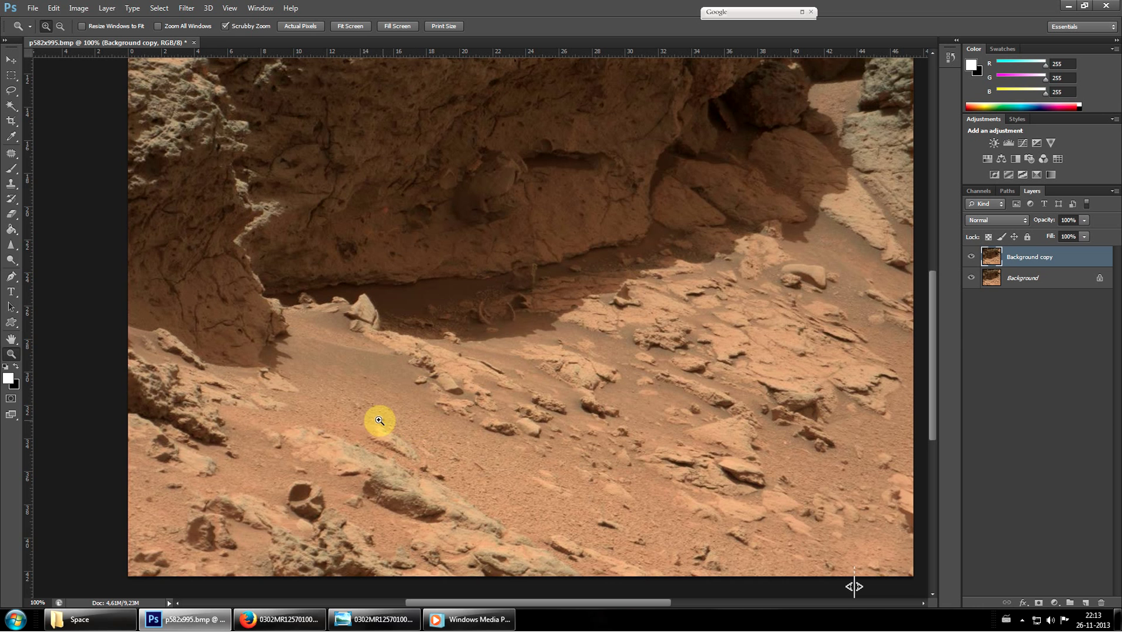
scroll(371, 431, down, 2)
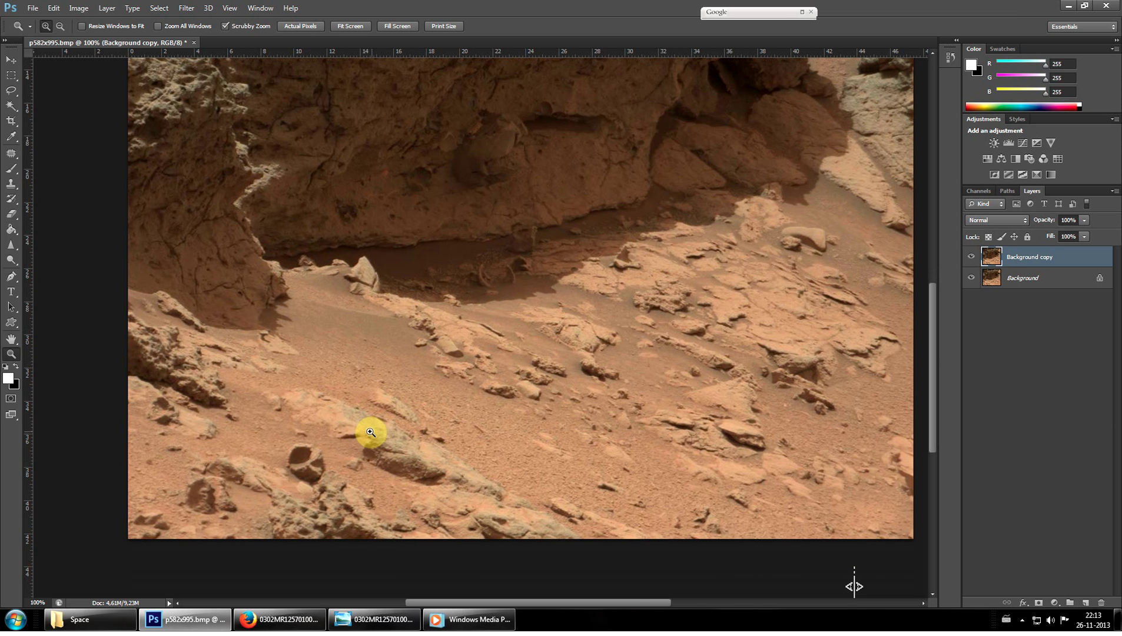
click(312, 468)
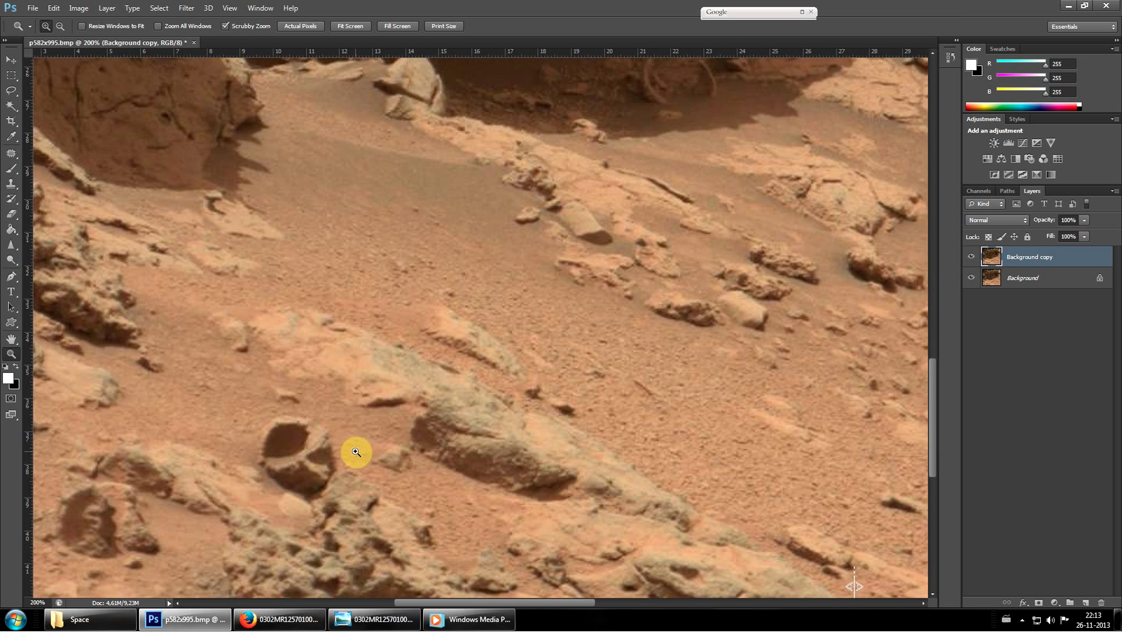
scroll(356, 452, down, 2)
mouse_move(534, 604)
mouse_down()
mouse_move(495, 604)
mouse_move(540, 601)
mouse_up()
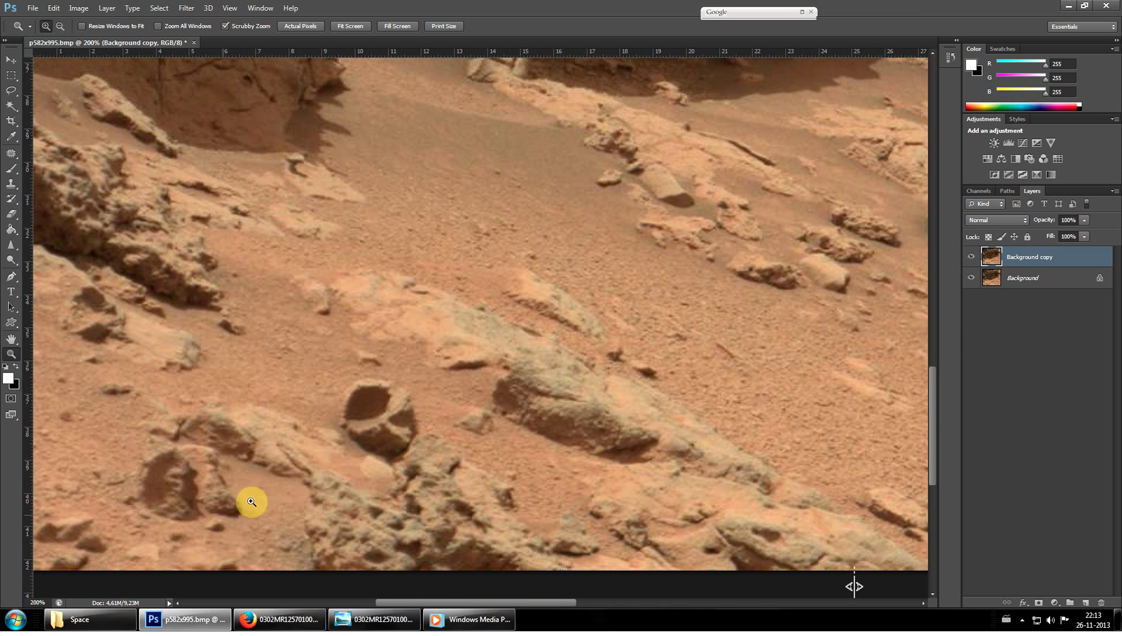
click(1053, 597)
click(1047, 590)
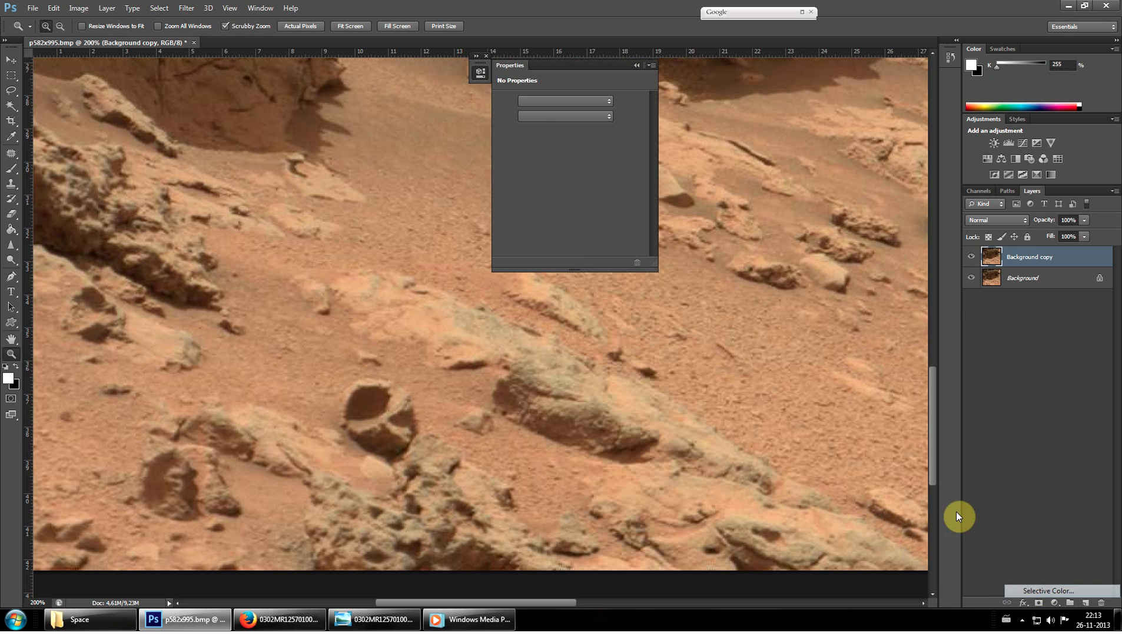
click(537, 213)
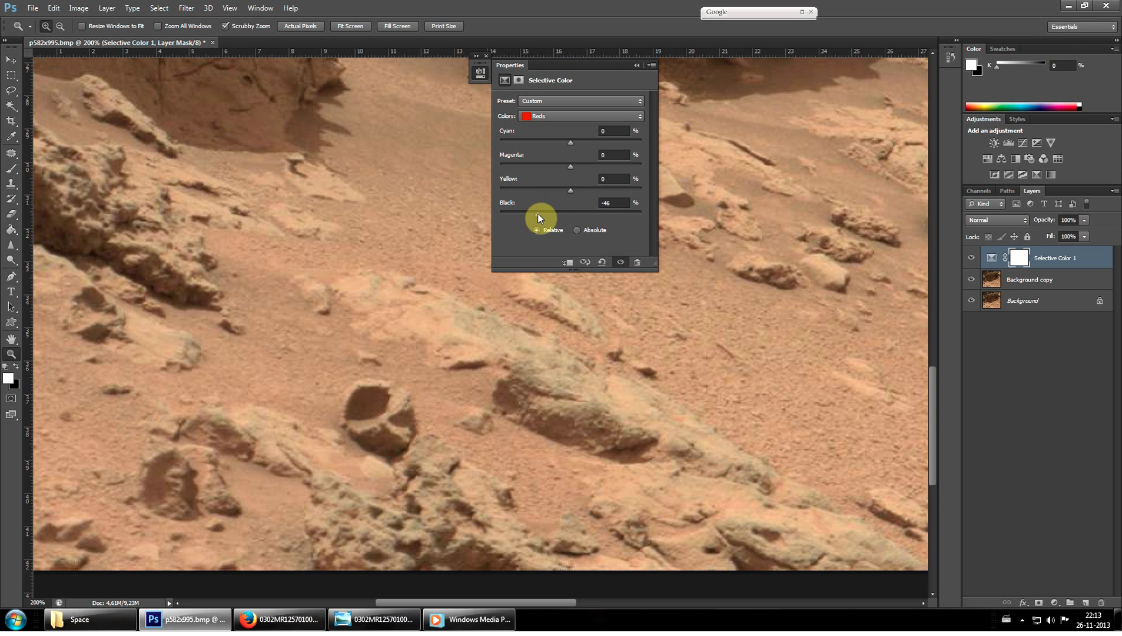
click(638, 65)
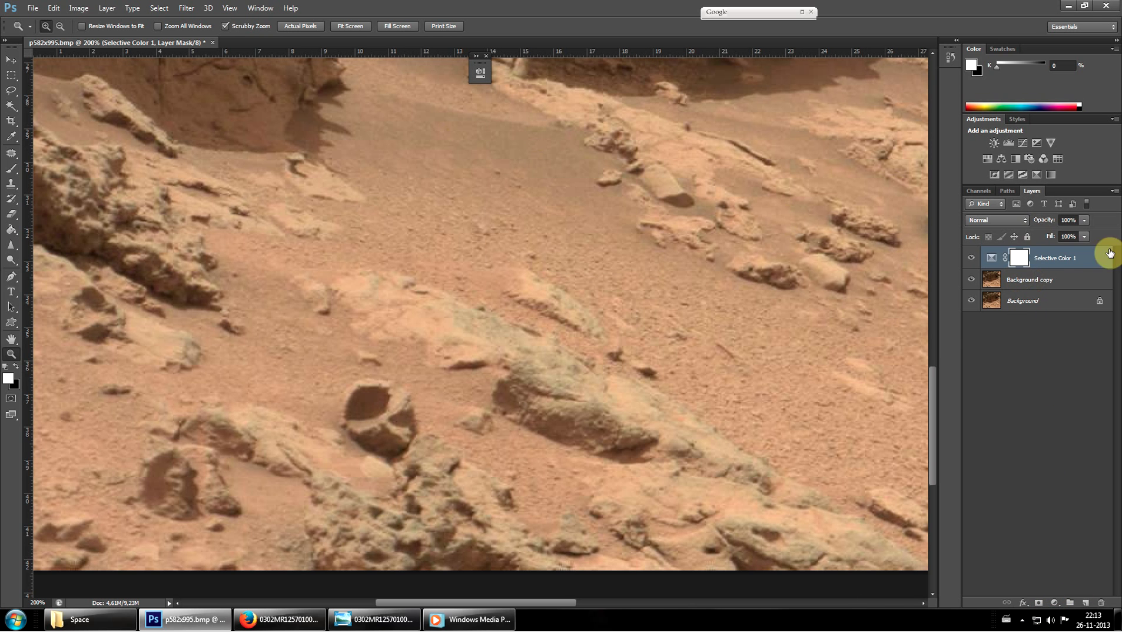
Apply Shadows/Highlights to the Background copy layer with the shadows' amount and tonal width both at 100%.
click(1064, 267)
click(1055, 278)
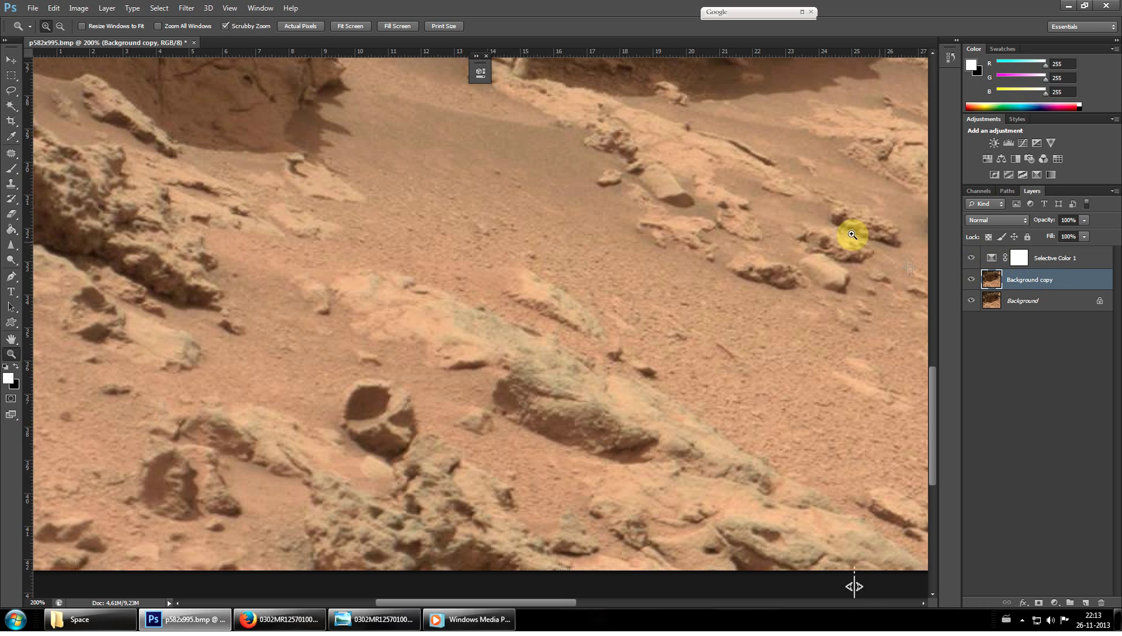
click(87, 12)
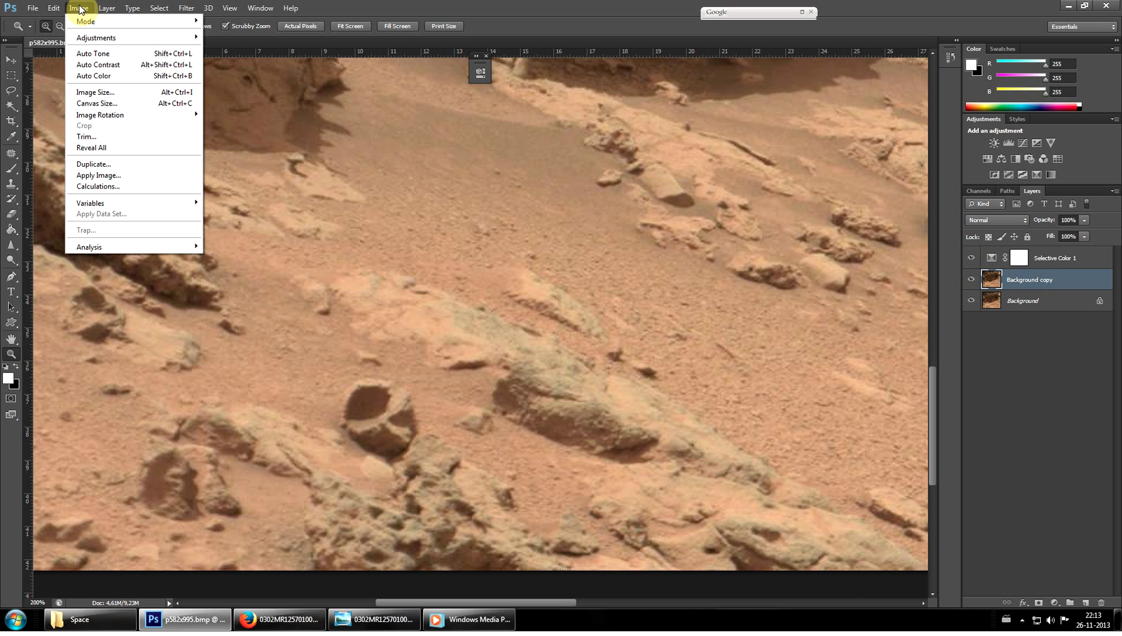
mouse_move(129, 41)
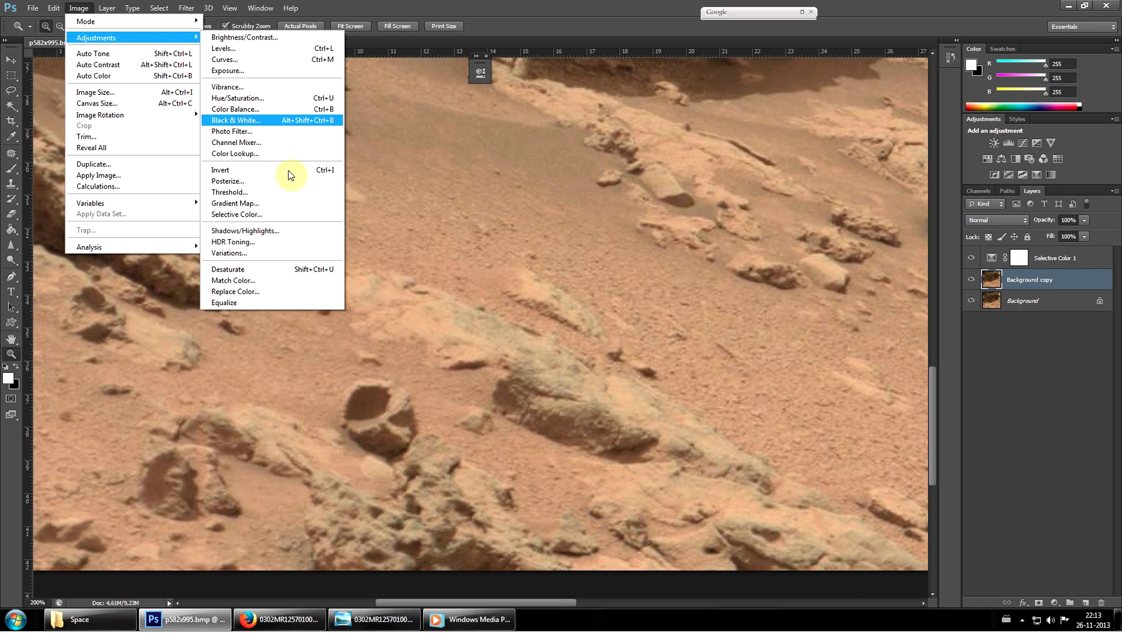
click(270, 230)
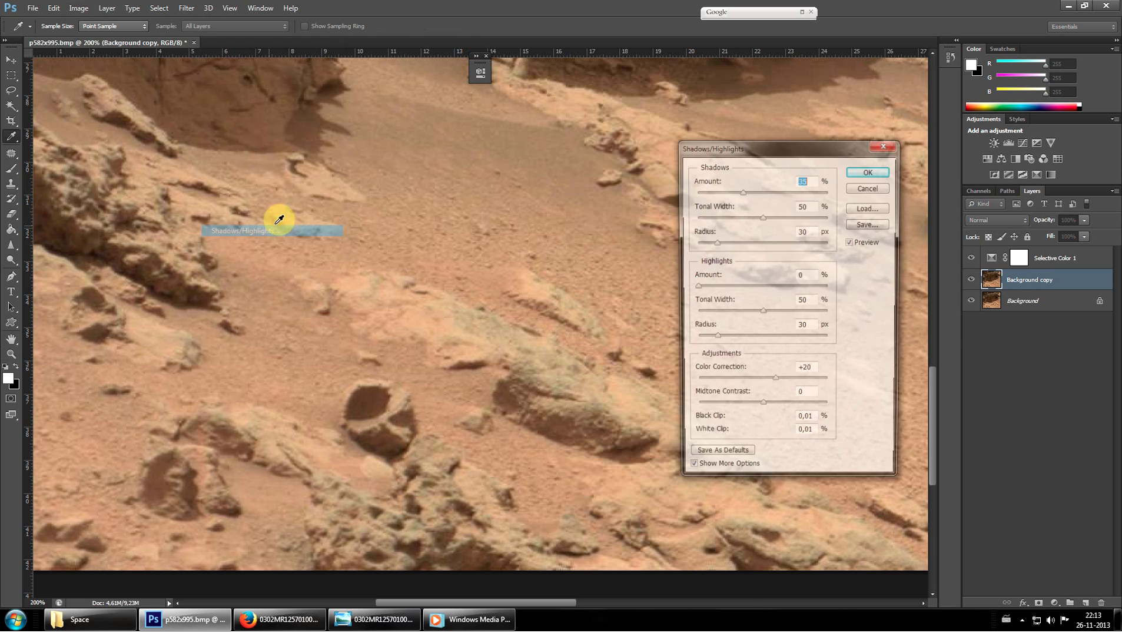
drag(749, 154, 543, 120)
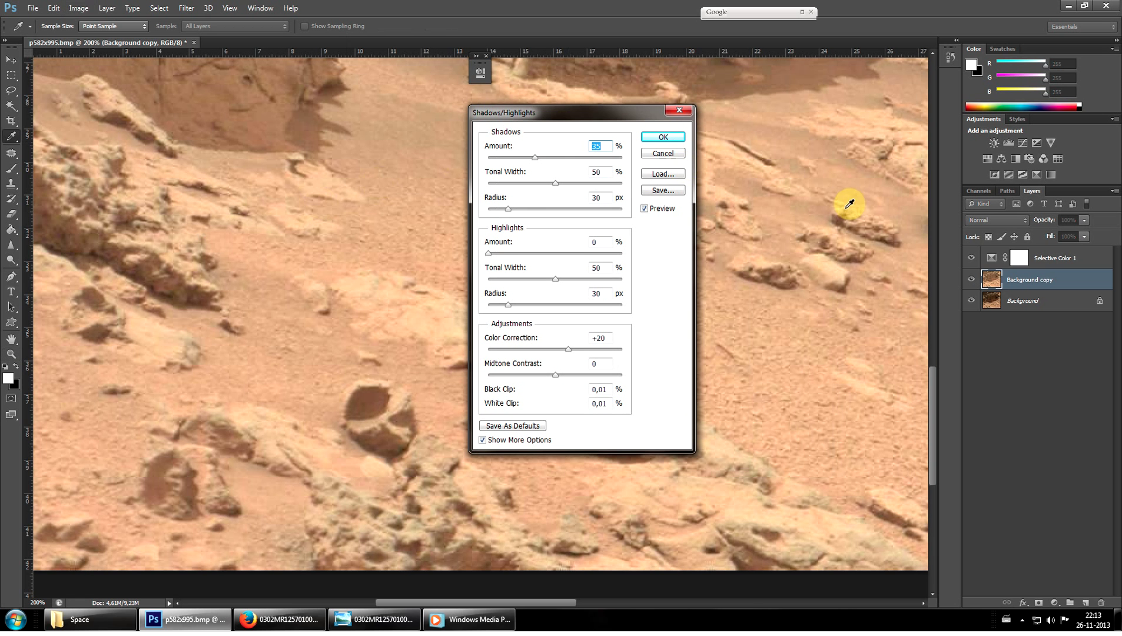
drag(536, 161, 668, 167)
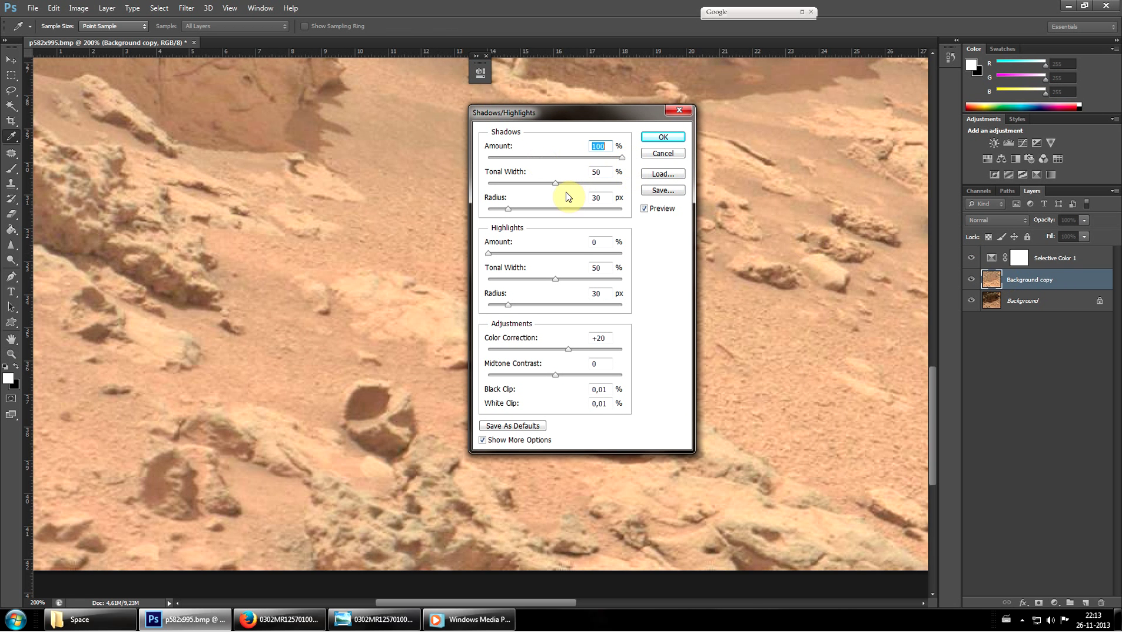
drag(555, 183, 677, 170)
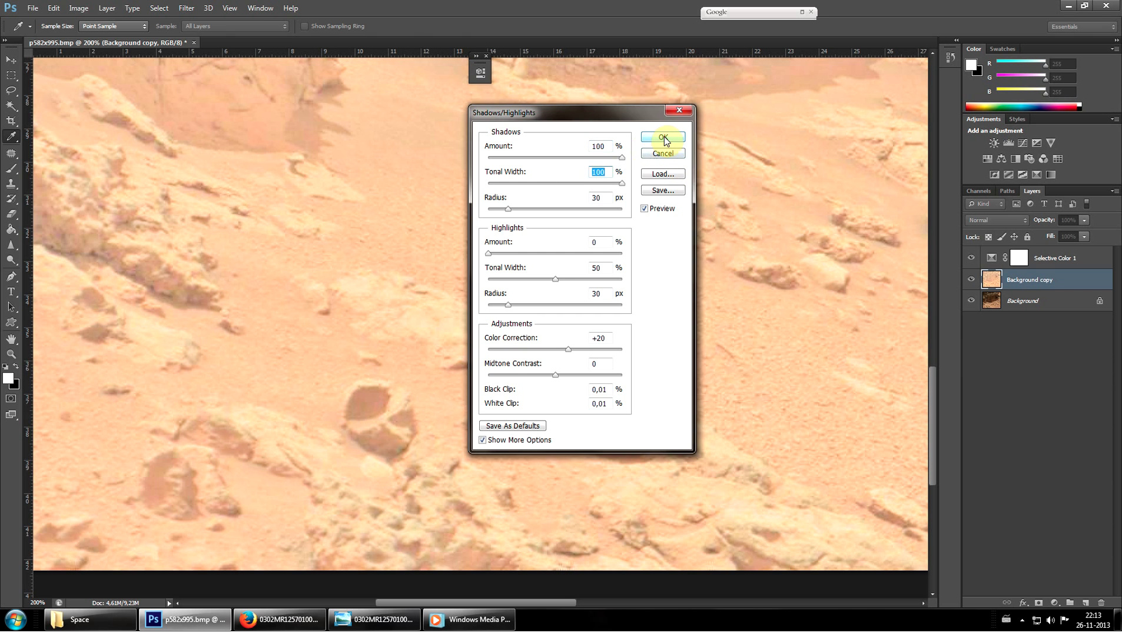
click(663, 138)
key(z)
Add a Hue/Saturation adjustment layer directly above Background copy and set its saturation to -51.
click(1054, 602)
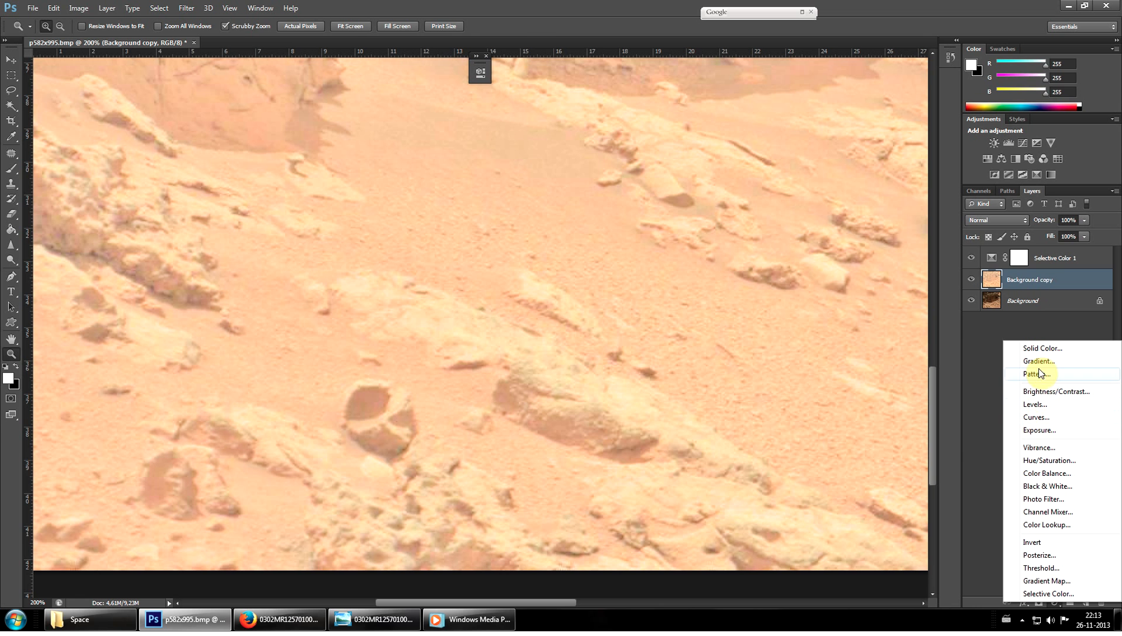
click(1038, 460)
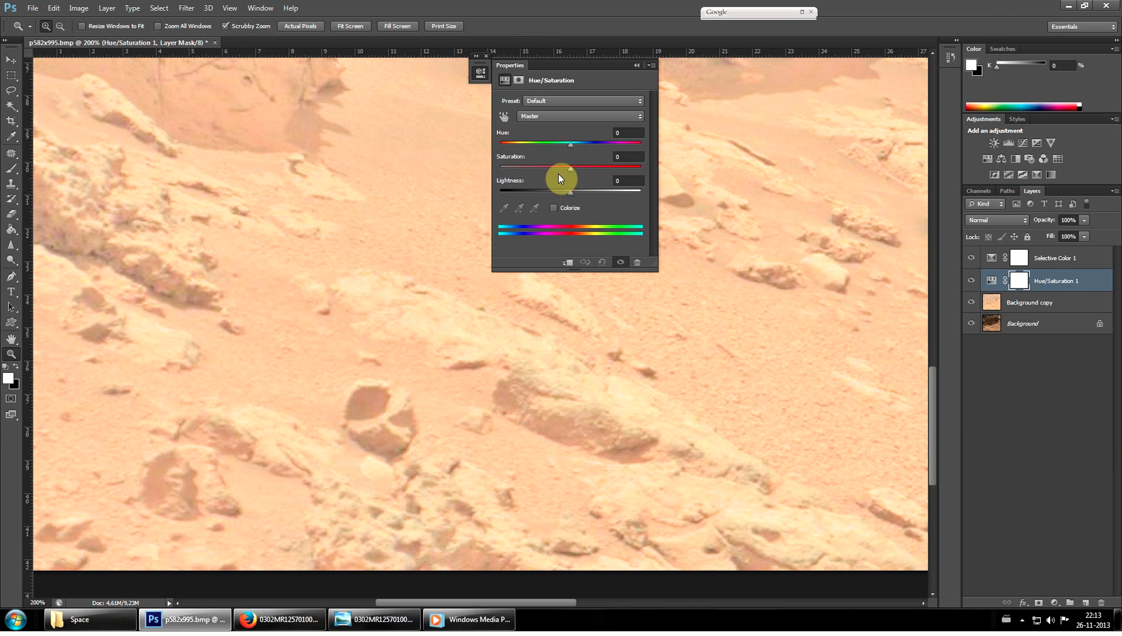
drag(540, 170, 535, 169)
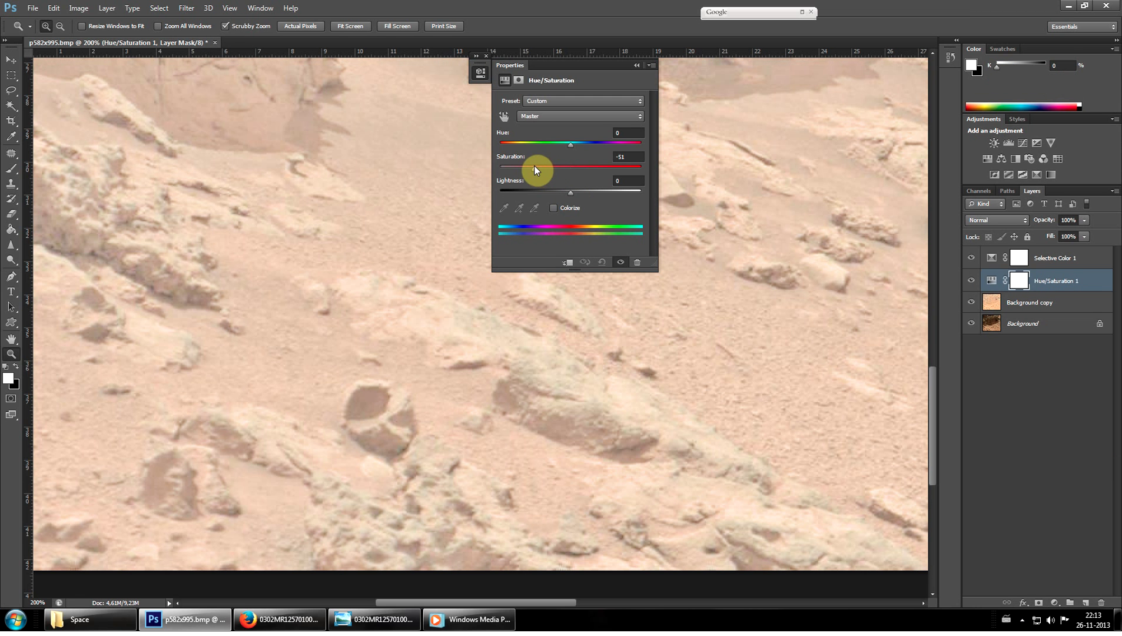
click(636, 65)
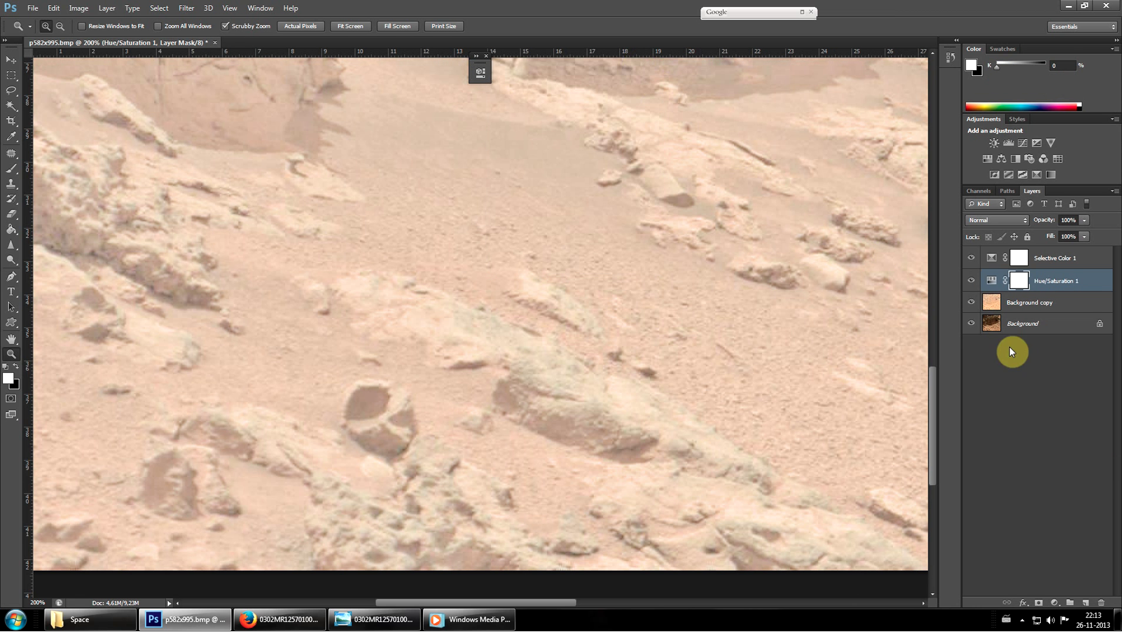
Add a Levels adjustment layer above Hue/Saturation with input levels 25, 0.37 and 229 and an output white level of 254.
click(1056, 603)
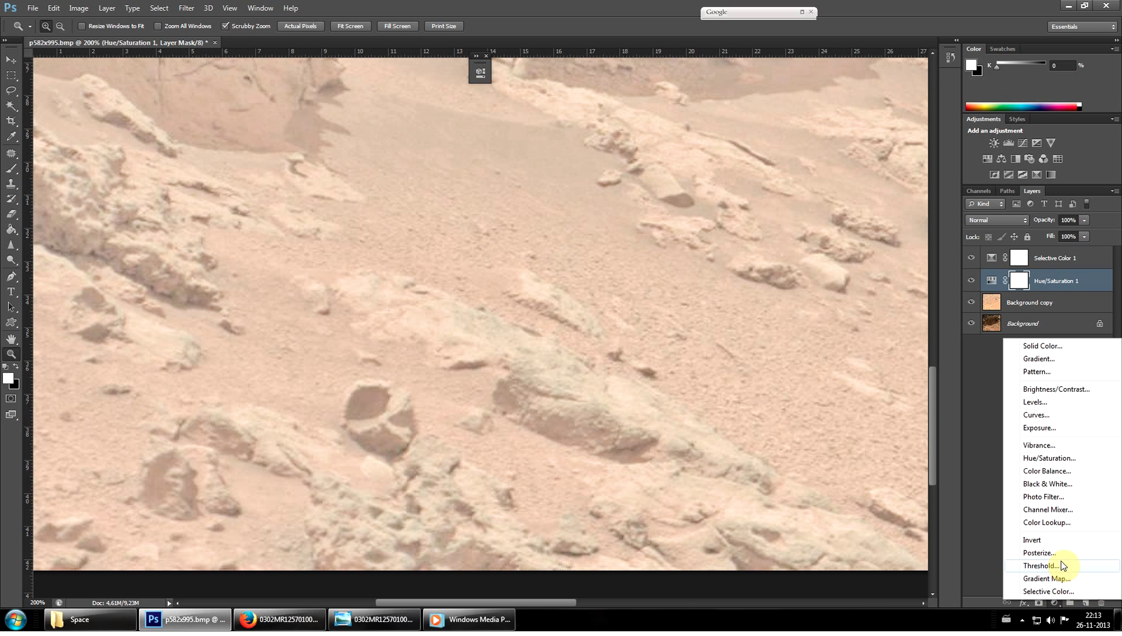
click(1042, 400)
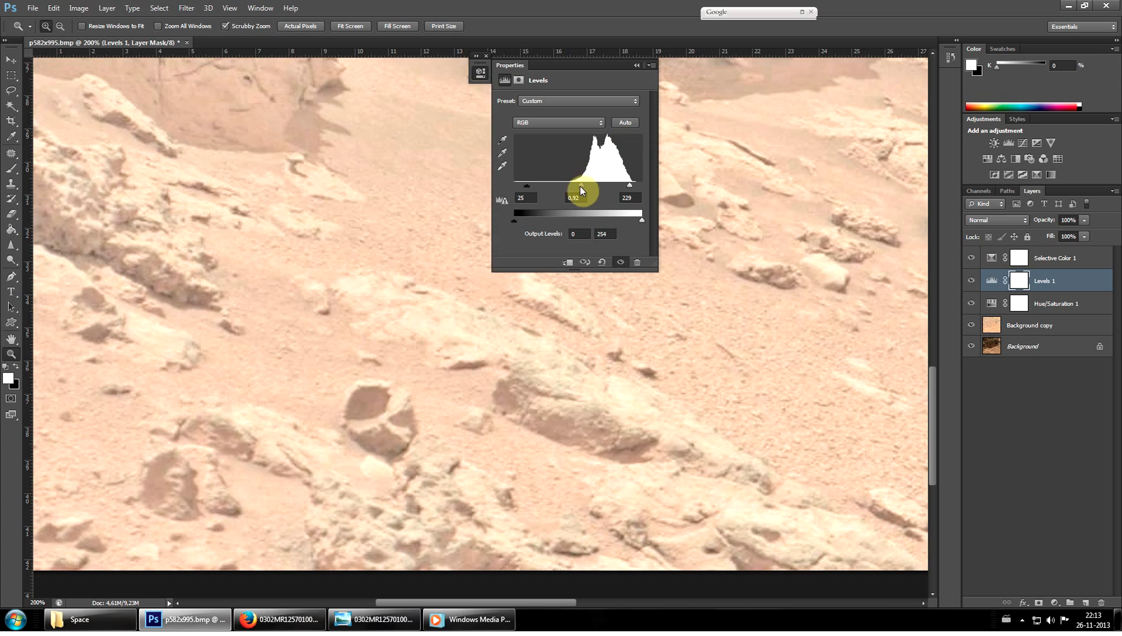
drag(584, 188, 607, 186)
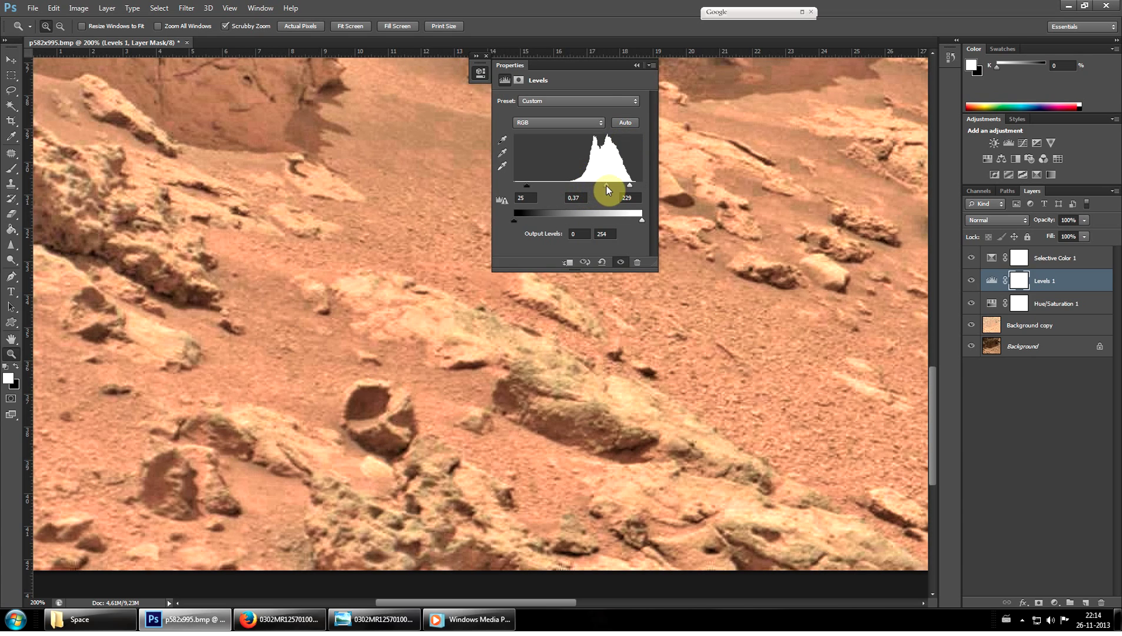
click(636, 64)
Create a layer group at the top of the stack, move the Selective Color, Levels and Hue/Saturation layers into it, and collapse it.
scroll(563, 299, up, 2)
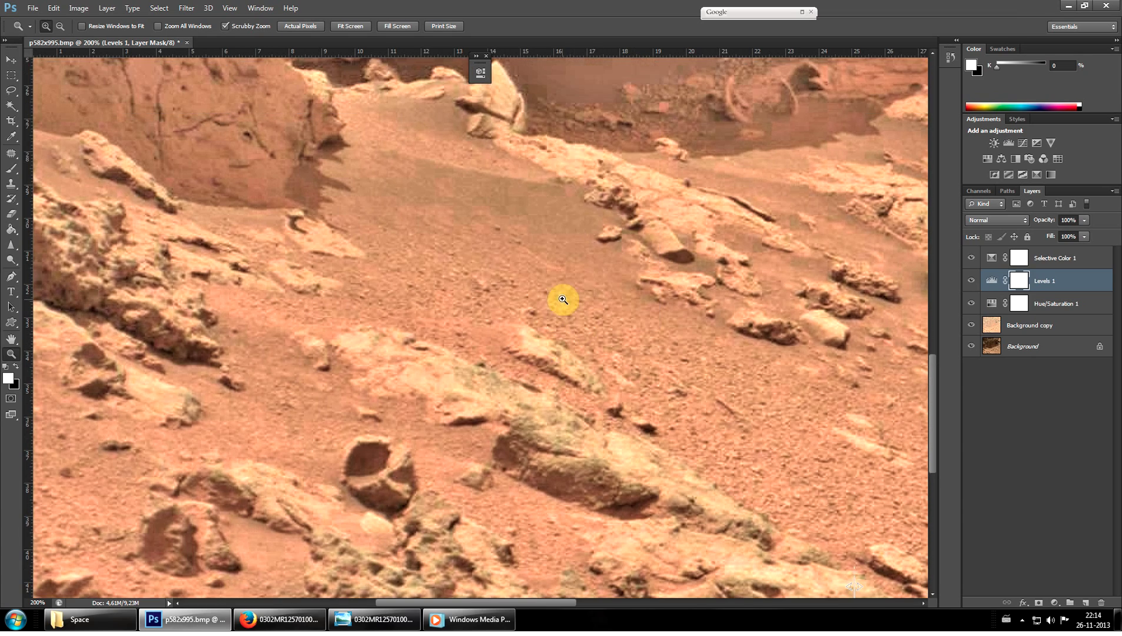
scroll(574, 230, up, 8)
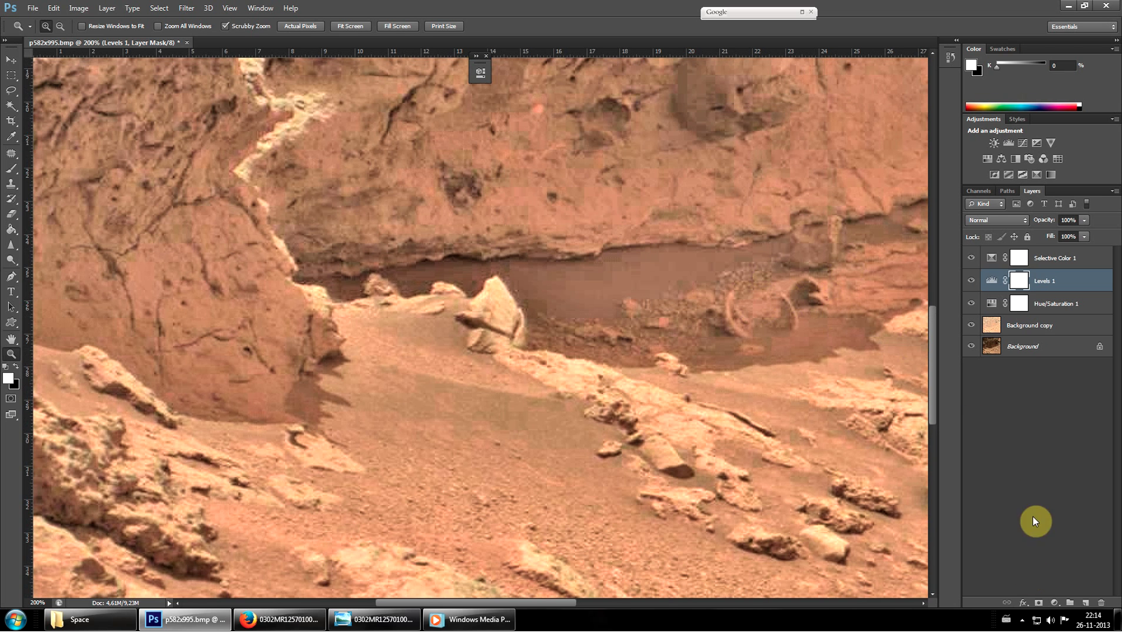
click(1047, 256)
click(1054, 602)
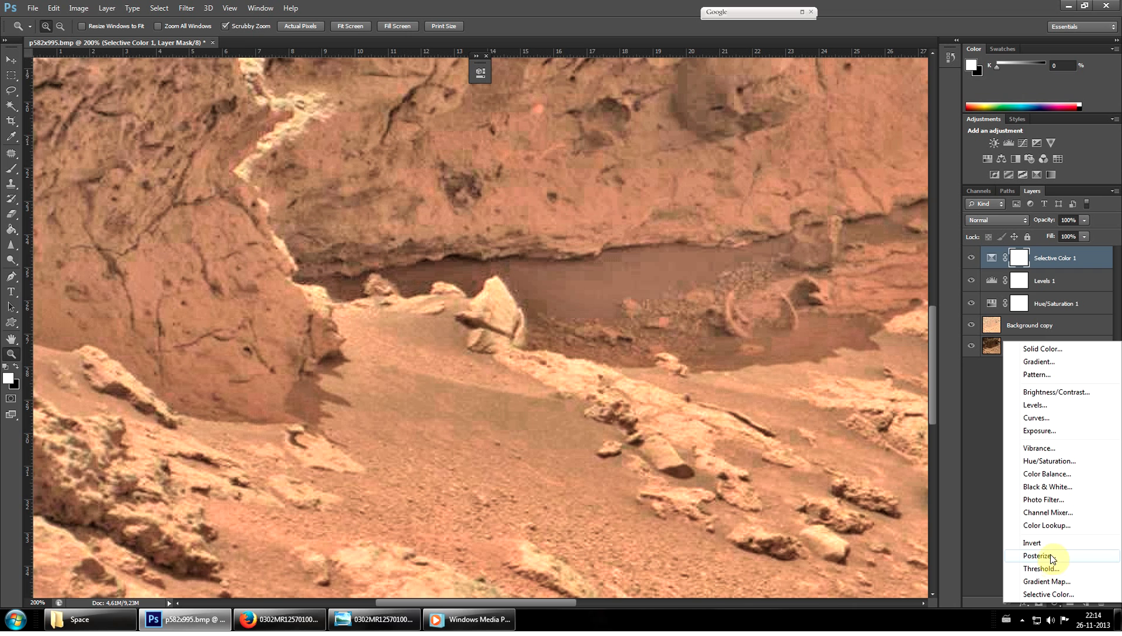
click(998, 432)
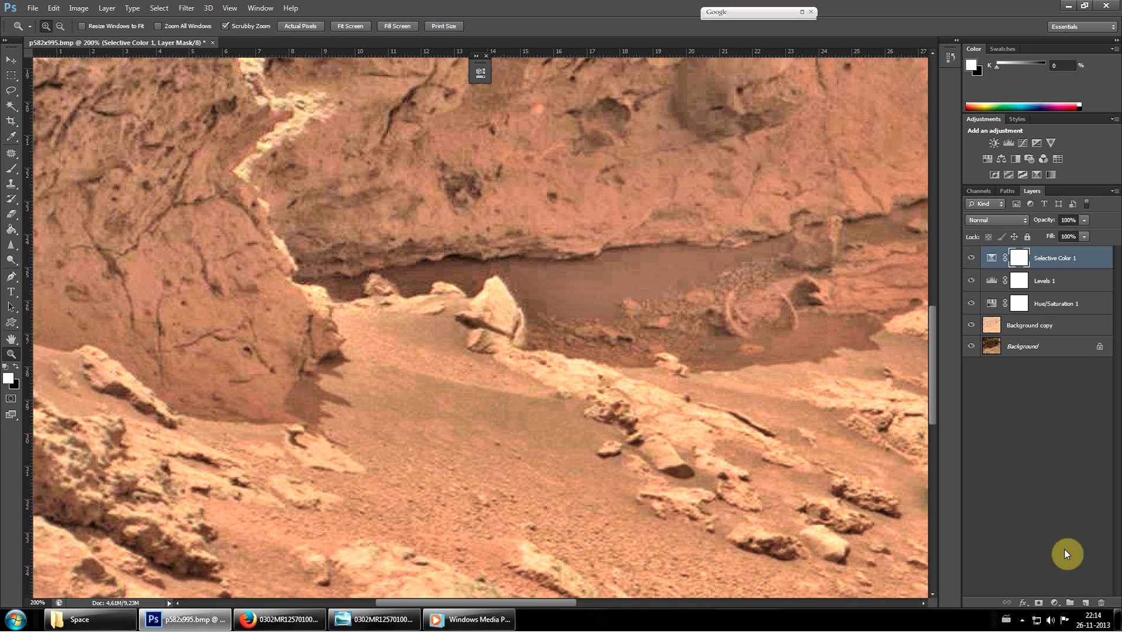
click(1070, 602)
click(1057, 322)
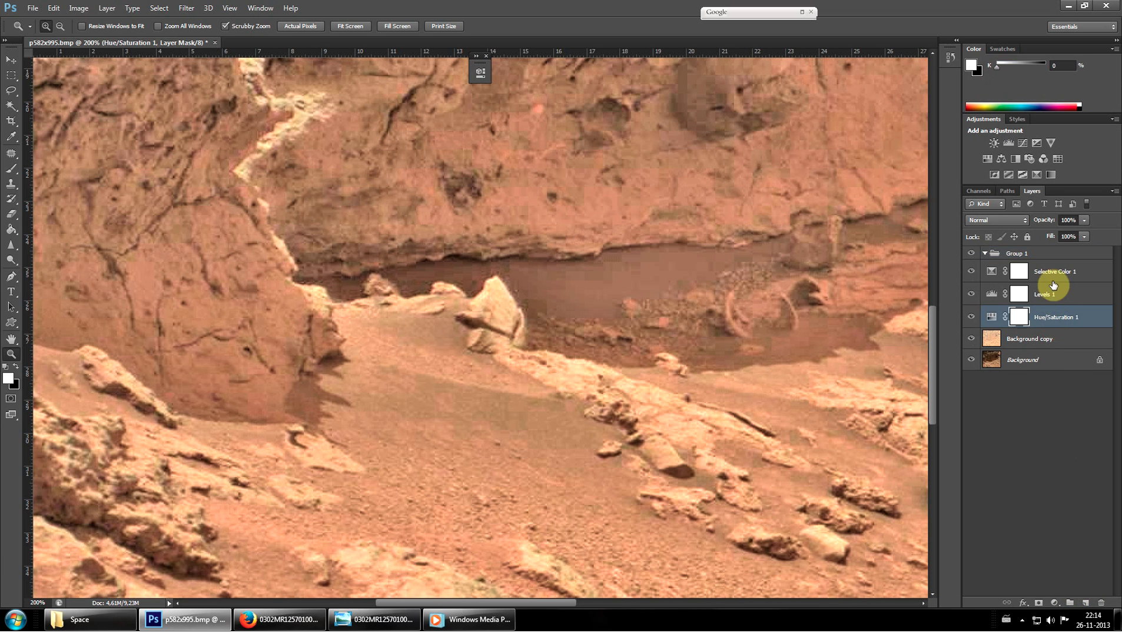
ctrl+click(1054, 283)
ctrl+click(1045, 291)
drag(1046, 270, 1005, 254)
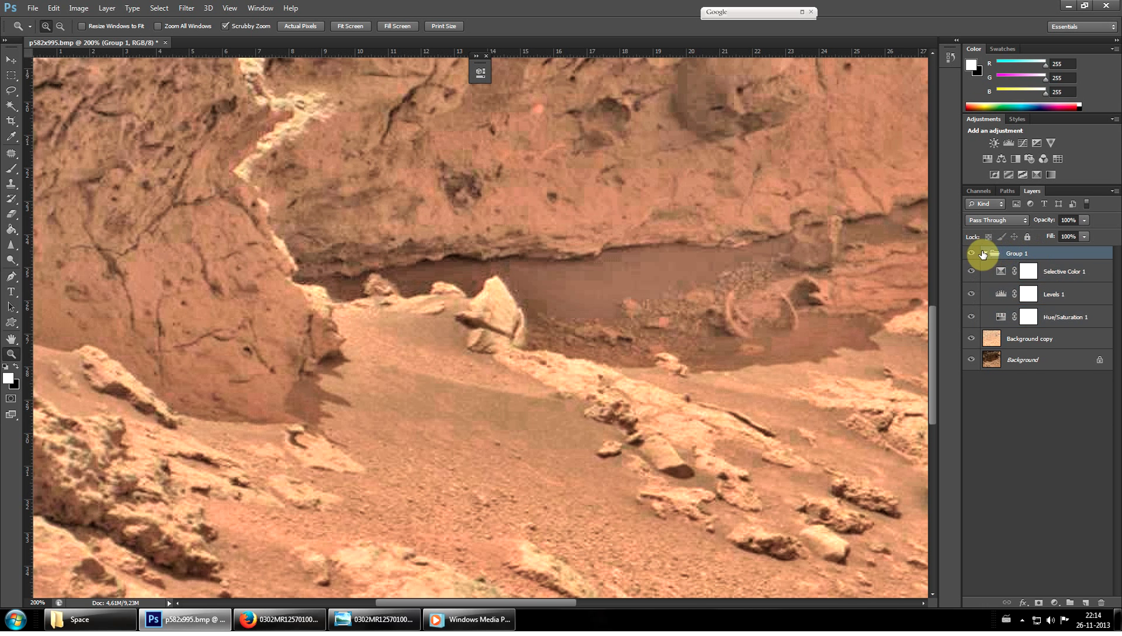
click(984, 254)
Compare the enhanced image with the original by hiding and reshowing the adjustment group and Background copy, then examine the lower rocks.
click(972, 270)
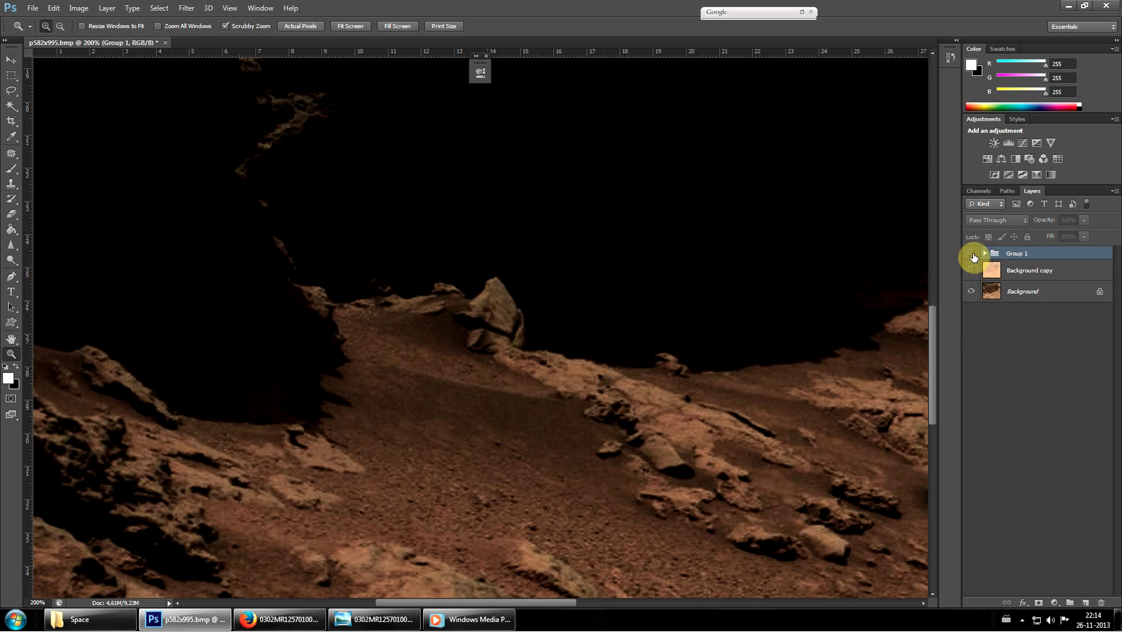
click(972, 254)
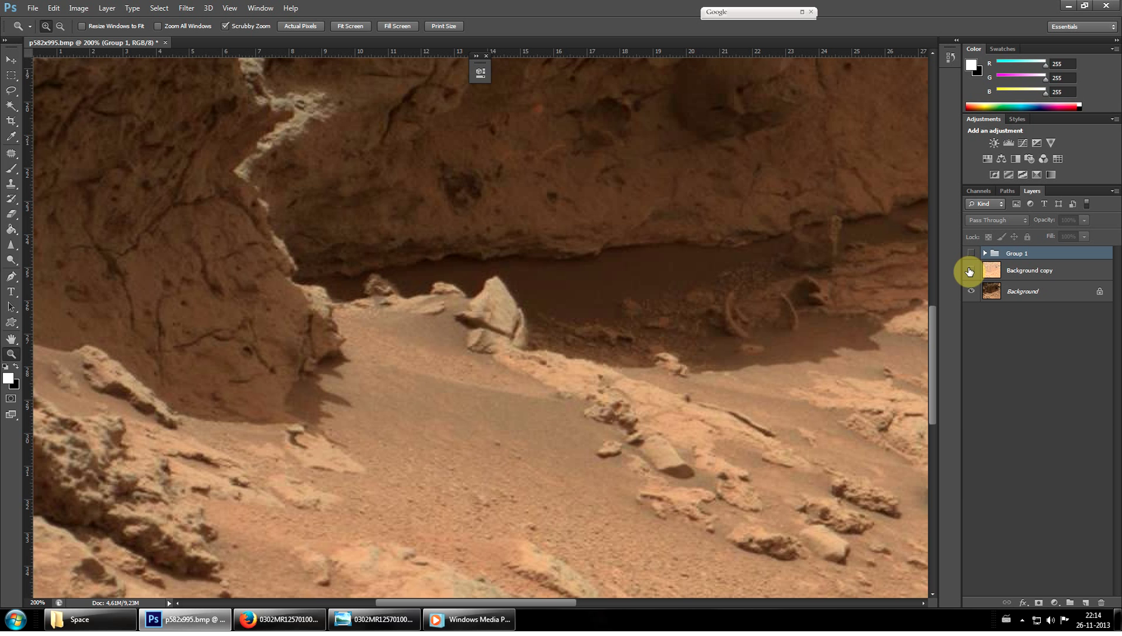
click(970, 270)
click(971, 253)
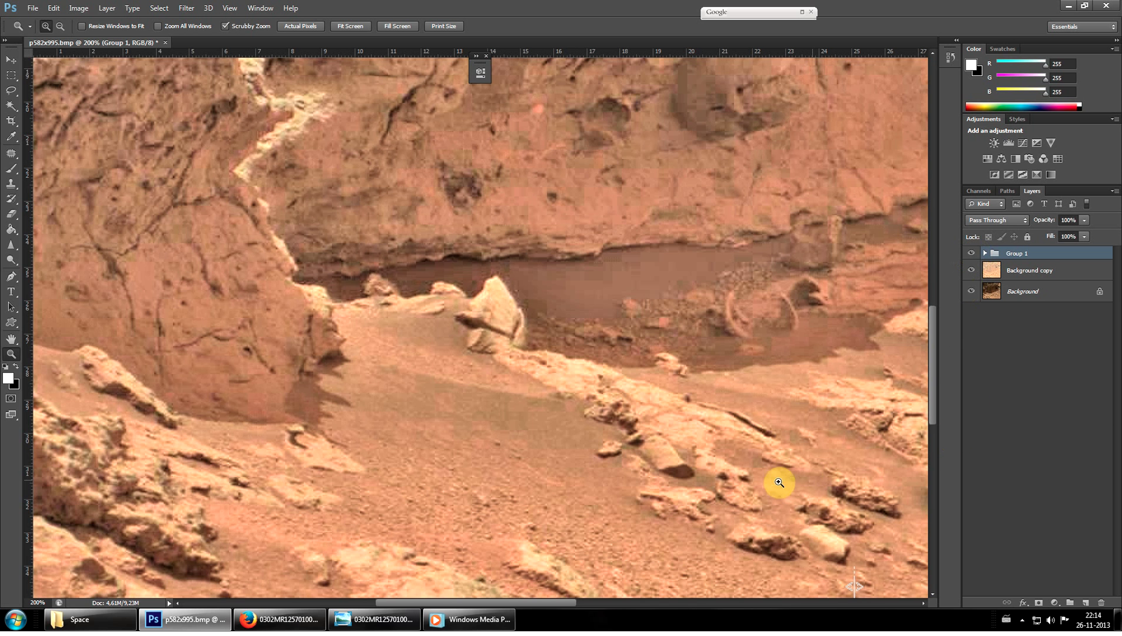
scroll(568, 333, down, 4)
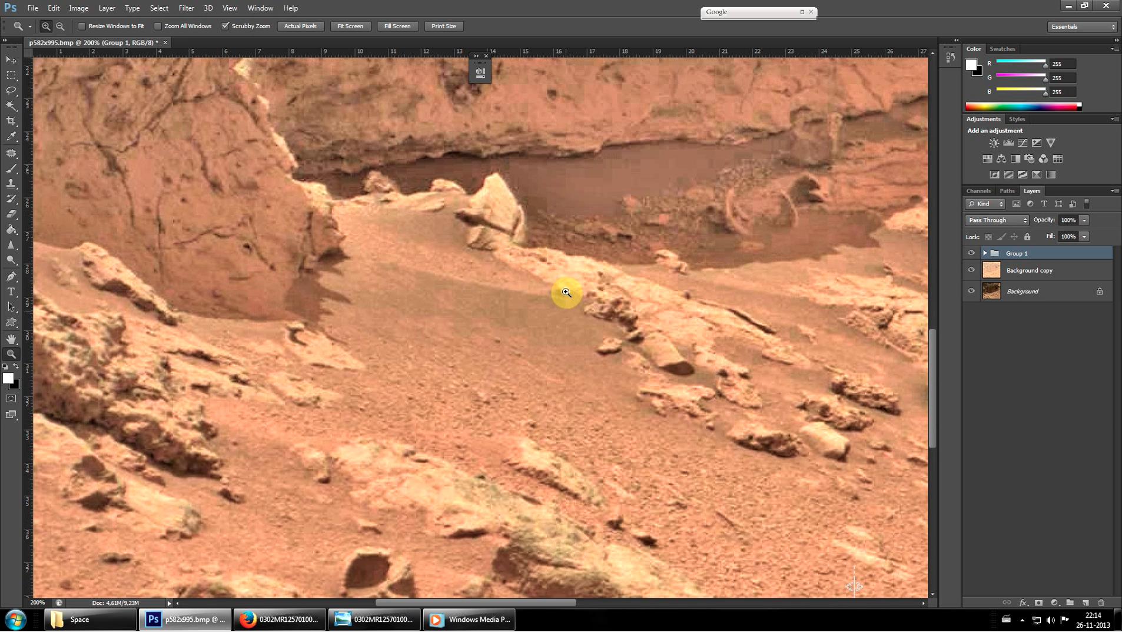
scroll(566, 292, down, 8)
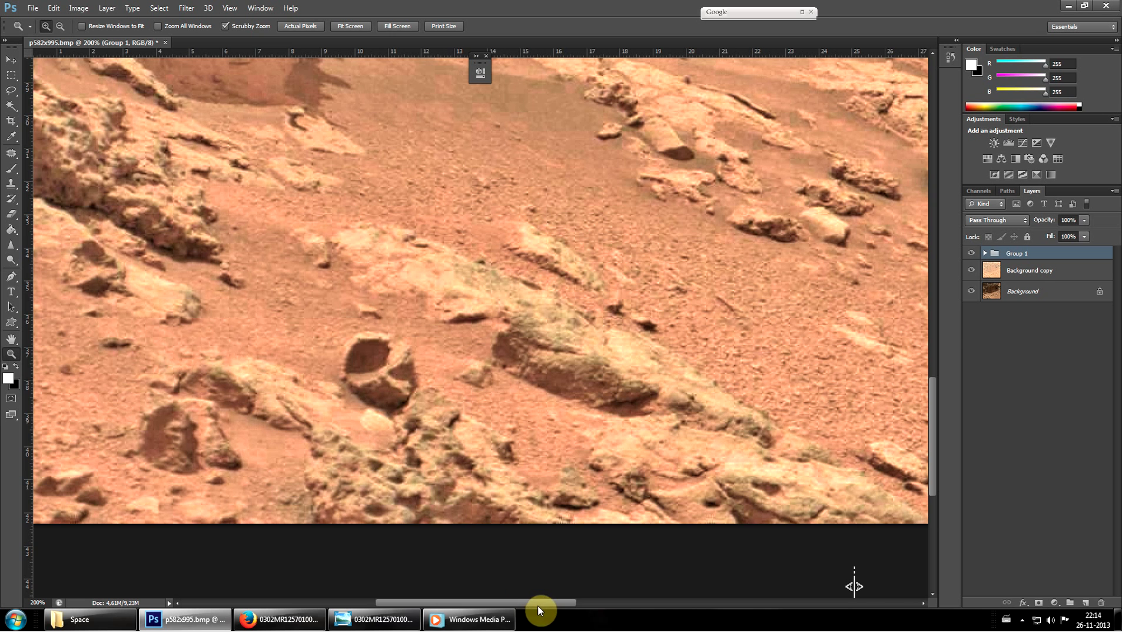
Duplicate the Background copy layer as Background copy 2 in the same document, directly below Group 1.
drag(538, 603, 512, 600)
click(277, 471)
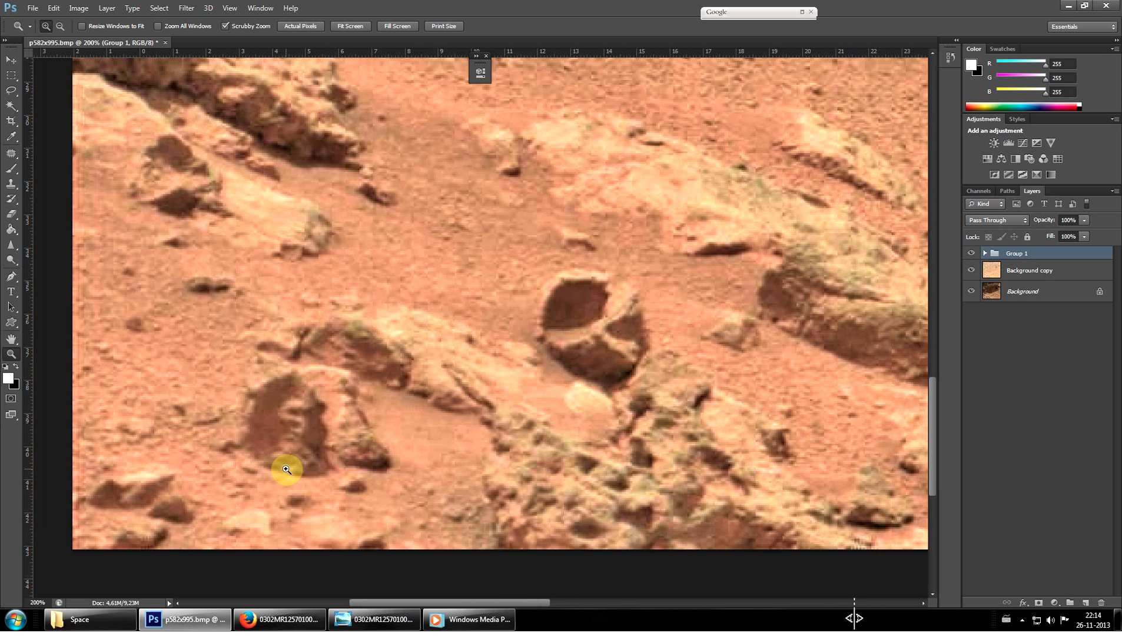
drag(287, 469, 296, 465)
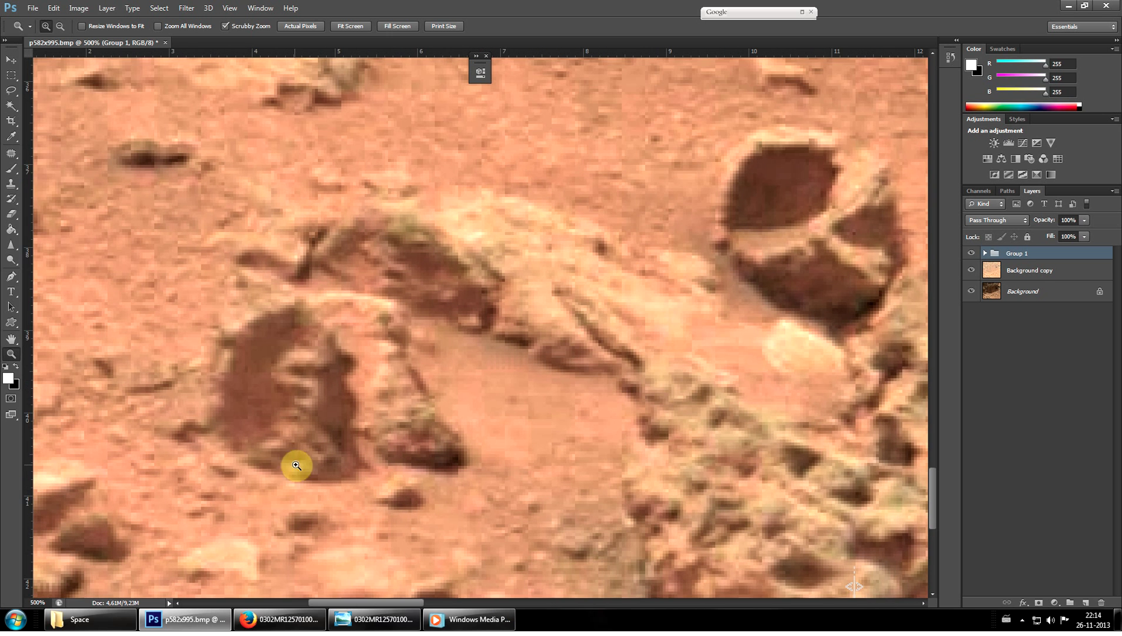
click(10, 259)
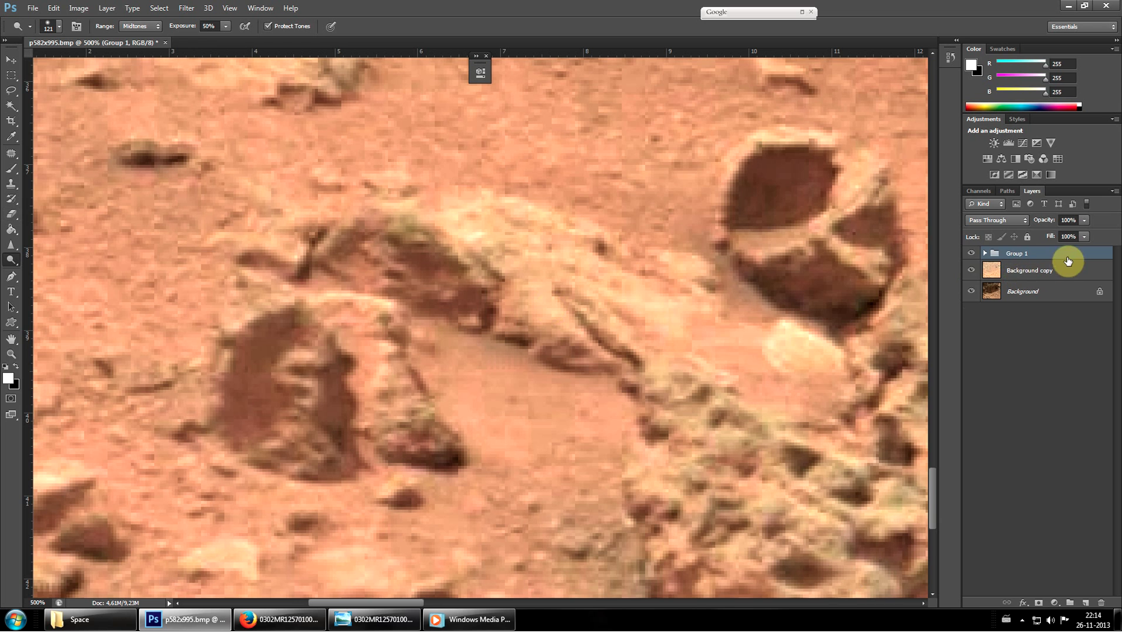
click(1053, 269)
right_click(1052, 269)
click(916, 199)
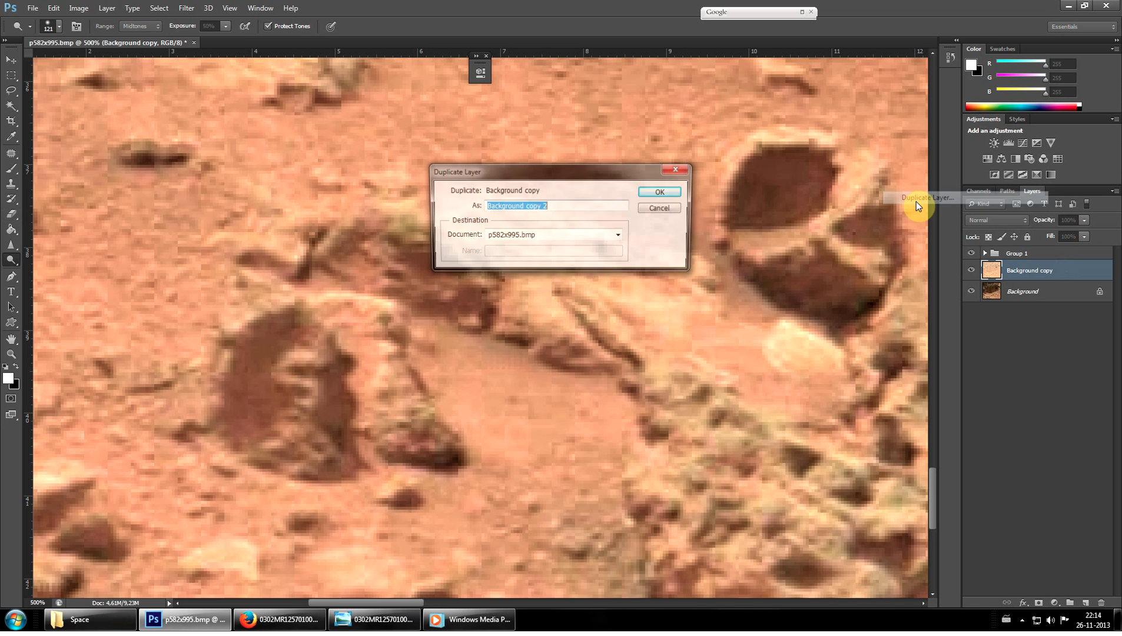
key(Return)
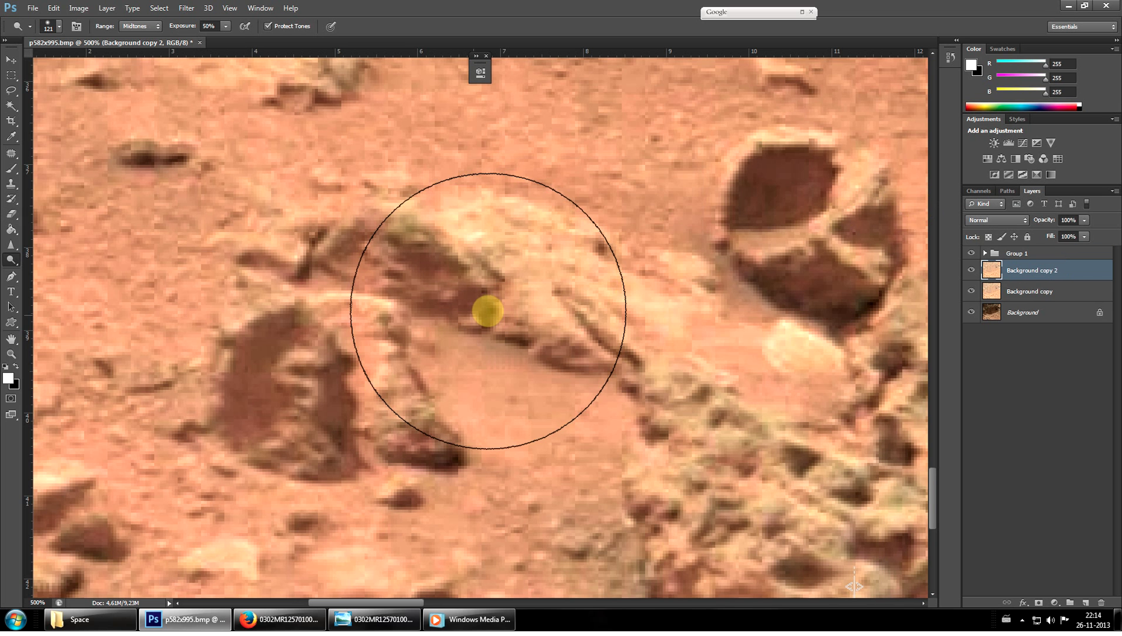
Sharpen the arched rock near the image's lower-left corner on Background copy 2, using a soft Sharpen brush at 50% strength.
click(60, 23)
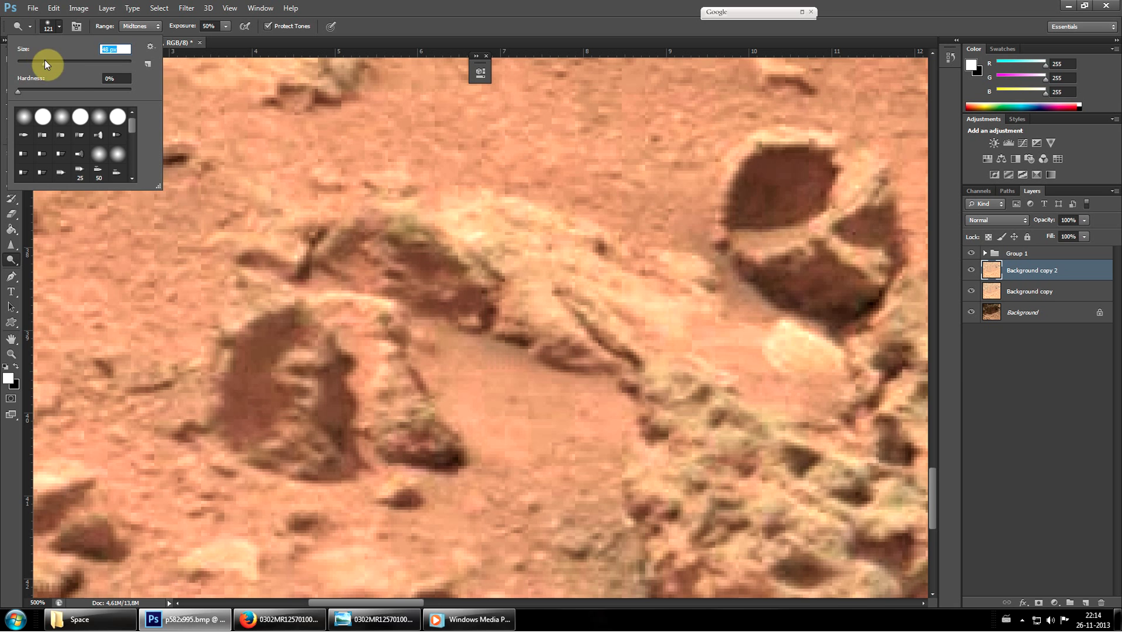
key(Return)
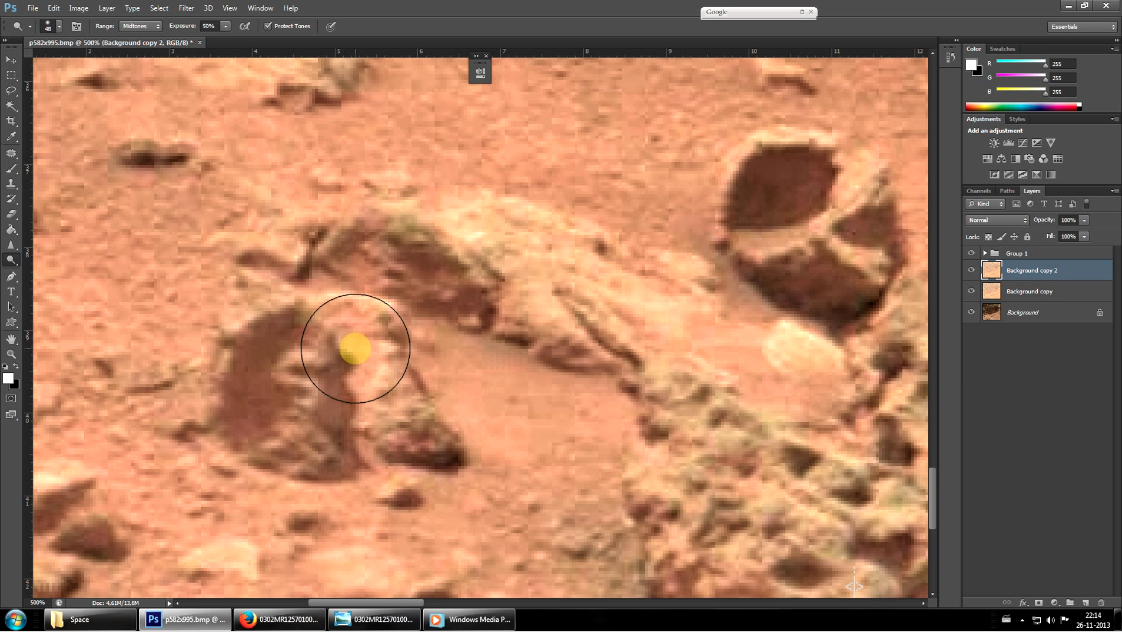
click(11, 246)
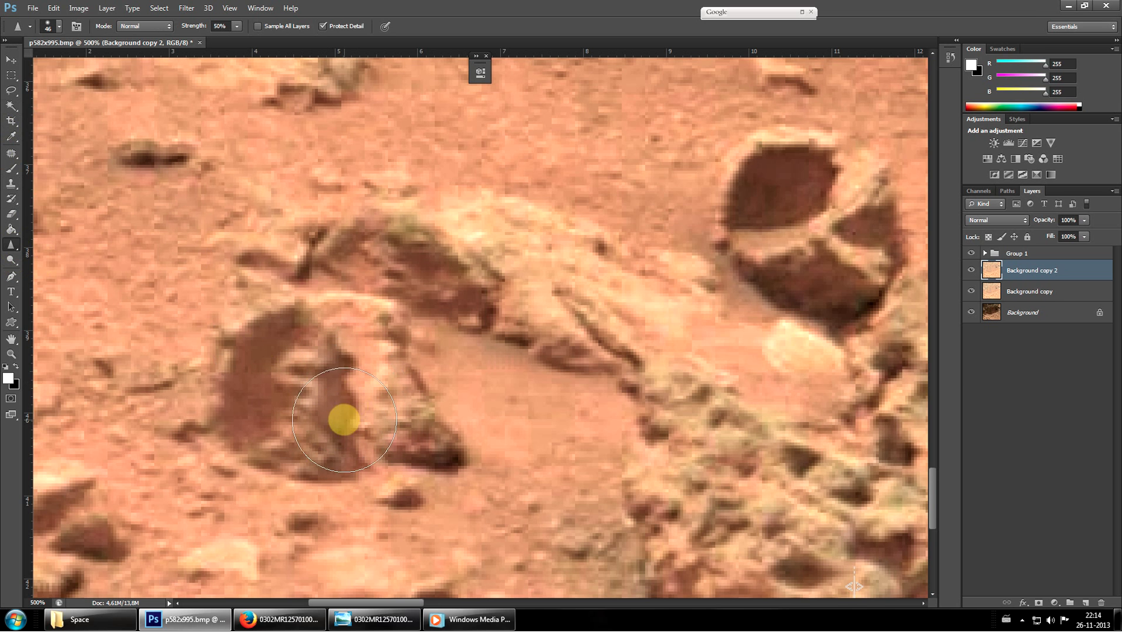
mouse_move(343, 417)
mouse_down()
mouse_move(300, 452)
mouse_move(323, 404)
mouse_move(270, 421)
mouse_move(362, 362)
mouse_move(379, 337)
mouse_move(298, 313)
mouse_move(439, 443)
mouse_up()
mouse_move(411, 328)
mouse_down()
mouse_move(404, 353)
mouse_move(413, 354)
mouse_move(377, 311)
mouse_move(396, 267)
mouse_move(380, 309)
mouse_move(189, 336)
mouse_move(241, 316)
mouse_move(223, 373)
mouse_move(176, 407)
mouse_move(187, 465)
mouse_move(216, 412)
mouse_move(209, 353)
mouse_move(350, 286)
mouse_move(403, 283)
mouse_move(423, 433)
mouse_move(367, 465)
mouse_move(425, 457)
mouse_up()
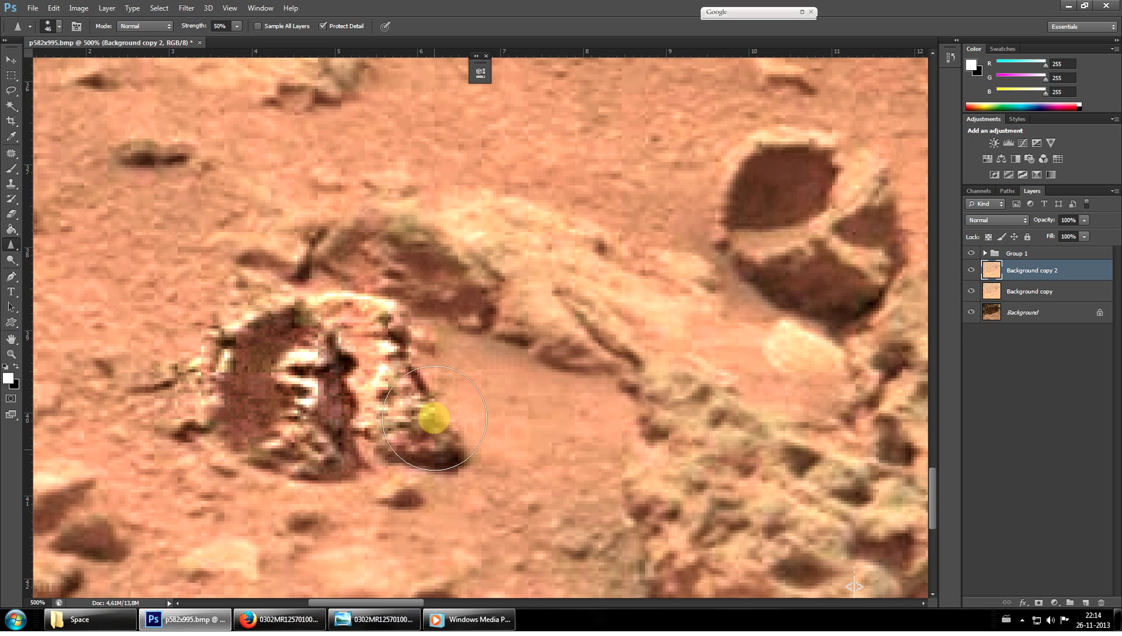
mouse_move(434, 418)
mouse_down()
mouse_move(422, 378)
mouse_move(306, 319)
mouse_move(182, 366)
mouse_move(226, 321)
mouse_move(330, 278)
mouse_move(380, 286)
mouse_move(429, 333)
mouse_move(430, 370)
mouse_move(400, 419)
mouse_move(423, 374)
mouse_move(230, 366)
mouse_up()
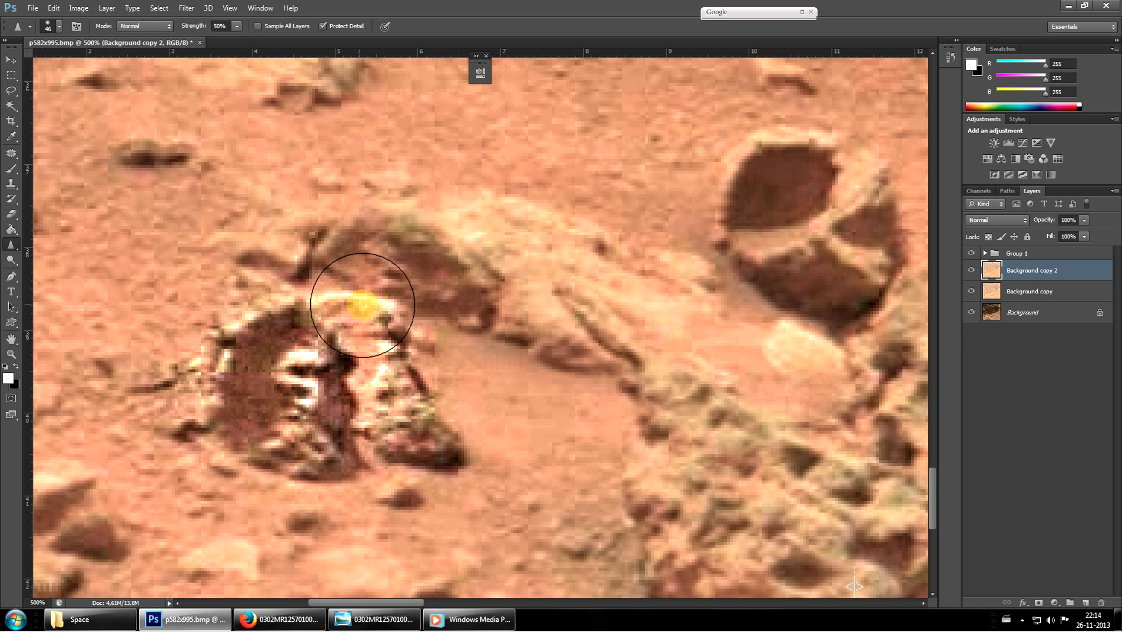
drag(381, 390, 389, 440)
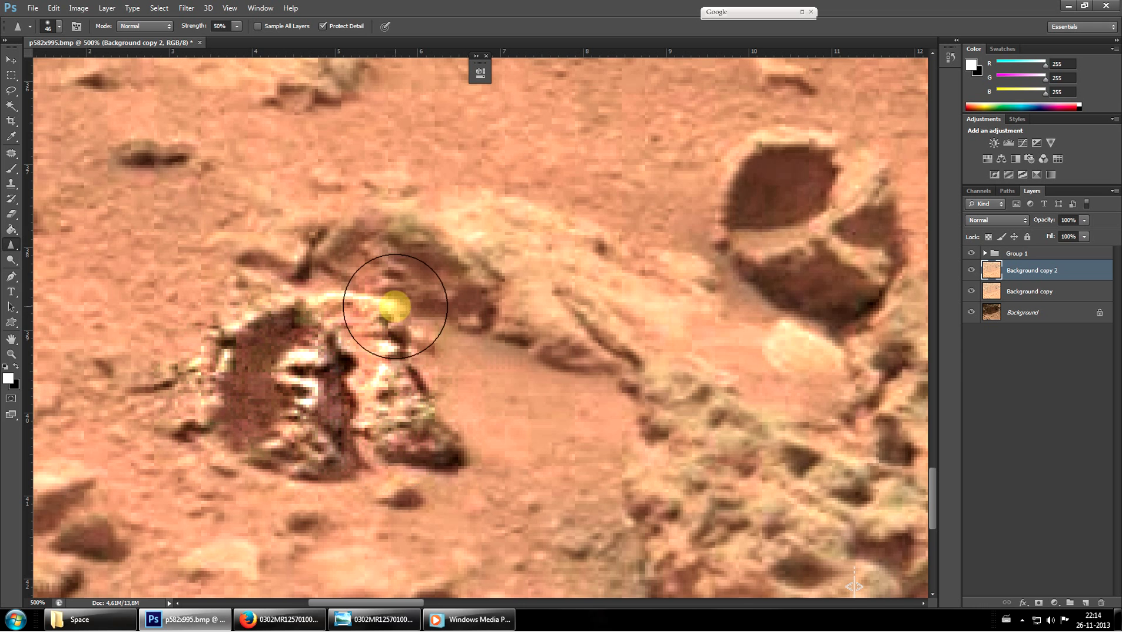
mouse_move(271, 322)
mouse_down()
mouse_move(319, 324)
mouse_move(388, 363)
mouse_move(403, 407)
mouse_move(418, 385)
mouse_move(396, 394)
mouse_move(450, 399)
mouse_move(424, 383)
mouse_move(446, 389)
mouse_move(446, 403)
mouse_move(576, 374)
mouse_move(601, 486)
mouse_move(637, 483)
mouse_move(596, 409)
mouse_move(470, 403)
mouse_move(430, 353)
mouse_move(415, 369)
mouse_move(283, 412)
mouse_move(277, 401)
mouse_move(233, 436)
mouse_move(243, 436)
mouse_move(215, 476)
mouse_move(279, 397)
mouse_move(252, 406)
mouse_move(152, 379)
mouse_move(93, 418)
mouse_move(101, 465)
mouse_move(79, 486)
mouse_move(329, 469)
mouse_move(541, 339)
mouse_move(609, 346)
mouse_move(503, 310)
mouse_move(517, 297)
mouse_move(507, 293)
mouse_move(275, 357)
mouse_move(348, 366)
mouse_up()
Sharpen the dark hollow rock and the small stones just above the arched rock with the Sharpen tool at 50% strength.
scroll(412, 394, down, 1)
scroll(79, 486, down, 1)
scroll(425, 407, up, 3)
scroll(518, 295, up, 2)
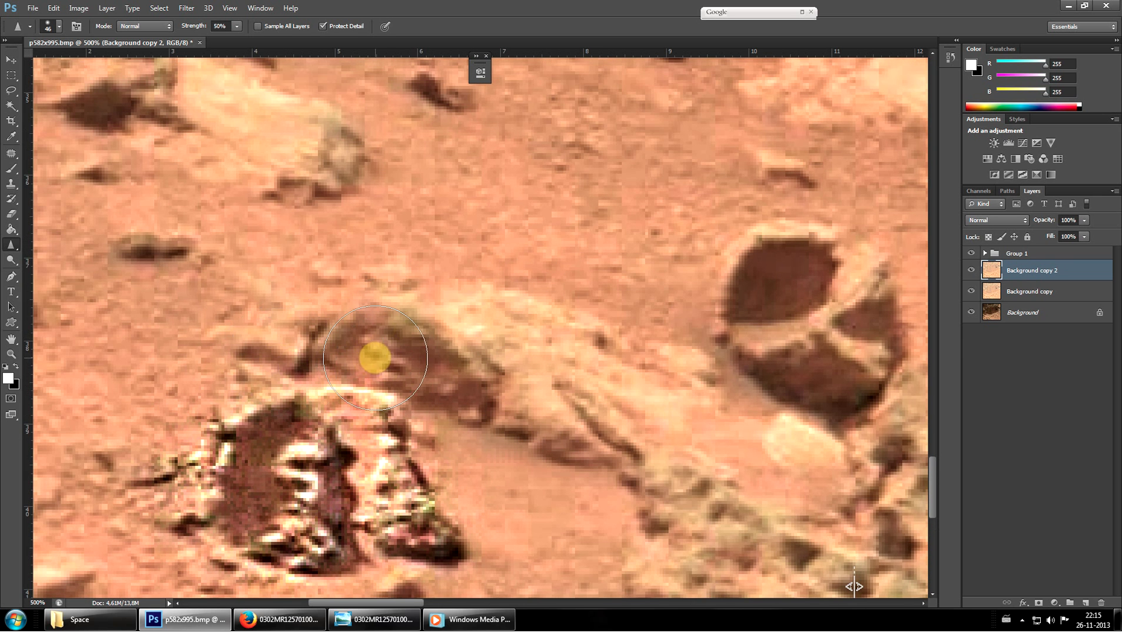
scroll(381, 437, up, 2)
drag(375, 429, 379, 433)
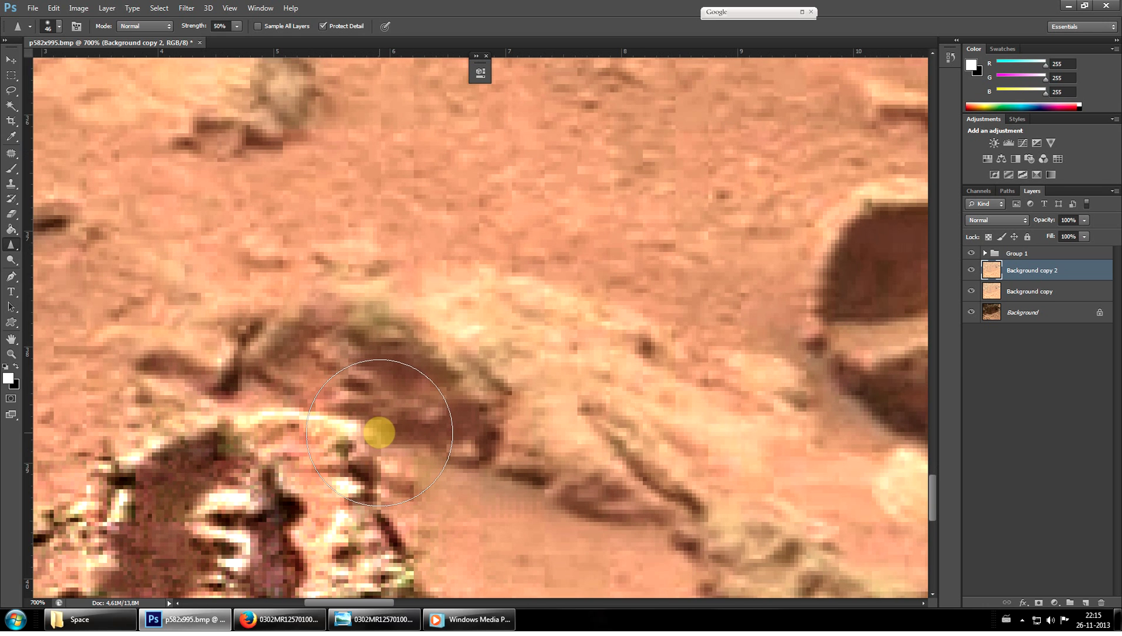
click(10, 65)
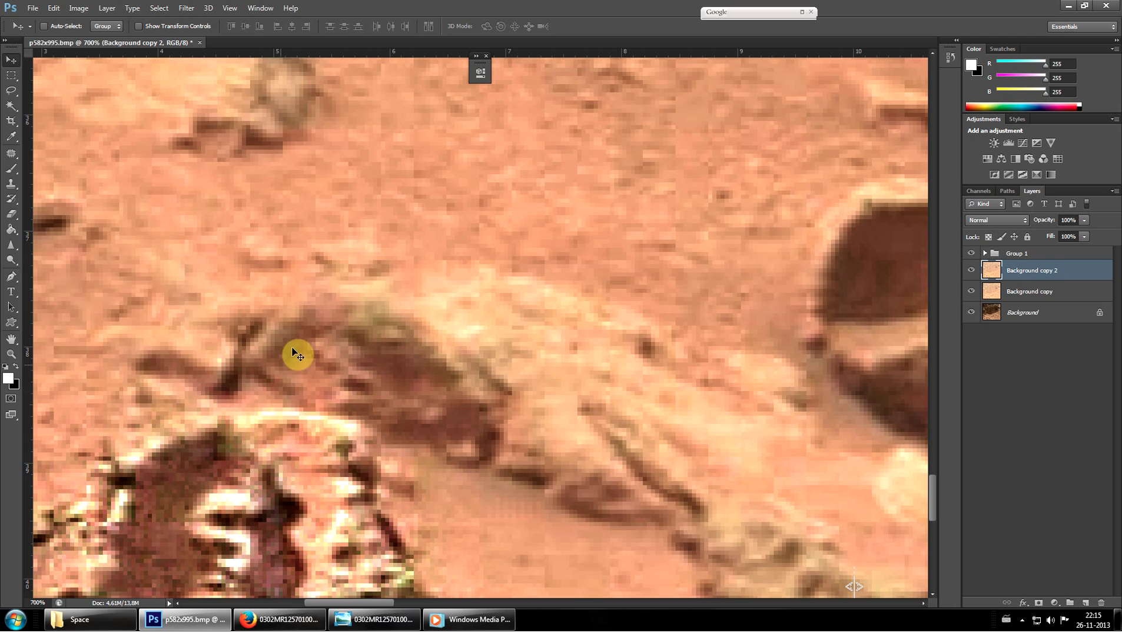
click(13, 250)
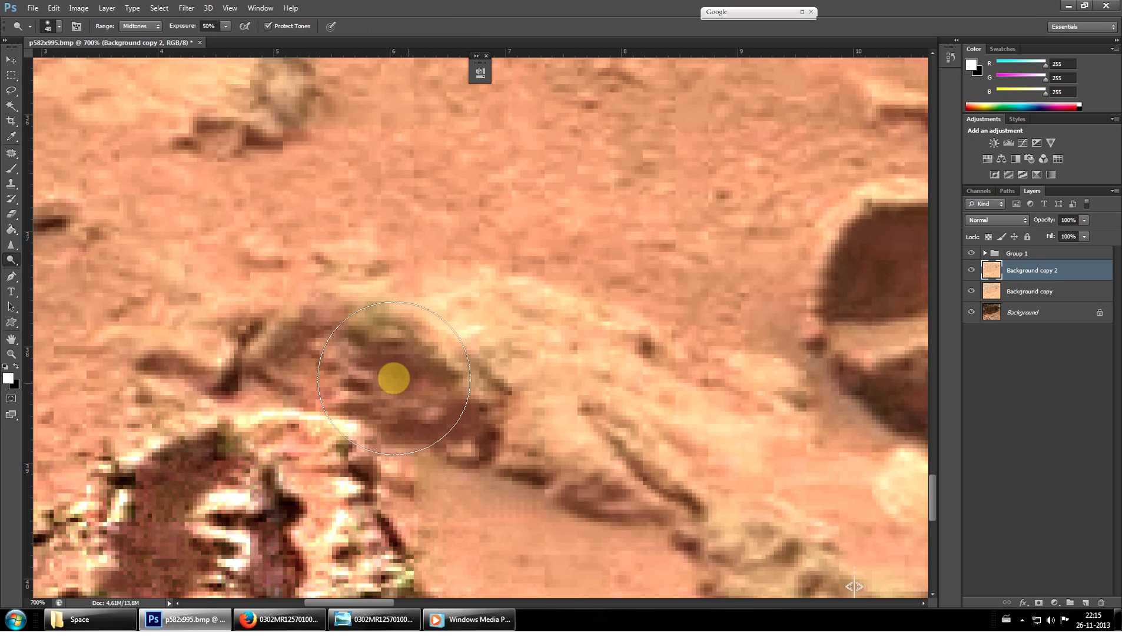
click(11, 262)
click(11, 248)
mouse_move(451, 417)
mouse_down()
mouse_move(457, 371)
mouse_move(333, 365)
mouse_up()
mouse_move(257, 348)
mouse_down()
mouse_move(423, 386)
mouse_move(466, 294)
mouse_move(477, 471)
mouse_move(379, 391)
mouse_move(292, 372)
mouse_move(393, 316)
mouse_move(258, 324)
mouse_move(256, 344)
mouse_move(177, 349)
mouse_move(270, 324)
mouse_move(127, 340)
mouse_move(361, 236)
mouse_move(398, 237)
mouse_move(350, 214)
mouse_move(153, 394)
mouse_move(139, 334)
mouse_move(79, 340)
mouse_move(308, 322)
mouse_move(301, 351)
mouse_move(85, 340)
mouse_move(109, 319)
mouse_move(105, 329)
mouse_move(165, 308)
mouse_move(113, 315)
mouse_up()
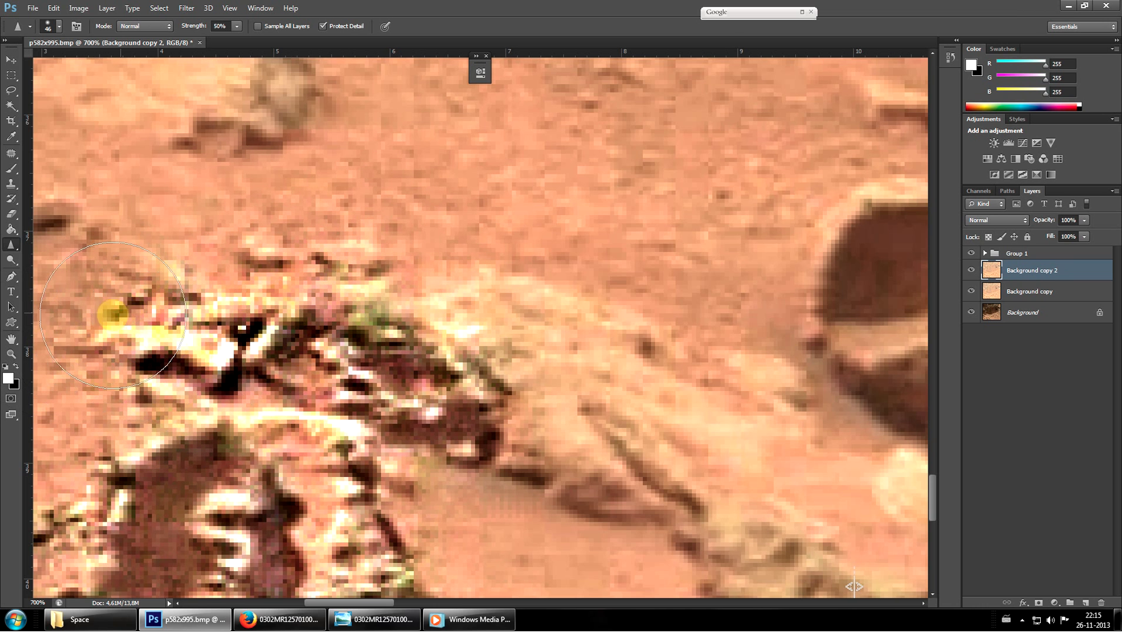
drag(287, 352, 52, 295)
click(11, 79)
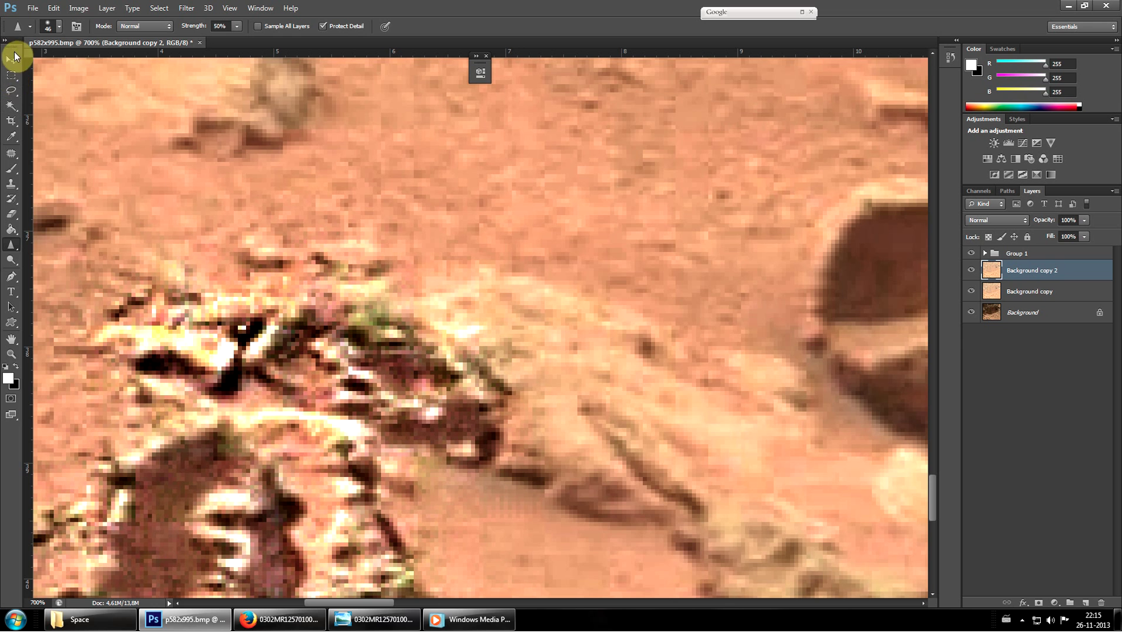
drag(177, 317, 47, 172)
click(15, 66)
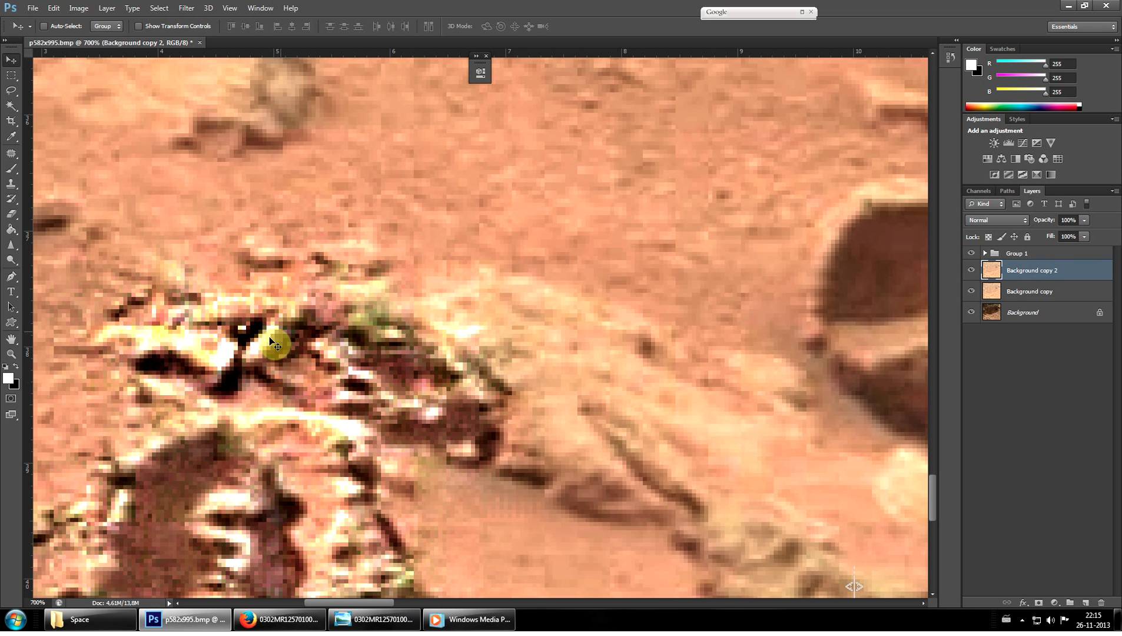
Sharpen the cracked ridge that slopes from the dark hollow rock down toward the pitted rocks.
scroll(601, 412, down, 4)
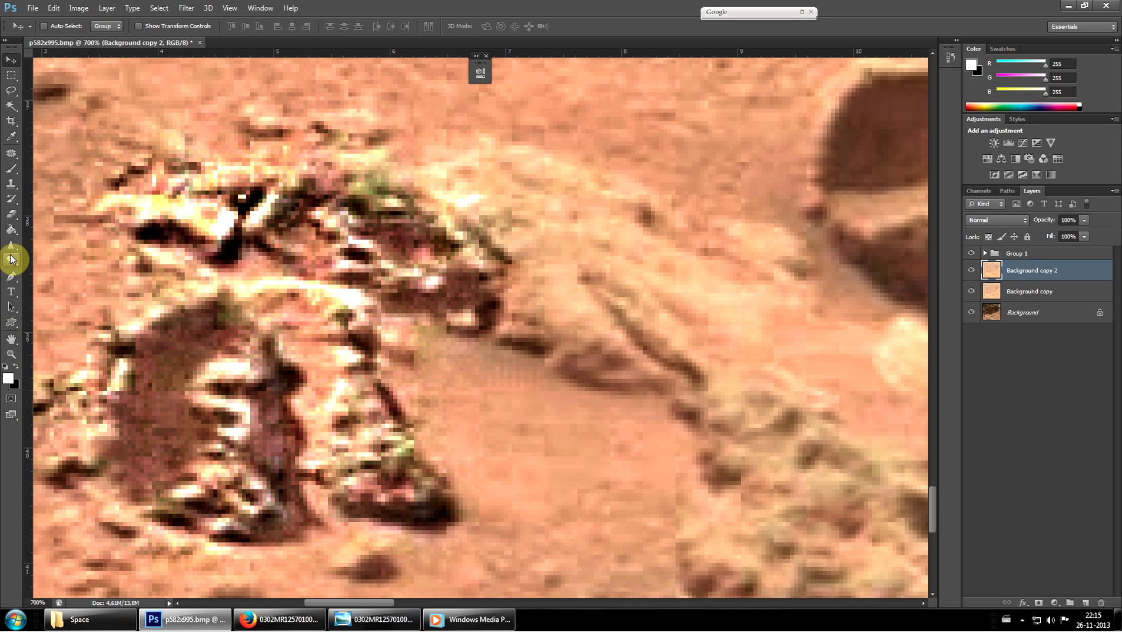
click(10, 250)
mouse_move(541, 341)
mouse_down()
mouse_move(739, 366)
mouse_move(643, 369)
mouse_move(667, 328)
mouse_move(621, 279)
mouse_move(568, 260)
mouse_move(478, 285)
mouse_up()
scroll(741, 394, down, 3)
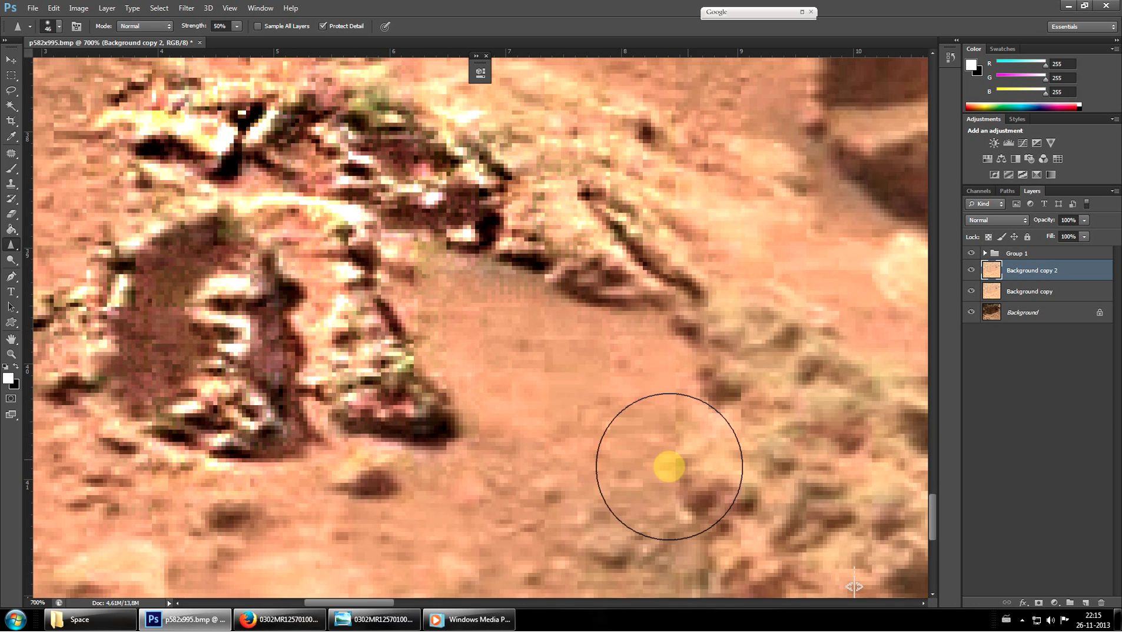
Sharpen the cluster of pitted rocks below the round wheel-like rock, from its left edge to its right side.
drag(346, 600, 375, 602)
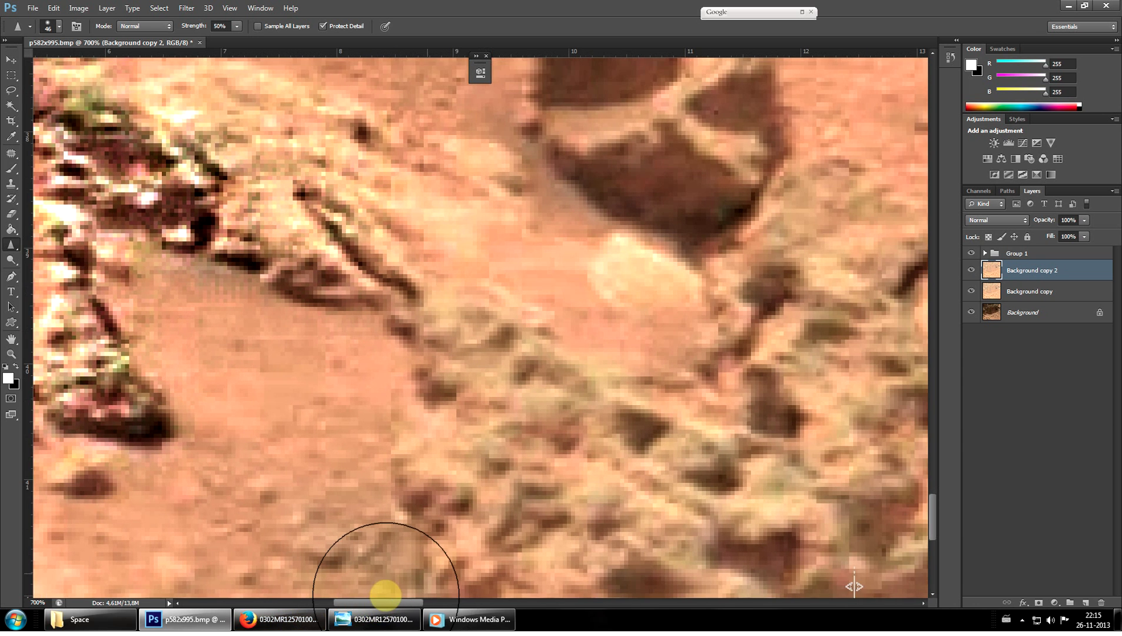
scroll(614, 466, down, 3)
mouse_move(685, 445)
mouse_down()
mouse_move(741, 349)
mouse_move(566, 432)
mouse_move(735, 400)
mouse_move(491, 347)
mouse_move(426, 311)
mouse_move(314, 300)
mouse_move(524, 213)
mouse_move(447, 304)
mouse_move(615, 263)
mouse_move(613, 286)
mouse_move(256, 460)
mouse_move(415, 403)
mouse_move(548, 438)
mouse_move(357, 482)
mouse_move(372, 415)
mouse_move(333, 469)
mouse_move(376, 407)
mouse_up()
scroll(595, 404, up, 2)
scroll(595, 405, up, 5)
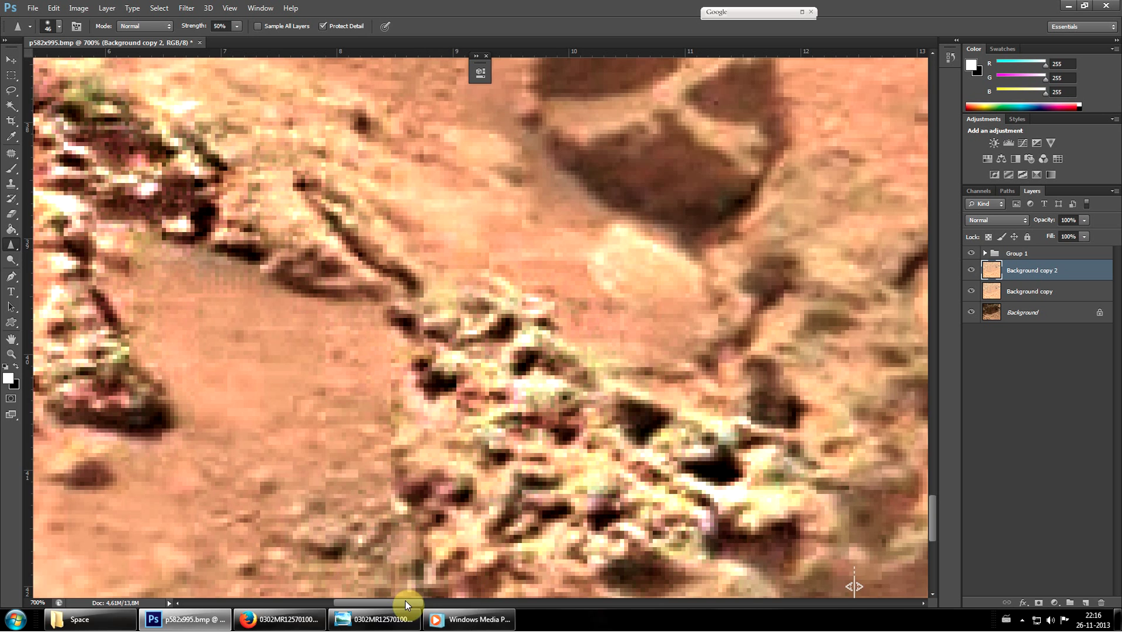
drag(406, 604, 442, 604)
scroll(680, 526, down, 3)
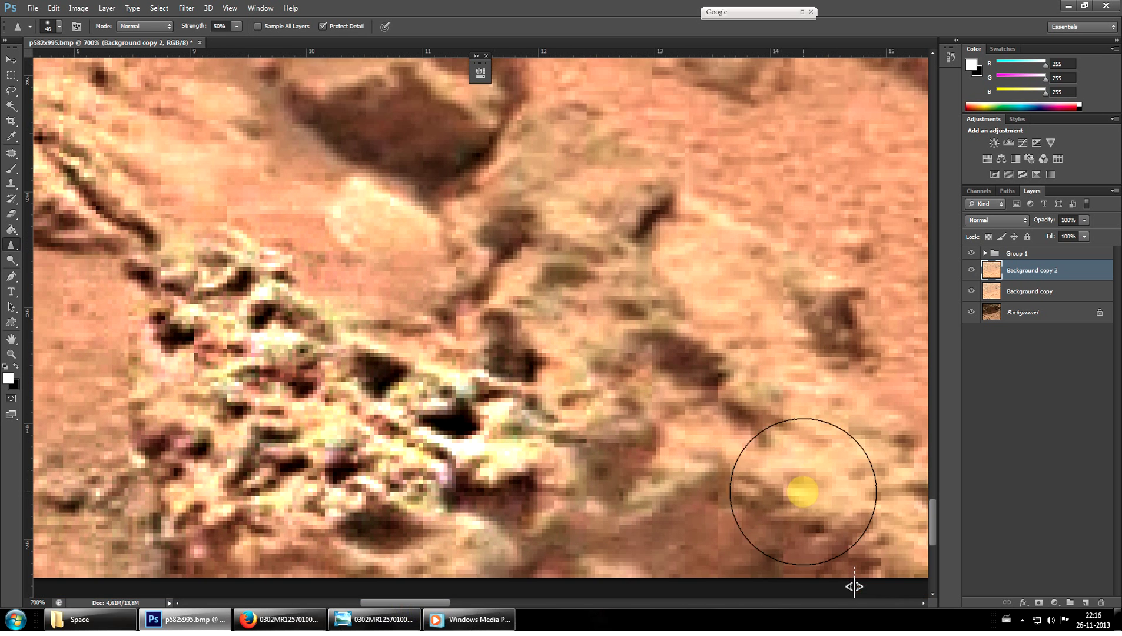
mouse_move(611, 464)
mouse_down()
mouse_move(564, 359)
mouse_move(441, 363)
mouse_move(551, 232)
mouse_move(426, 217)
mouse_move(587, 128)
mouse_move(663, 229)
mouse_up()
Sharpen the round wheel-like rock, covering its rim, spokes and dark hollows.
scroll(744, 431, up, 8)
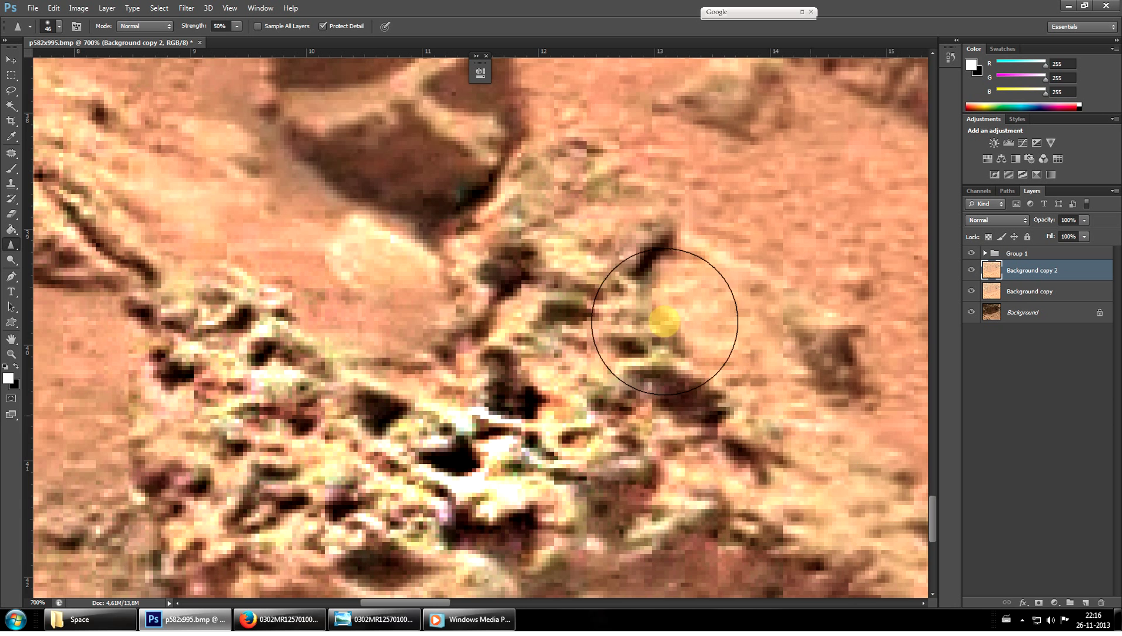
scroll(419, 309, up, 10)
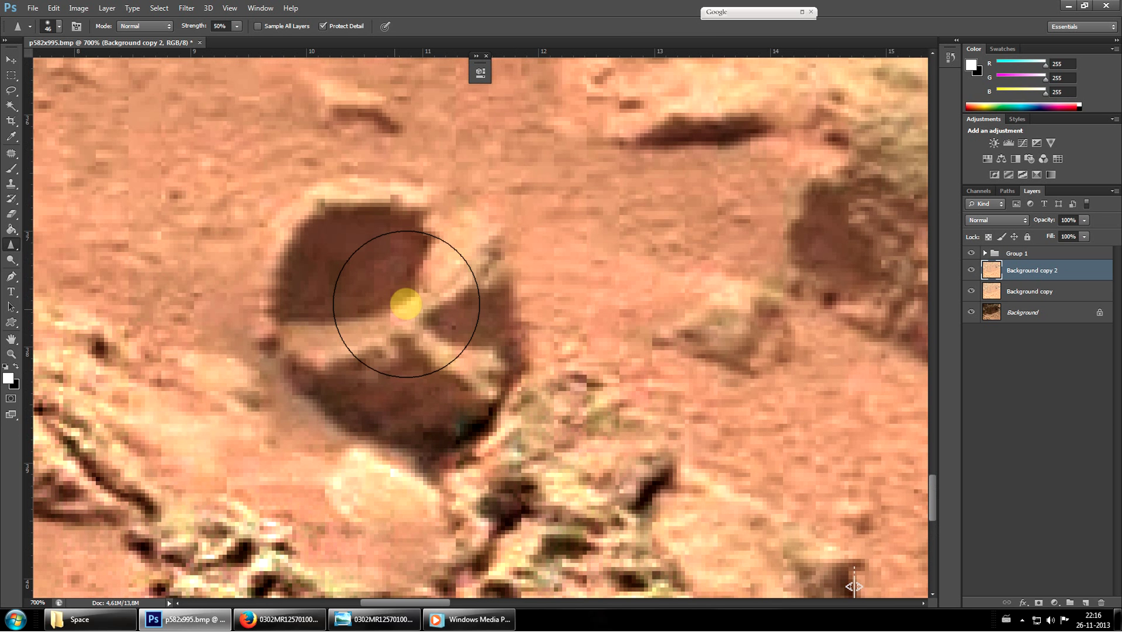
mouse_move(406, 300)
mouse_down()
mouse_move(357, 345)
mouse_move(519, 283)
mouse_move(334, 380)
mouse_move(341, 395)
mouse_move(471, 303)
mouse_move(366, 222)
mouse_move(417, 192)
mouse_move(492, 206)
mouse_move(220, 306)
mouse_move(265, 314)
mouse_move(233, 352)
mouse_move(326, 387)
mouse_move(322, 401)
mouse_move(383, 376)
mouse_move(532, 282)
mouse_move(534, 270)
mouse_move(362, 236)
mouse_move(367, 349)
mouse_move(429, 353)
mouse_move(507, 379)
mouse_move(555, 368)
mouse_move(568, 403)
mouse_up()
scroll(568, 404, up, 3)
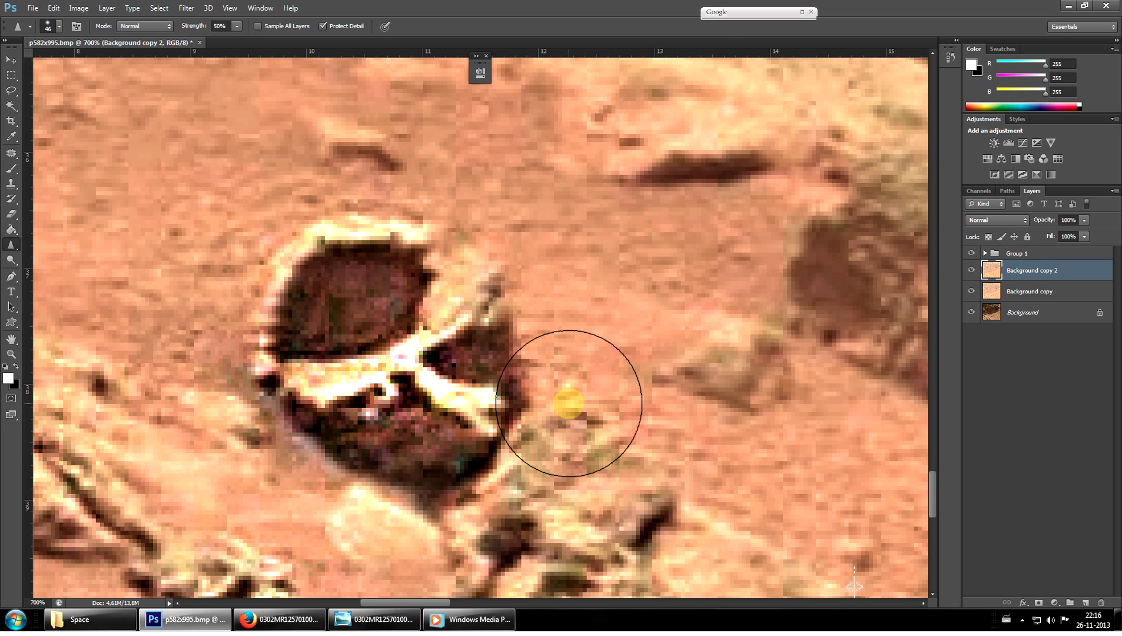
Sharpen the small pale rock on the sandy ledge in front of the shadowed cliff base at 700% zoom.
key(ctrl+minus)
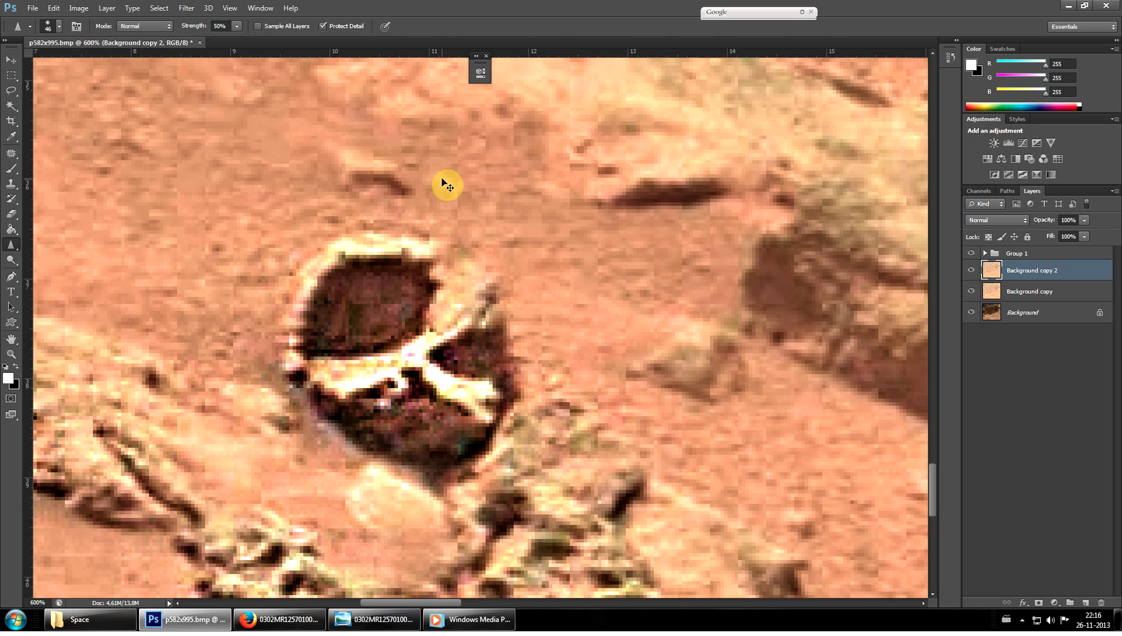
key(ctrl+minus)
key(ctrl+minus)
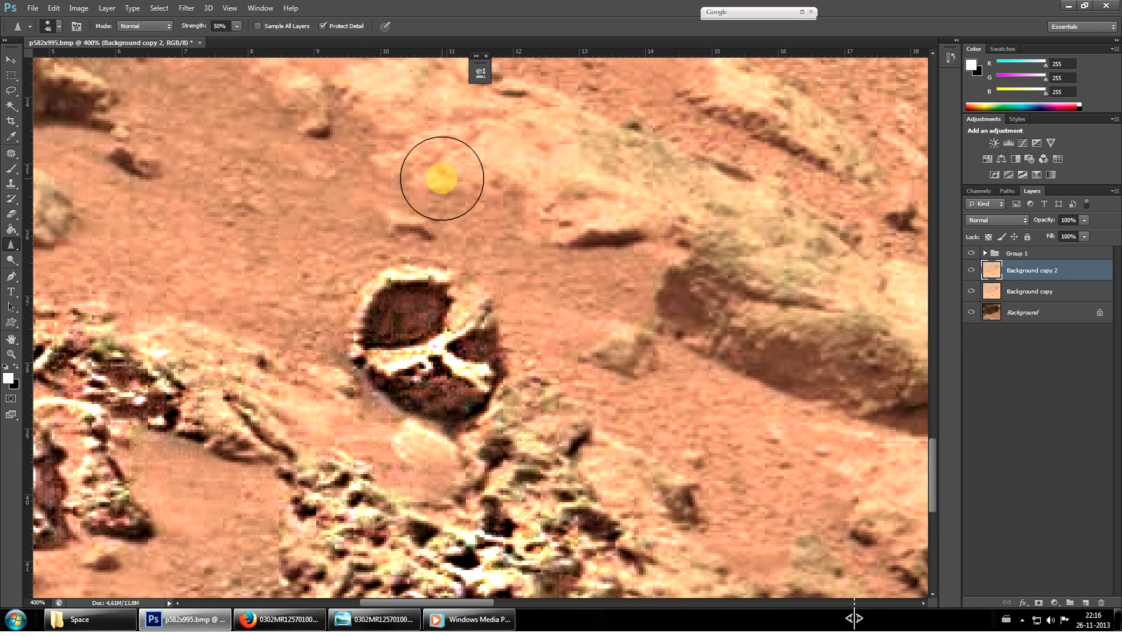
scroll(442, 178, up, 10)
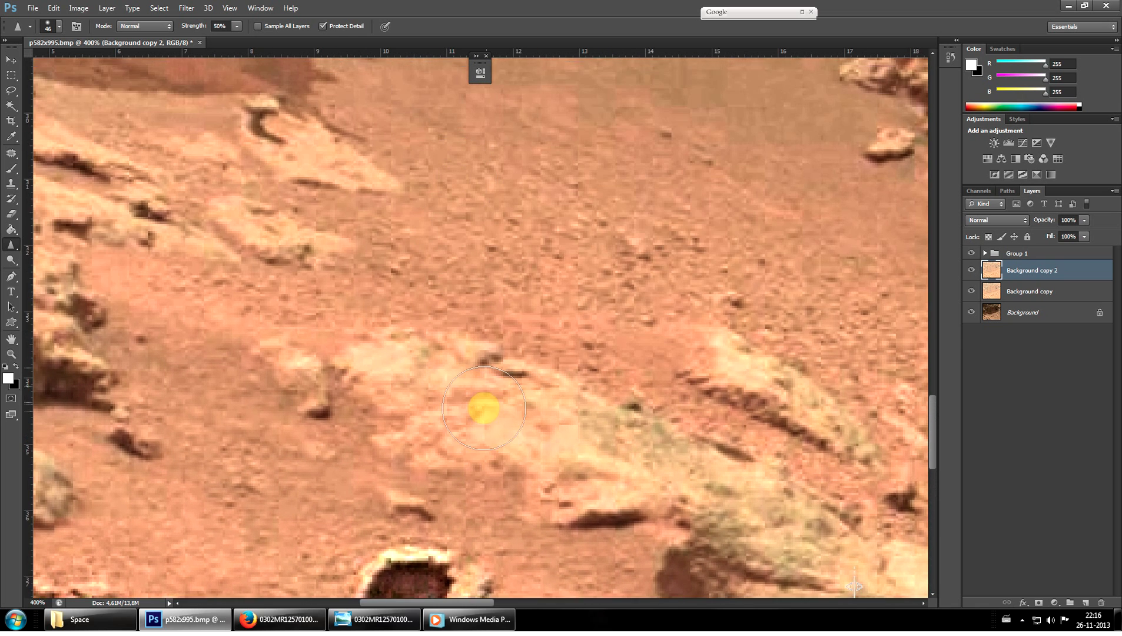
scroll(483, 408, up, 2)
drag(474, 600, 437, 593)
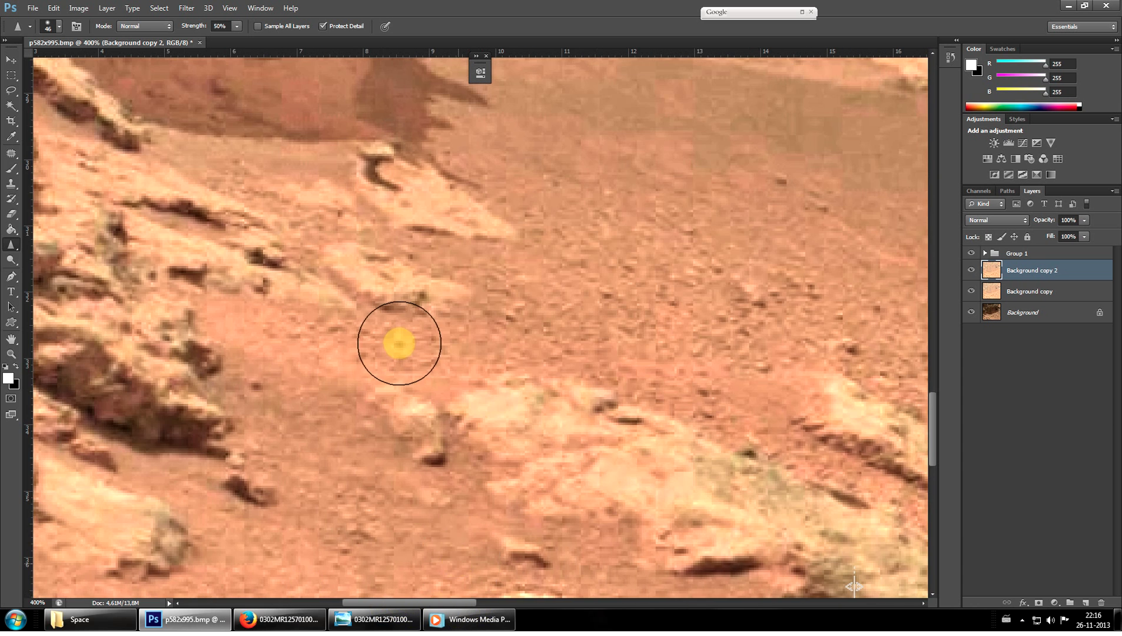
scroll(399, 342, up, 5)
scroll(442, 330, up, 11)
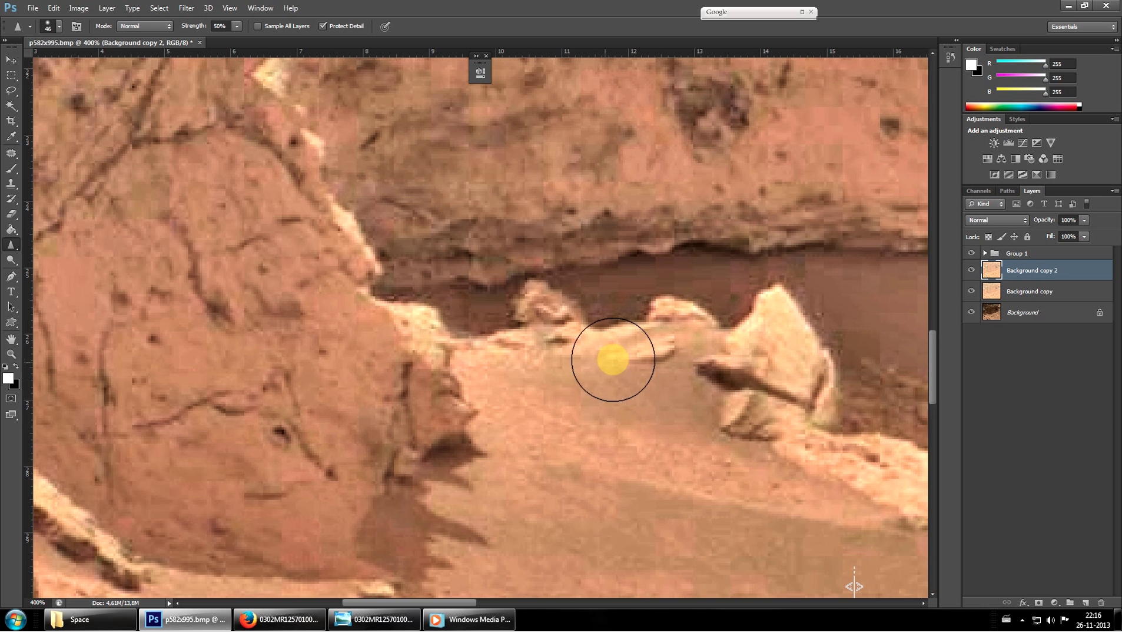
key(ctrl+plus)
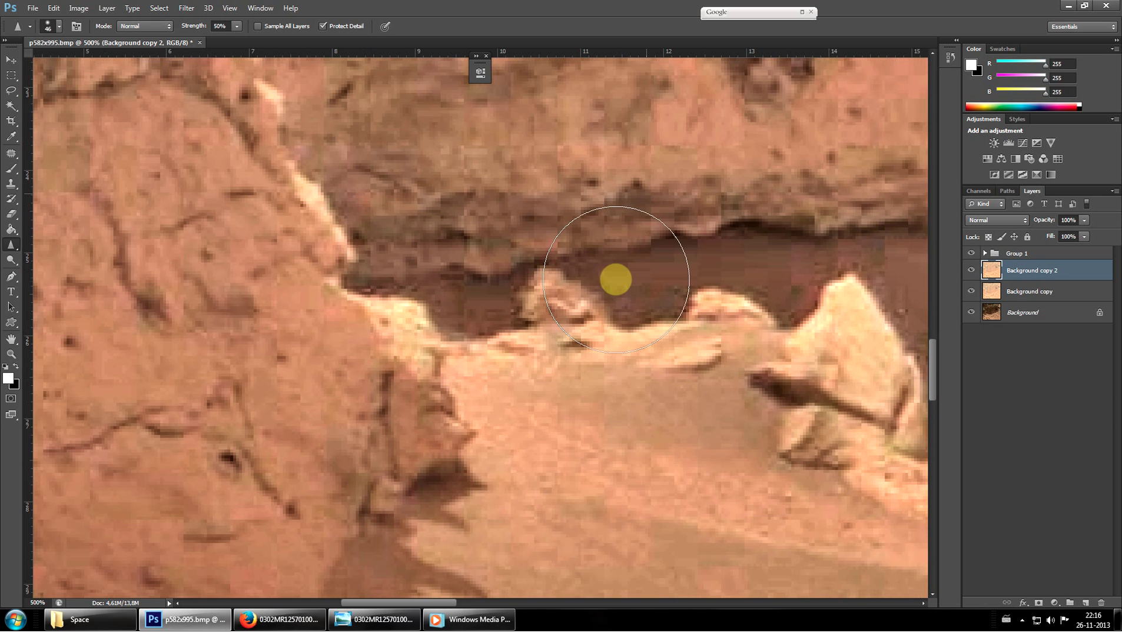
key(ctrl+plus)
key(ctrl+plus)
mouse_move(615, 279)
mouse_down()
mouse_move(600, 311)
mouse_move(569, 319)
mouse_move(617, 263)
mouse_move(577, 239)
mouse_move(579, 300)
mouse_up()
scroll(518, 376, down, 1)
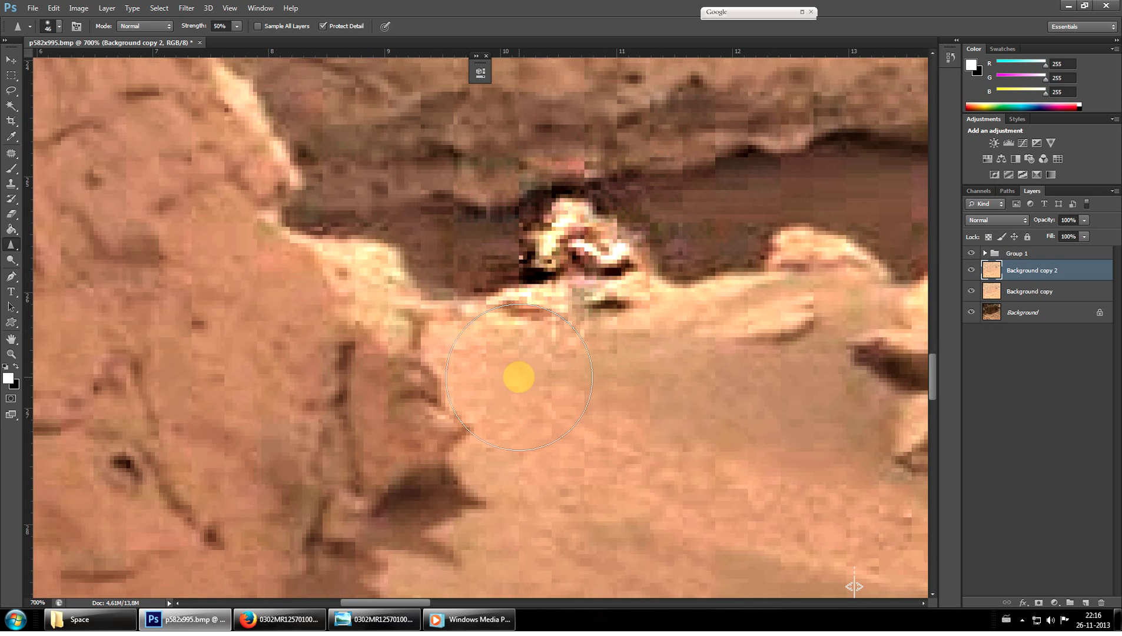
click(12, 61)
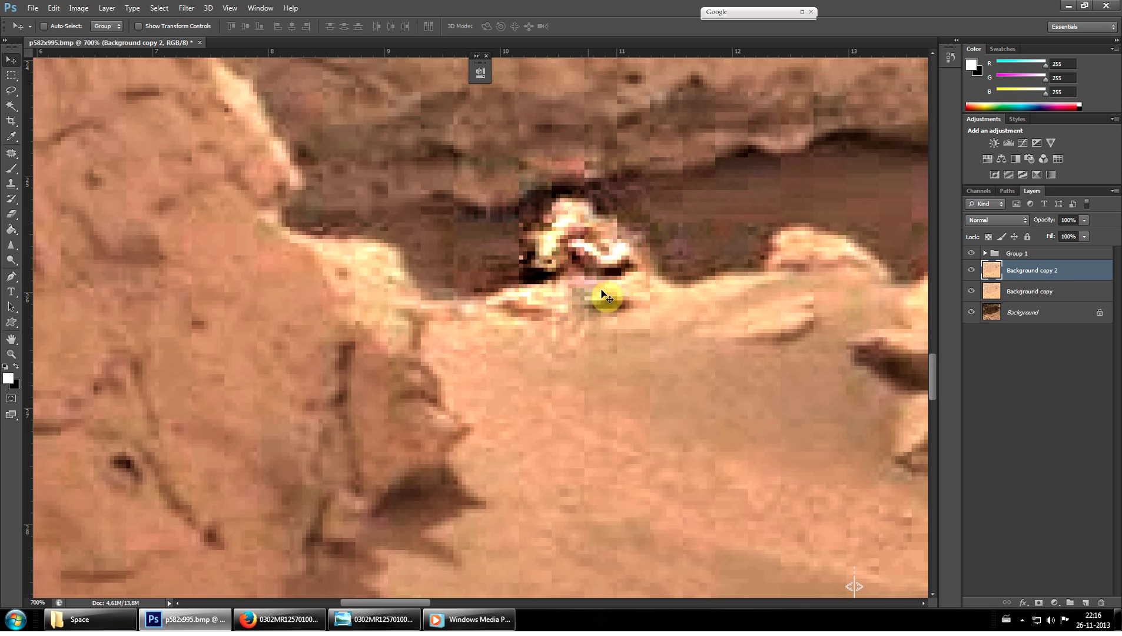
scroll(319, 367, down, 1)
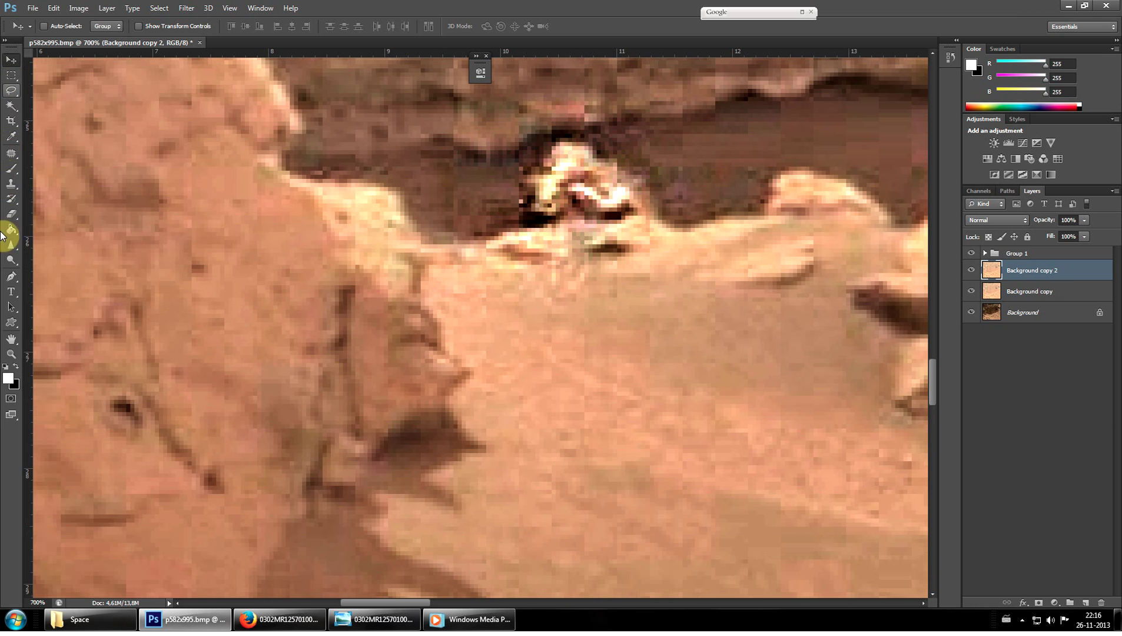
Sharpen the cracked, shadowed edge of the large boulder where it meets the sandy slope.
click(9, 247)
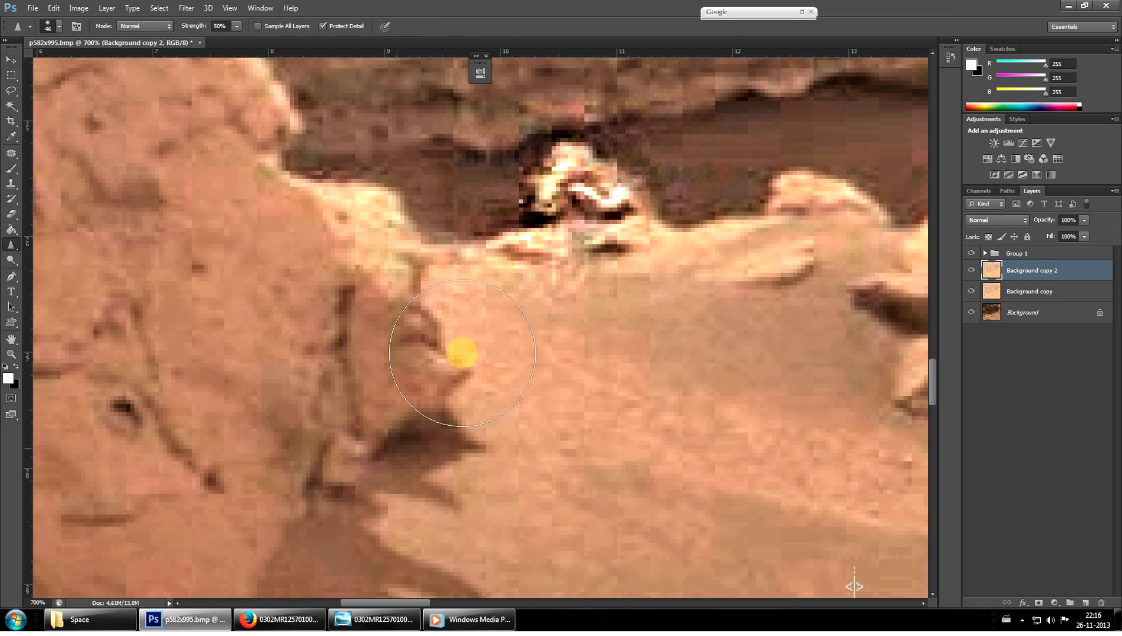
mouse_move(342, 302)
mouse_down()
mouse_move(250, 225)
mouse_move(353, 489)
mouse_up()
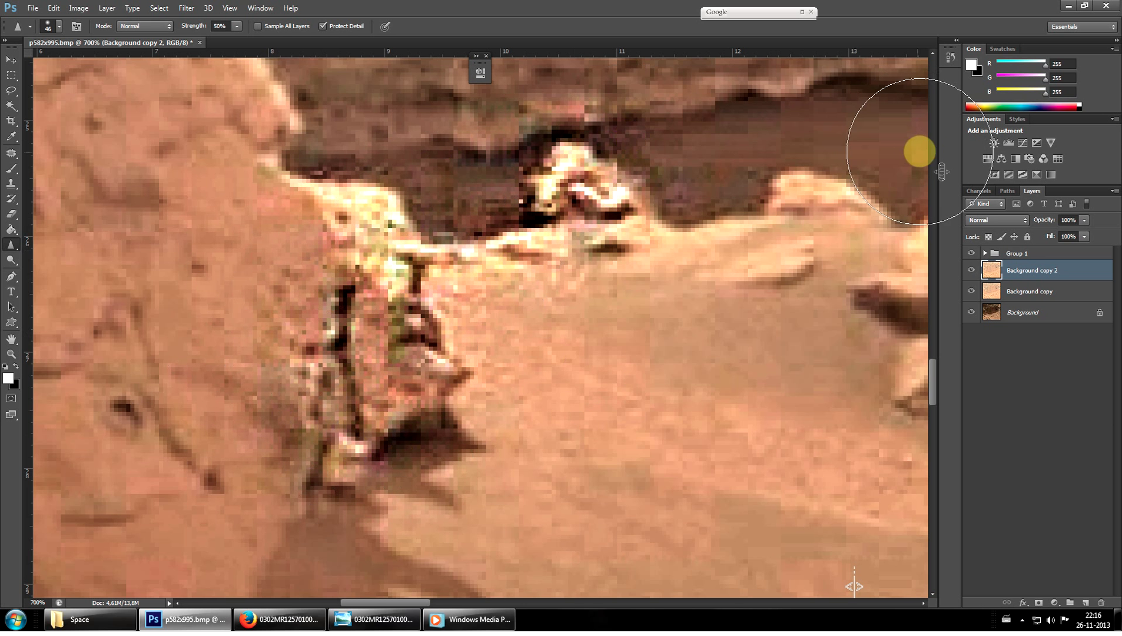
key(ctrl+minus)
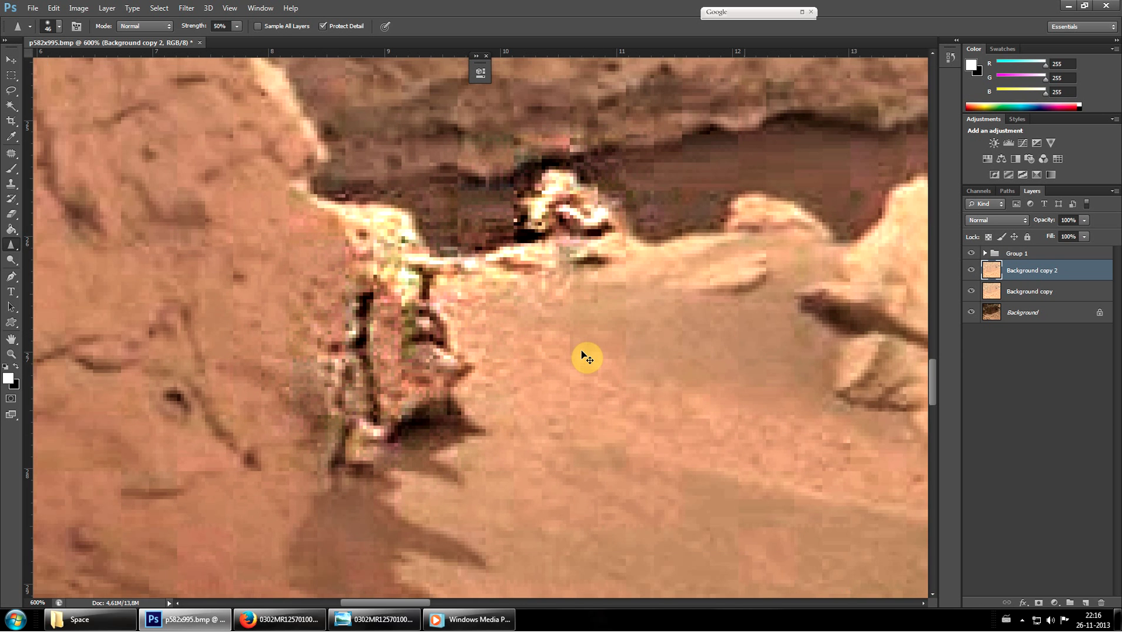
Sharpen the bright jagged ridge on the cliff face and the streaked rock layers below it.
key(ctrl+minus)
scroll(593, 363, up, 5)
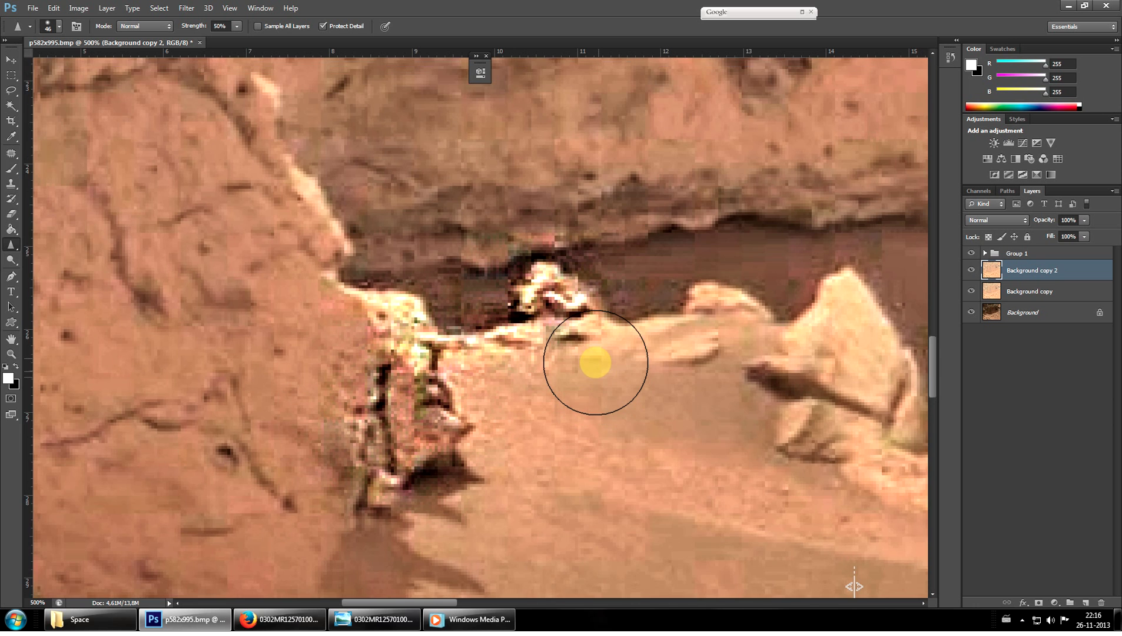
scroll(547, 424, up, 4)
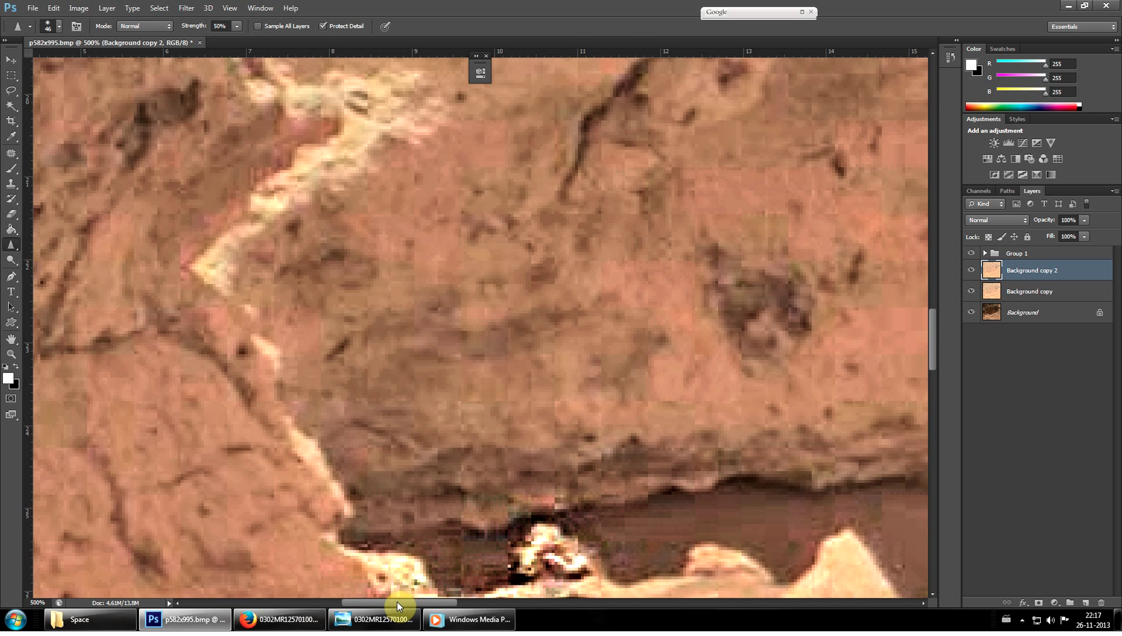
drag(397, 601, 397, 602)
mouse_move(327, 267)
mouse_down()
mouse_move(298, 196)
mouse_move(350, 186)
mouse_move(438, 130)
mouse_move(382, 192)
mouse_move(434, 213)
mouse_move(451, 205)
mouse_move(242, 261)
mouse_move(220, 295)
mouse_move(118, 292)
mouse_move(126, 239)
mouse_move(248, 158)
mouse_move(301, 136)
mouse_move(291, 154)
mouse_move(447, 142)
mouse_move(383, 181)
mouse_move(441, 147)
mouse_up()
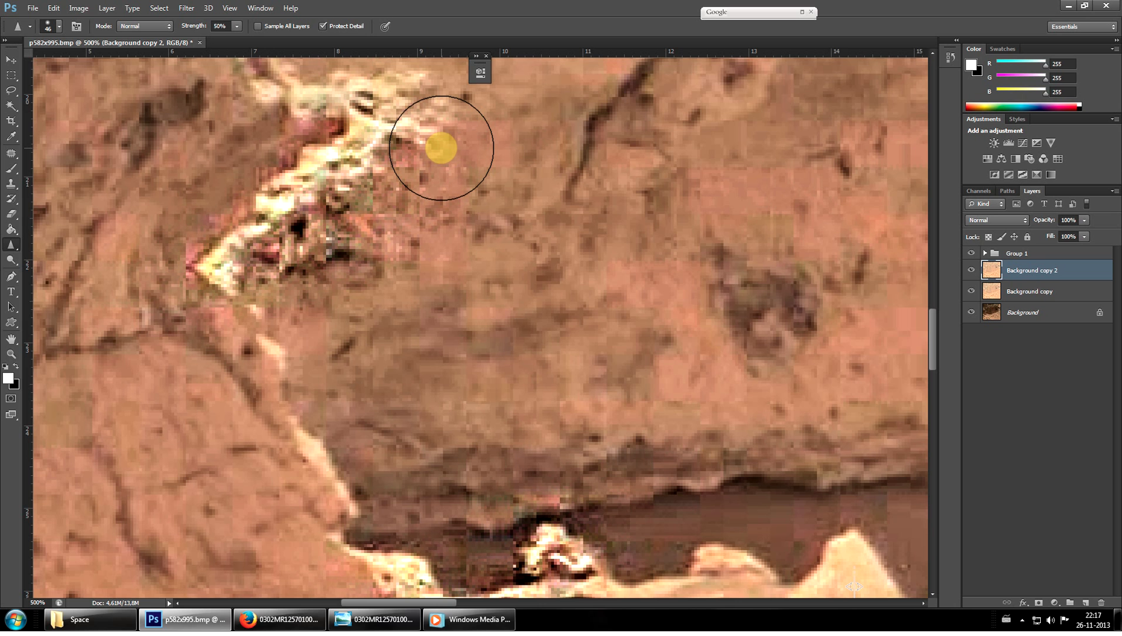
mouse_move(449, 145)
mouse_down()
mouse_move(517, 118)
mouse_move(375, 143)
mouse_move(433, 108)
mouse_move(436, 93)
mouse_move(408, 104)
mouse_move(394, 152)
mouse_move(403, 216)
mouse_move(346, 204)
mouse_move(363, 178)
mouse_move(326, 177)
mouse_move(322, 145)
mouse_move(200, 139)
mouse_move(252, 92)
mouse_move(146, 114)
mouse_move(255, 267)
mouse_move(403, 386)
mouse_move(412, 309)
mouse_move(463, 342)
mouse_move(502, 389)
mouse_move(592, 403)
mouse_move(605, 393)
mouse_move(394, 375)
mouse_move(338, 399)
mouse_move(460, 362)
mouse_move(421, 354)
mouse_move(433, 251)
mouse_move(371, 234)
mouse_move(424, 285)
mouse_move(662, 211)
mouse_move(566, 264)
mouse_move(725, 296)
mouse_move(607, 311)
mouse_up()
Try to lighten the dark pitted hollow in the cliff face with the Dodge tool.
scroll(403, 216, up, 2)
scroll(403, 216, up, 2)
scroll(296, 295, up, 2)
scroll(591, 401, down, 5)
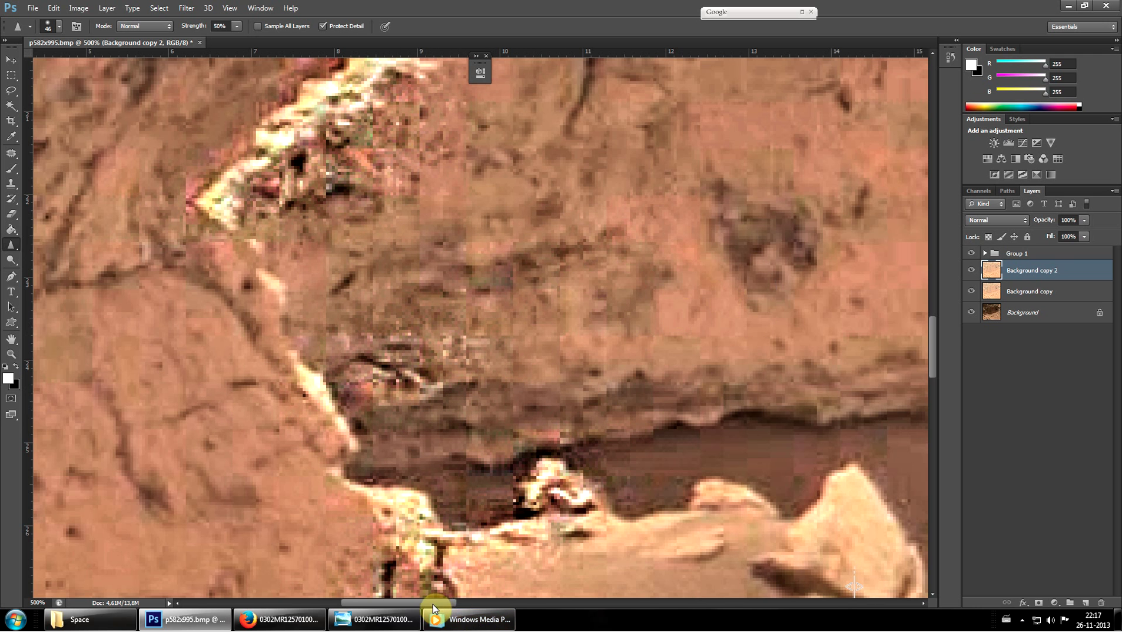
drag(434, 606, 465, 580)
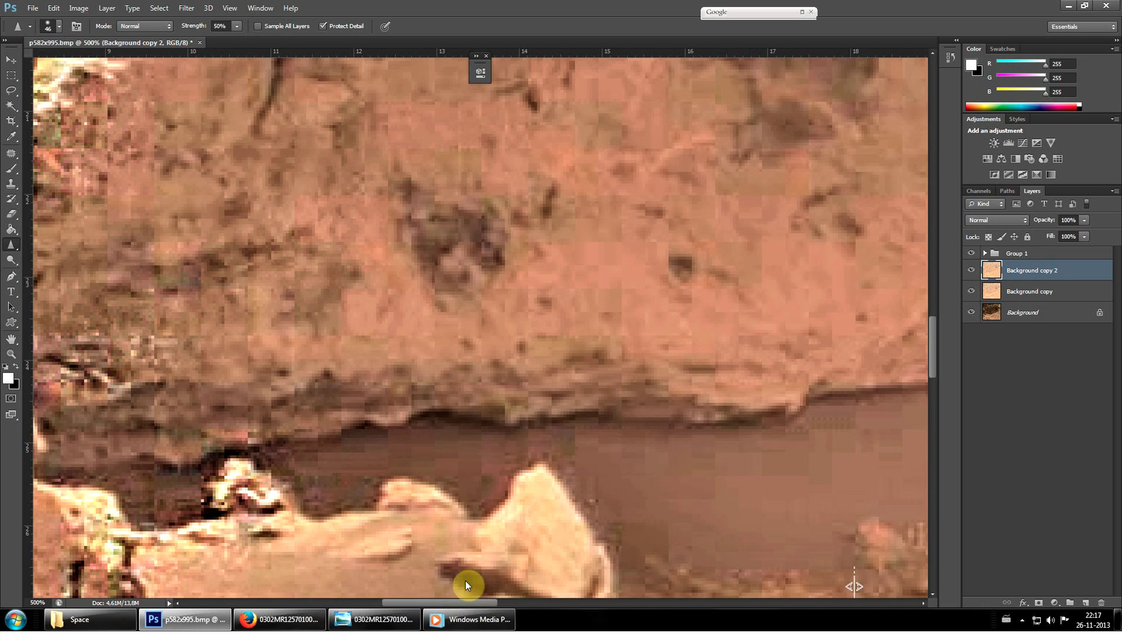
click(10, 258)
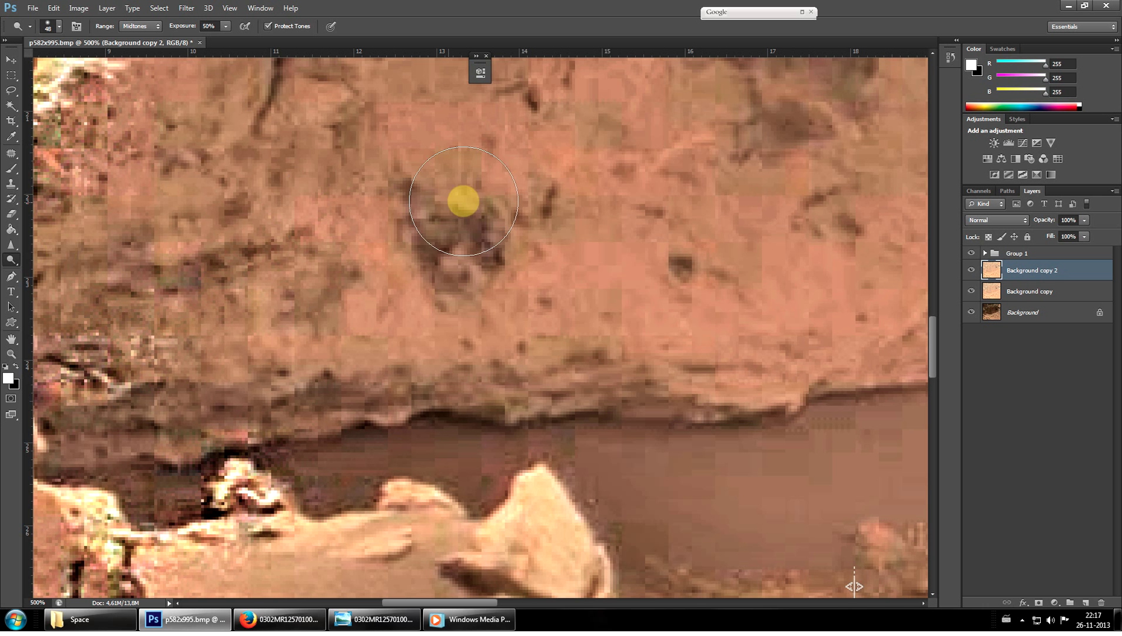
mouse_move(460, 197)
mouse_down()
mouse_move(480, 228)
mouse_move(451, 275)
mouse_up()
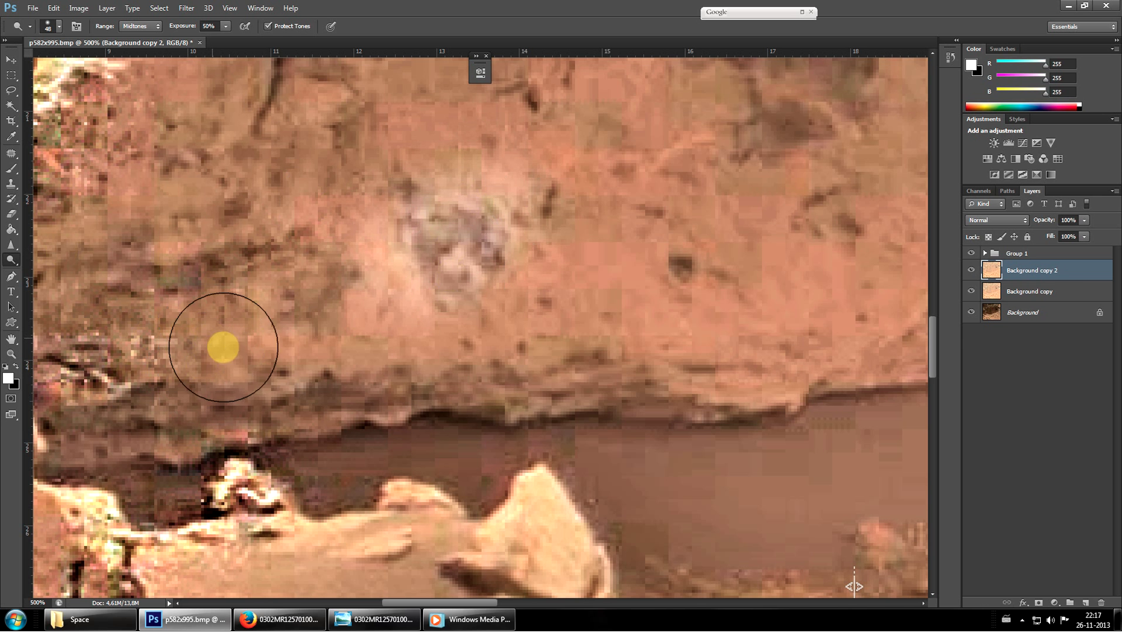
key(ctrl+z)
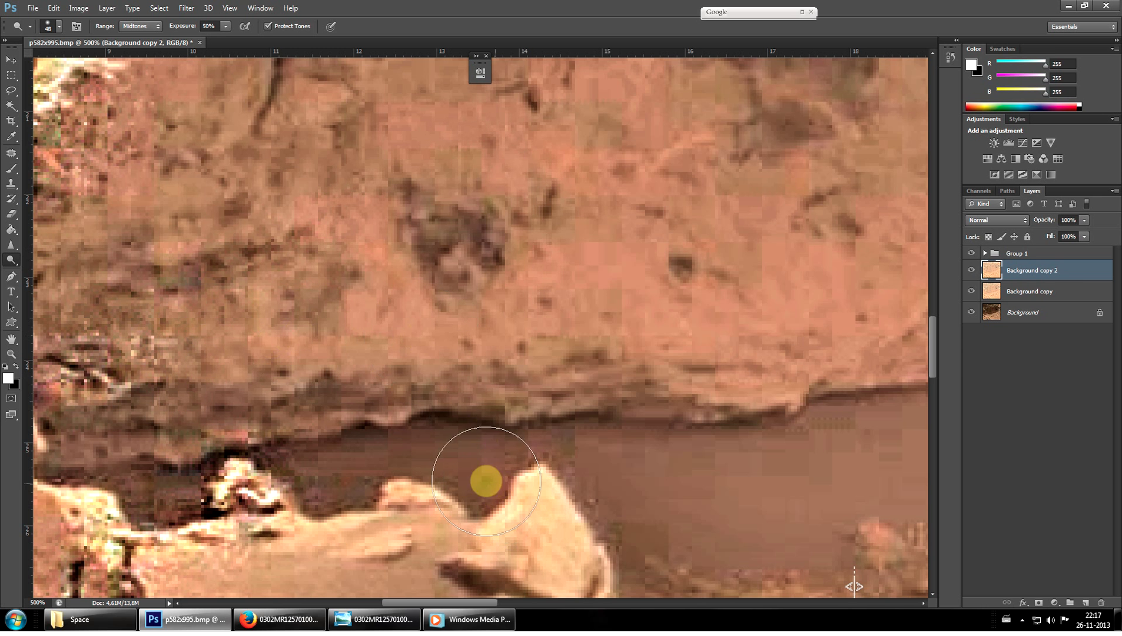
Switch to Firefox and look through the channel's list of uploaded YouTube videos from newest to oldest.
click(280, 619)
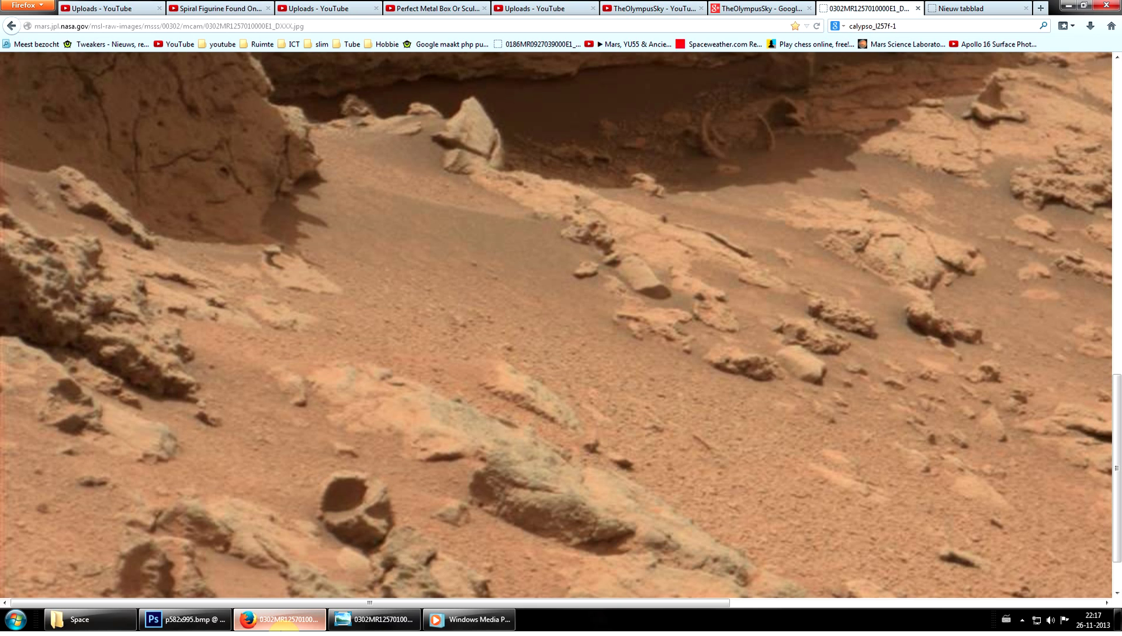
click(326, 8)
scroll(635, 370, down, 2)
scroll(508, 368, down, 5)
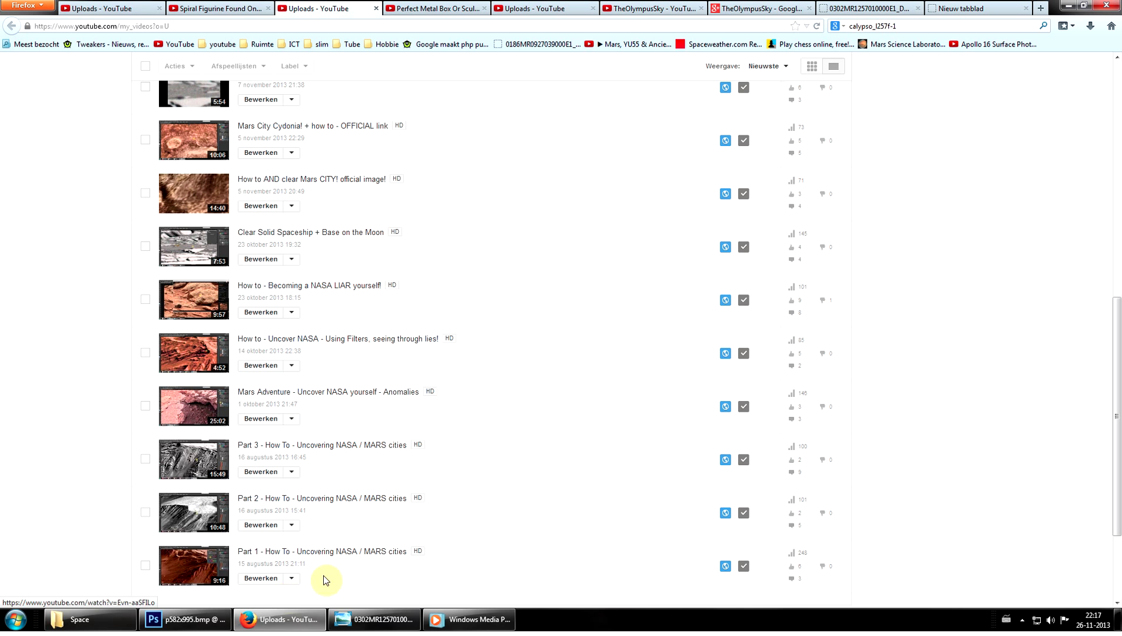
scroll(666, 435, up, 9)
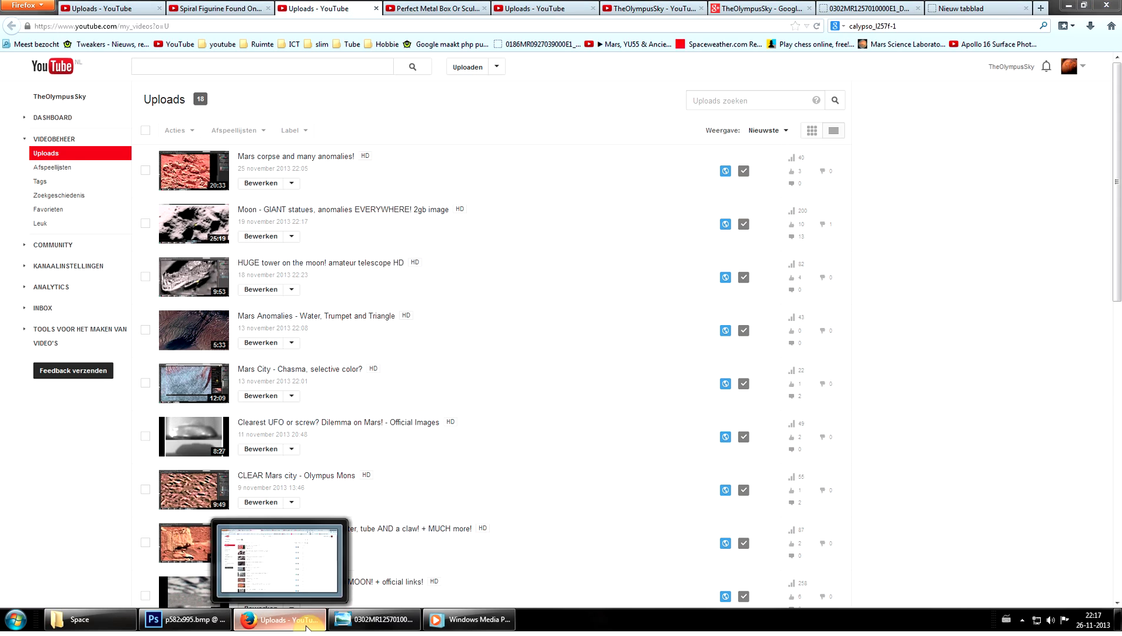
Switch back to Photoshop and lighten the rock around the diagonal crack on the cliff face with the Dodge tool.
click(182, 618)
key(ctrl+minus)
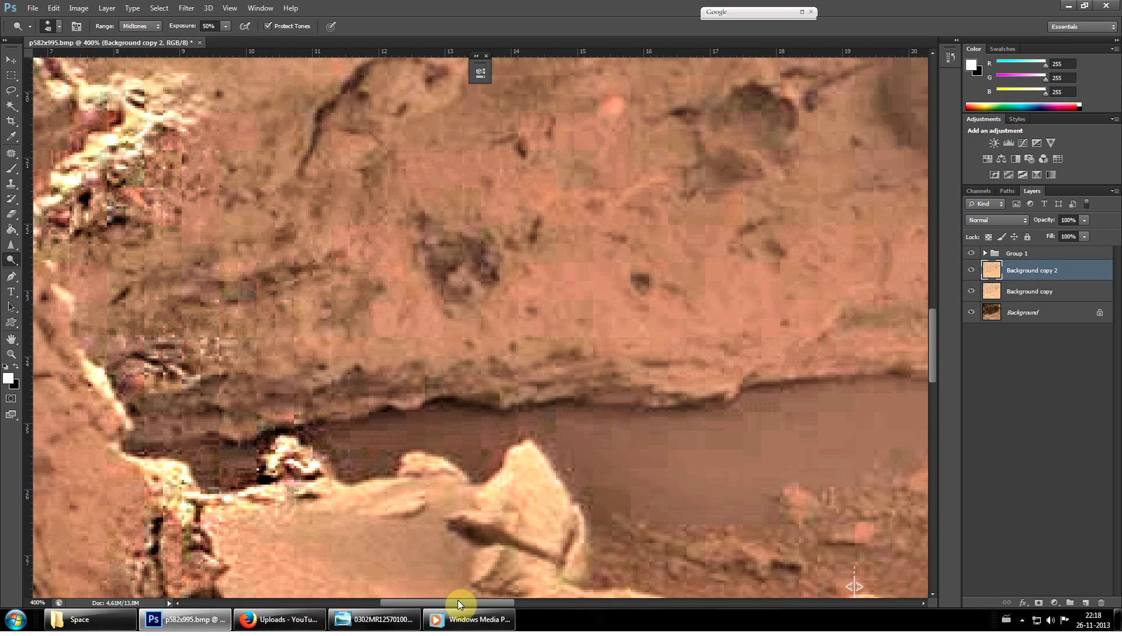
drag(457, 600, 489, 599)
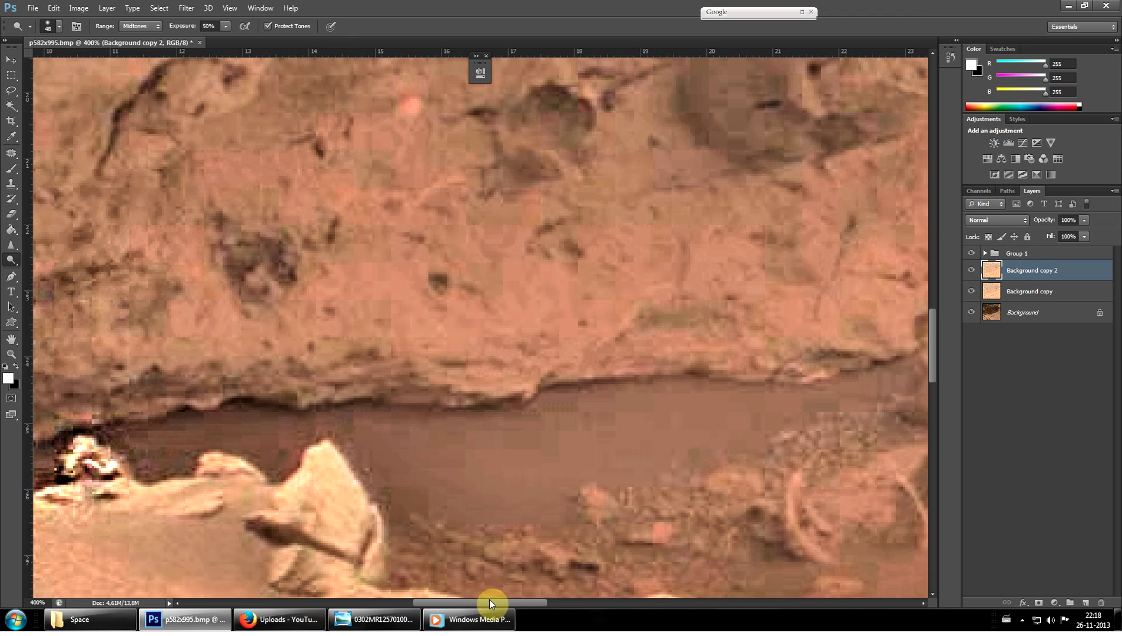
scroll(393, 421, up, 2)
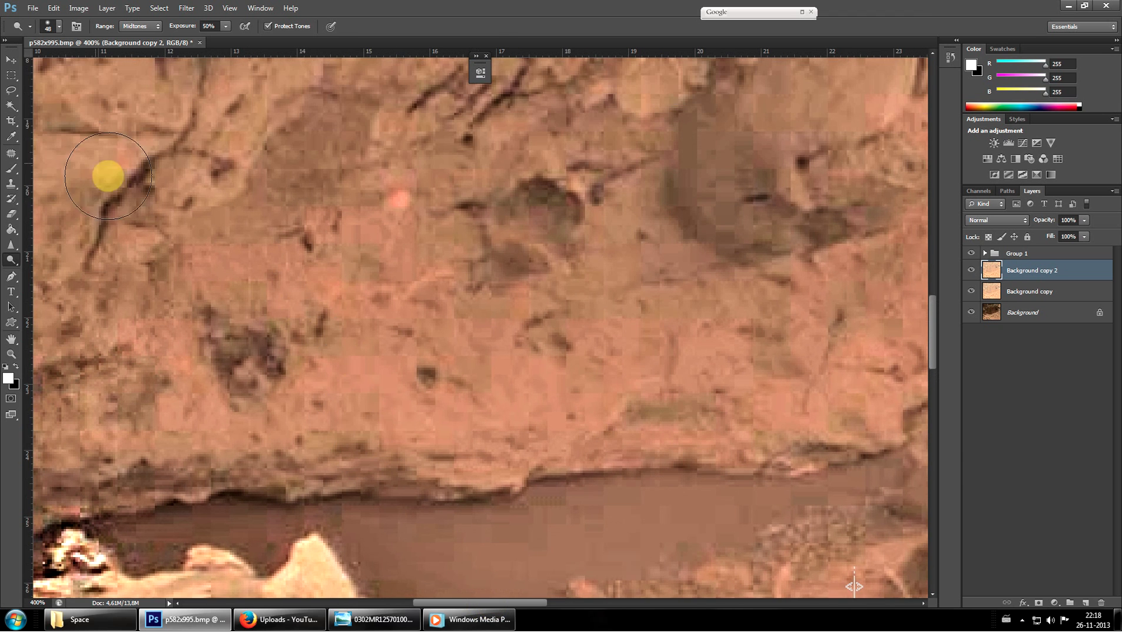
mouse_move(106, 175)
mouse_down()
mouse_move(118, 232)
mouse_move(232, 166)
mouse_move(171, 214)
mouse_move(192, 121)
mouse_move(221, 173)
mouse_up()
scroll(389, 182, up, 2)
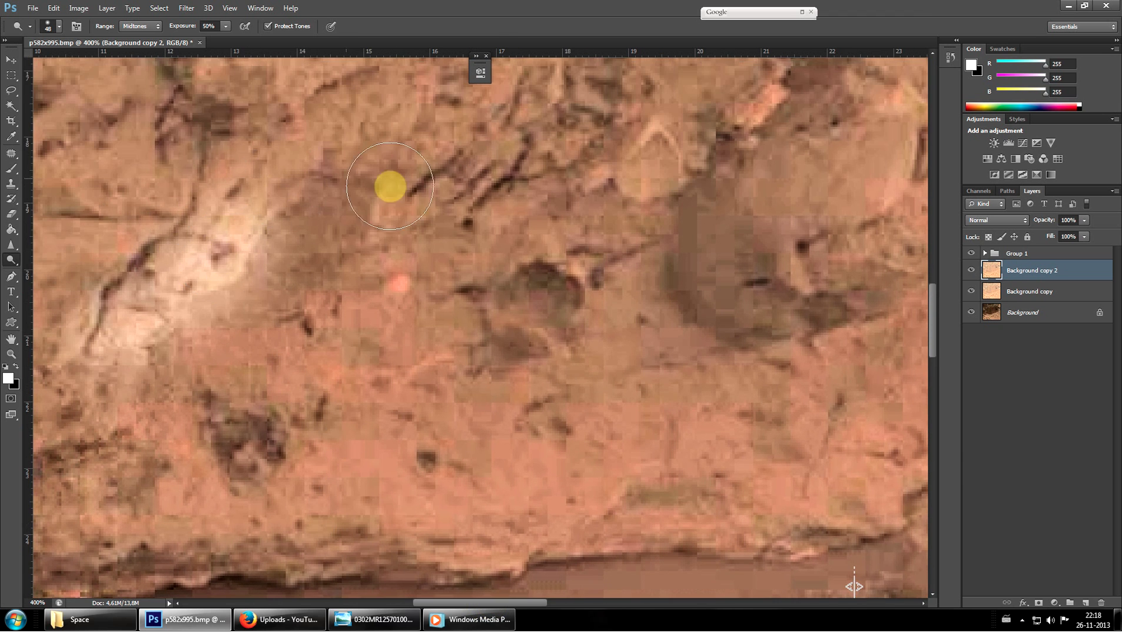
Sharpen the rounded rock embedded in the cliff beside the long dark slot, covering its edges and lower hollow.
drag(510, 600, 571, 602)
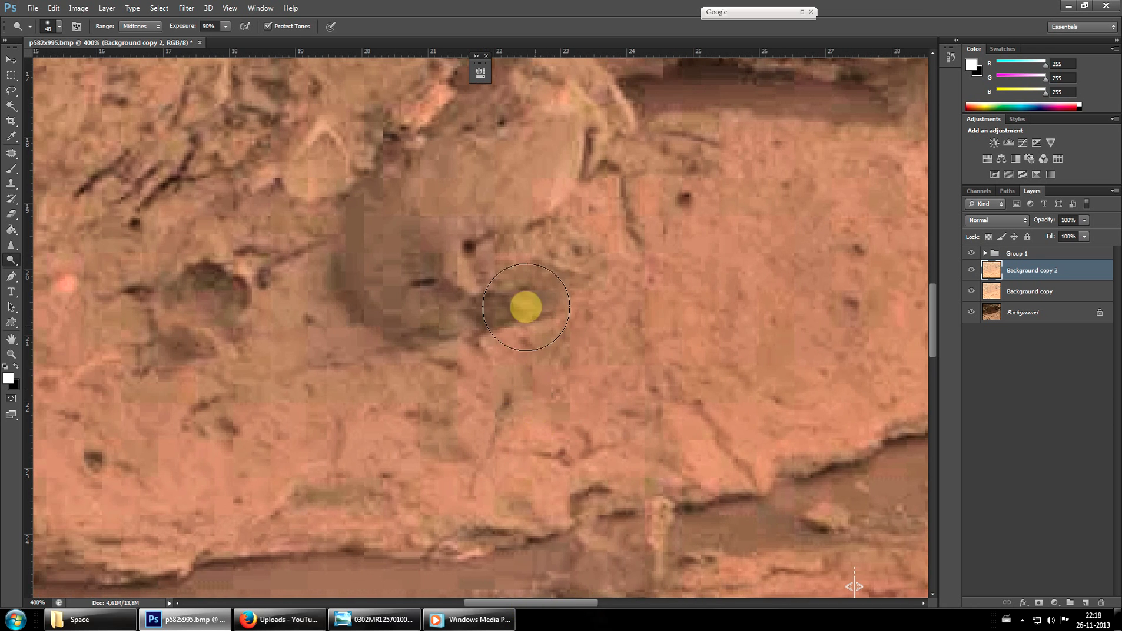
scroll(531, 314, down, 1)
scroll(533, 300, up, 2)
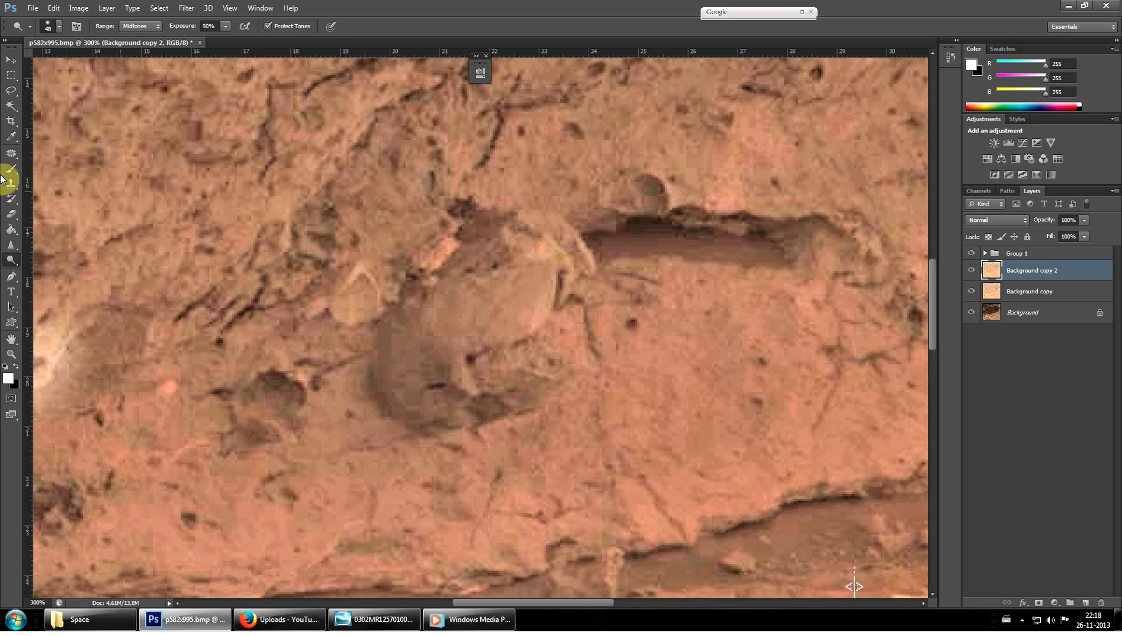
click(10, 243)
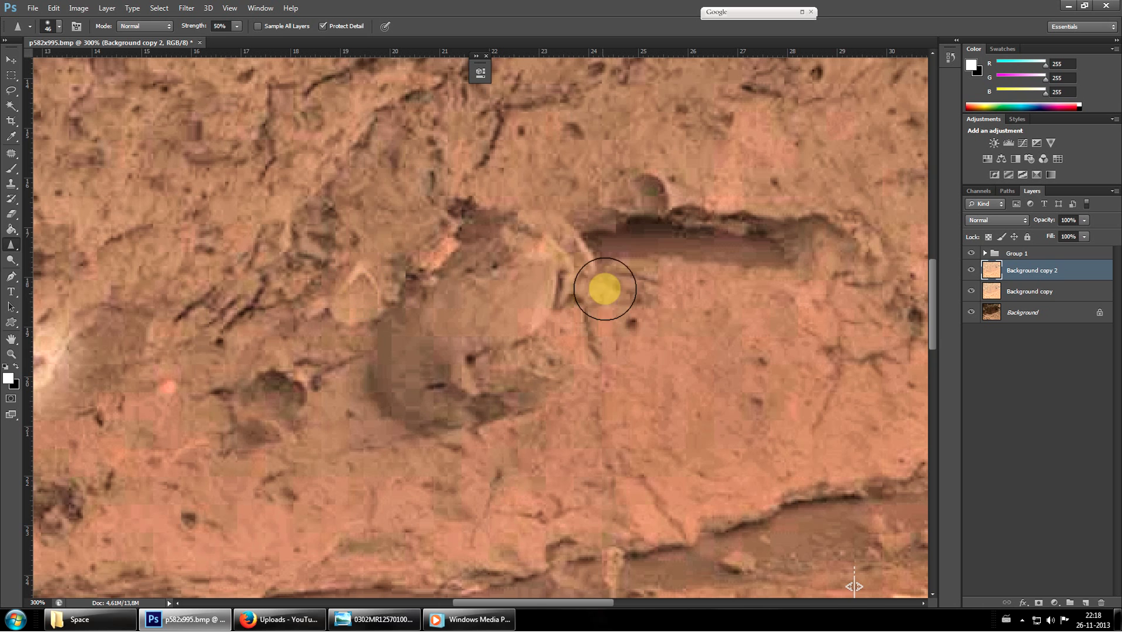
mouse_move(567, 243)
mouse_down()
mouse_move(516, 221)
mouse_move(401, 318)
mouse_move(365, 386)
mouse_move(365, 425)
mouse_move(476, 390)
mouse_move(475, 355)
mouse_move(583, 410)
mouse_up()
key(ctrl+plus)
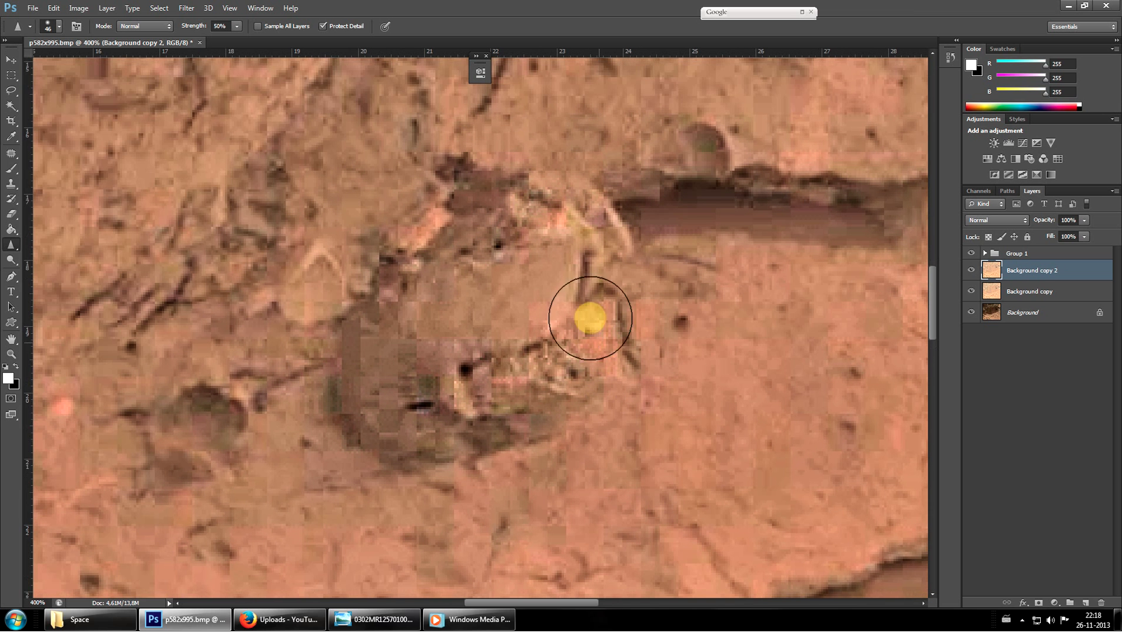
click(434, 370)
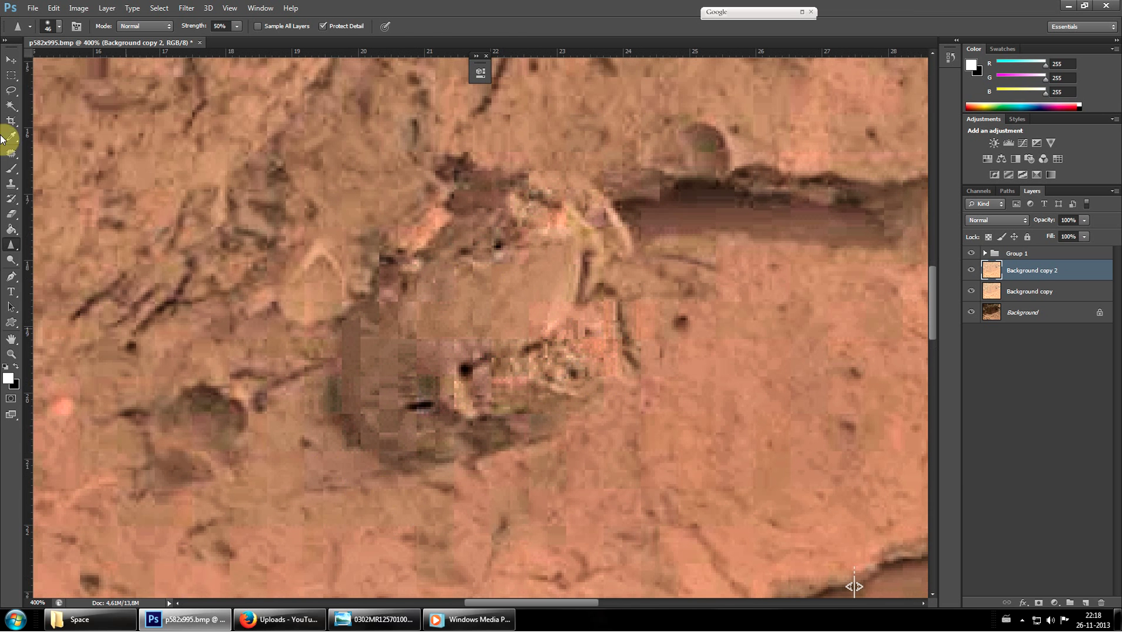
Sharpen the embedded rounded rock more strongly all around its rim, including the pale strips beside the slot.
click(14, 61)
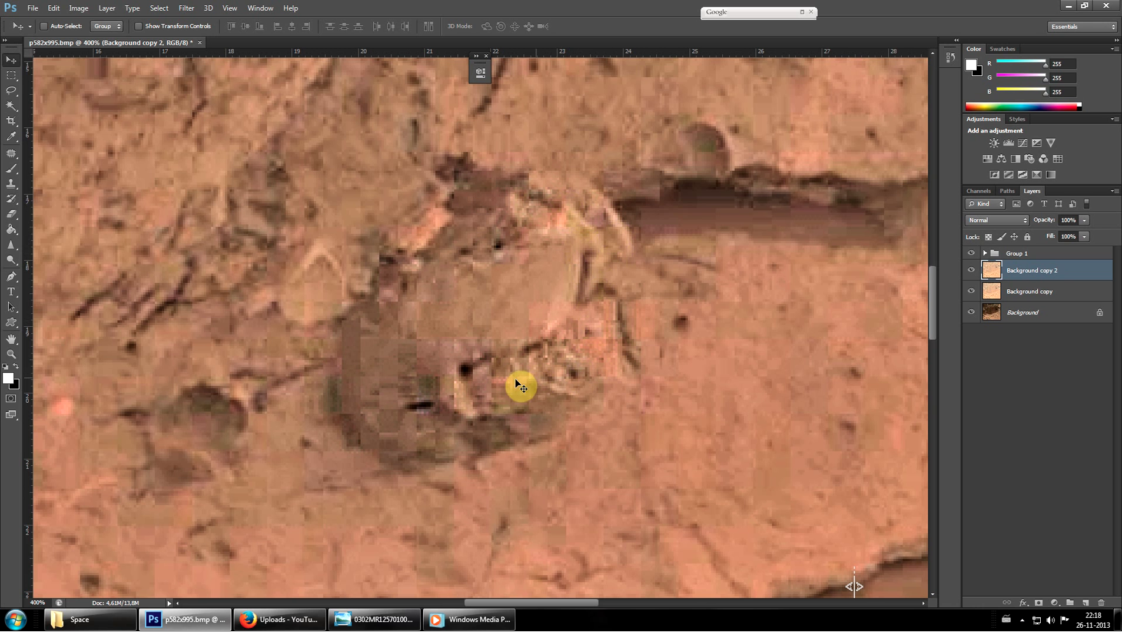
drag(516, 380, 544, 392)
key(ctrl+plus)
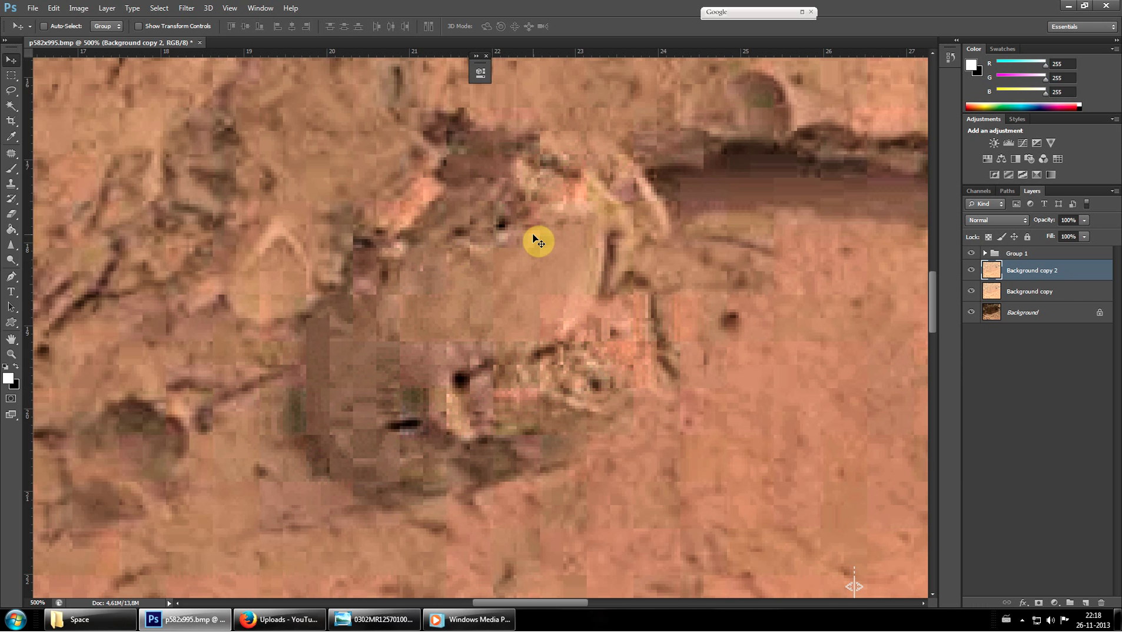
key(ctrl+minus)
click(9, 247)
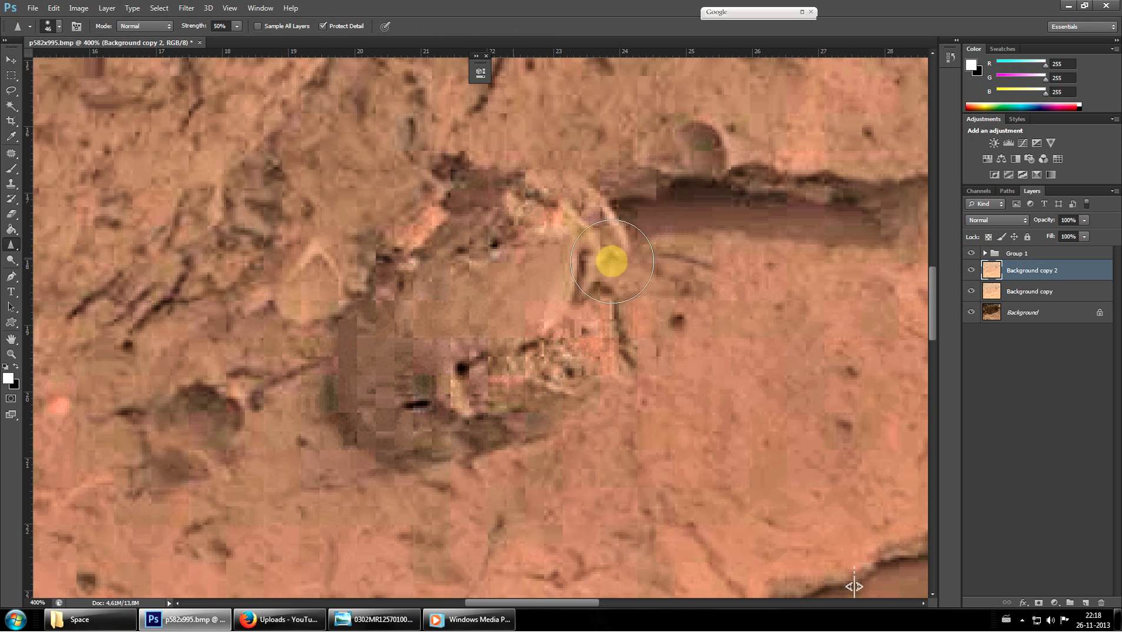
mouse_move(608, 257)
mouse_down()
mouse_move(526, 177)
mouse_move(574, 164)
mouse_move(570, 199)
mouse_move(593, 229)
mouse_move(564, 264)
mouse_move(591, 323)
mouse_move(626, 213)
mouse_move(611, 260)
mouse_move(543, 338)
mouse_move(585, 344)
mouse_move(630, 323)
mouse_move(481, 412)
mouse_move(493, 406)
mouse_move(486, 417)
mouse_move(503, 436)
mouse_move(391, 423)
mouse_move(491, 394)
mouse_move(445, 387)
mouse_move(502, 339)
mouse_move(375, 373)
mouse_move(409, 395)
mouse_move(473, 299)
mouse_move(386, 319)
mouse_move(422, 312)
mouse_move(469, 270)
mouse_move(471, 249)
mouse_move(393, 264)
mouse_move(464, 243)
mouse_move(388, 318)
mouse_move(375, 358)
mouse_move(637, 322)
mouse_move(578, 320)
mouse_up()
click(11, 59)
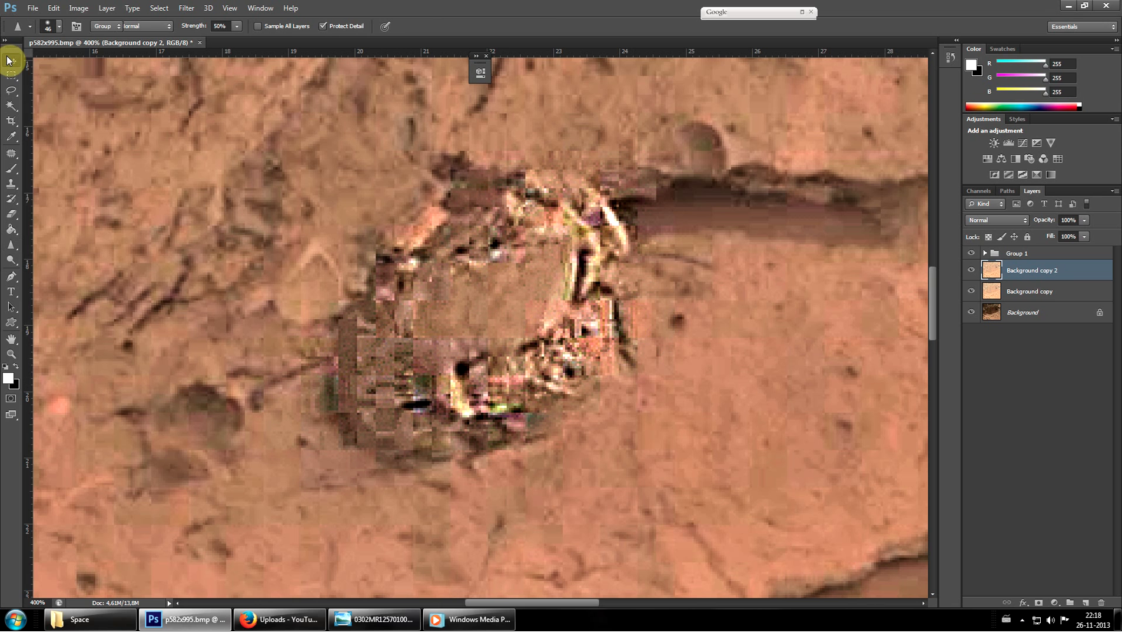
click(540, 236)
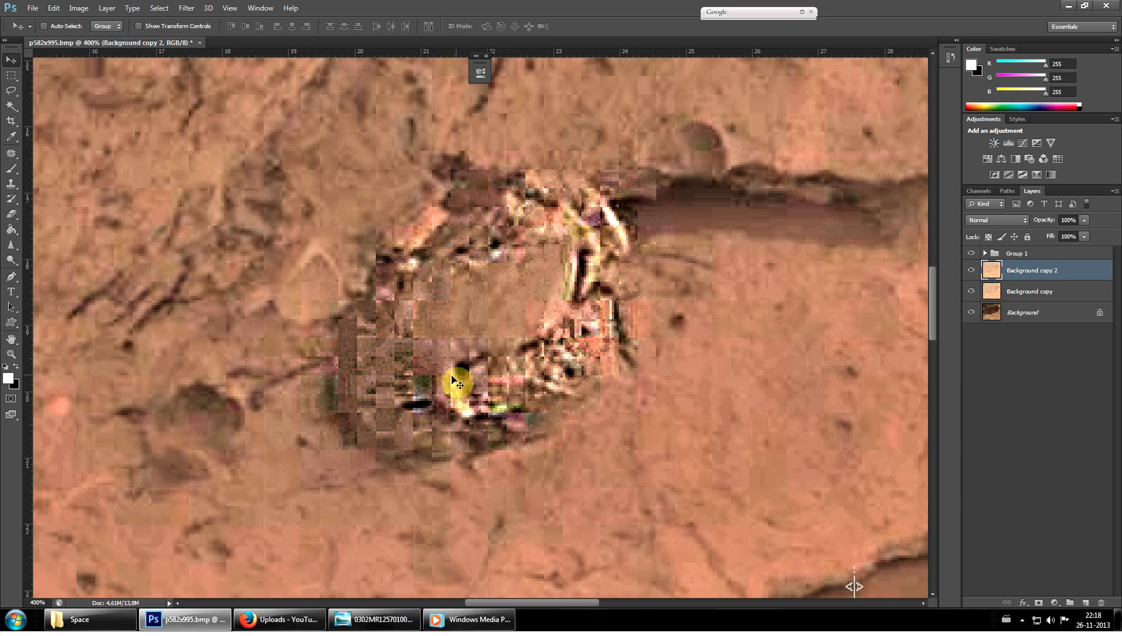
Sharpen the curved arcs, the dark hollow beside them and the pillar-like stone in the shadow under the cliff.
key(ctrl+minus)
key(ctrl+minus)
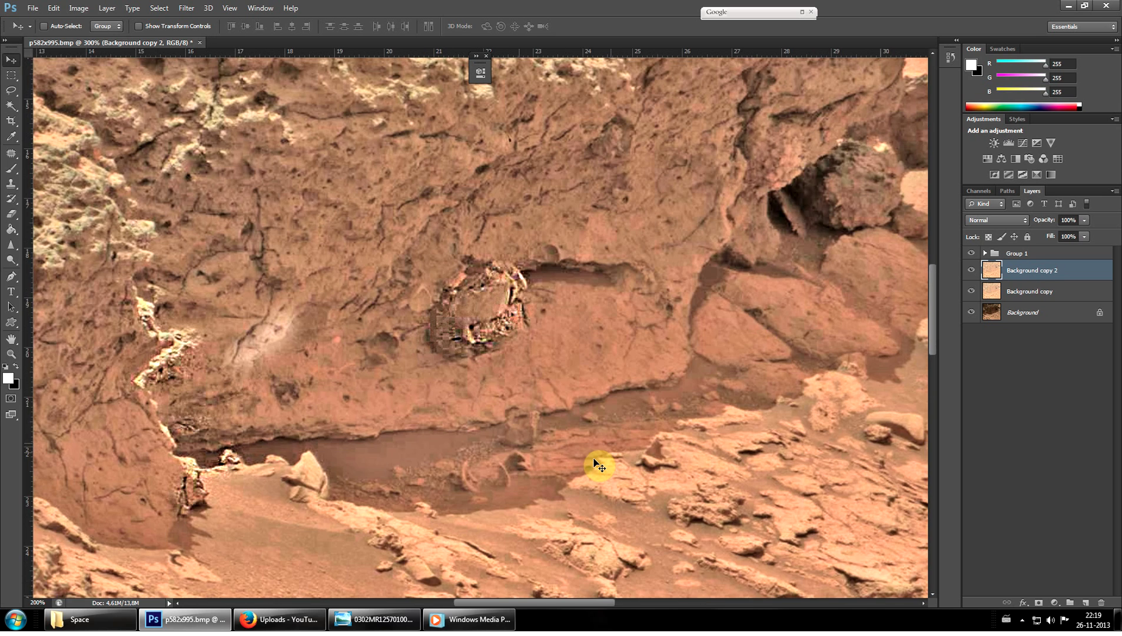
key(ctrl+minus)
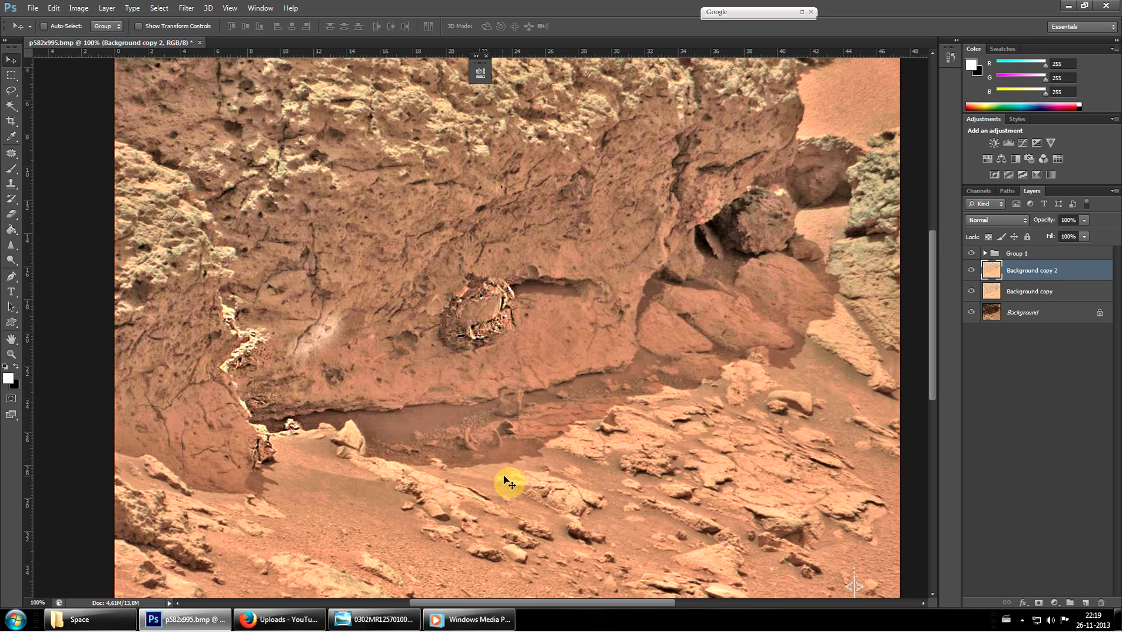
click(11, 354)
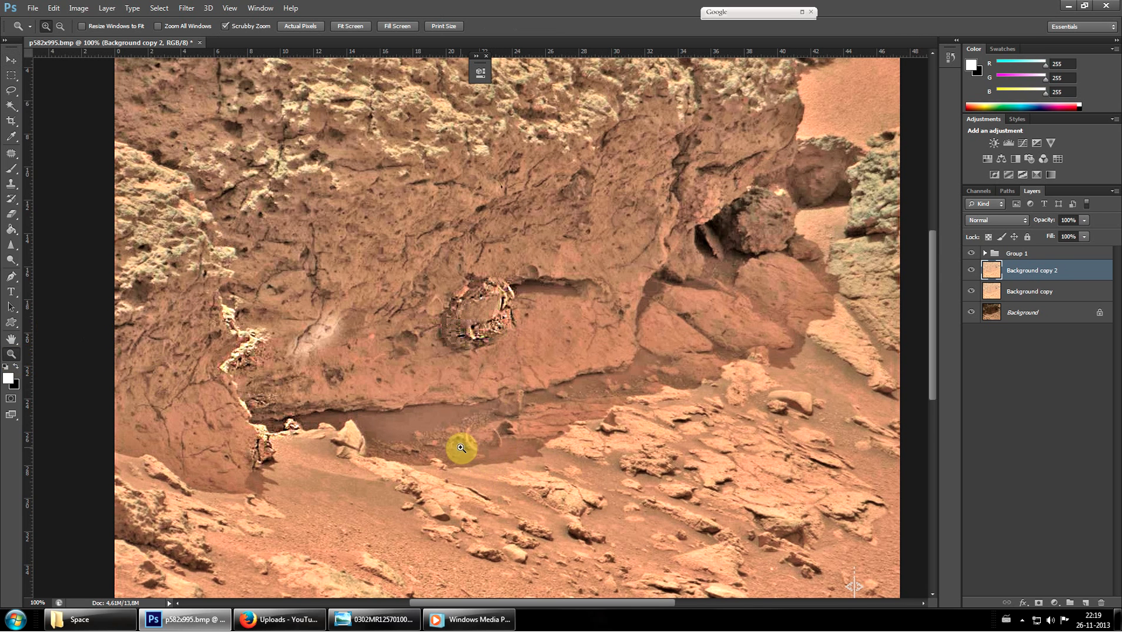
drag(461, 447, 518, 457)
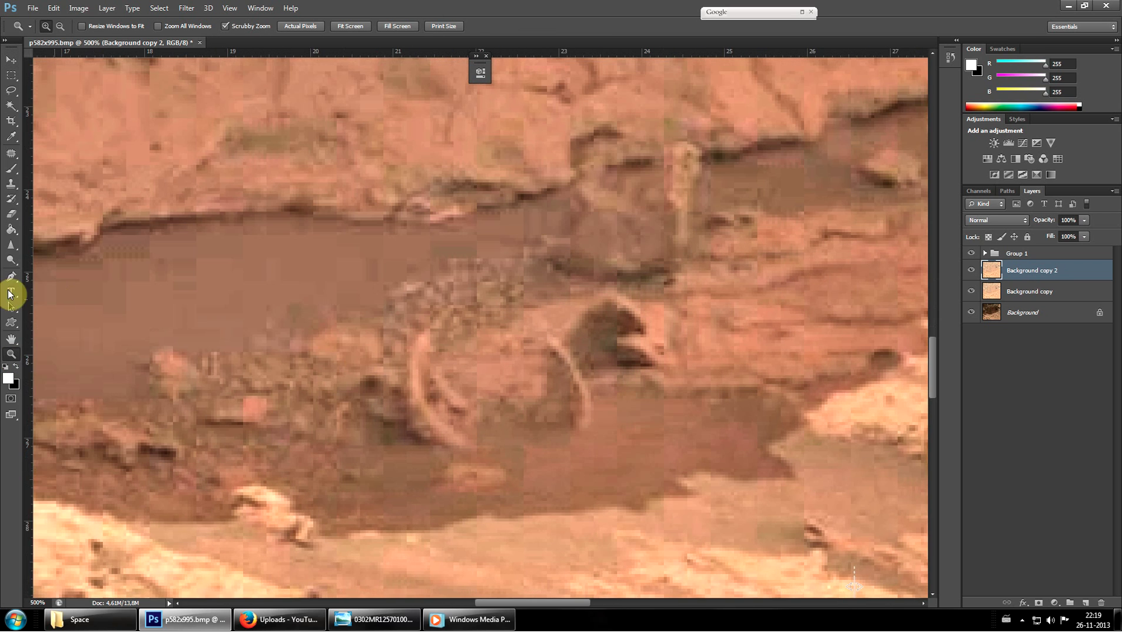
click(10, 252)
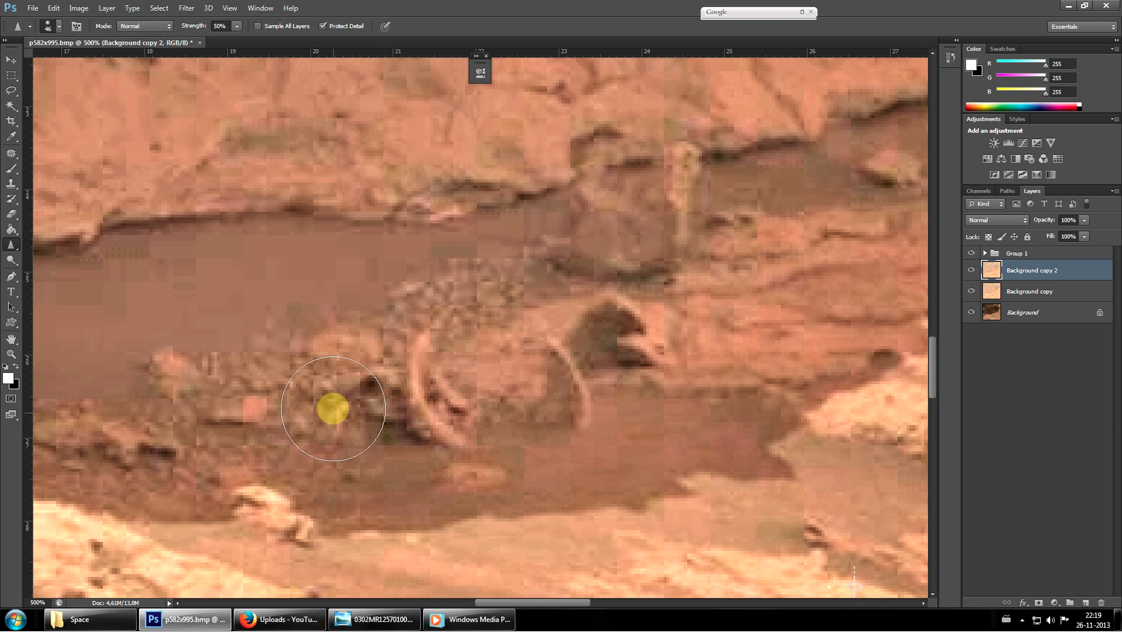
mouse_move(333, 407)
mouse_down()
mouse_move(523, 418)
mouse_move(470, 402)
mouse_move(480, 374)
mouse_move(681, 325)
mouse_move(642, 305)
mouse_move(669, 297)
mouse_move(626, 399)
mouse_move(695, 382)
mouse_move(572, 375)
mouse_move(647, 303)
mouse_move(596, 311)
mouse_move(713, 257)
mouse_move(725, 239)
mouse_move(542, 249)
mouse_move(611, 177)
mouse_move(684, 266)
mouse_move(601, 295)
mouse_move(623, 248)
mouse_move(664, 227)
mouse_move(622, 271)
mouse_move(596, 273)
mouse_move(681, 246)
mouse_move(571, 268)
mouse_move(534, 315)
mouse_move(602, 286)
mouse_move(569, 267)
mouse_move(671, 203)
mouse_move(578, 209)
mouse_move(609, 175)
mouse_move(492, 249)
mouse_move(515, 292)
mouse_move(546, 244)
mouse_move(508, 165)
mouse_move(536, 220)
mouse_move(533, 252)
mouse_move(522, 306)
mouse_move(513, 166)
mouse_move(522, 260)
mouse_move(514, 293)
mouse_move(523, 201)
mouse_move(491, 237)
mouse_move(513, 277)
mouse_move(489, 292)
mouse_move(677, 238)
mouse_move(678, 282)
mouse_move(779, 257)
mouse_move(579, 155)
mouse_up()
scroll(715, 255, up, 1)
mouse_move(377, 530)
mouse_down()
mouse_move(413, 498)
mouse_move(365, 458)
mouse_move(458, 300)
mouse_up()
scroll(461, 297, up, 1)
scroll(458, 299, up, 5)
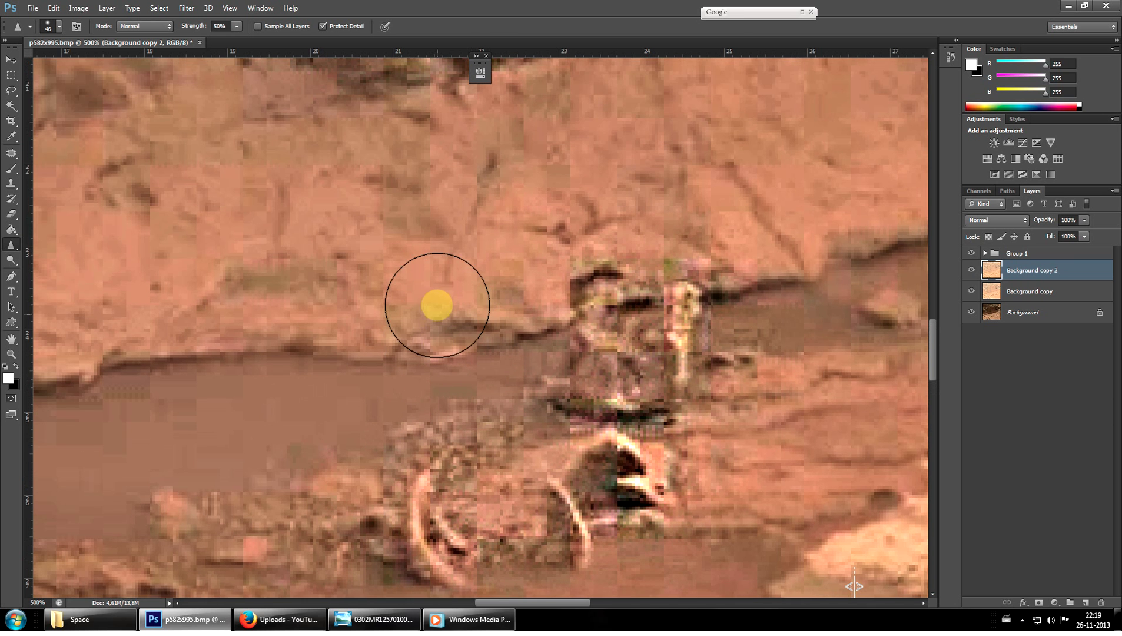
scroll(421, 318, down, 1)
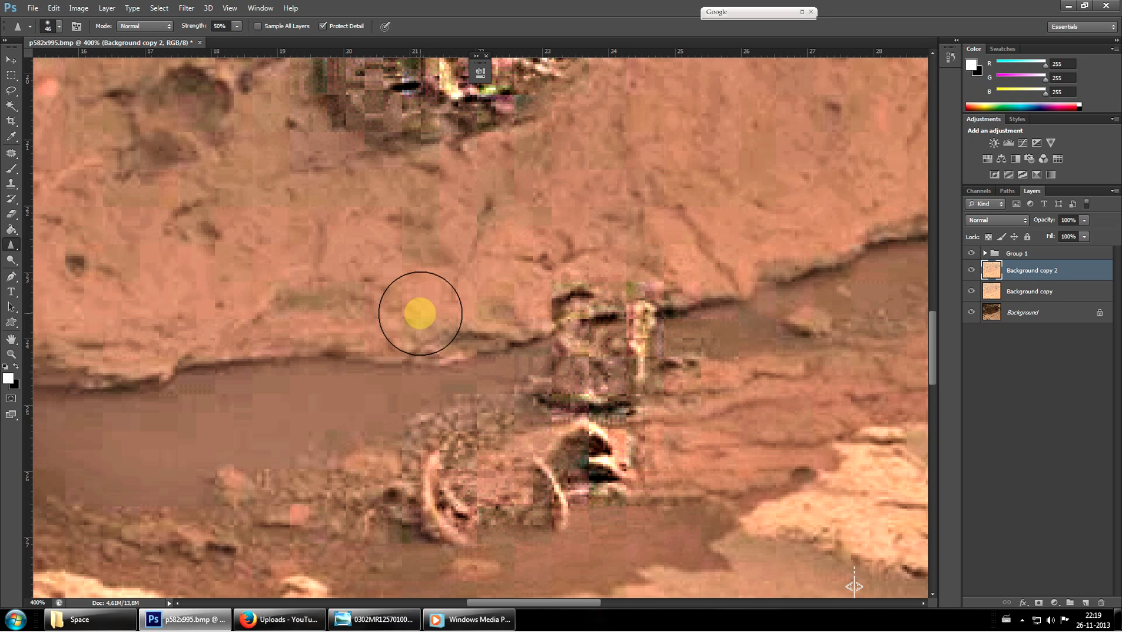
Add a Black & White adjustment layer with the Default preset above Background copy 2, and hide it after viewing the curved arcs.
scroll(420, 313, down, 1)
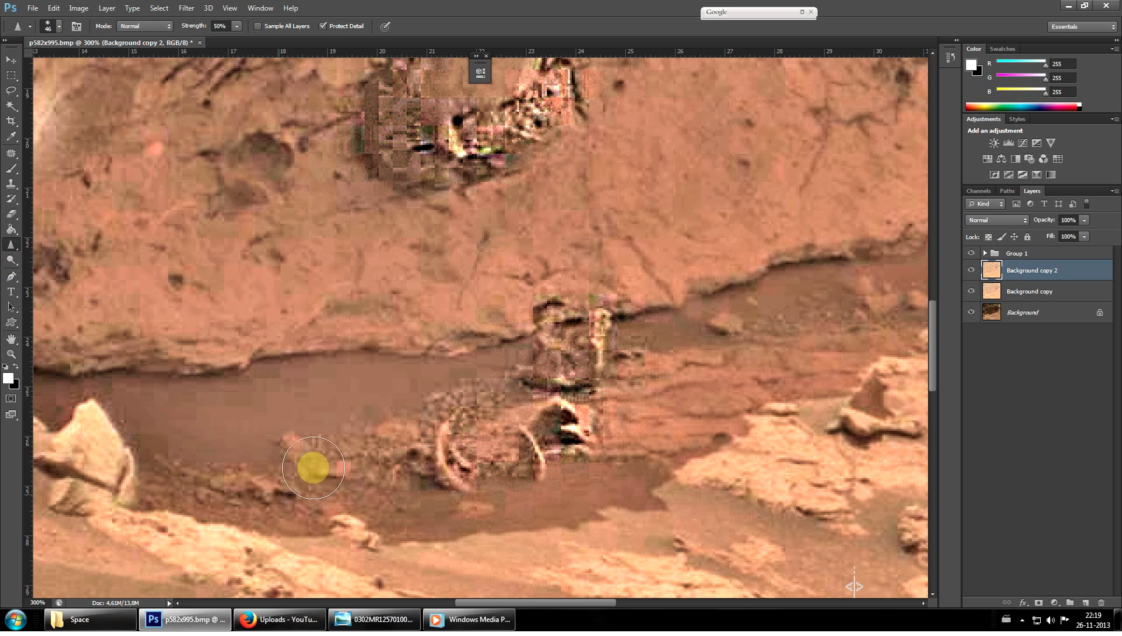
scroll(448, 459, down, 1)
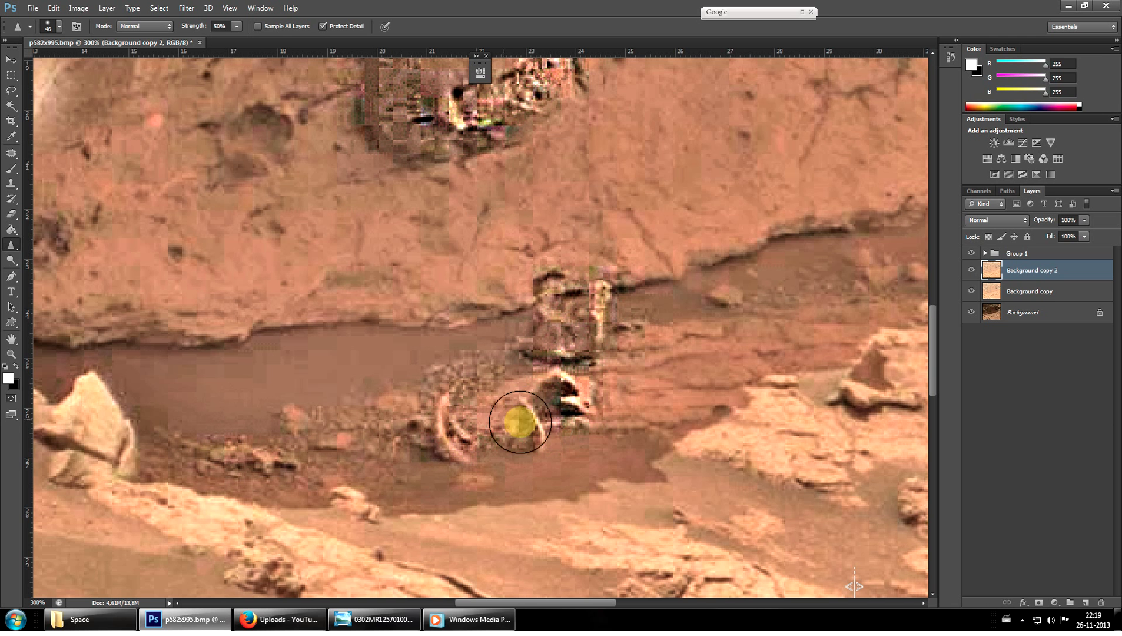
scroll(124, 383, down, 1)
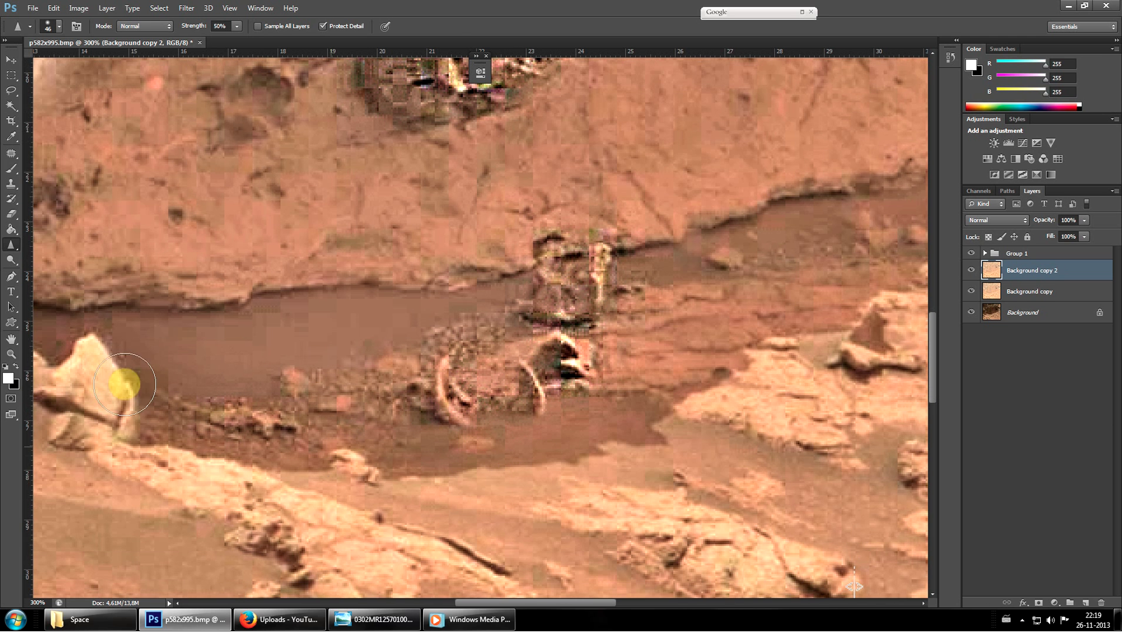
click(11, 354)
click(456, 431)
click(456, 431)
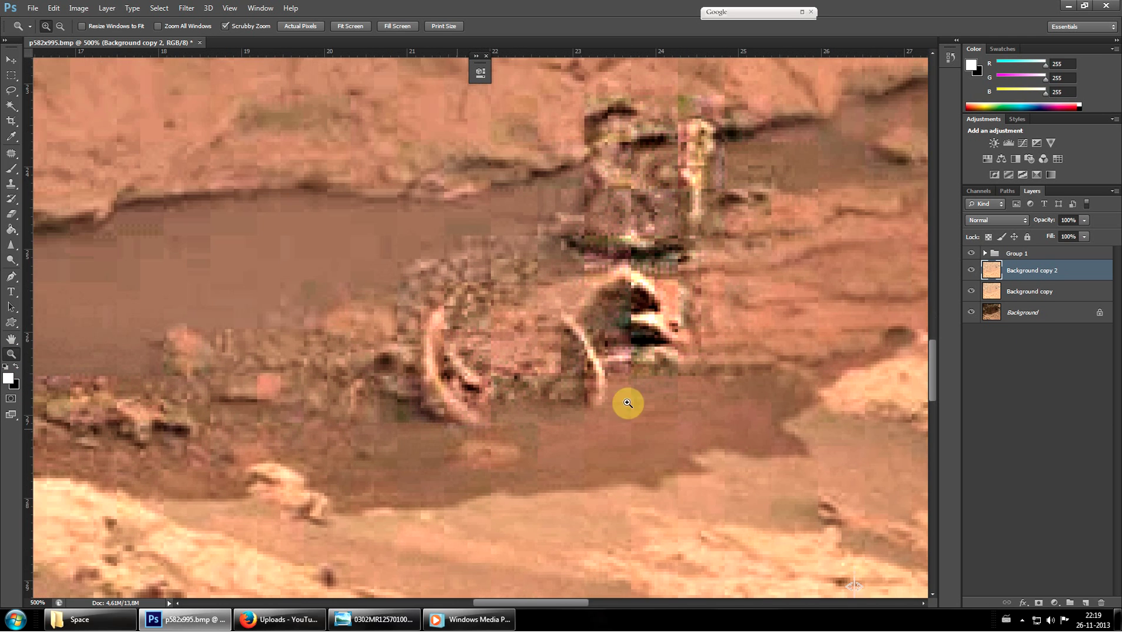
click(1049, 595)
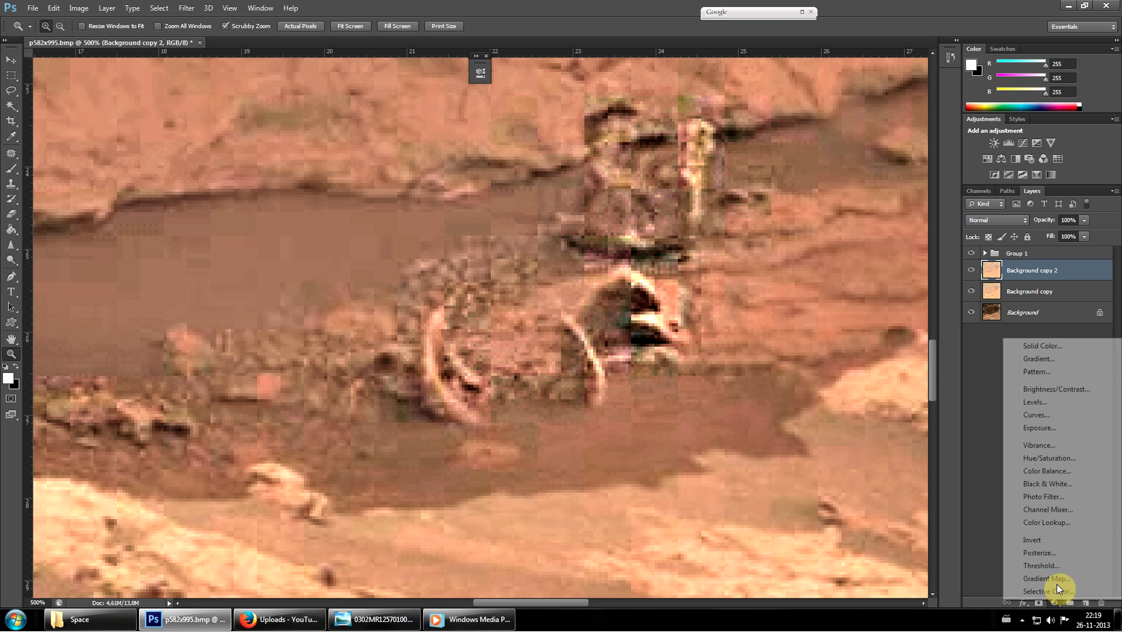
click(1040, 484)
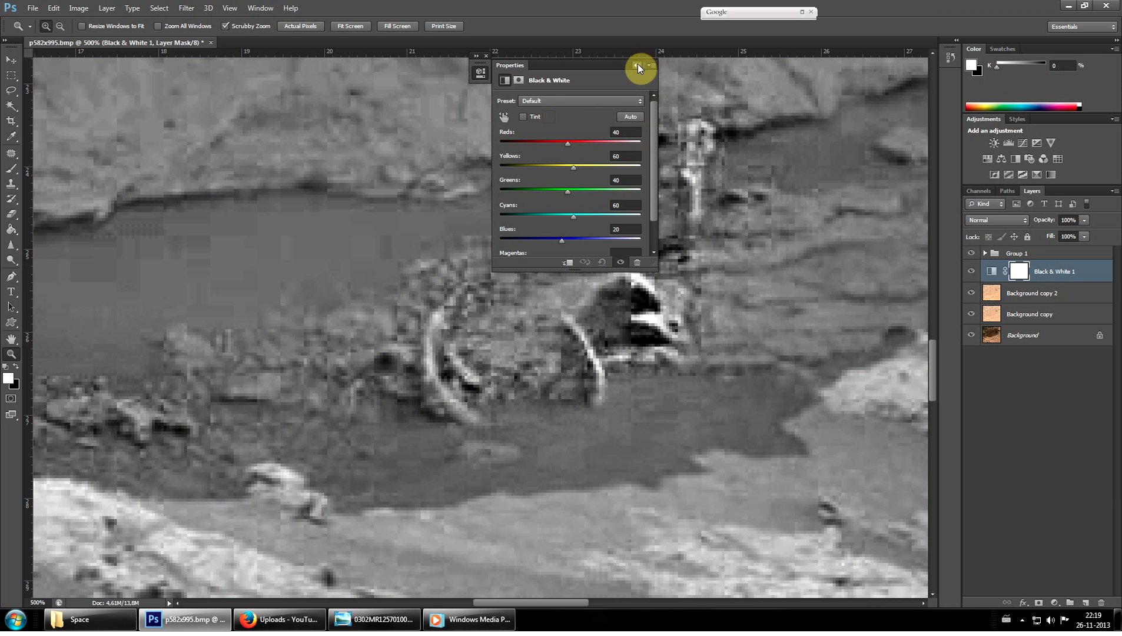
click(637, 64)
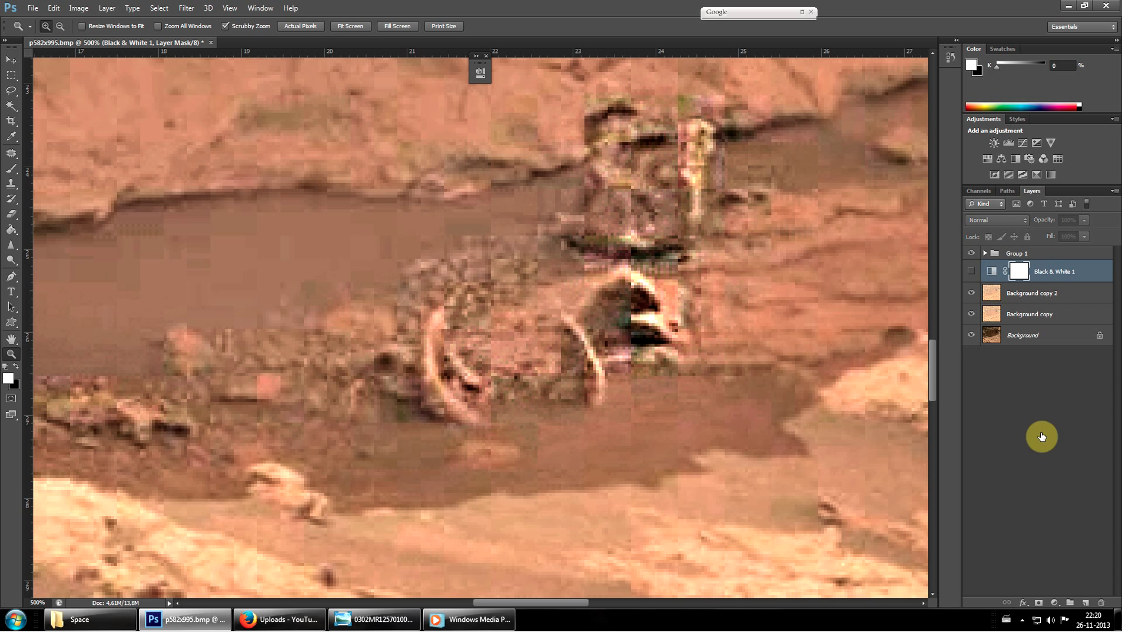
Add an Invert adjustment layer above the hidden Black & White layer and try to move it above Group 1.
click(1053, 602)
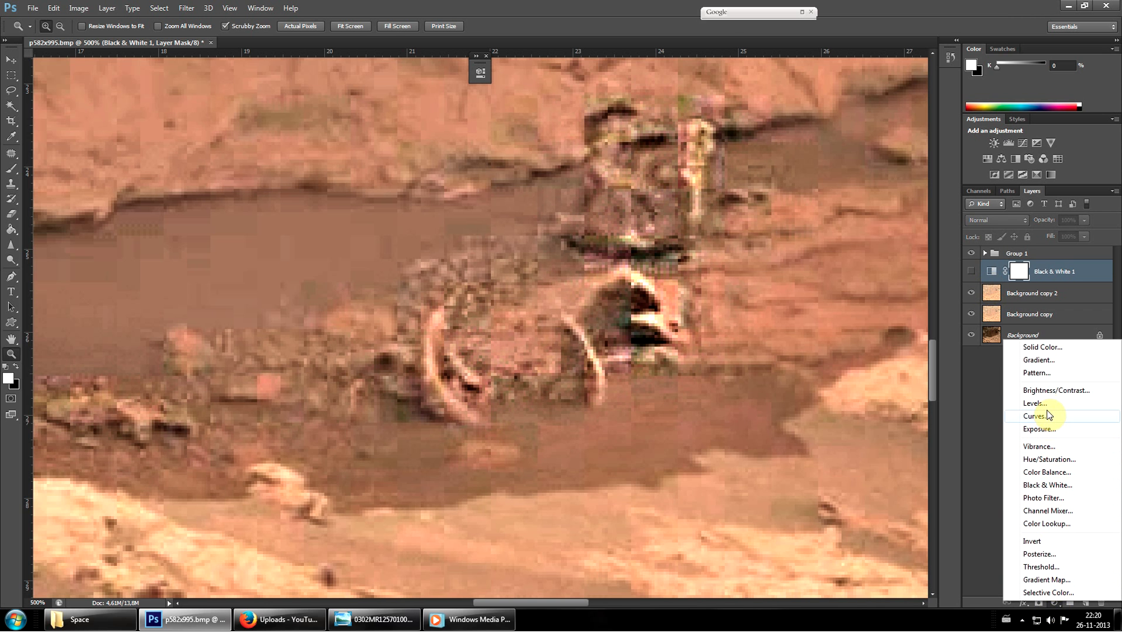
click(1036, 541)
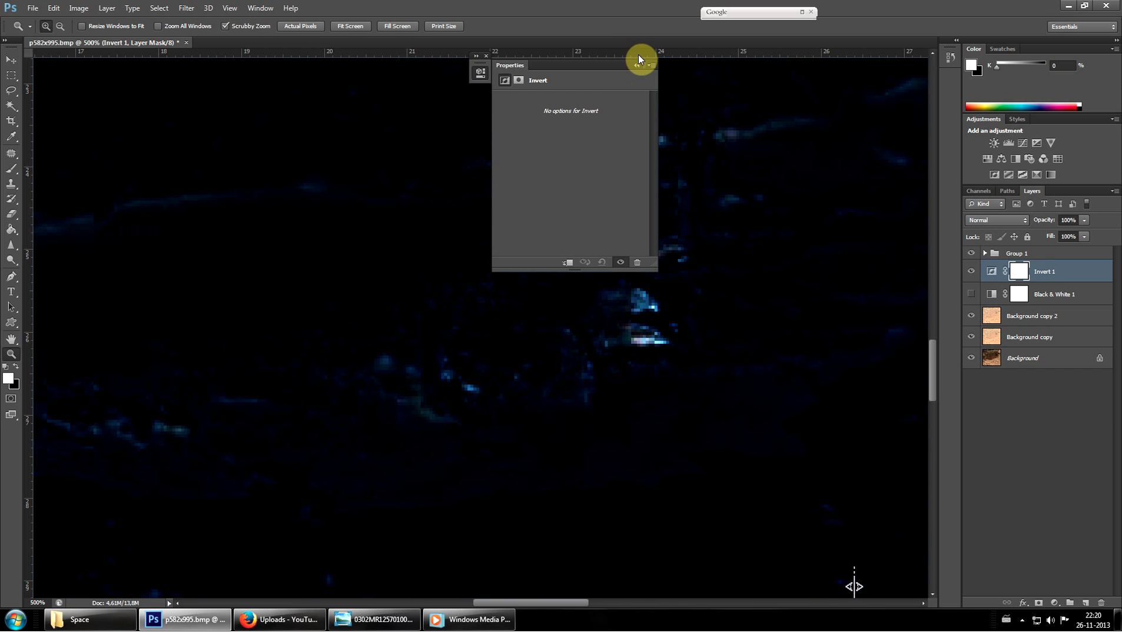
click(638, 63)
drag(1050, 269, 1015, 259)
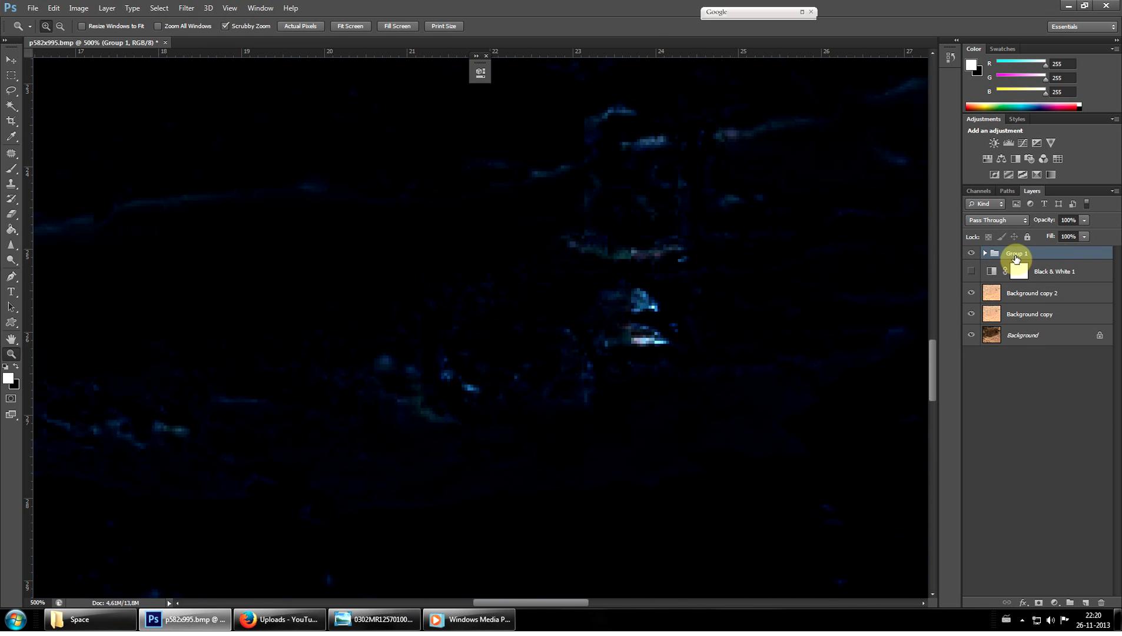
Move the Invert layer out of Group 1 to the top of the layer stack and collapse the group.
click(984, 254)
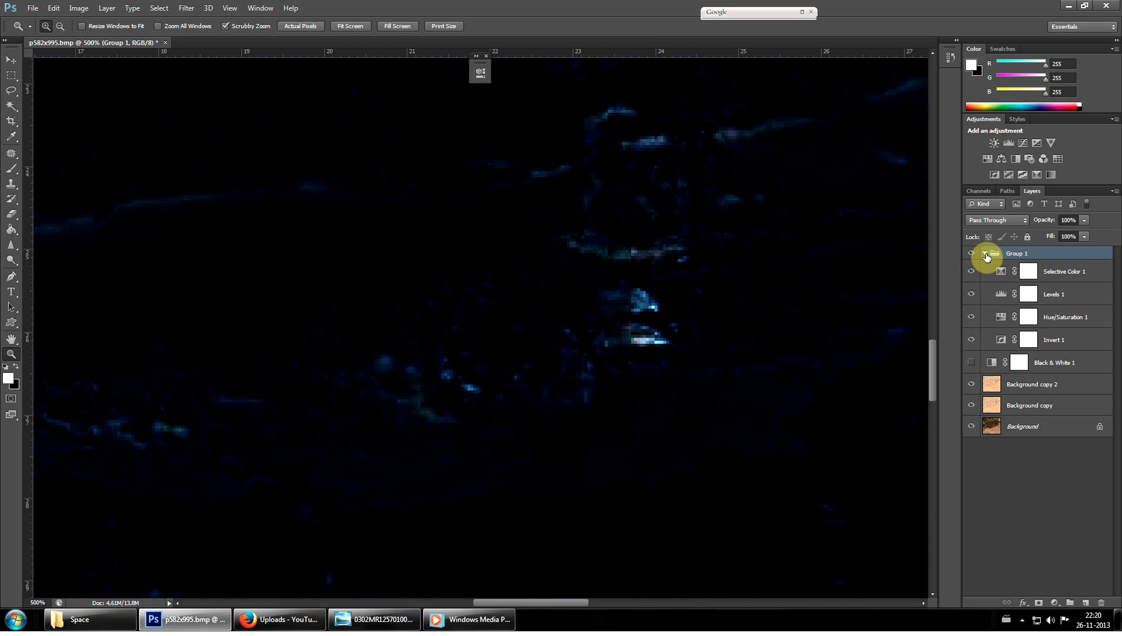
click(1056, 366)
double_click(1053, 341)
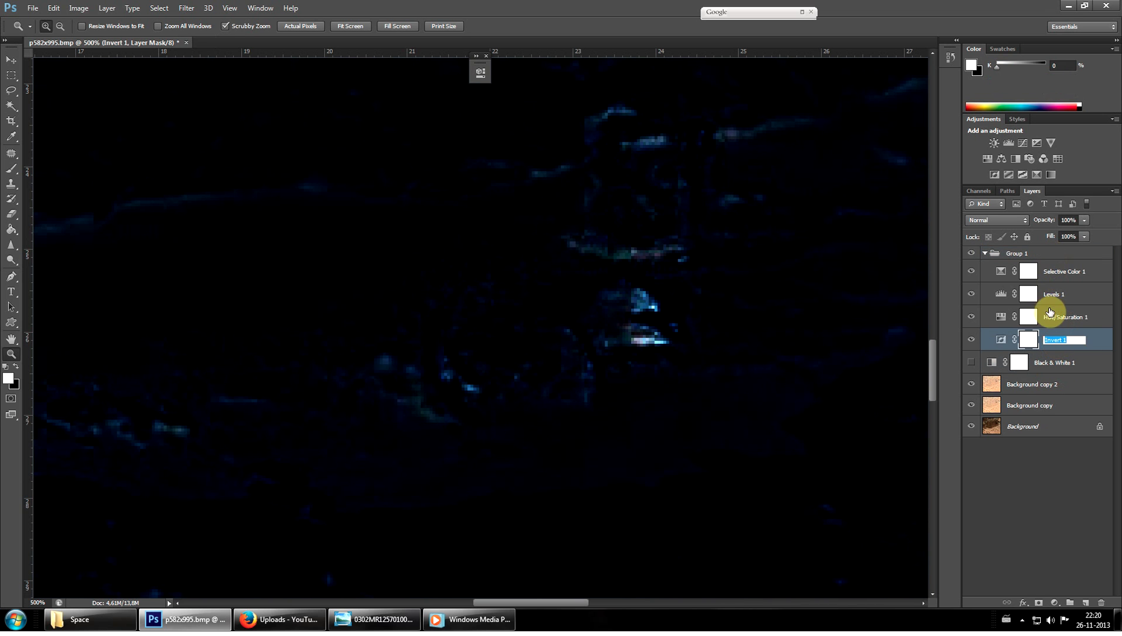
key(Return)
drag(1086, 337, 1063, 252)
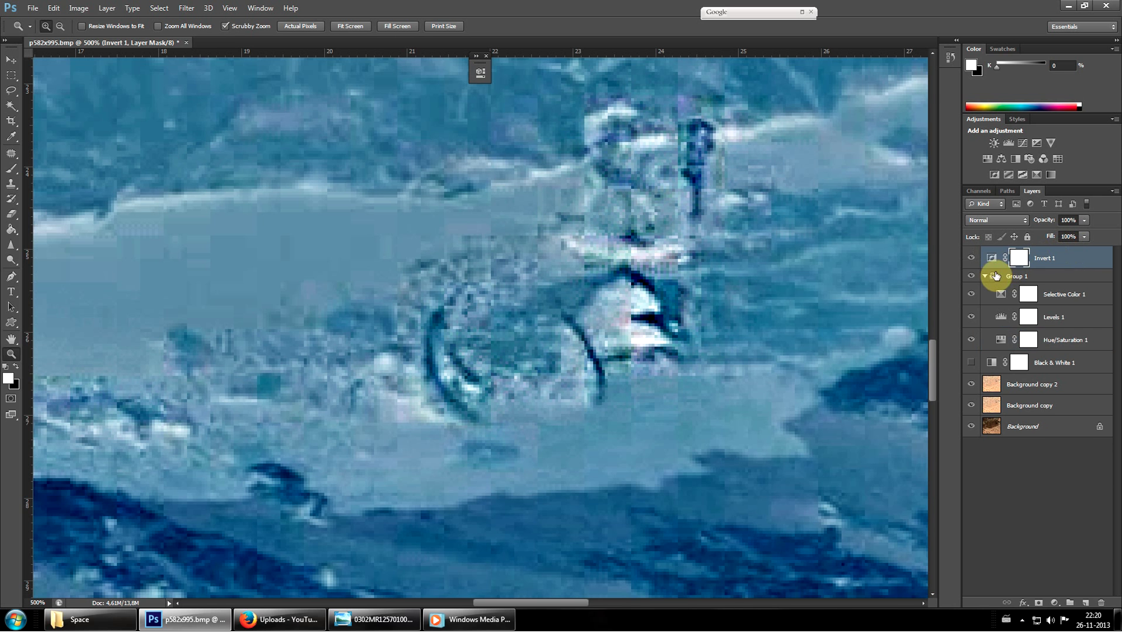
click(987, 276)
Examine the inverted image from the arcs and foreground rocks up to the rounded rock embedded in the cliff.
scroll(625, 340, down, 1)
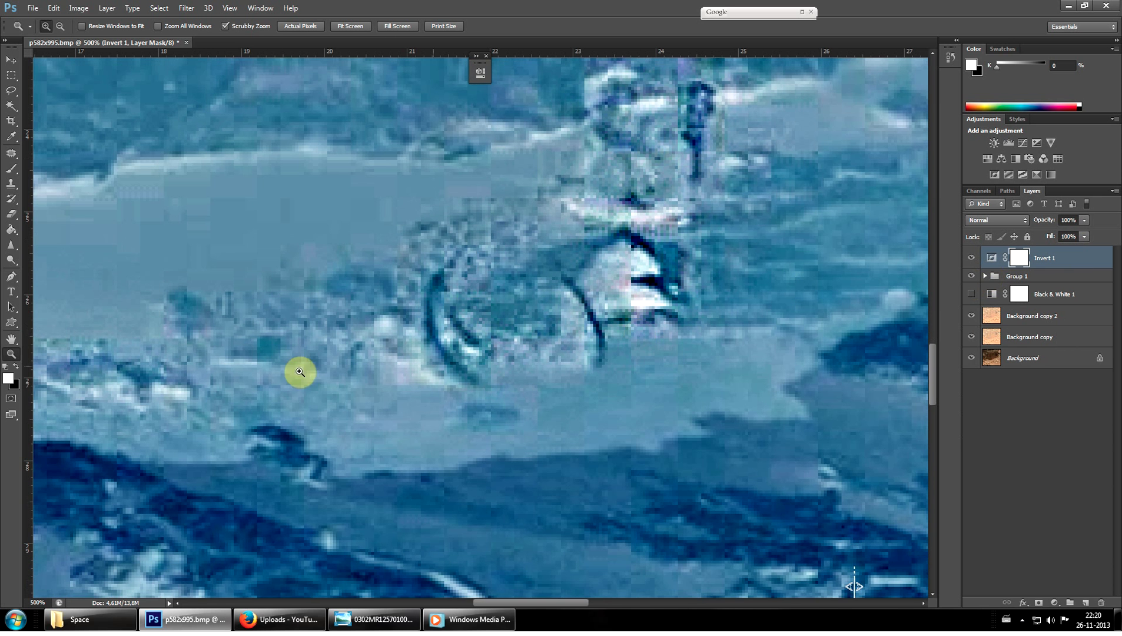
scroll(295, 368, down, 1)
scroll(542, 323, down, 2)
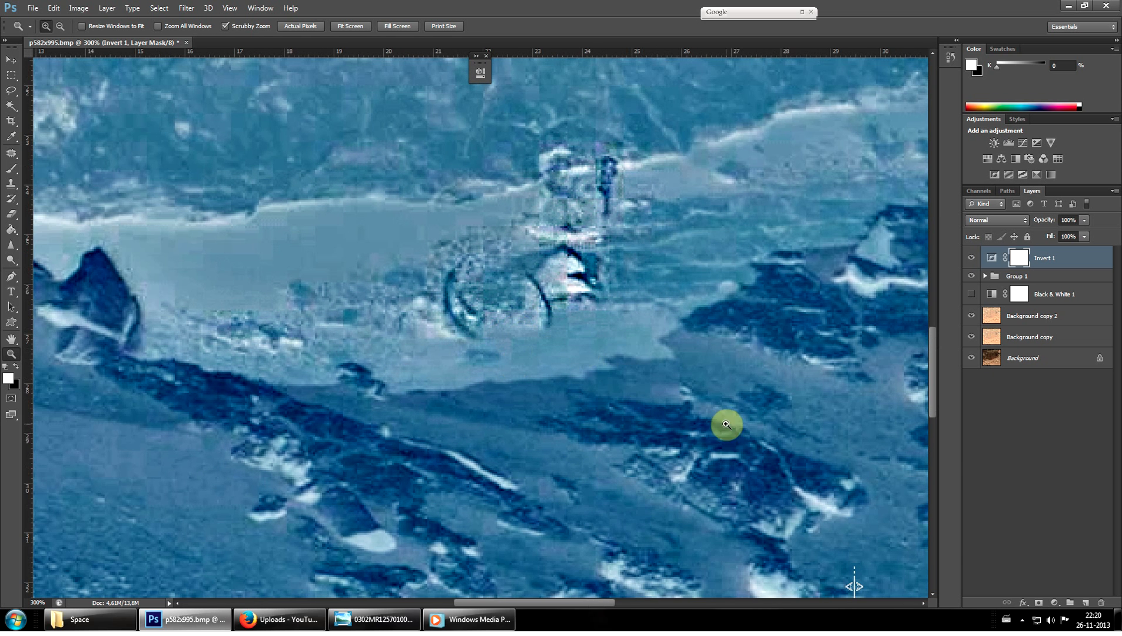
scroll(726, 425, down, 2)
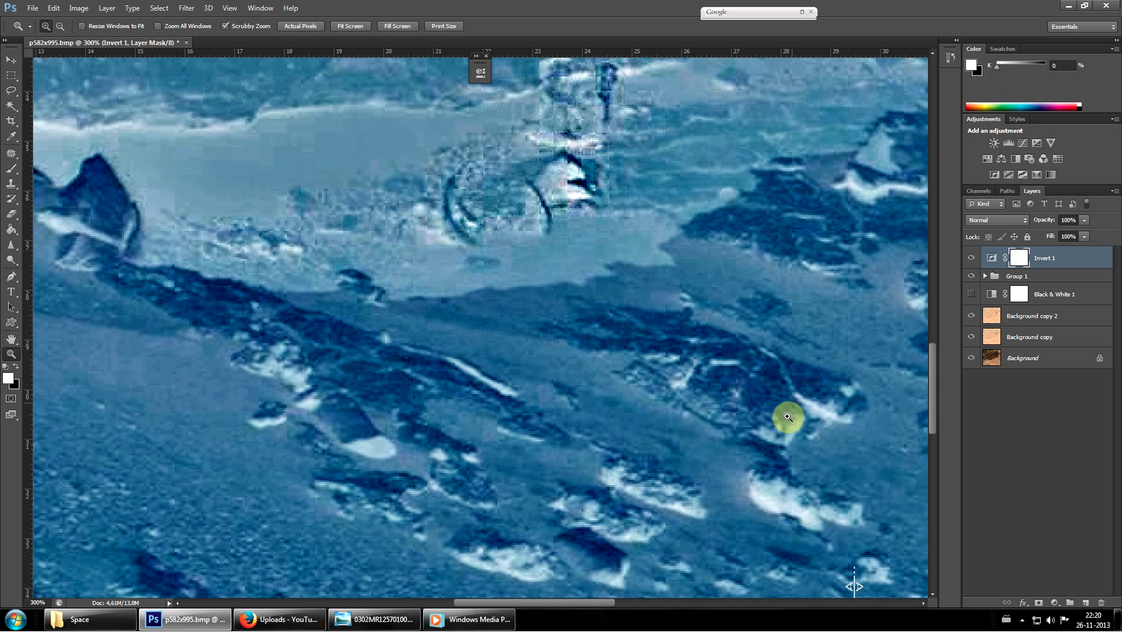
scroll(789, 432, up, 1)
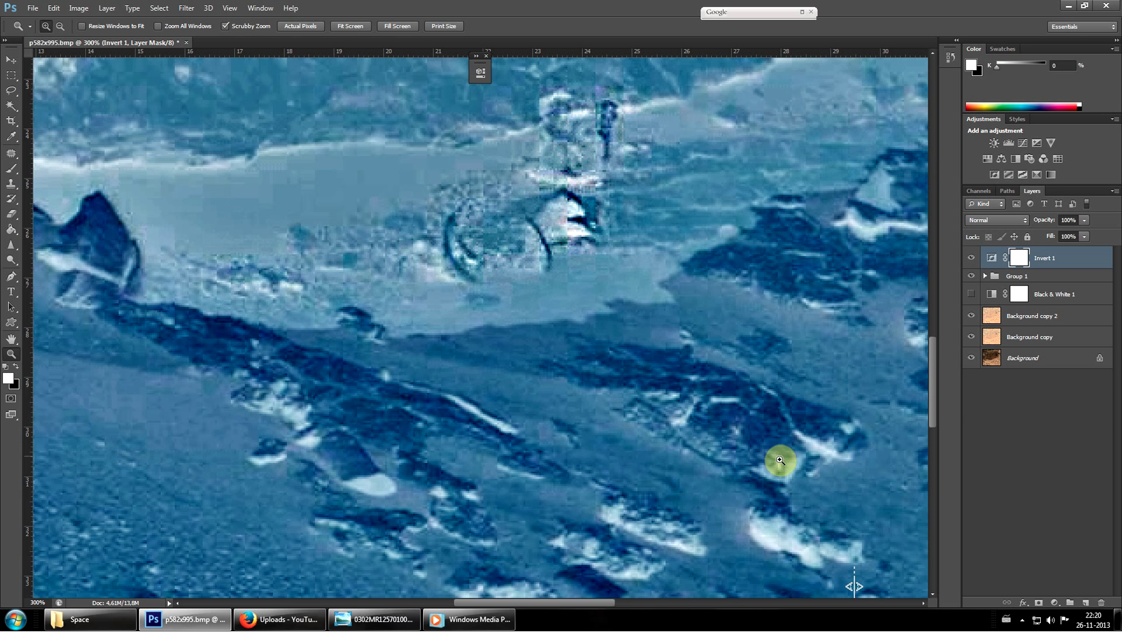
scroll(706, 400, up, 2)
scroll(671, 345, up, 5)
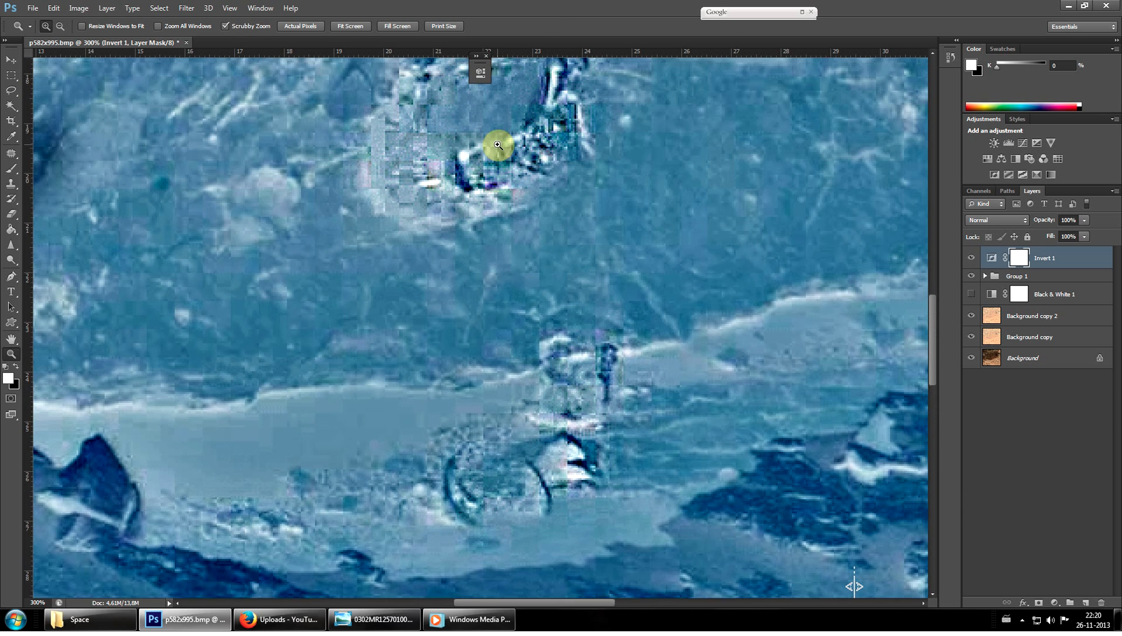
scroll(496, 231, up, 2)
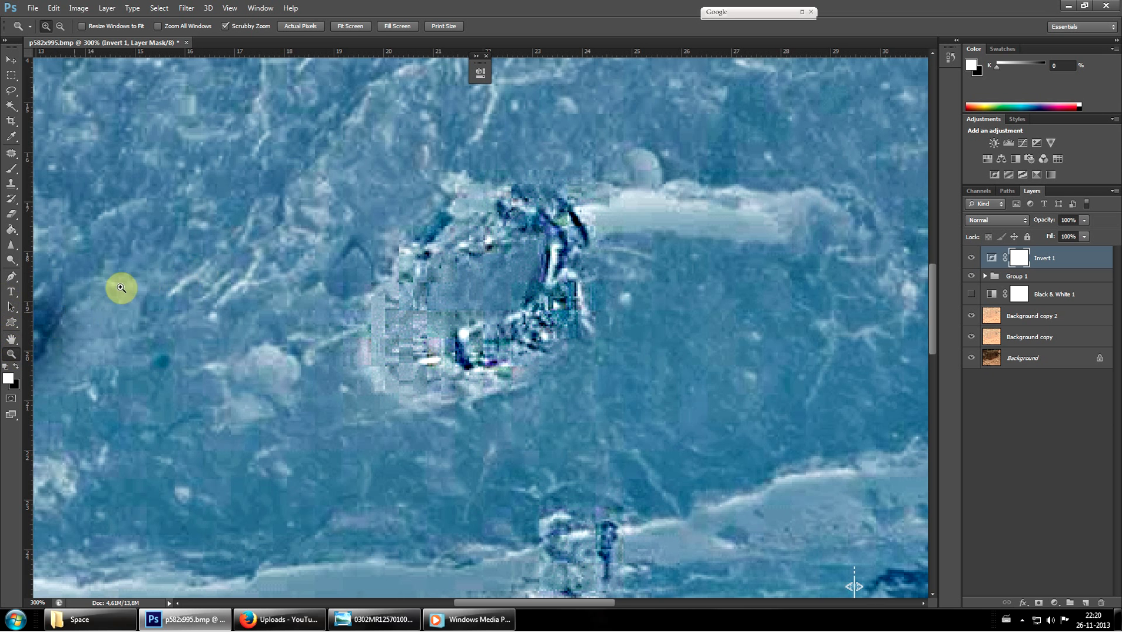
View the diagonal marks on the cliff beside the embedded rock in inverted colours, and hide the Invert layer.
click(98, 274)
click(99, 275)
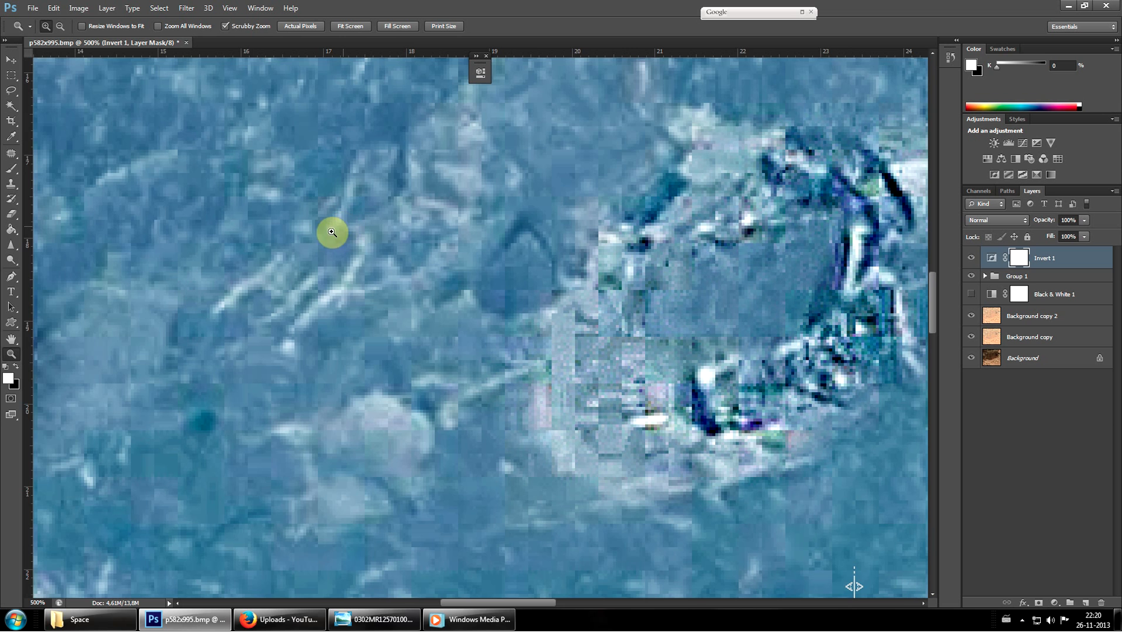
click(306, 239)
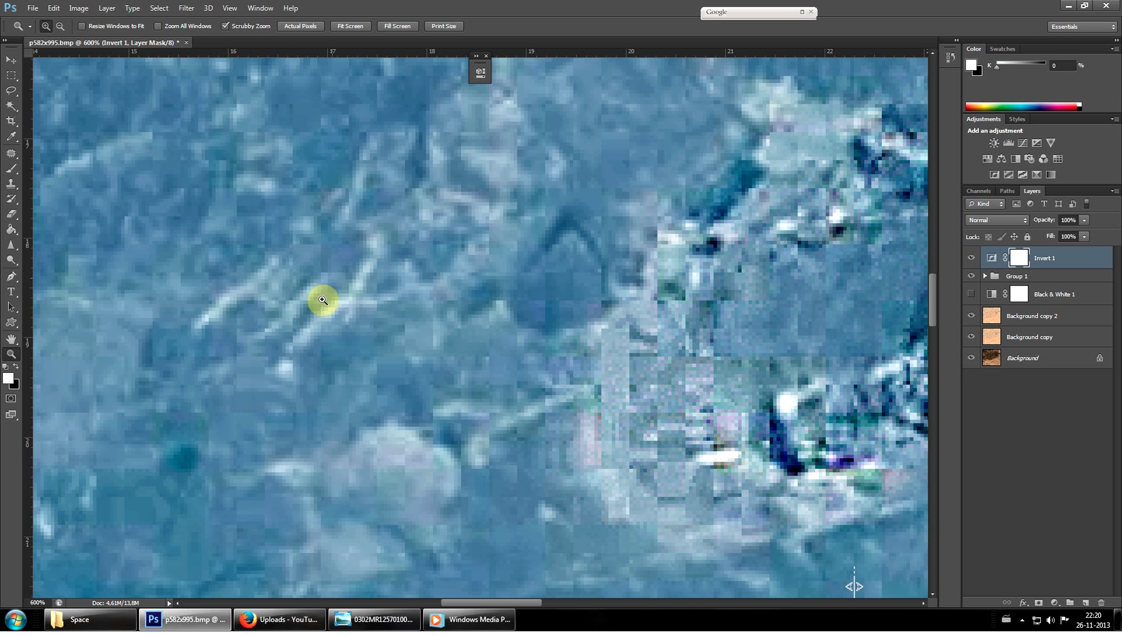
click(252, 344)
click(971, 263)
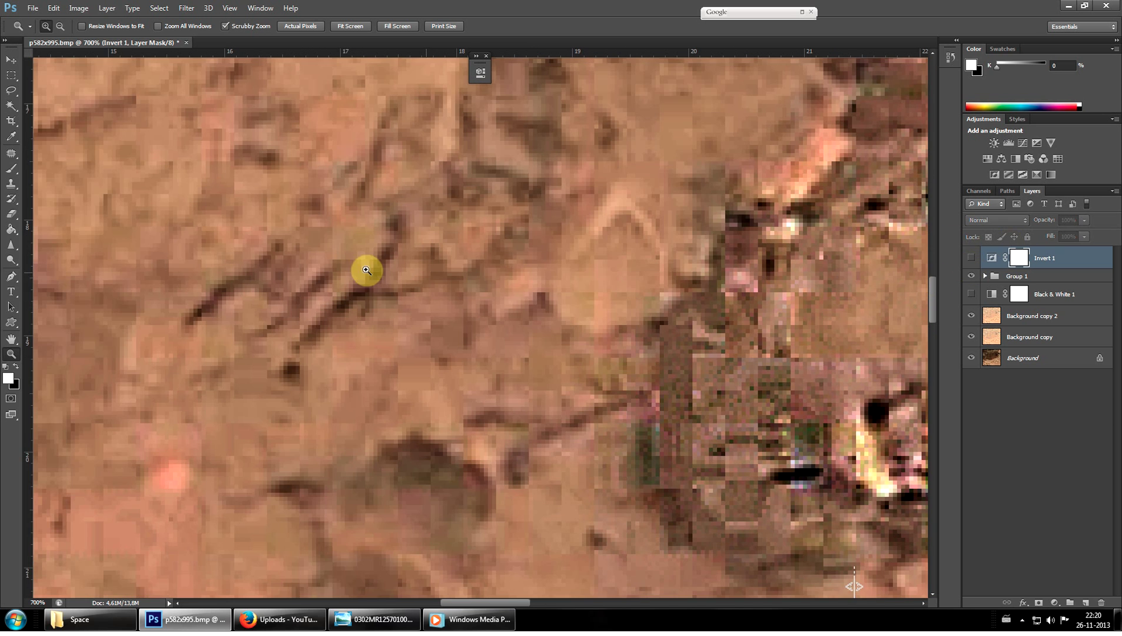
Examine the dark diagonal marks and the small dark spot beneath them in natural colours at up to 1600% magnification.
scroll(253, 247, up, 1)
click(227, 257)
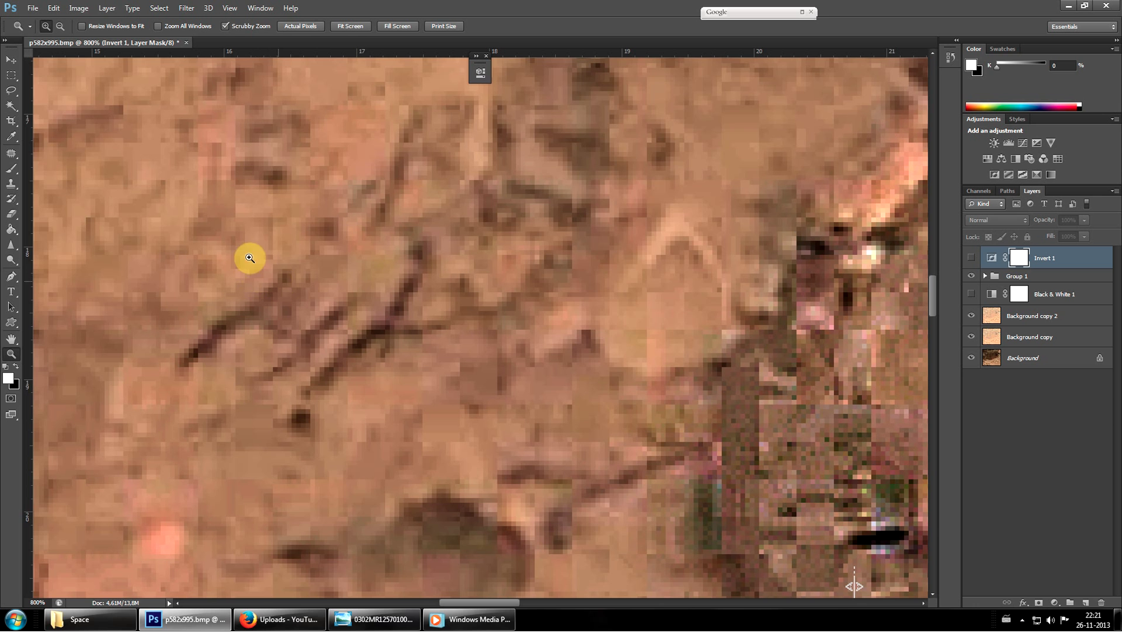
drag(196, 353, 414, 369)
scroll(414, 369, down, 2)
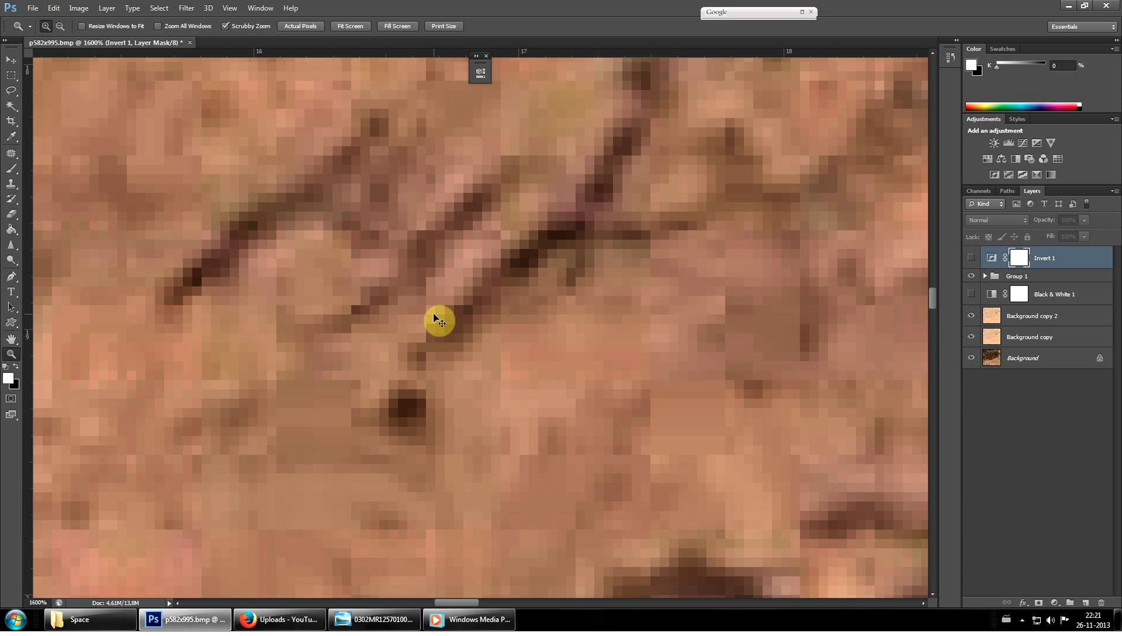
key(ctrl+minus)
key(ctrl+minus)
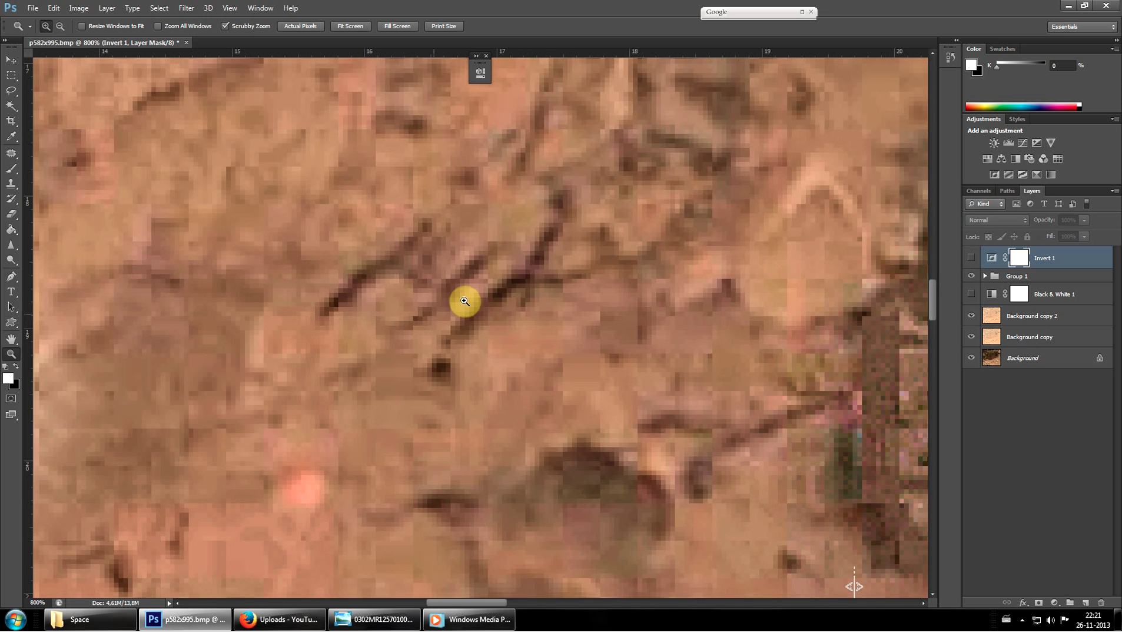
scroll(465, 300, up, 1)
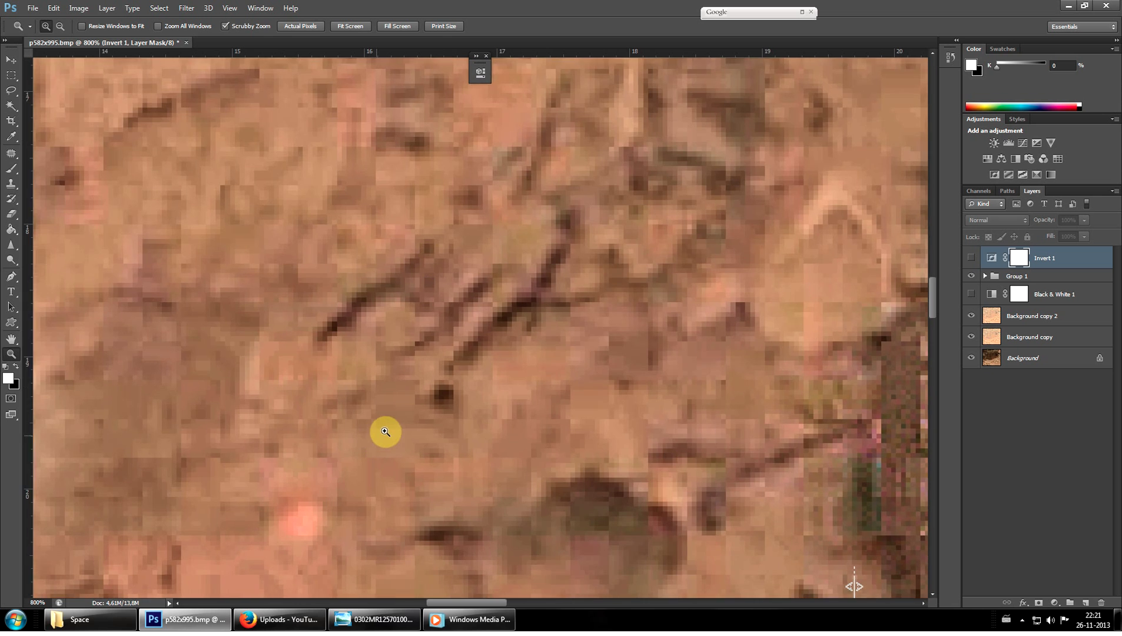
click(384, 429)
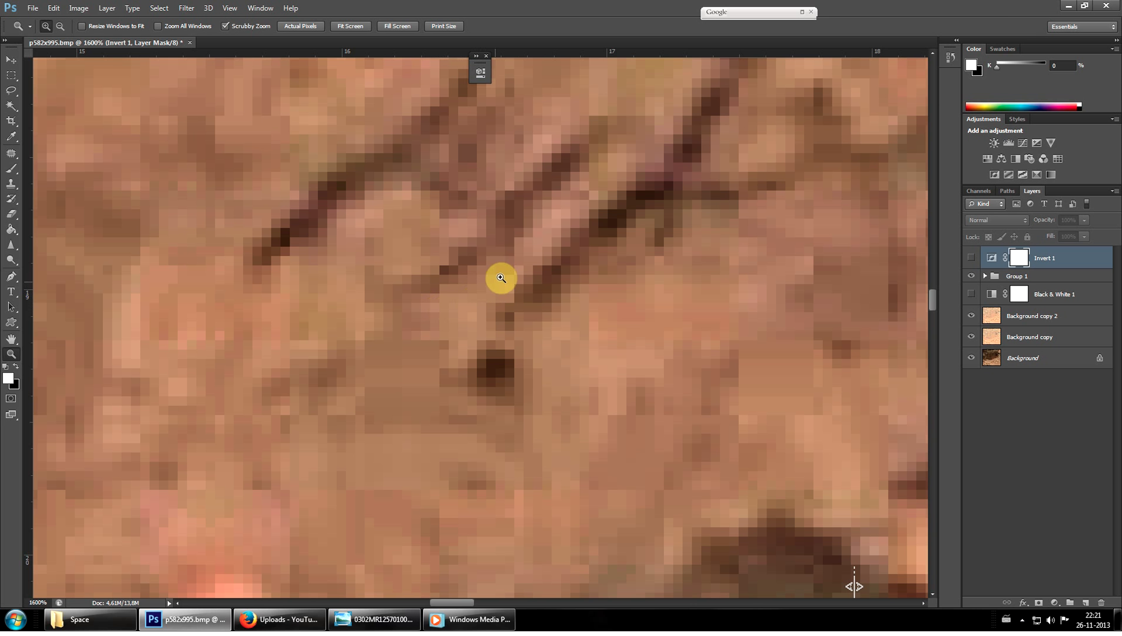
scroll(642, 158, down, 4)
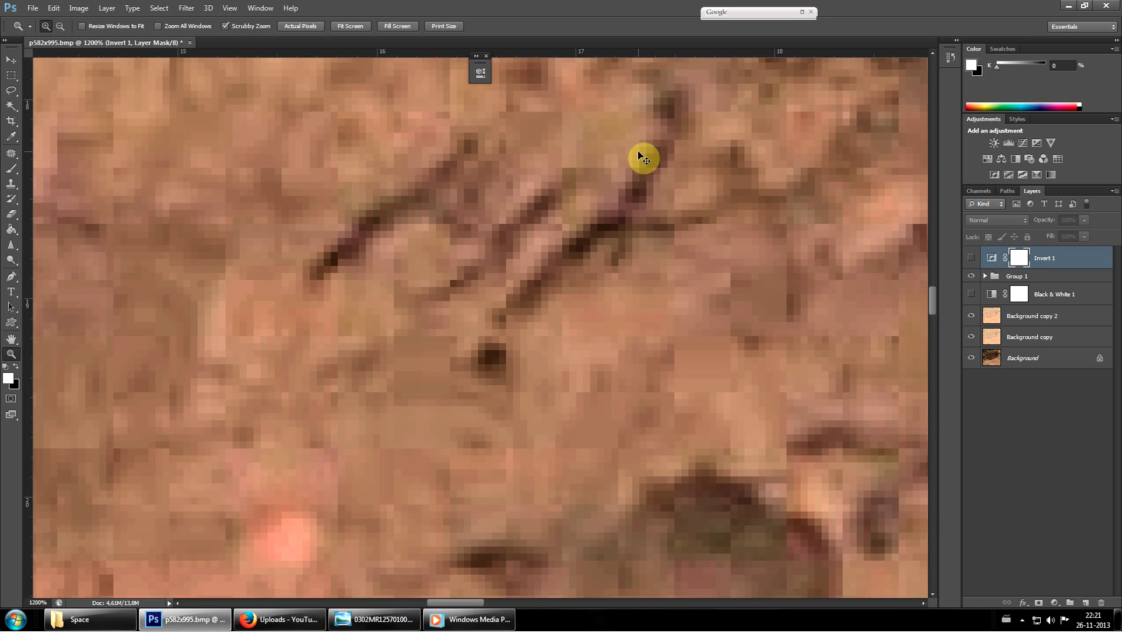
scroll(662, 255, up, 1)
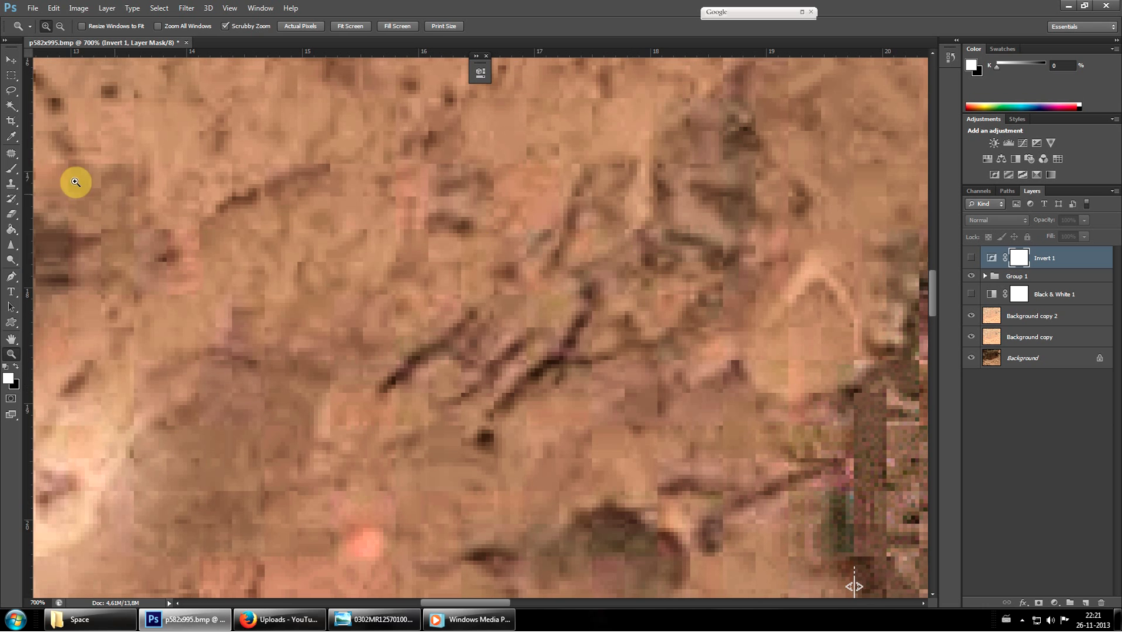
Sharpen the dark diagonal marks and surrounding rock on the Background copy 2 layer at 50% strength.
click(12, 244)
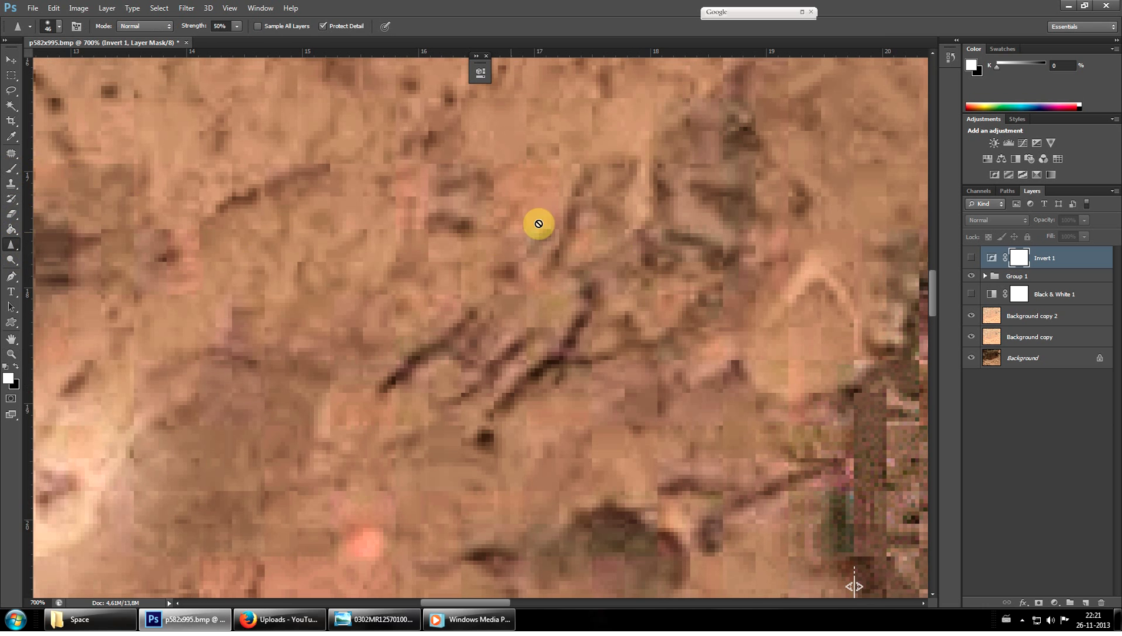
click(1057, 316)
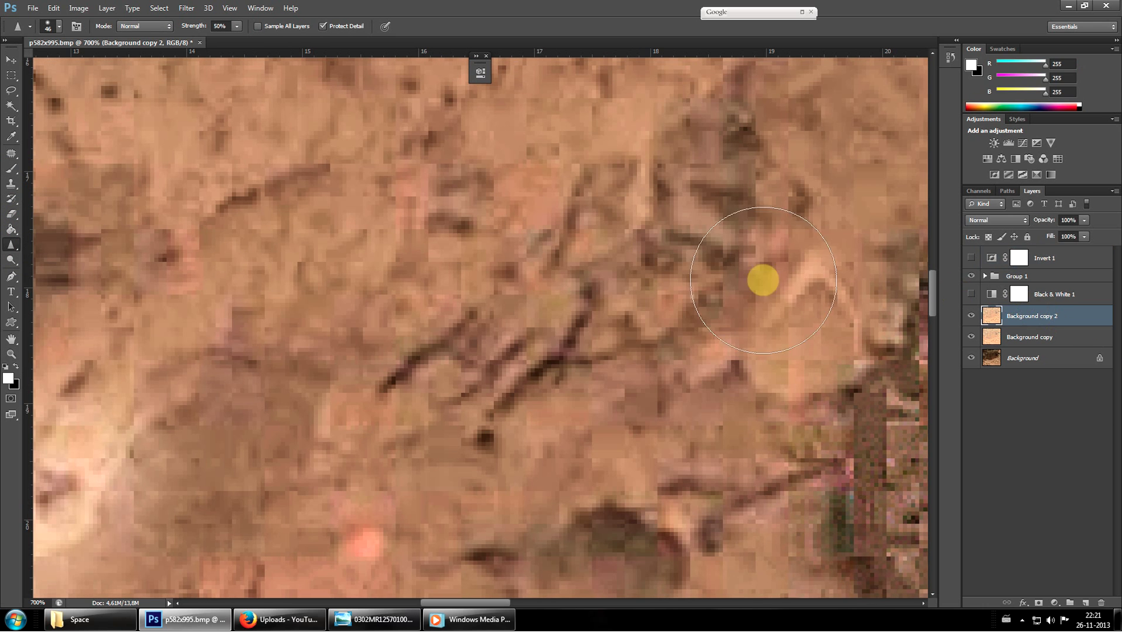
mouse_move(513, 277)
mouse_down()
mouse_move(639, 176)
mouse_move(668, 238)
mouse_move(481, 365)
mouse_move(408, 438)
mouse_move(445, 428)
mouse_move(444, 440)
mouse_move(158, 502)
mouse_move(363, 331)
mouse_move(481, 280)
mouse_move(509, 205)
mouse_move(424, 199)
mouse_move(213, 368)
mouse_move(250, 333)
mouse_move(361, 482)
mouse_move(470, 430)
mouse_up()
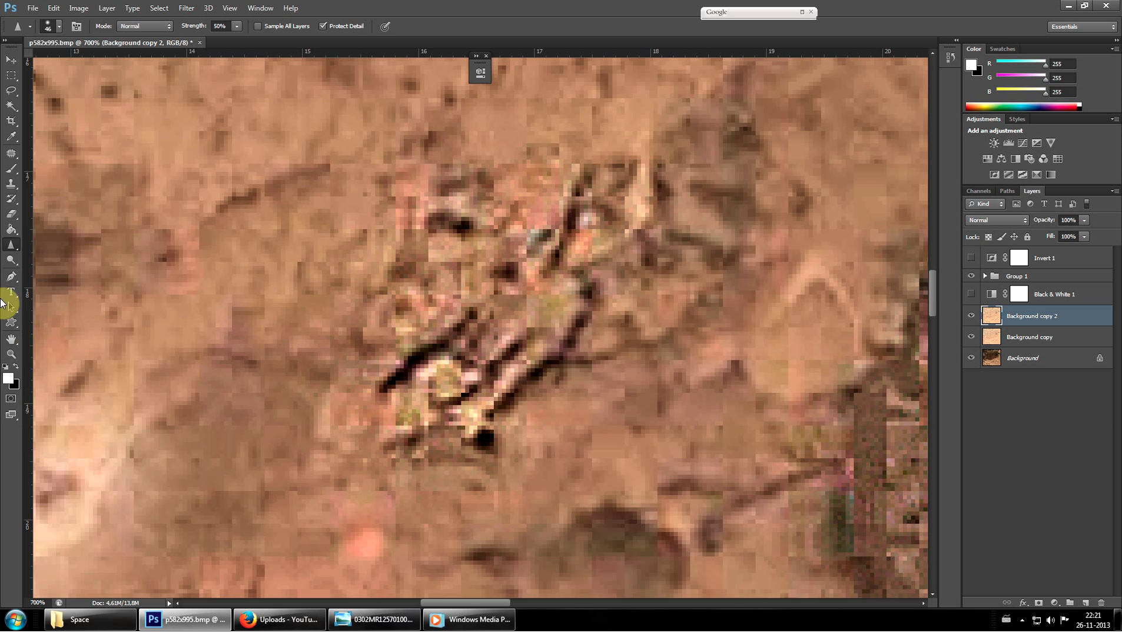
Inspect the sharpened diagonal marks and the dark spot below them at up to 1600% magnification.
click(11, 353)
click(471, 450)
click(468, 444)
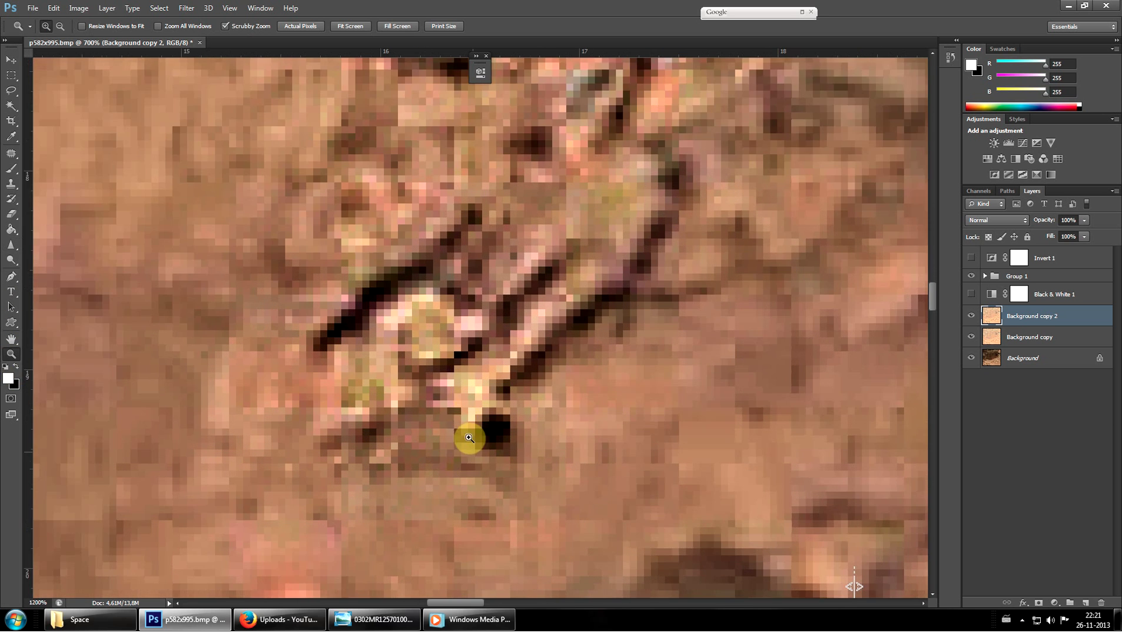
click(418, 376)
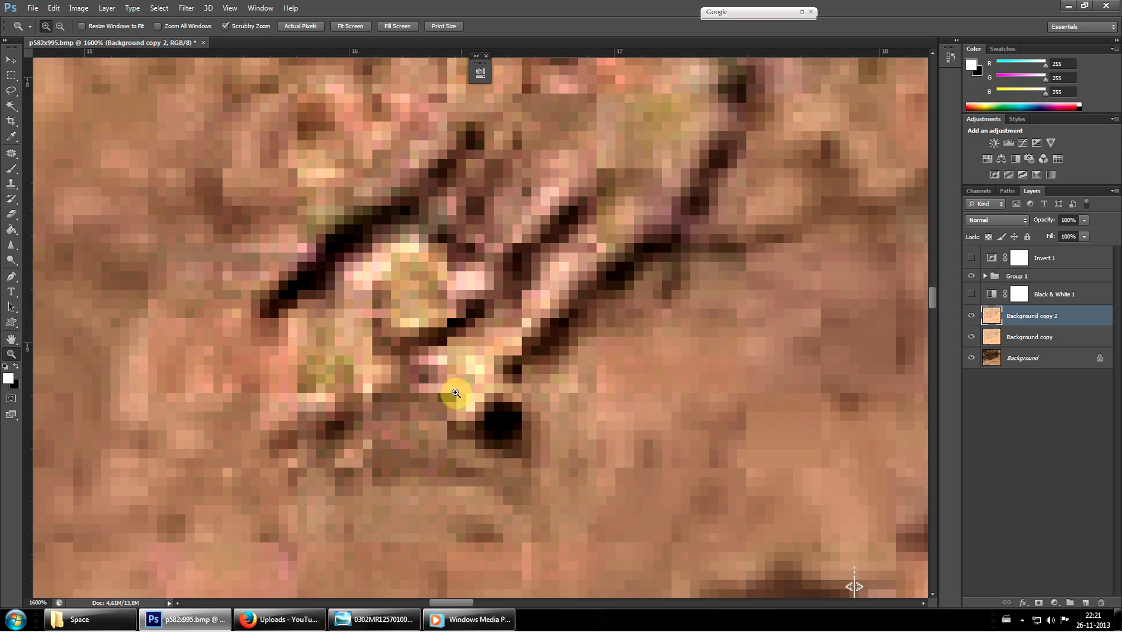
alt+click(469, 353)
alt+click(463, 358)
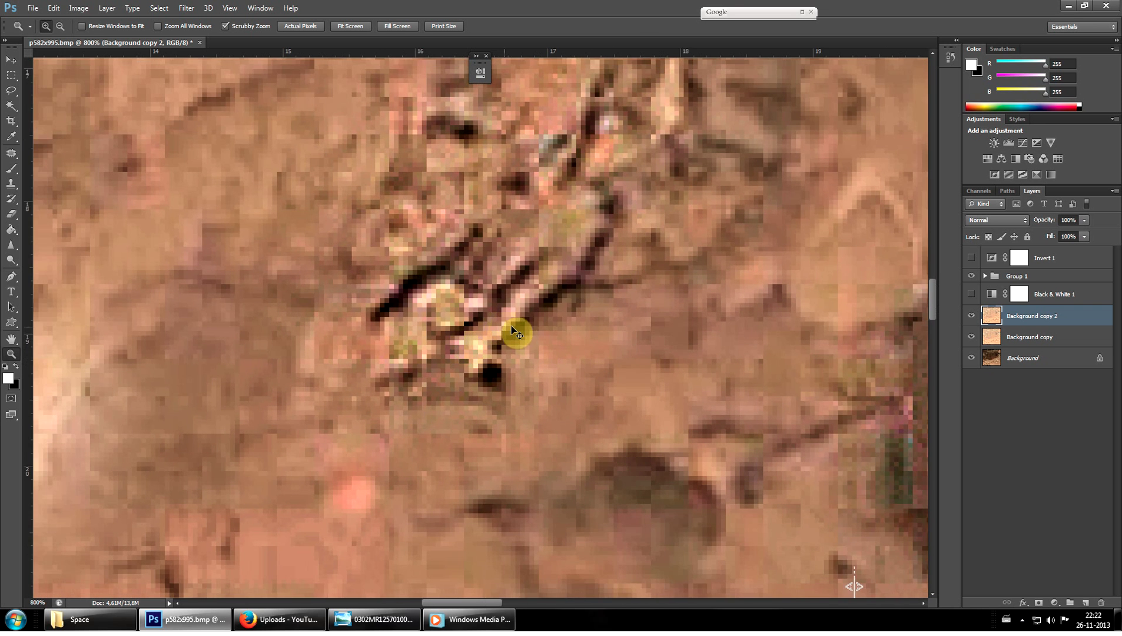
Sharpen the rock at the upper end of the diagonal marks on the Background copy 2 layer at 50% strength.
alt+click(534, 318)
scroll(471, 294, up, 1)
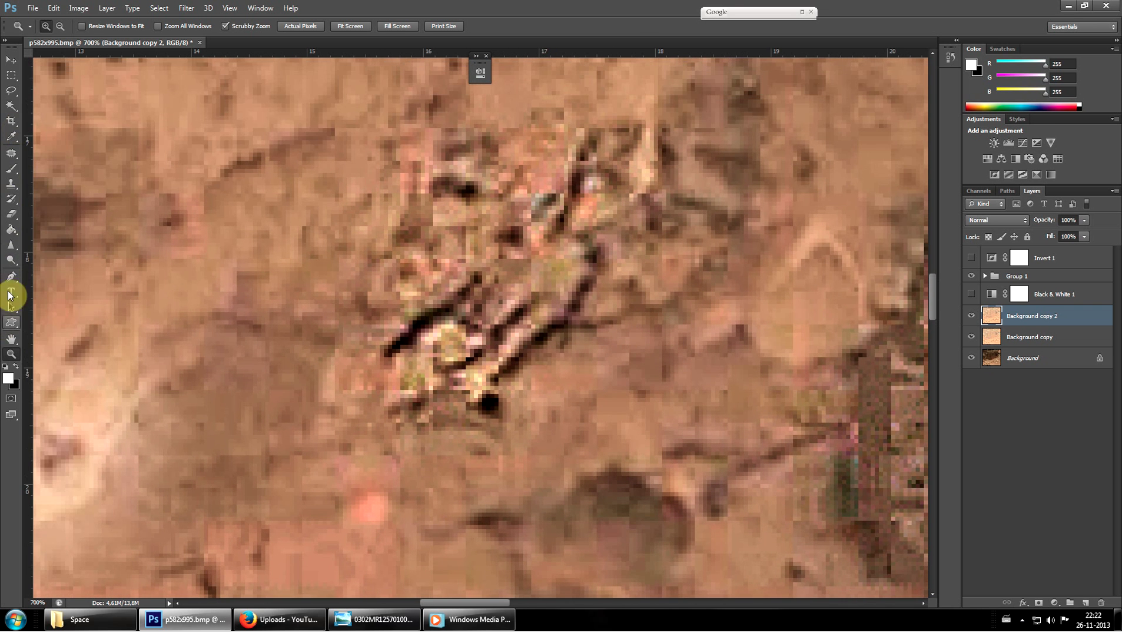
click(11, 244)
mouse_move(594, 174)
mouse_down()
mouse_move(708, 177)
mouse_move(721, 228)
mouse_move(638, 241)
mouse_move(608, 219)
mouse_move(533, 255)
mouse_up()
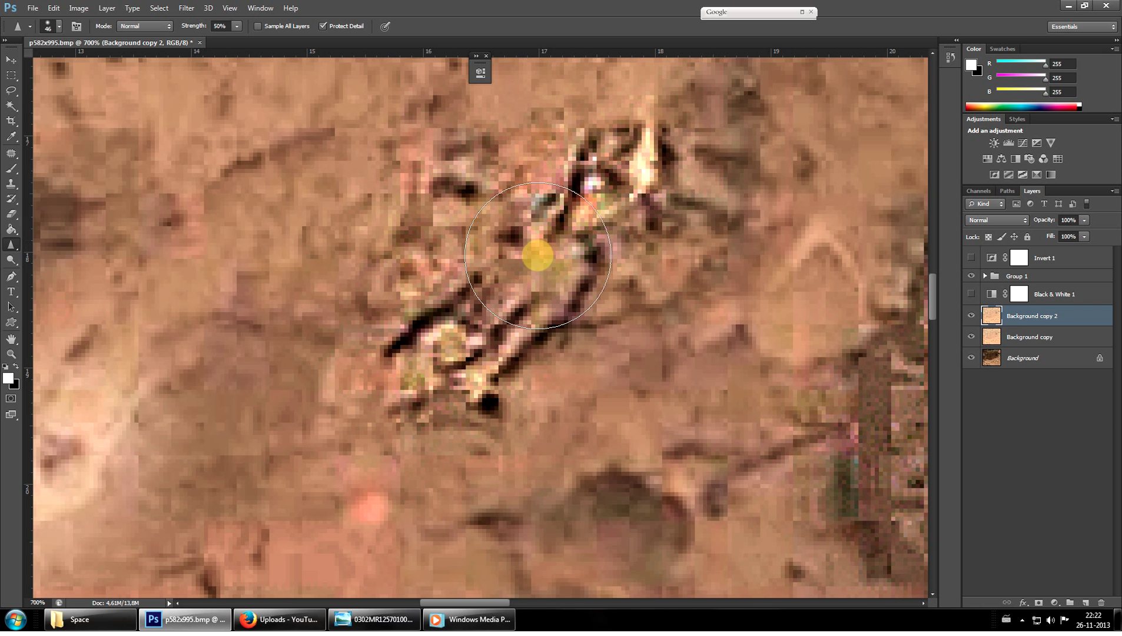
click(12, 60)
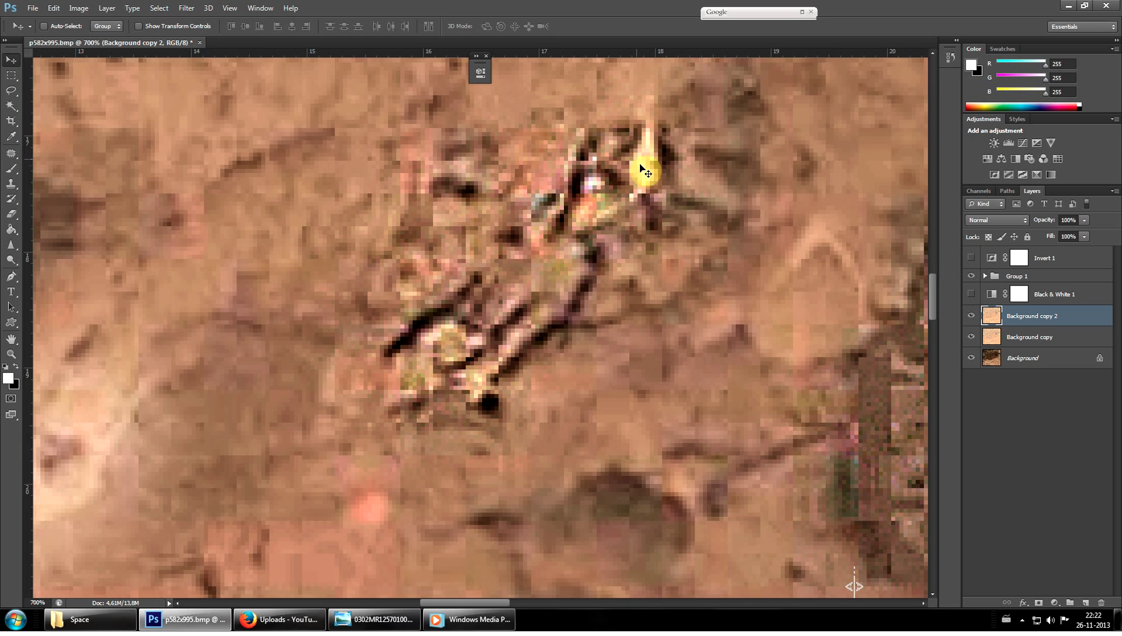
Examine the rocky slope below the cliff, focusing at 600% on the square-edged block and the triangular recess under the overhanging slab.
key(ctrl+minus)
key(ctrl+minus)
key(ctrl+minus)
key(ctrl+minus)
key(ctrl+minus)
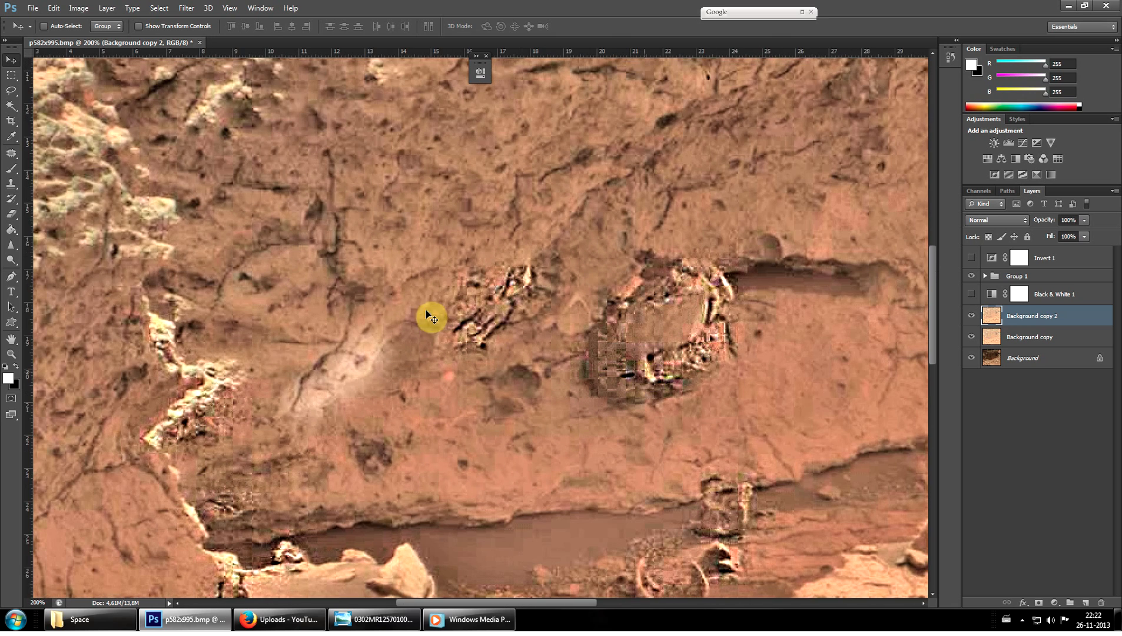
key(ctrl+minus)
key(ctrl+minus)
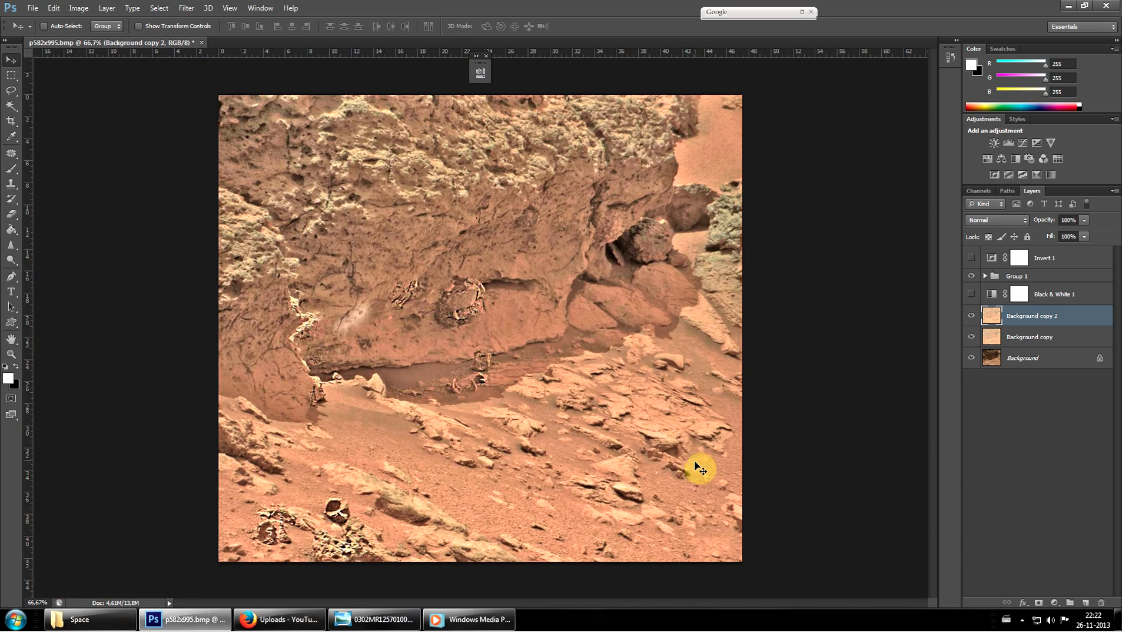
click(15, 357)
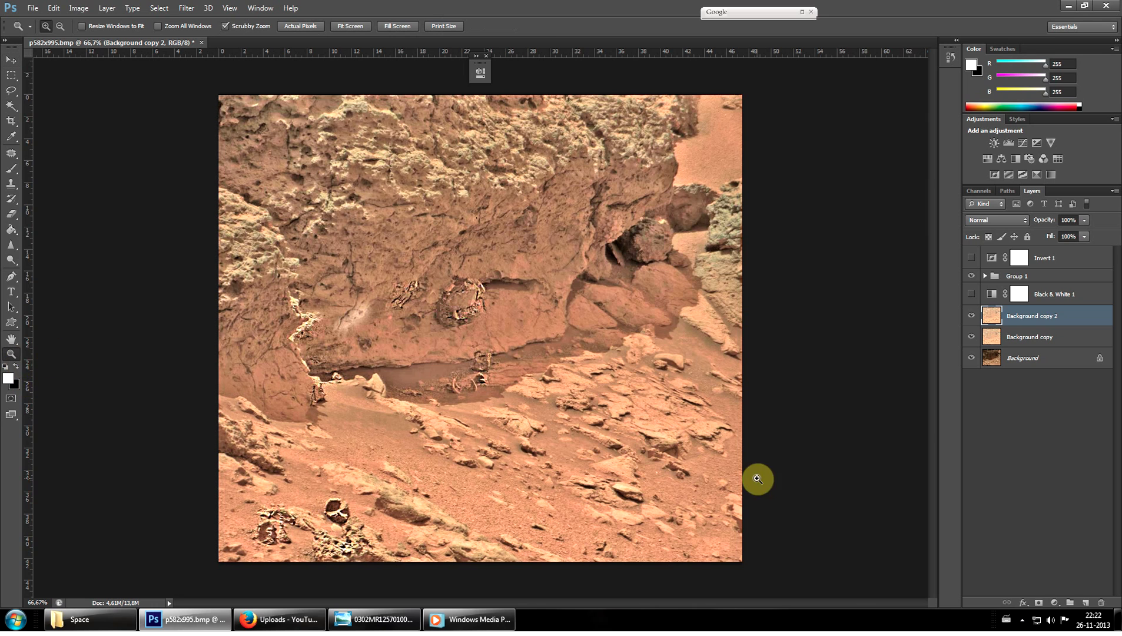
click(673, 462)
click(571, 457)
click(665, 446)
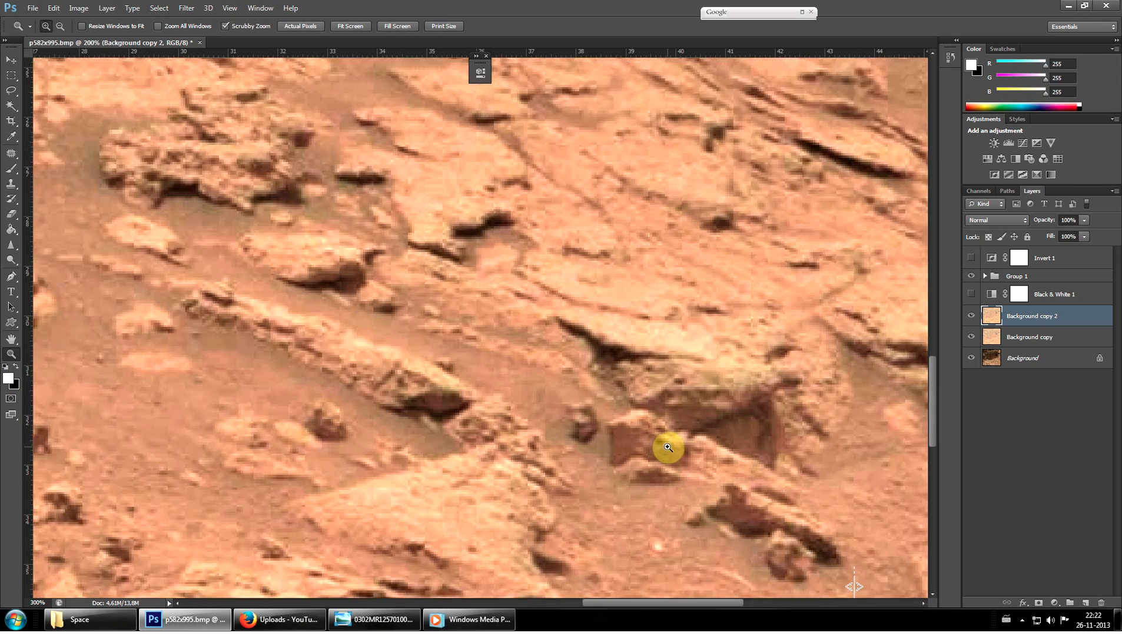
click(668, 447)
click(670, 446)
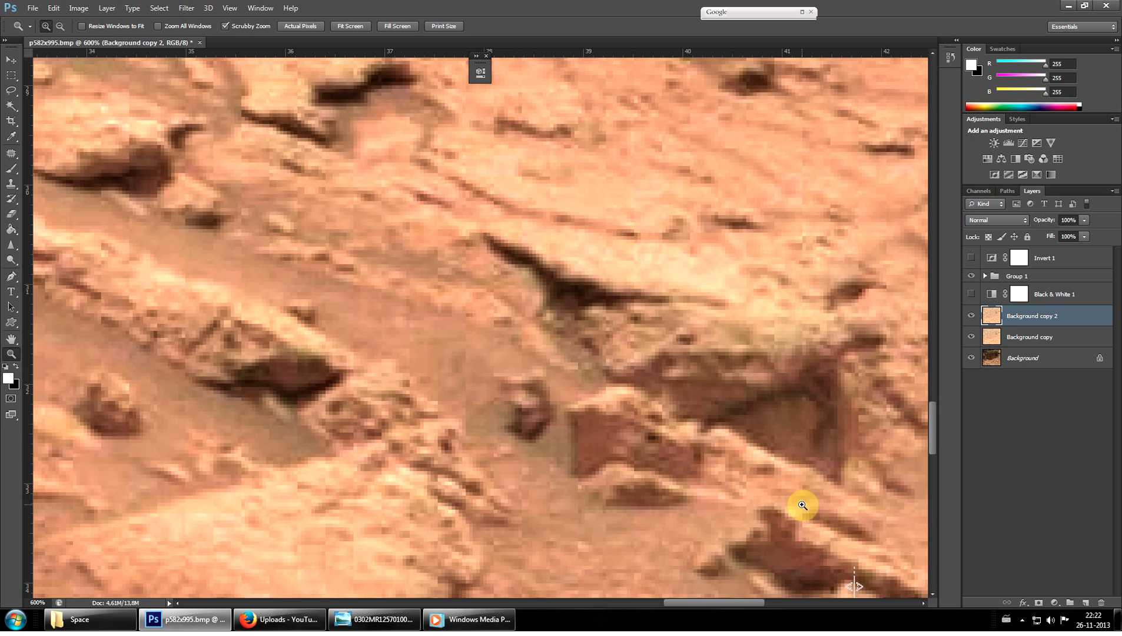
scroll(765, 512, down, 1)
drag(694, 602, 713, 598)
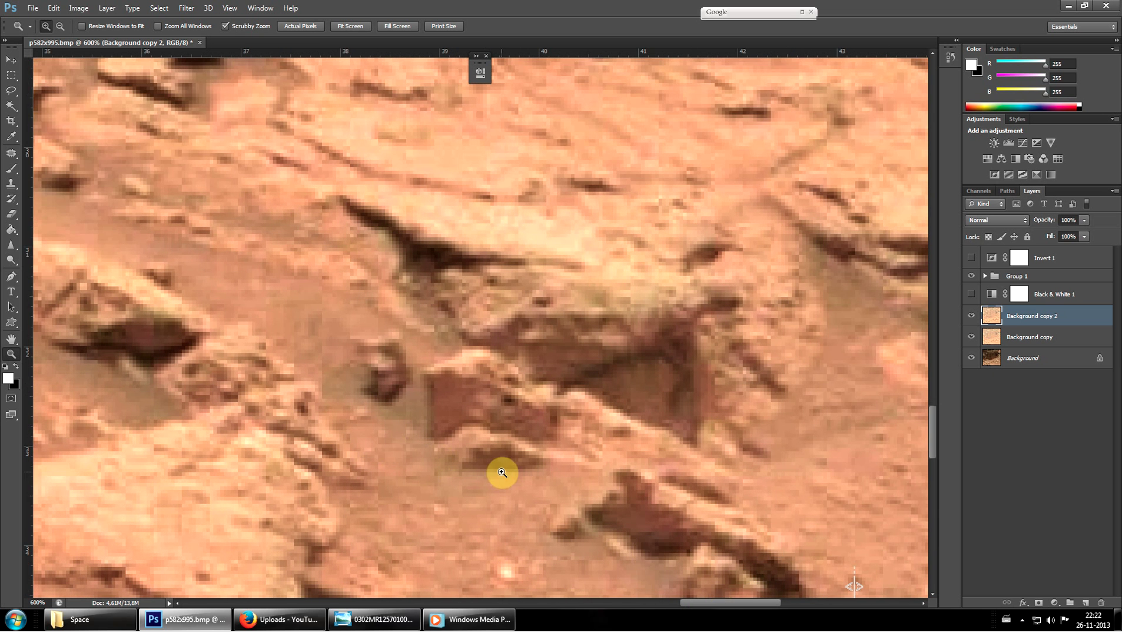
click(9, 246)
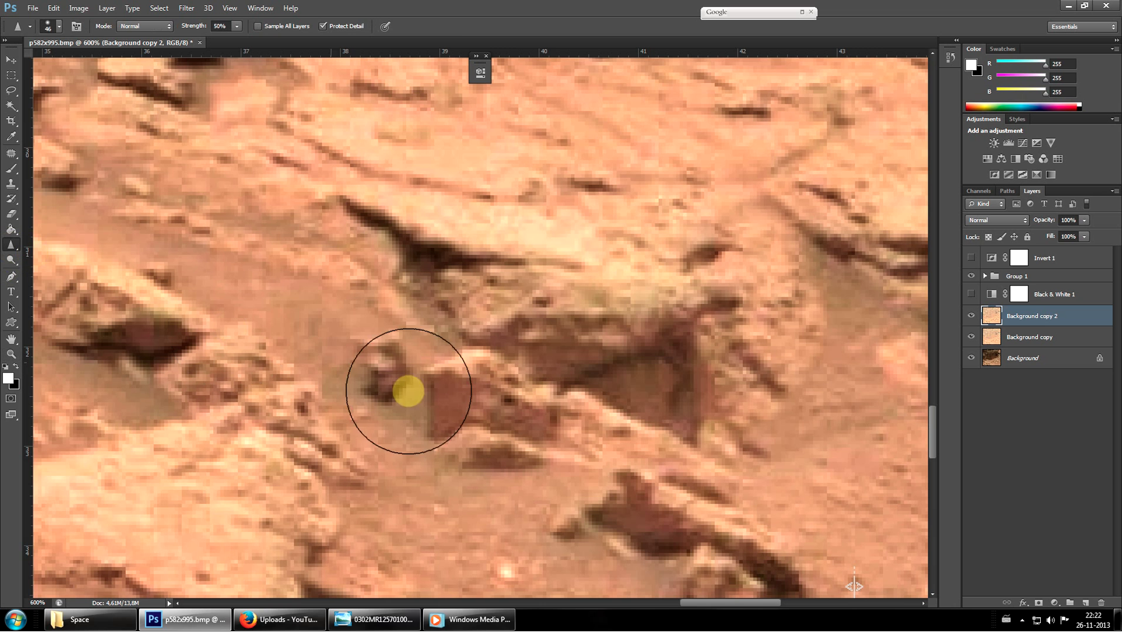
click(11, 57)
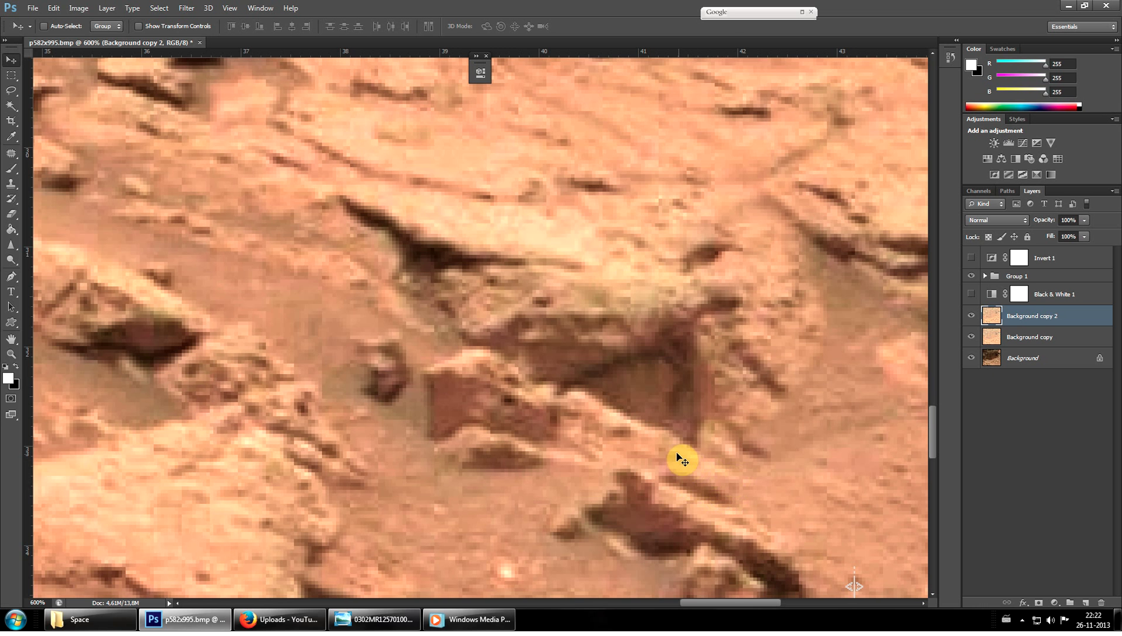
Sharpen the square-edged block and the long ridge extending from it on Background copy 2 at 50% strength.
click(13, 353)
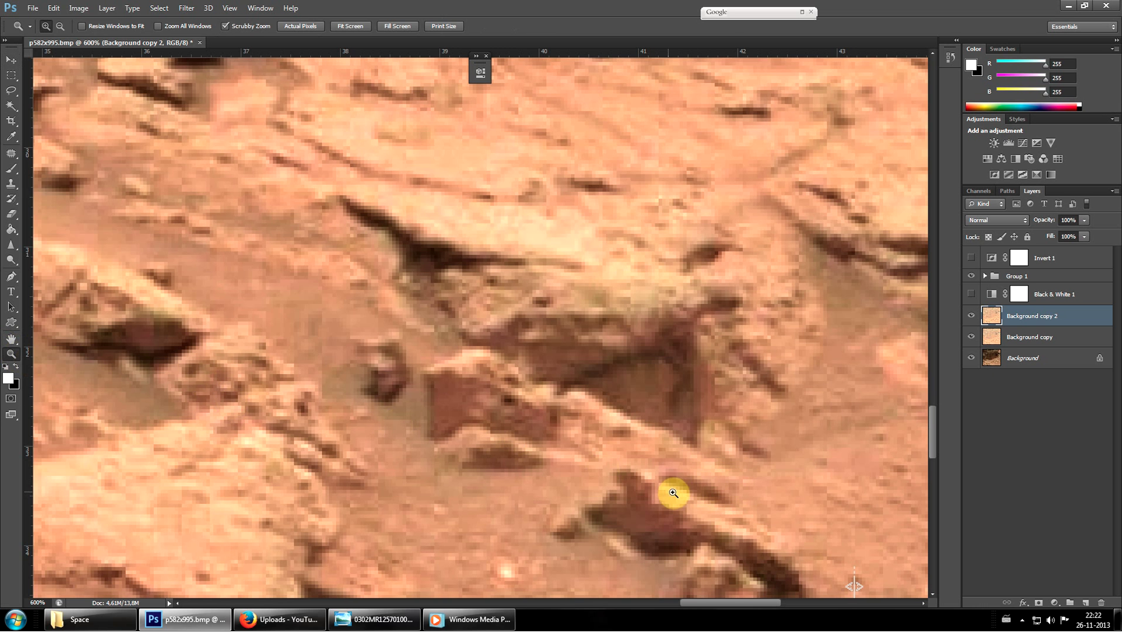
drag(730, 458, 656, 420)
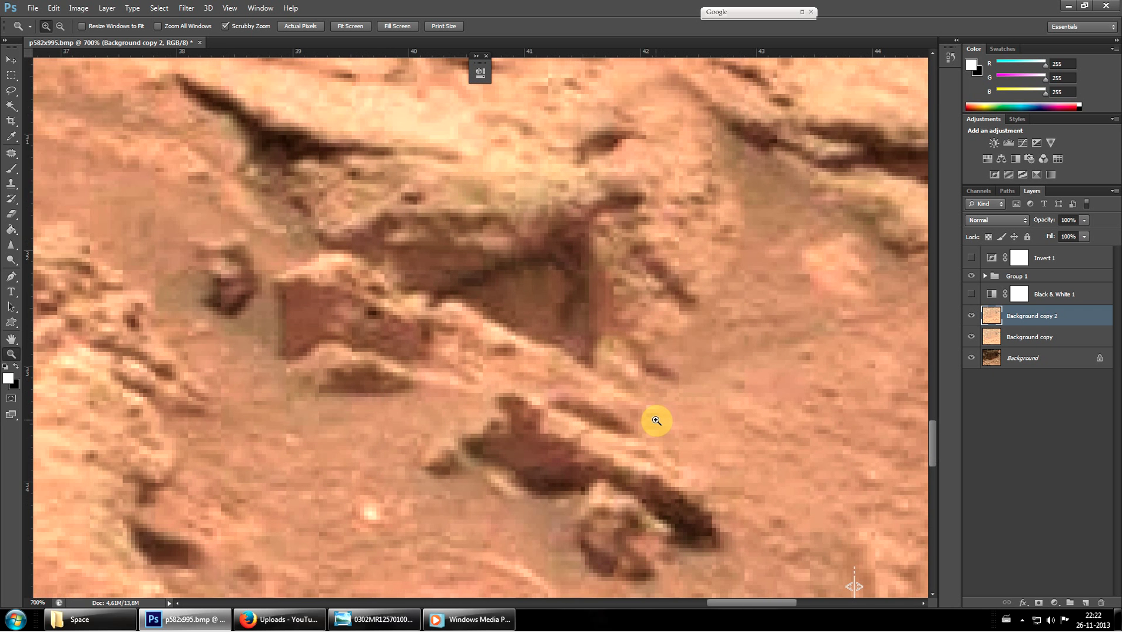
click(15, 243)
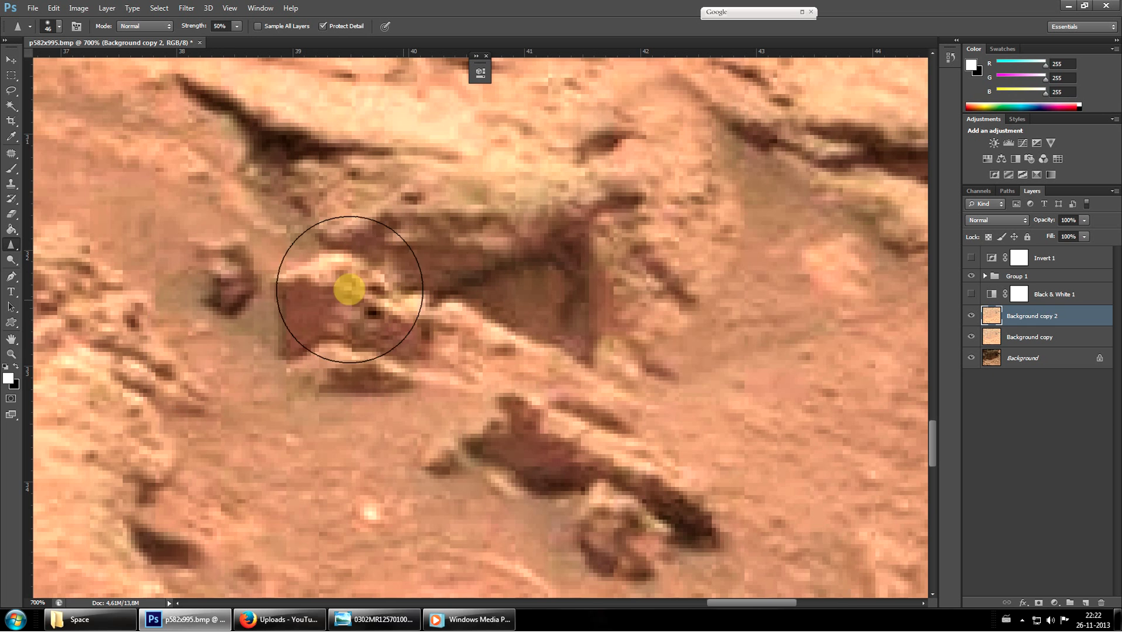
mouse_move(350, 289)
mouse_down()
mouse_move(364, 267)
mouse_move(407, 334)
mouse_move(436, 331)
mouse_move(572, 373)
mouse_move(539, 410)
mouse_move(612, 415)
mouse_move(584, 420)
mouse_move(678, 380)
mouse_move(573, 392)
mouse_move(603, 362)
mouse_move(452, 366)
mouse_move(466, 330)
mouse_move(615, 333)
mouse_up()
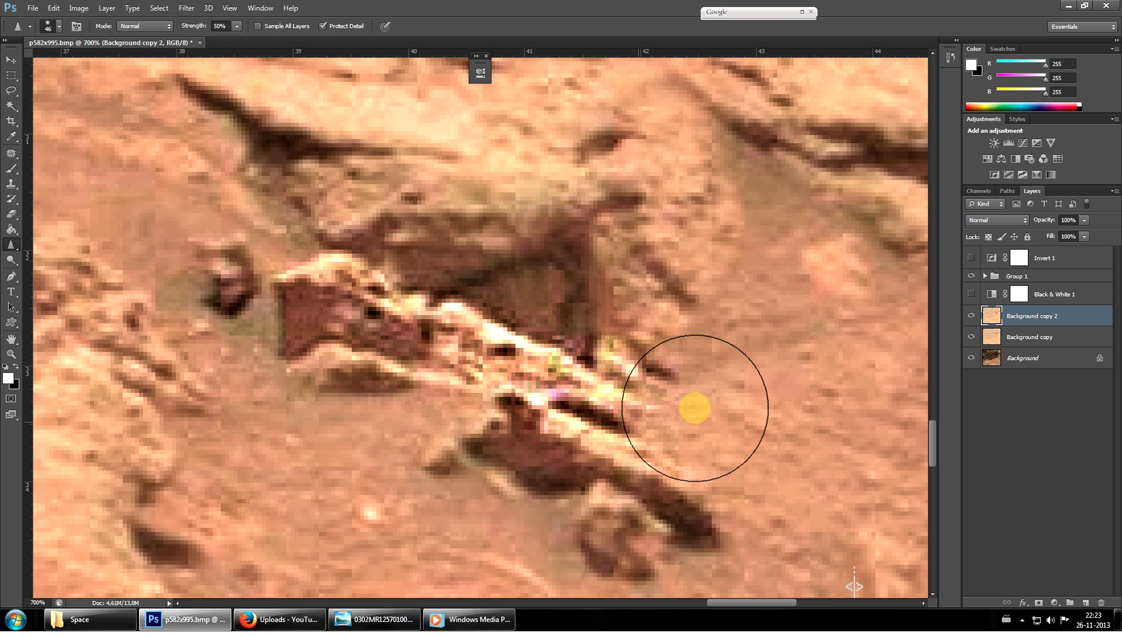
mouse_move(694, 408)
mouse_down()
mouse_move(608, 355)
mouse_move(896, 310)
mouse_move(779, 293)
mouse_up()
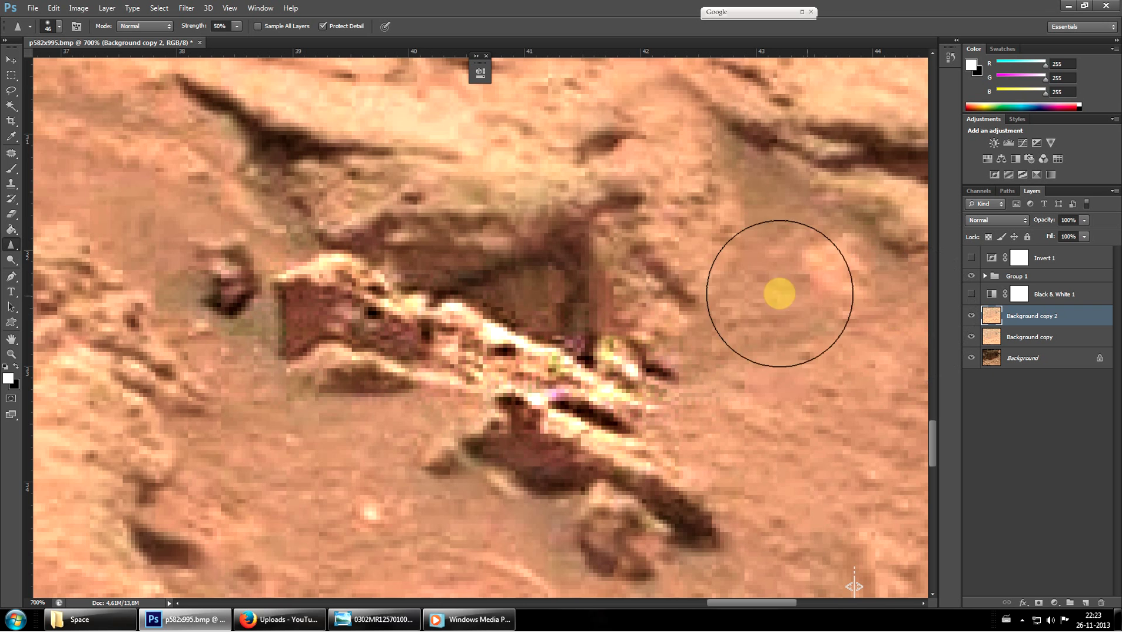
click(13, 60)
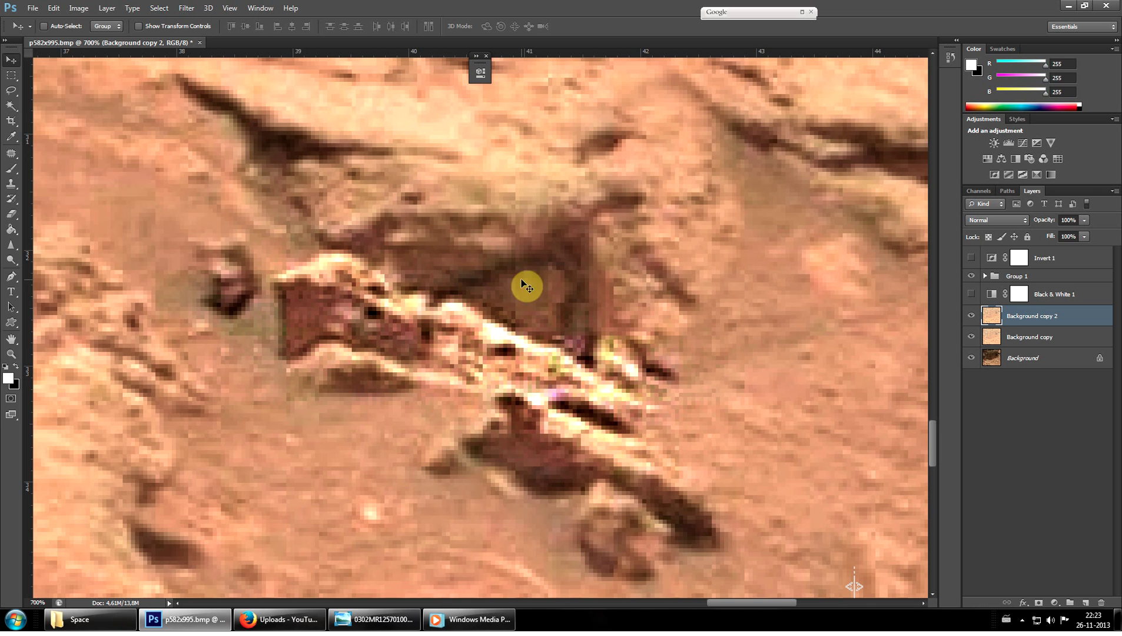
Sharpen the overhanging slab and the rubble around the triangular recess above the ridge at 50% strength.
click(11, 245)
mouse_move(466, 205)
mouse_down()
mouse_move(380, 233)
mouse_move(515, 235)
mouse_up()
mouse_move(646, 214)
mouse_down()
mouse_move(609, 313)
mouse_move(636, 293)
mouse_move(579, 293)
mouse_move(619, 330)
mouse_up()
scroll(619, 329, up, 1)
scroll(619, 329, up, 1)
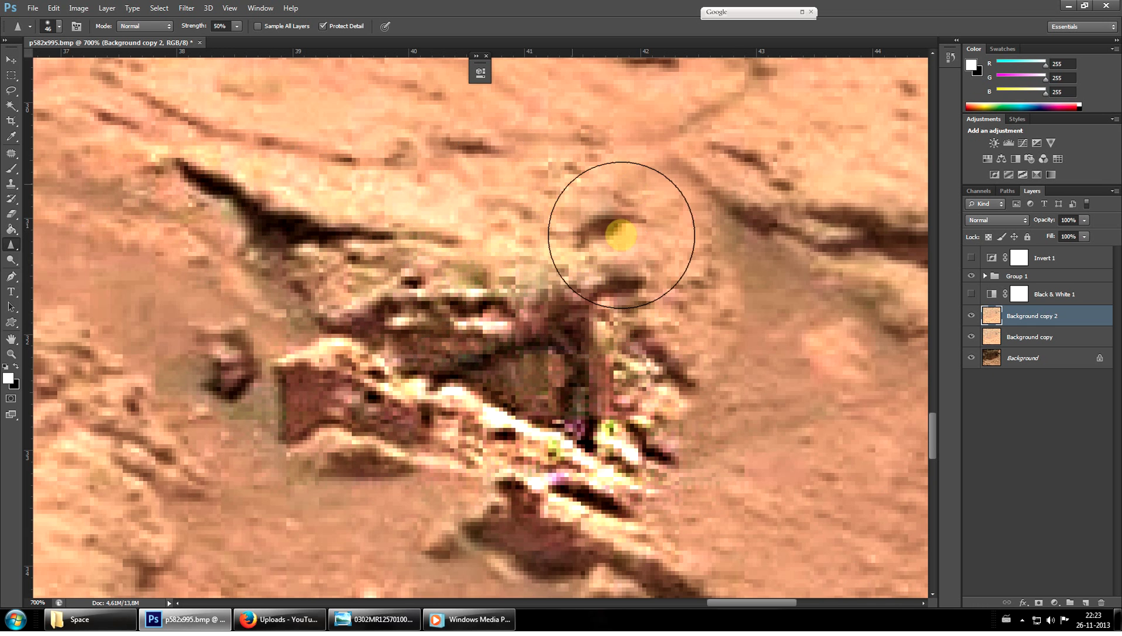
mouse_move(617, 232)
mouse_down()
mouse_move(700, 212)
mouse_move(677, 304)
mouse_move(700, 320)
mouse_move(682, 369)
mouse_up()
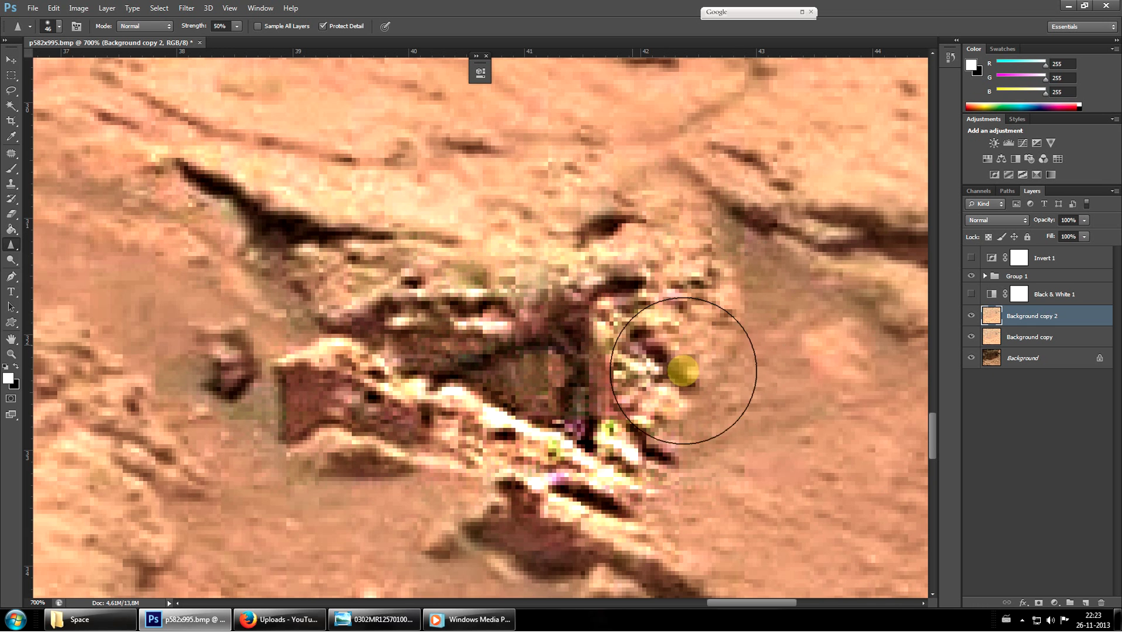
click(12, 60)
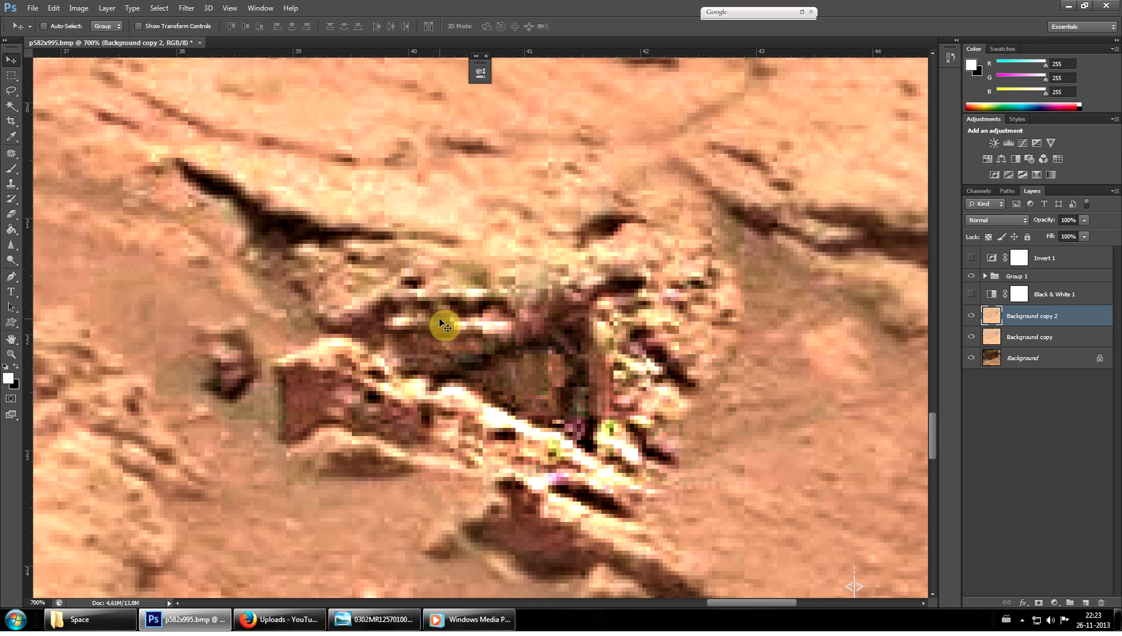
Sharpen the dark slanted rock and the small rounded stone just below the ridge at 50% strength.
click(10, 357)
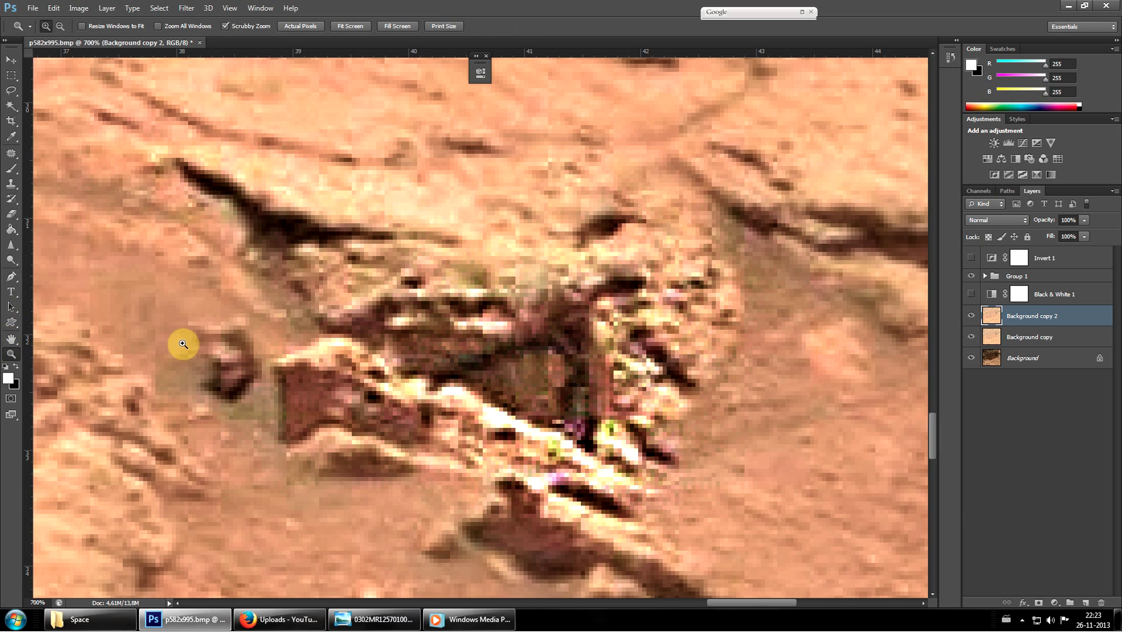
click(430, 346)
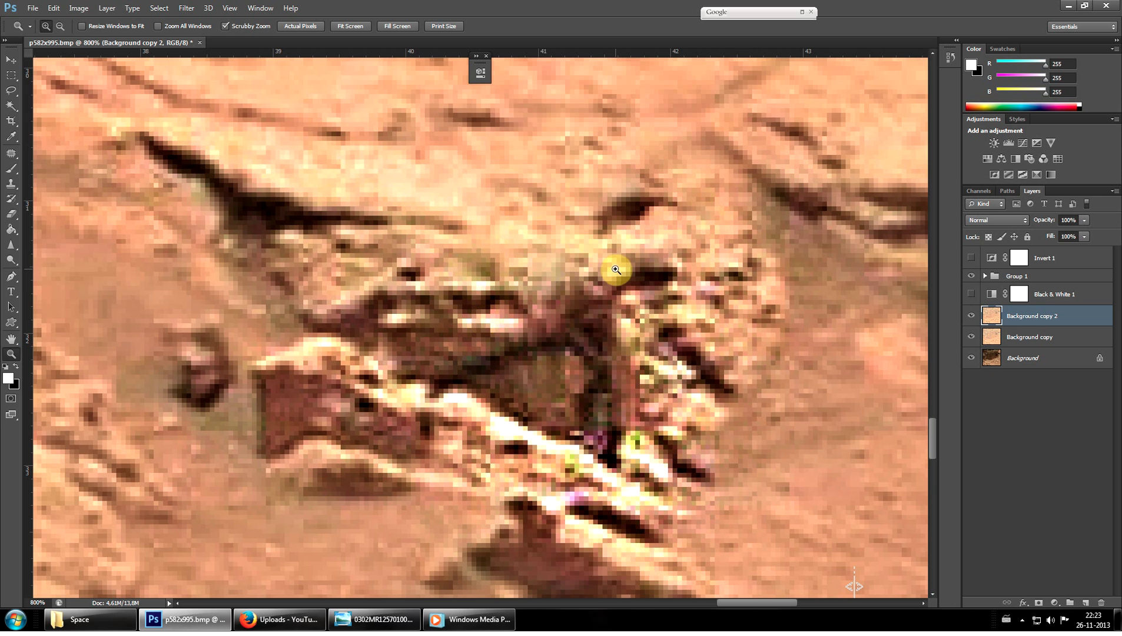
alt+click(595, 401)
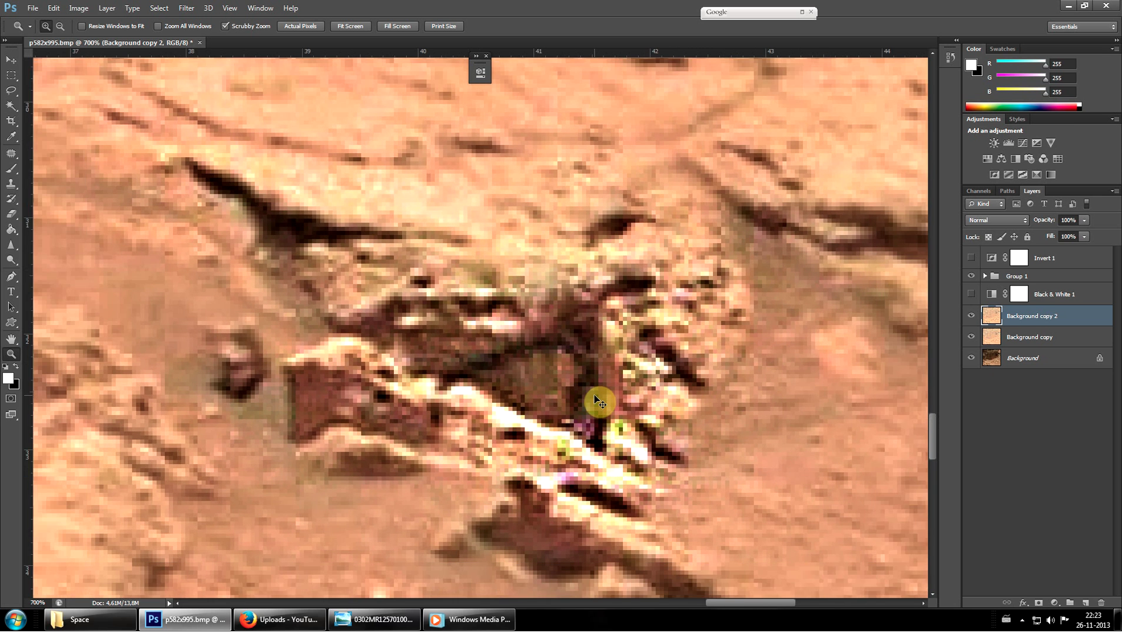
alt+click(595, 401)
alt+click(595, 398)
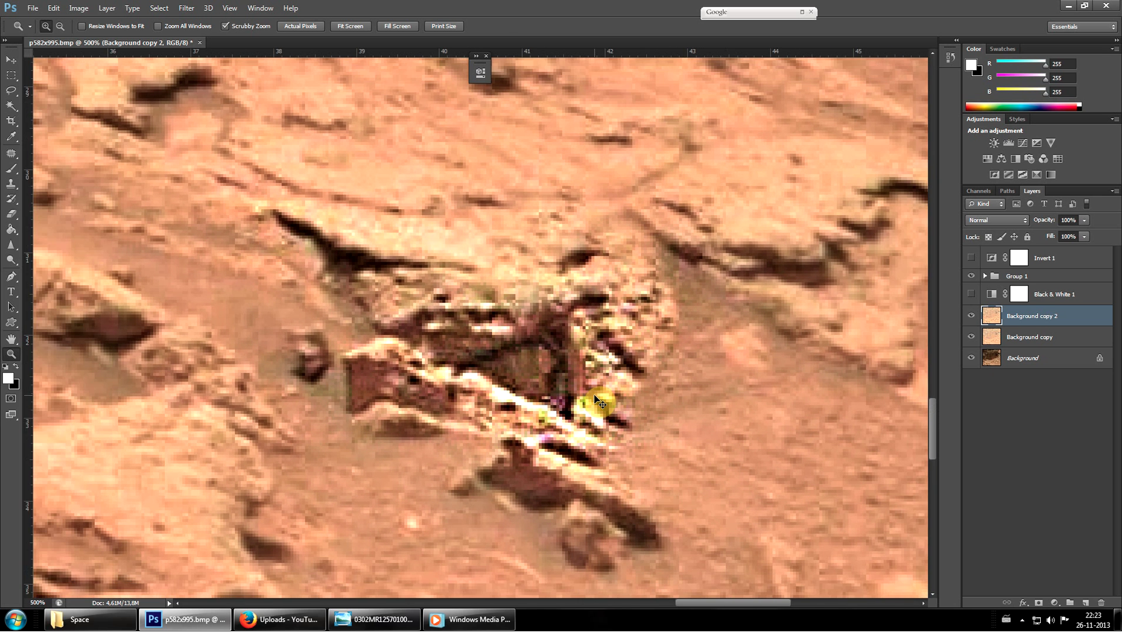
click(10, 244)
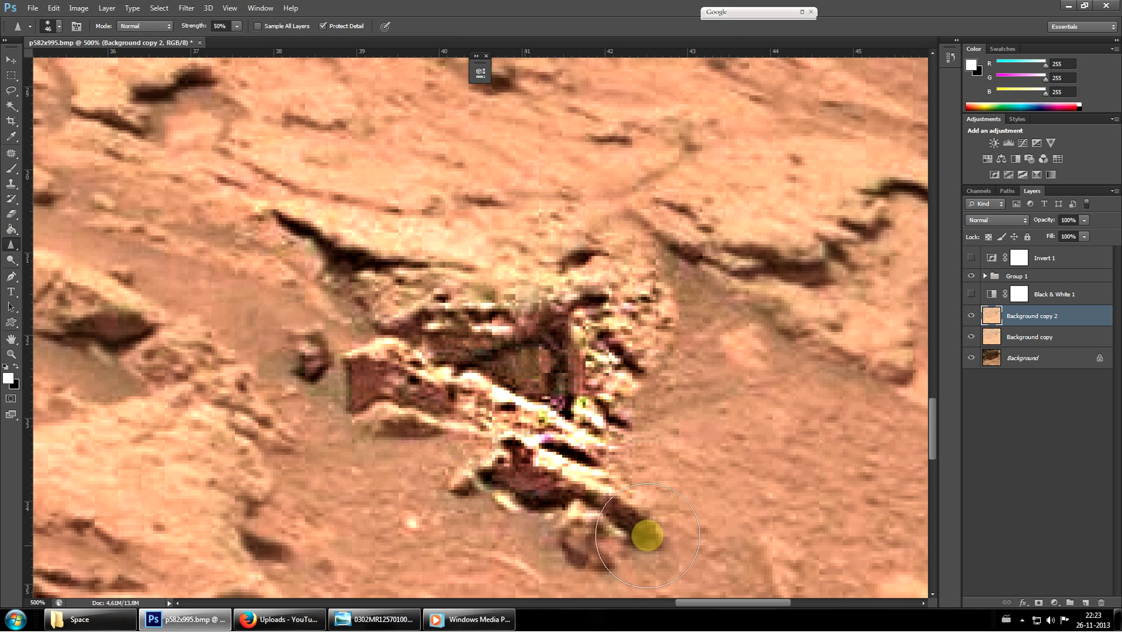
scroll(764, 438, down, 3)
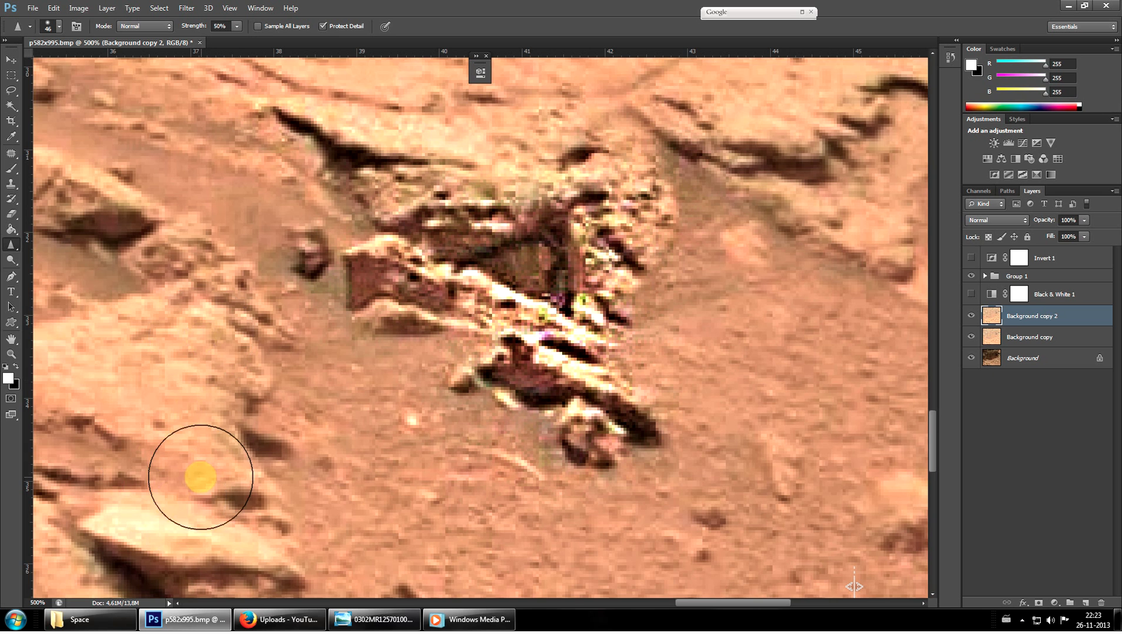
Sharpen the flat rock with the dark underside farther down the slope at 50% strength.
scroll(200, 475, down, 3)
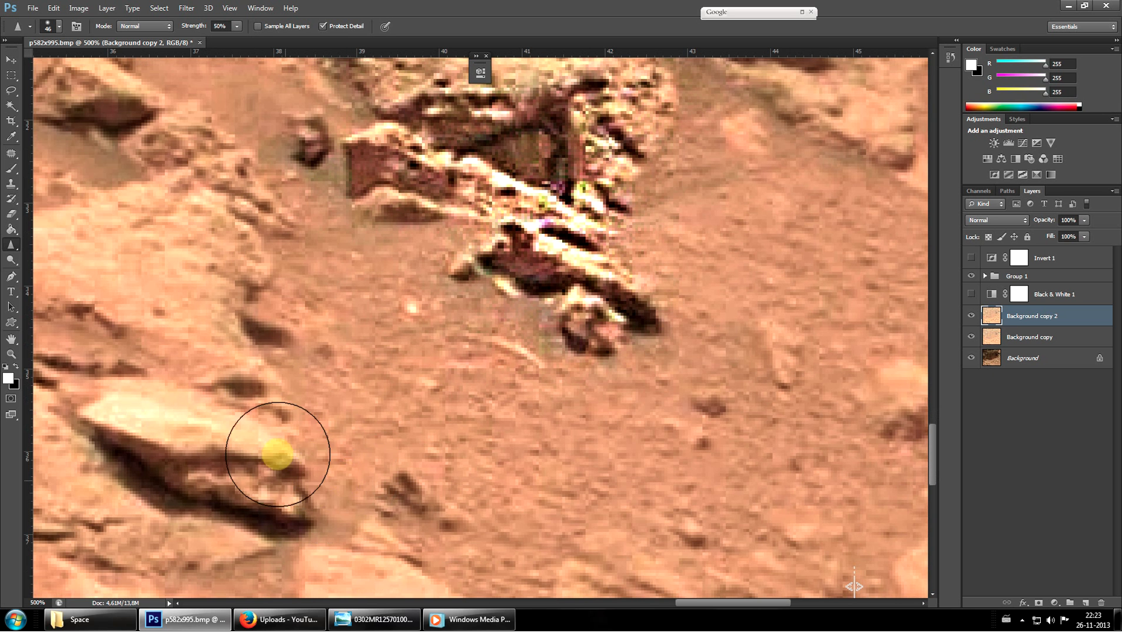
mouse_move(278, 454)
mouse_down()
mouse_move(246, 490)
mouse_move(350, 491)
mouse_move(268, 492)
mouse_move(200, 426)
mouse_up()
scroll(477, 484, down, 1)
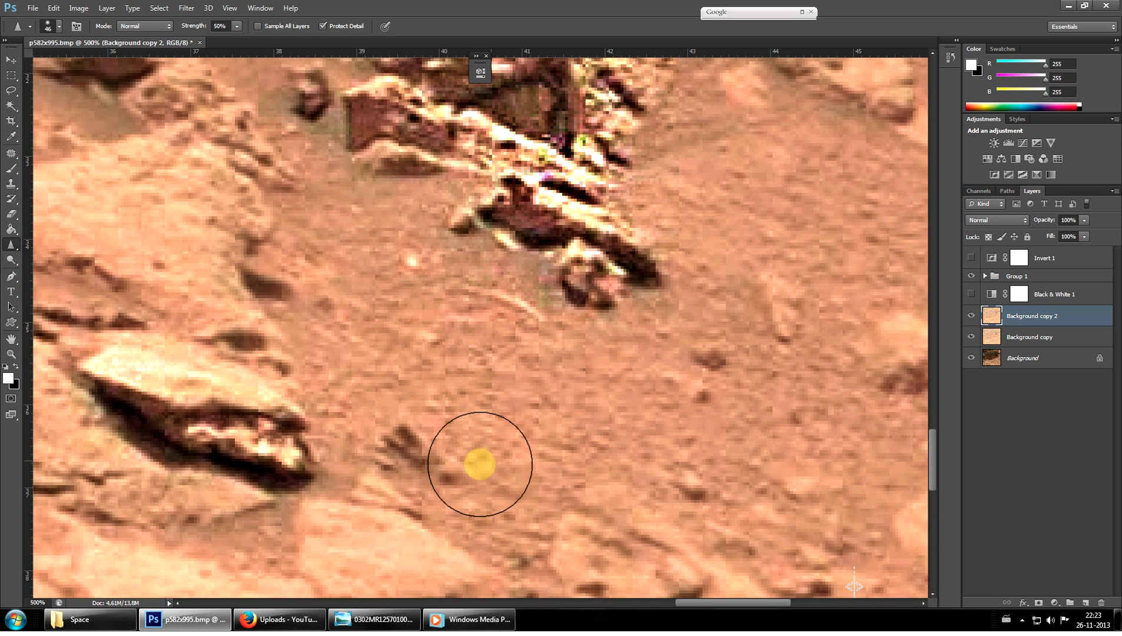
Examine the dark finger-like marks and nearby spot in the sand beside the flat rock at up to 1200% magnification.
scroll(490, 470, down, 1)
scroll(435, 449, up, 1)
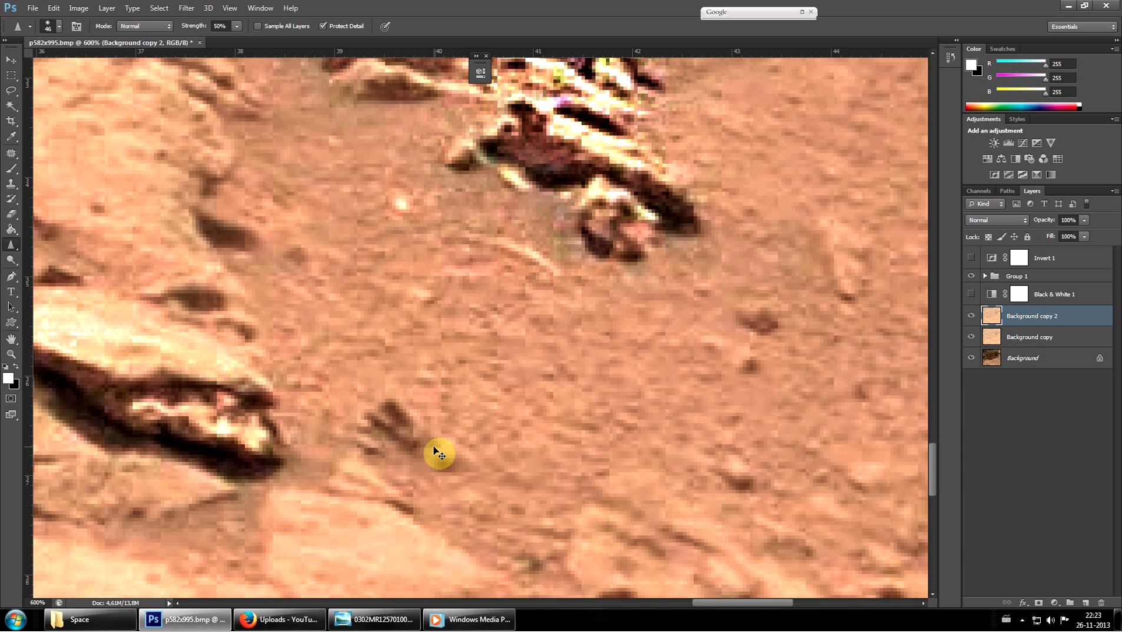
scroll(437, 453, up, 3)
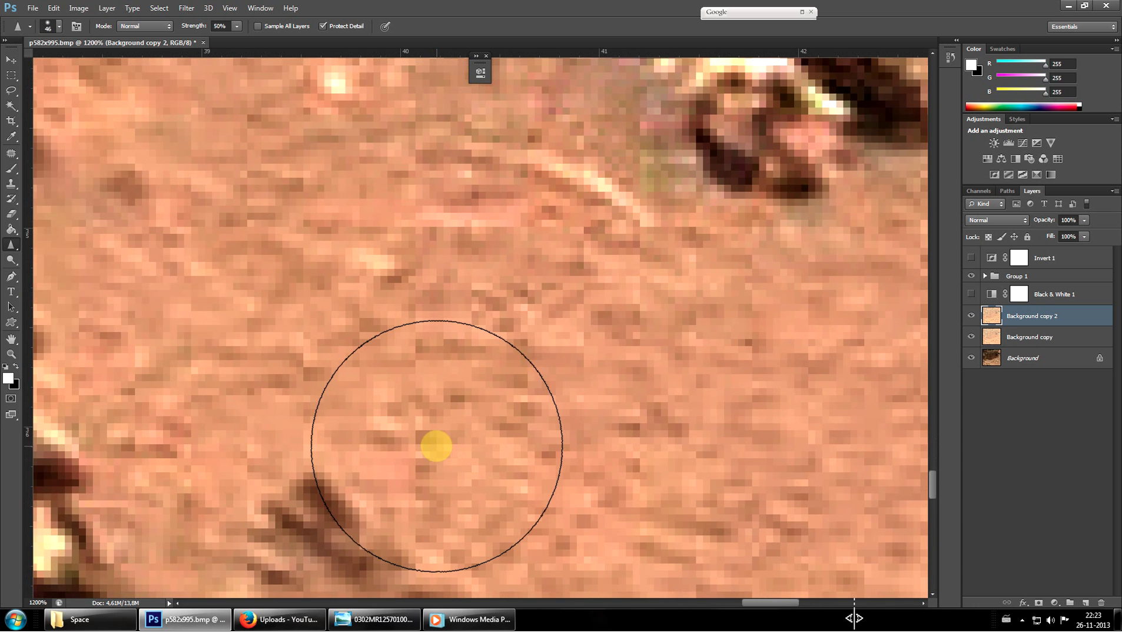
scroll(436, 446, down, 3)
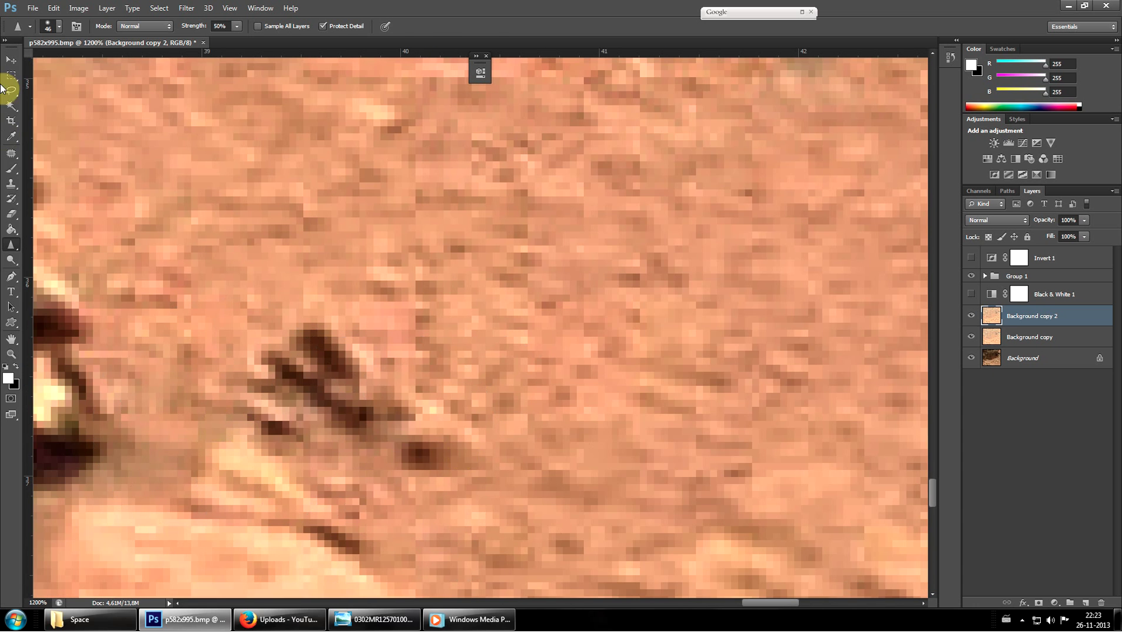
click(10, 59)
drag(647, 486, 689, 541)
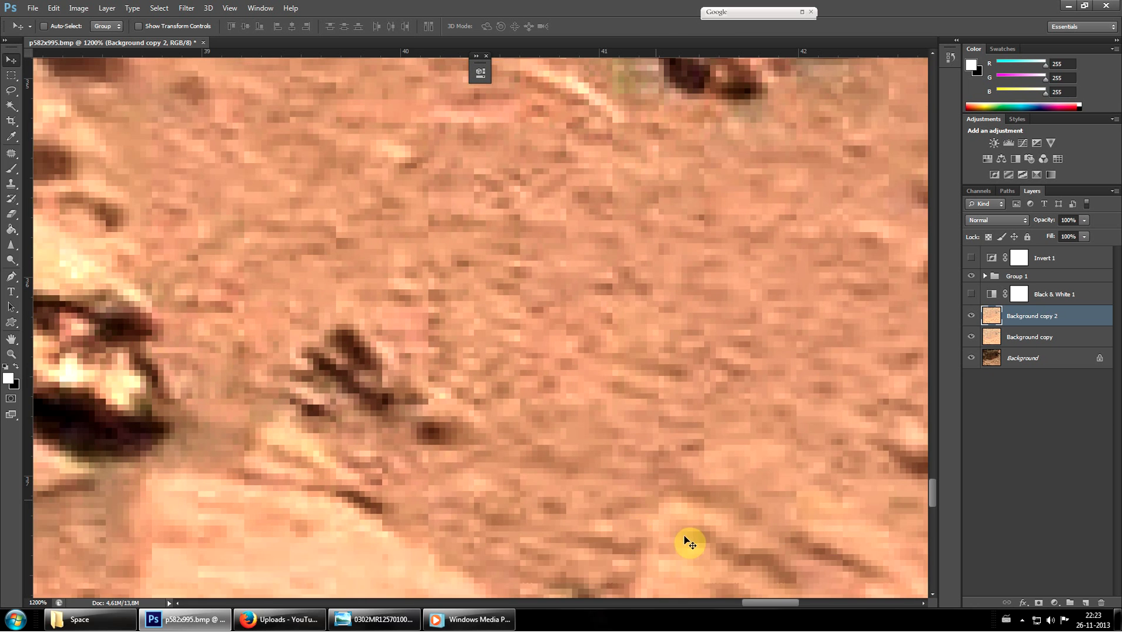
scroll(533, 494, down, 2)
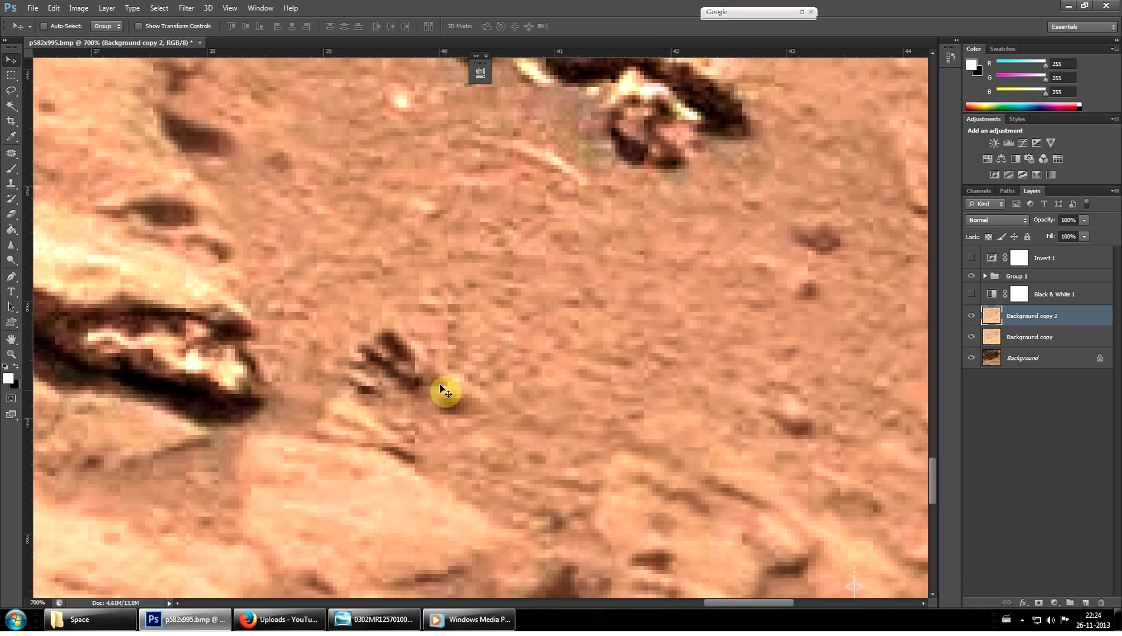
drag(446, 392, 383, 389)
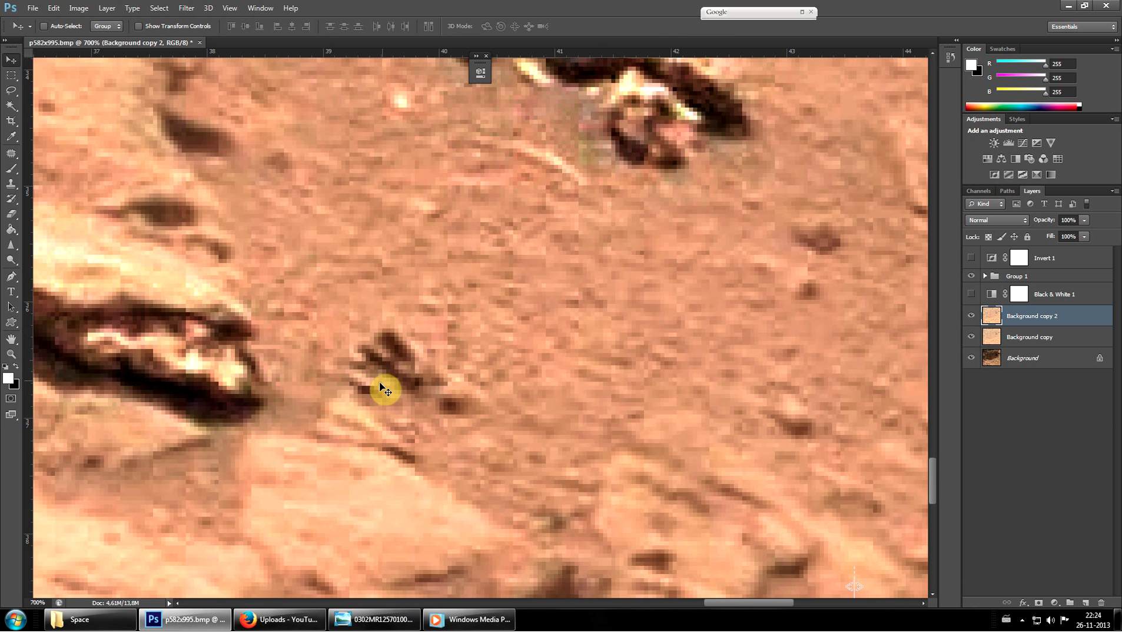
scroll(338, 270, up, 5)
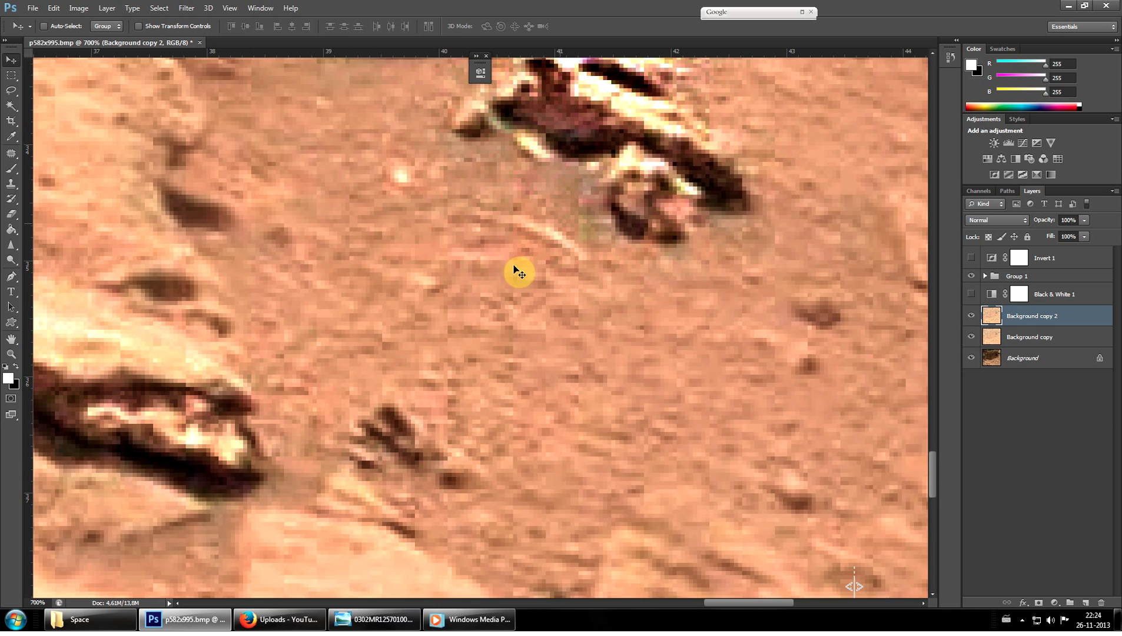
Examine the sand around the finger-like marks and the rocks surrounding the triangular recess at 200% to 700% magnification.
scroll(465, 482, down, 1)
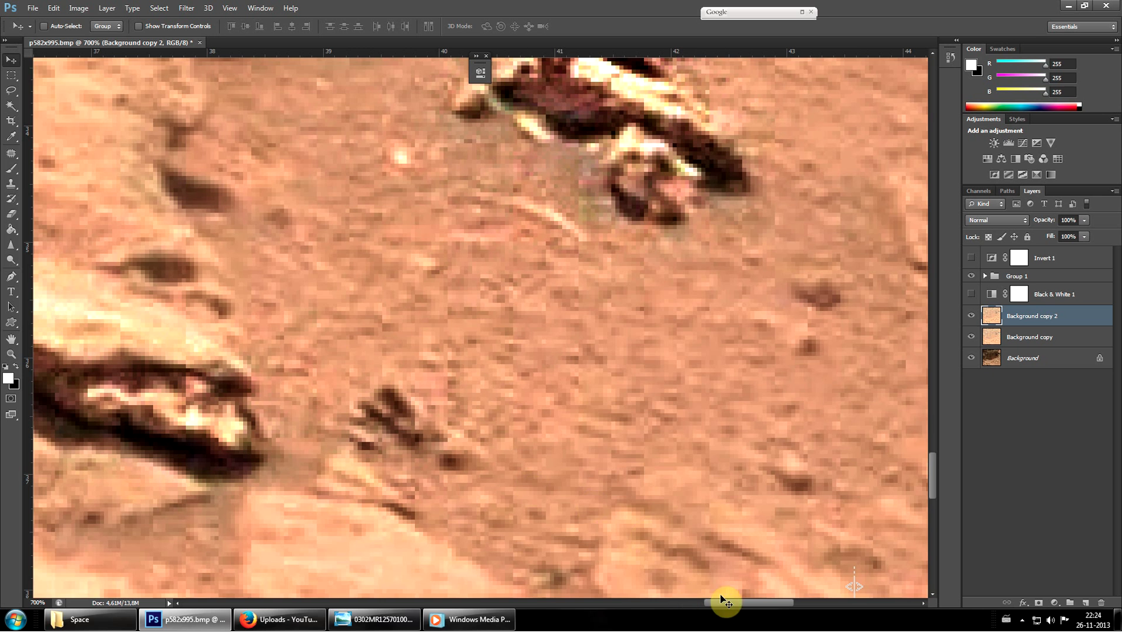
scroll(695, 541, down, 3)
key(ctrl+minus)
key(ctrl+minus)
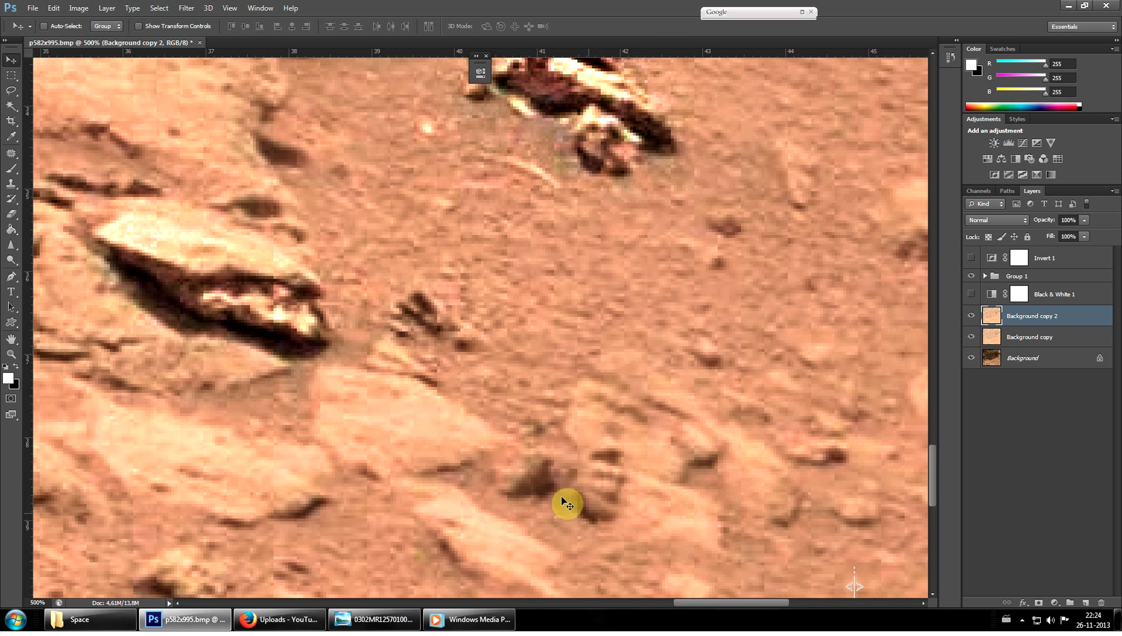
click(11, 246)
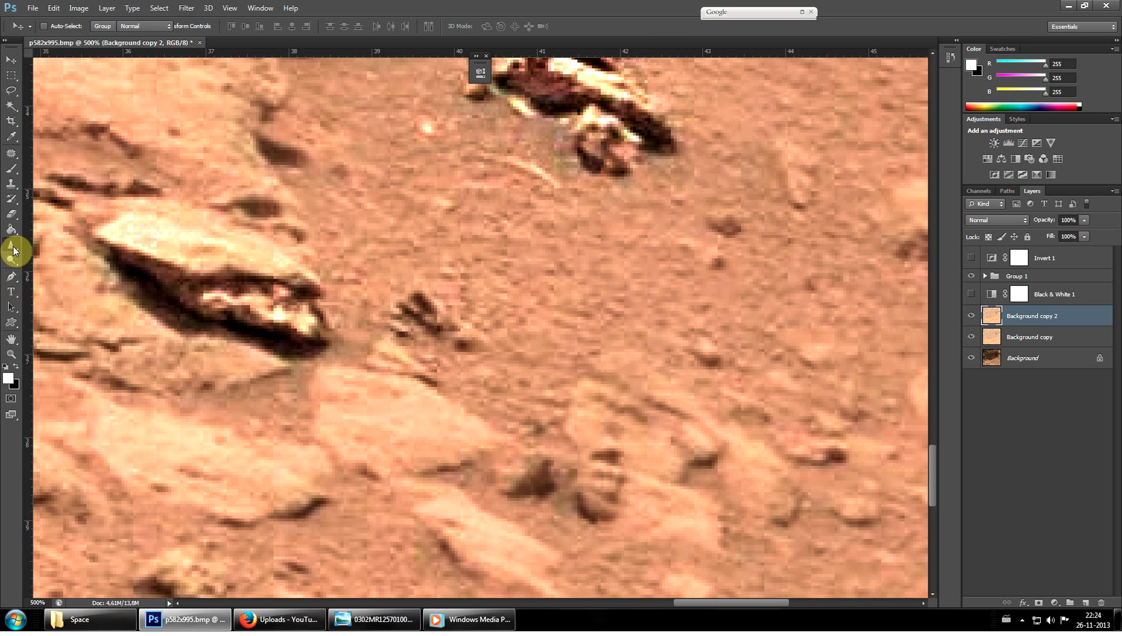
scroll(226, 195, up, 1)
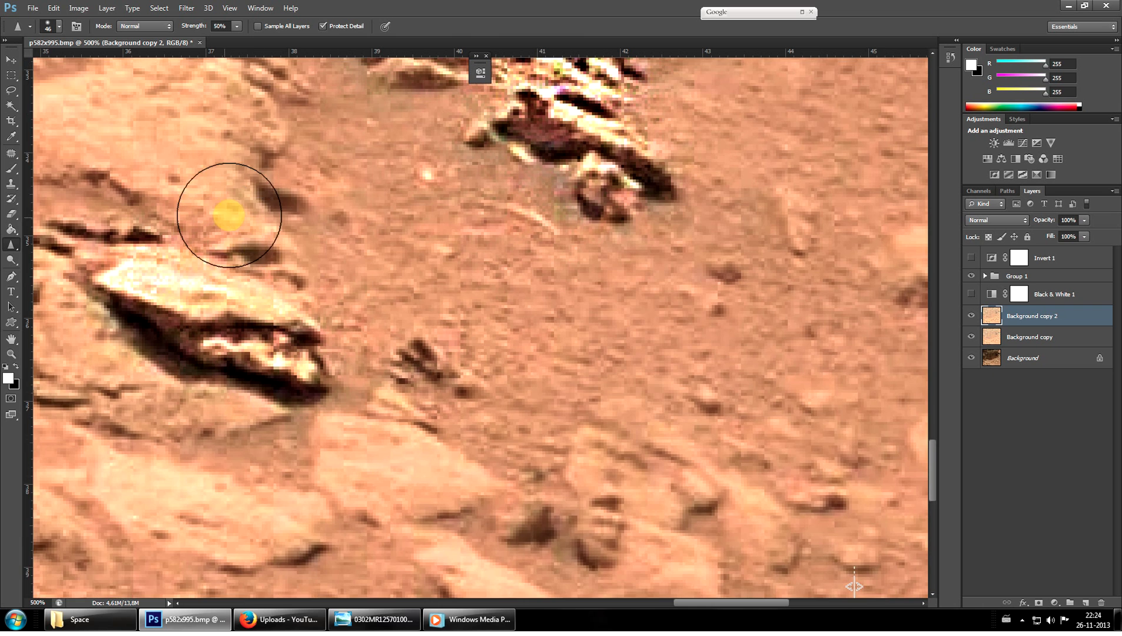
scroll(199, 198, up, 4)
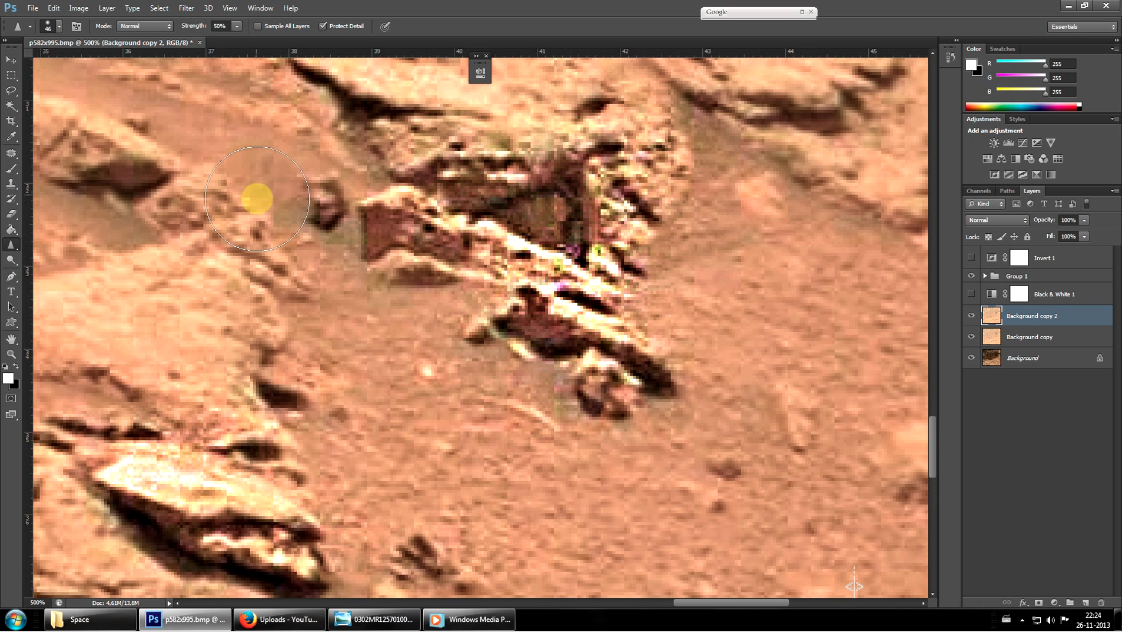
scroll(450, 234, up, 3)
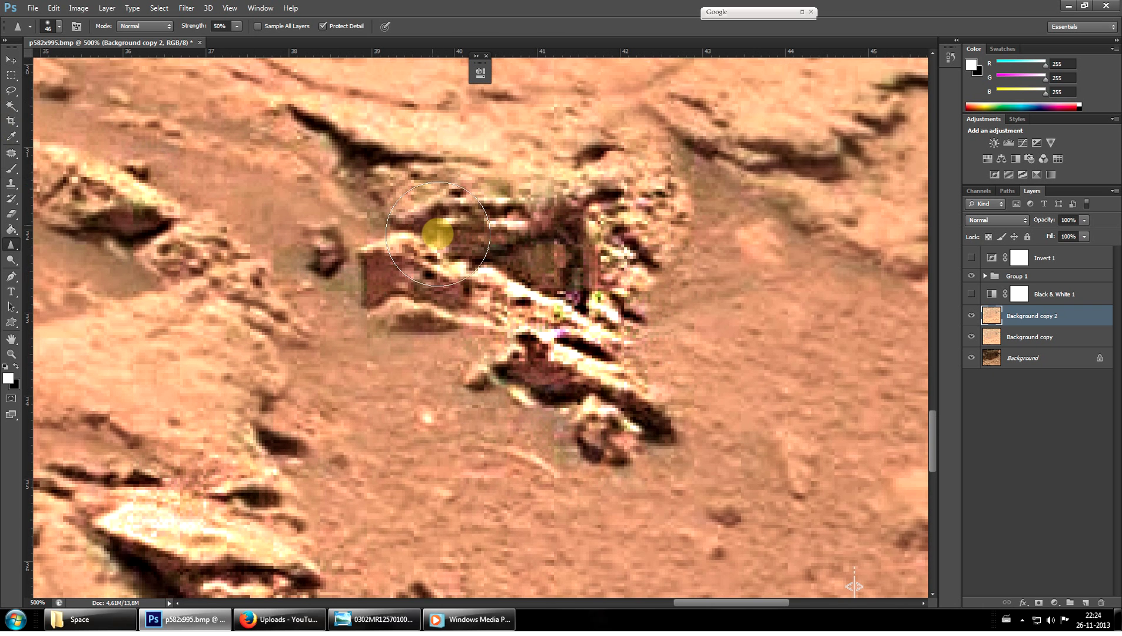
key(ctrl+minus)
key(ctrl+minus)
key(ctrl+minus)
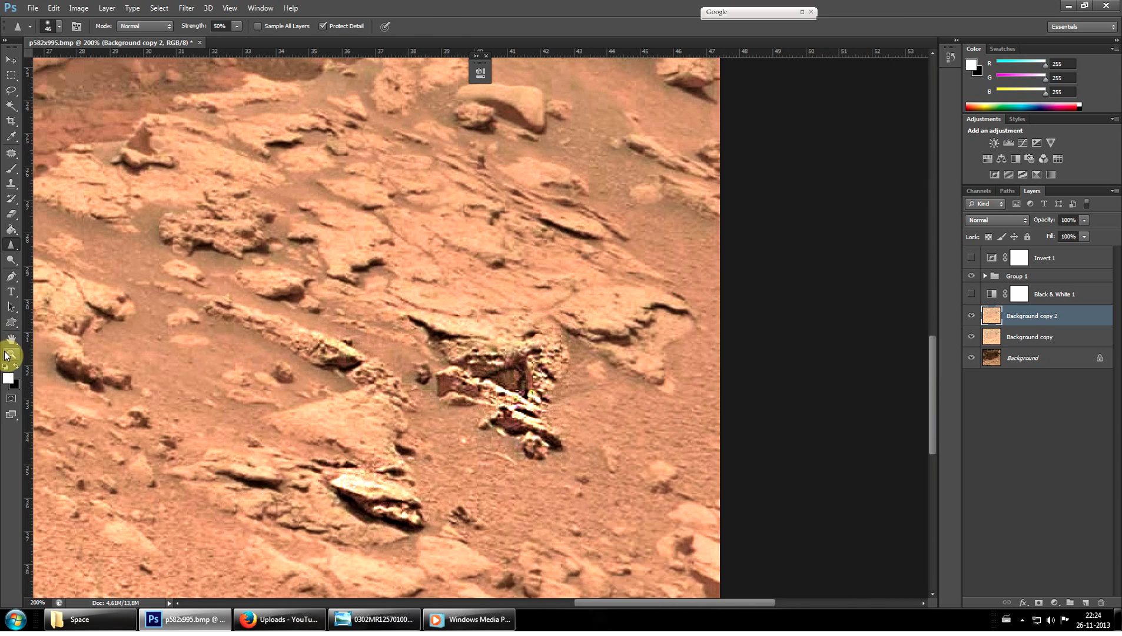
Sharpen the flat, pale rubble beside the small dark stone below the long narrow ridge at 50% strength.
click(8, 355)
drag(280, 376, 331, 375)
click(306, 359)
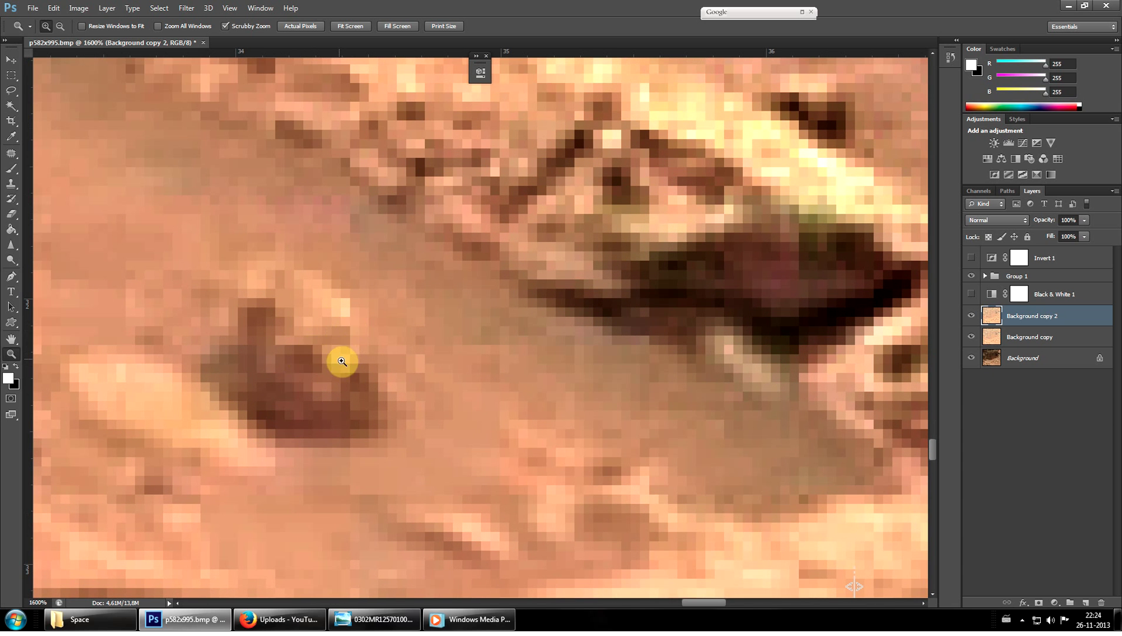
drag(346, 372, 525, 408)
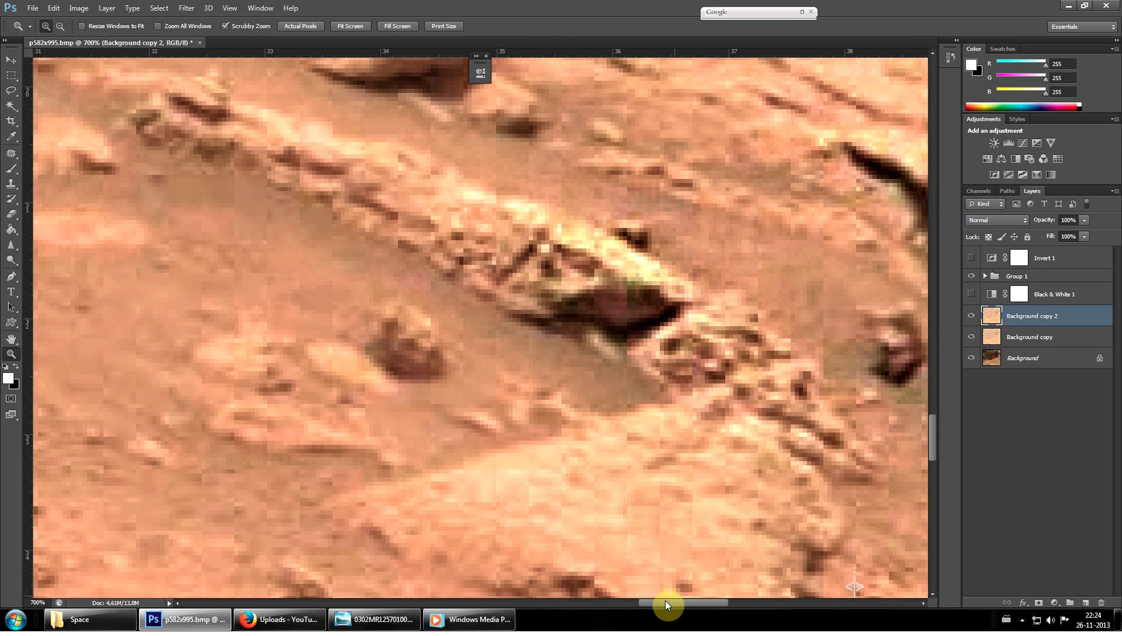
click(13, 247)
mouse_move(265, 376)
mouse_down()
mouse_move(268, 420)
mouse_move(293, 407)
mouse_move(274, 440)
mouse_move(224, 480)
mouse_up()
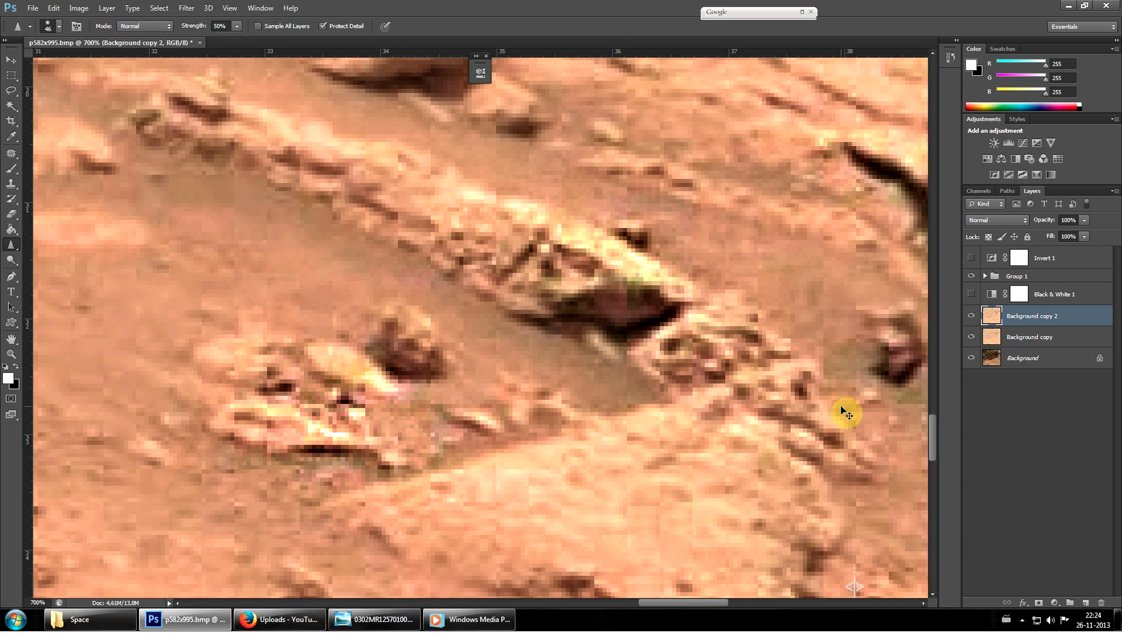
Sharpen the upper end of the long narrow rock ridge at 50% strength.
key(ctrl+minus)
key(ctrl+minus)
mouse_move(350, 213)
mouse_down()
mouse_move(222, 211)
mouse_move(200, 180)
mouse_up()
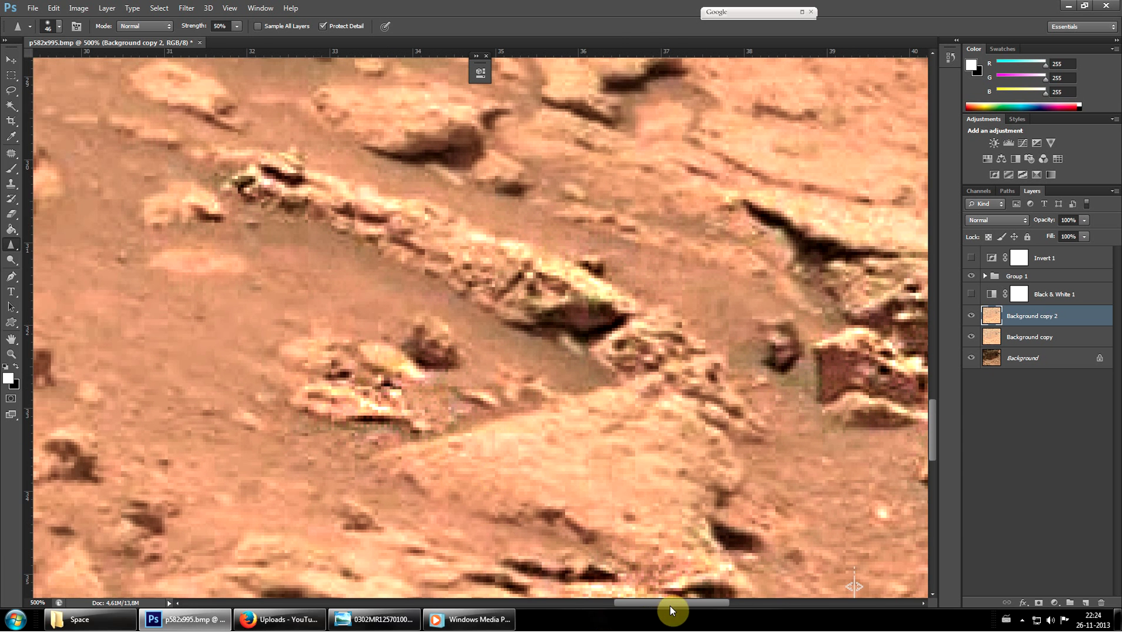
Examine the small rounded stone between the long narrow ridge and the triangular recess at up to 800% magnification.
drag(670, 603, 720, 602)
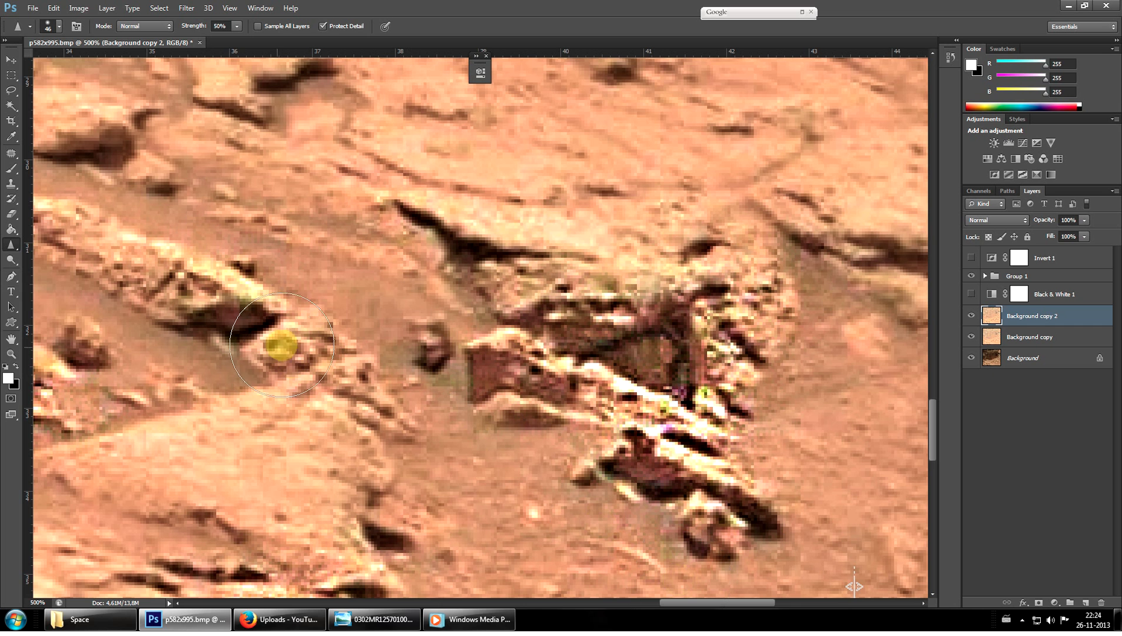
mouse_move(510, 358)
mouse_down()
mouse_move(471, 381)
mouse_move(533, 359)
mouse_move(487, 330)
mouse_move(691, 401)
mouse_move(626, 412)
mouse_move(492, 345)
mouse_move(490, 330)
mouse_move(527, 330)
mouse_move(490, 374)
mouse_move(537, 376)
mouse_move(548, 341)
mouse_move(485, 368)
mouse_move(410, 376)
mouse_up()
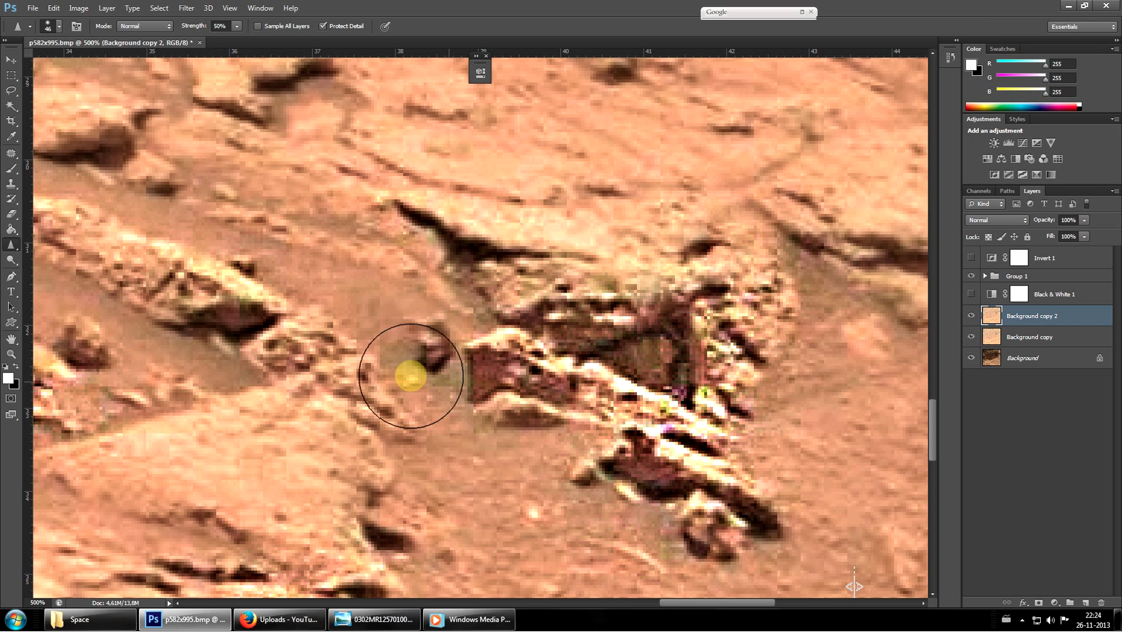
click(7, 354)
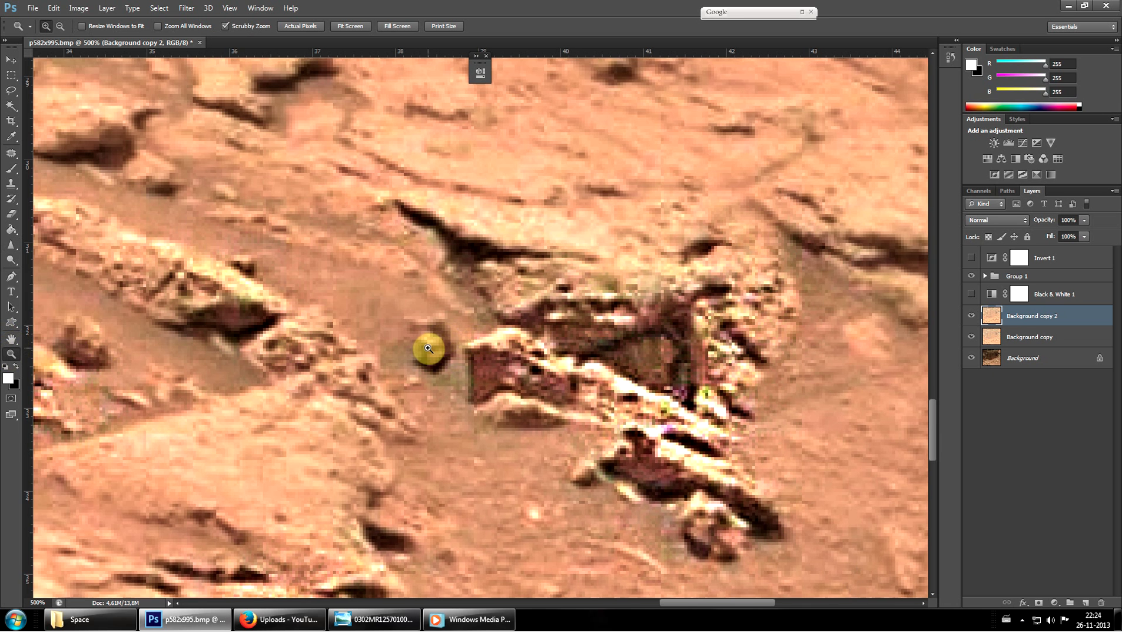
click(446, 338)
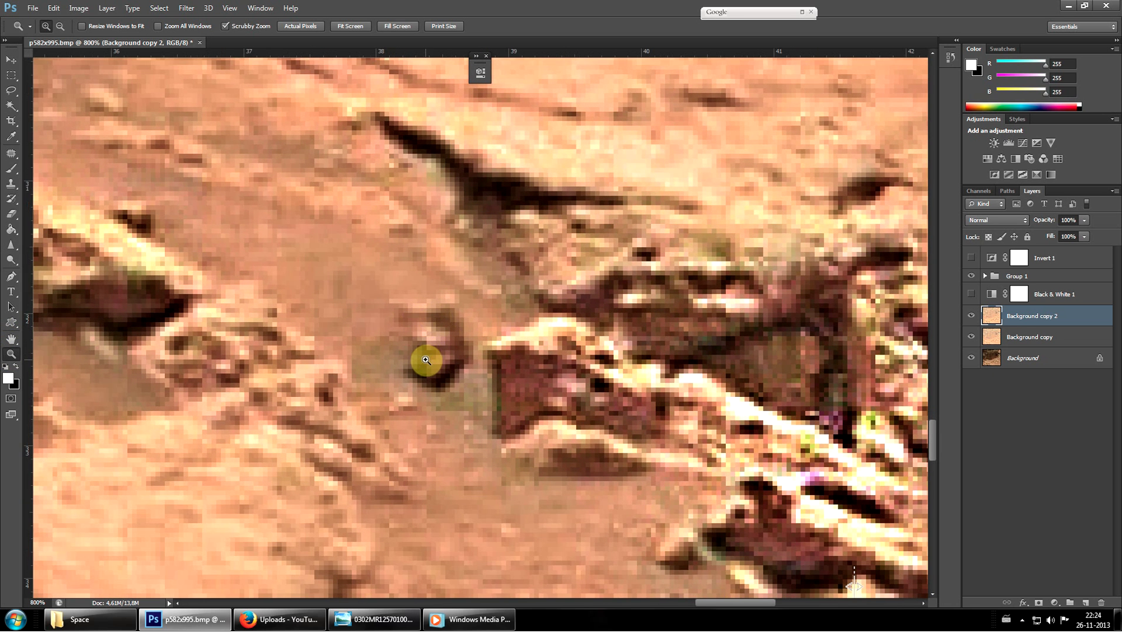
alt+click(480, 321)
alt+click(700, 241)
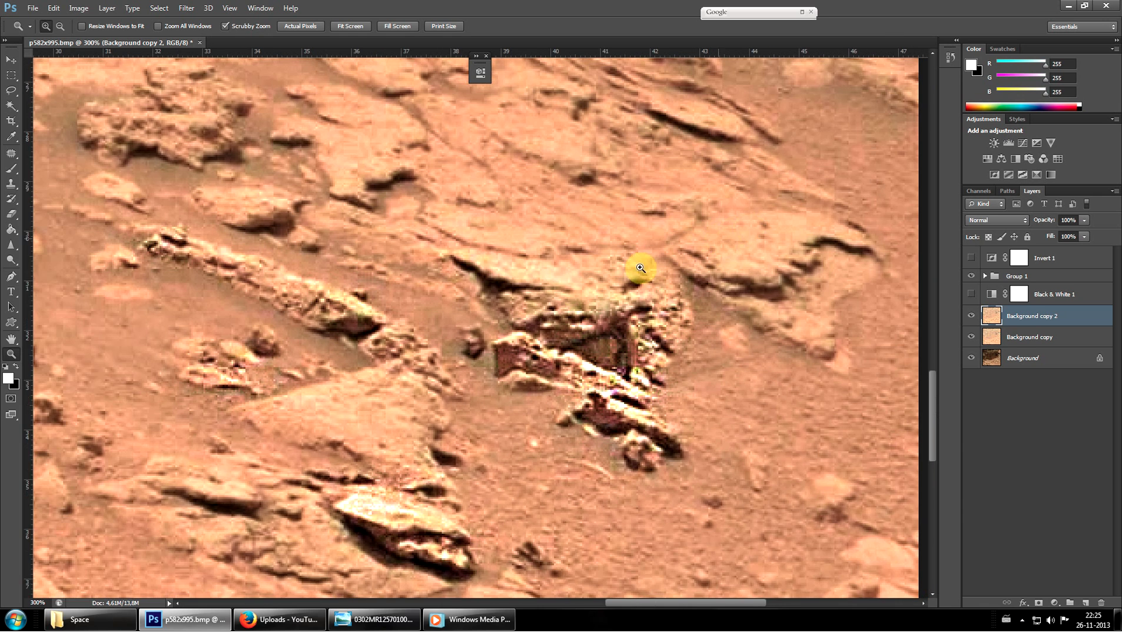
Sharpen the pitted pale rock near the smooth curved boulder above the slope at 50% strength.
scroll(531, 318, up, 3)
scroll(554, 292, up, 10)
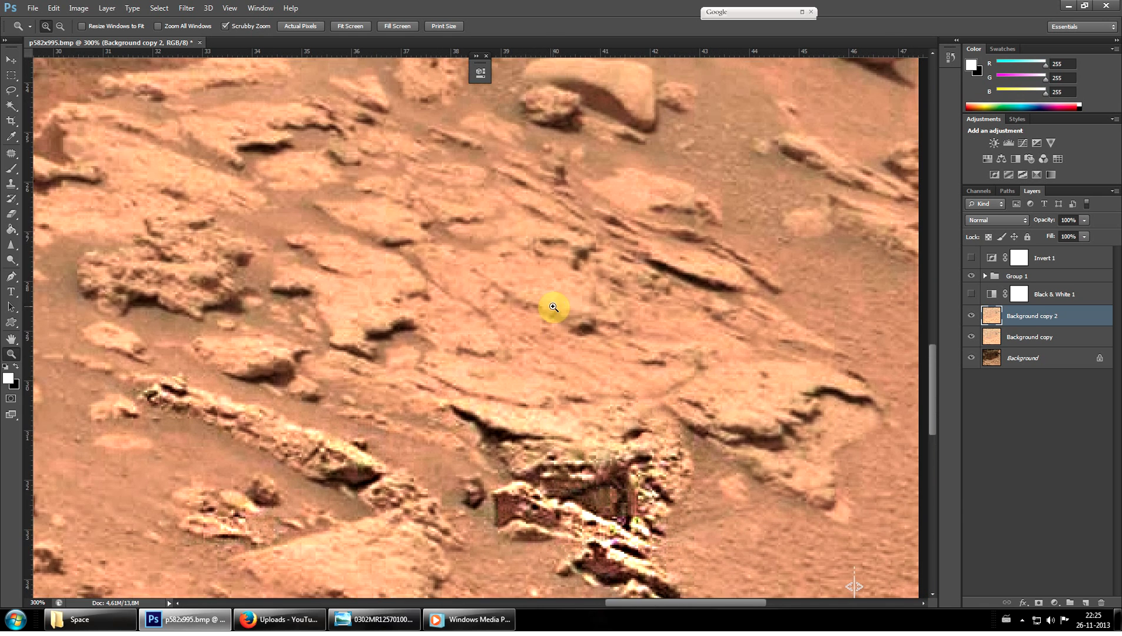
scroll(410, 383, up, 2)
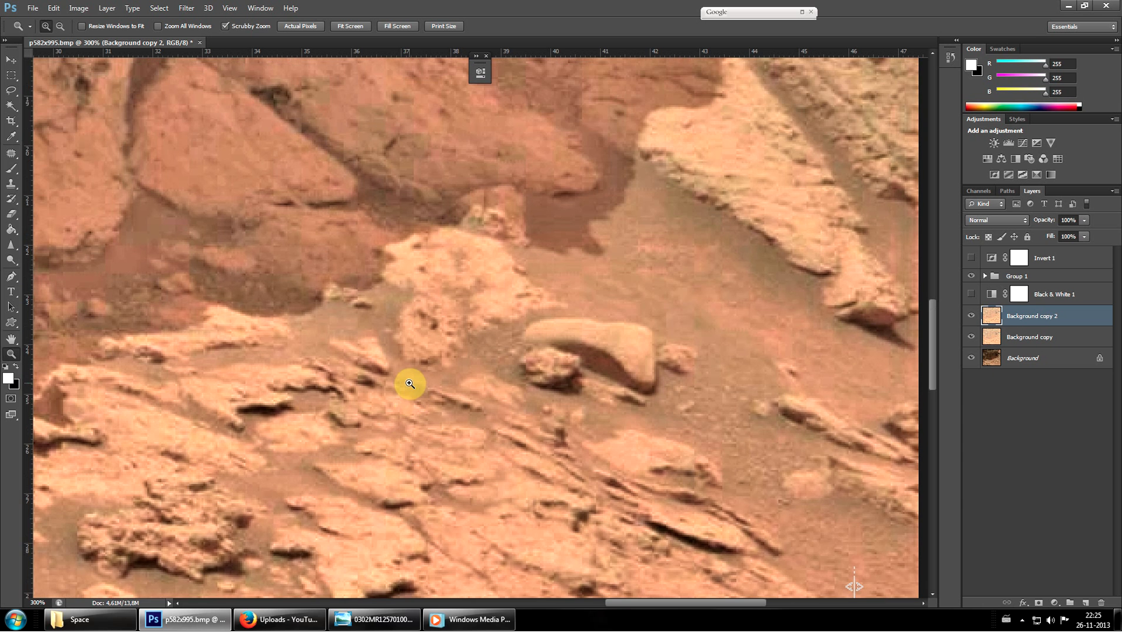
drag(419, 357, 425, 333)
click(11, 244)
mouse_move(430, 287)
mouse_down()
mouse_move(392, 345)
mouse_move(448, 329)
mouse_up()
drag(586, 287, 518, 329)
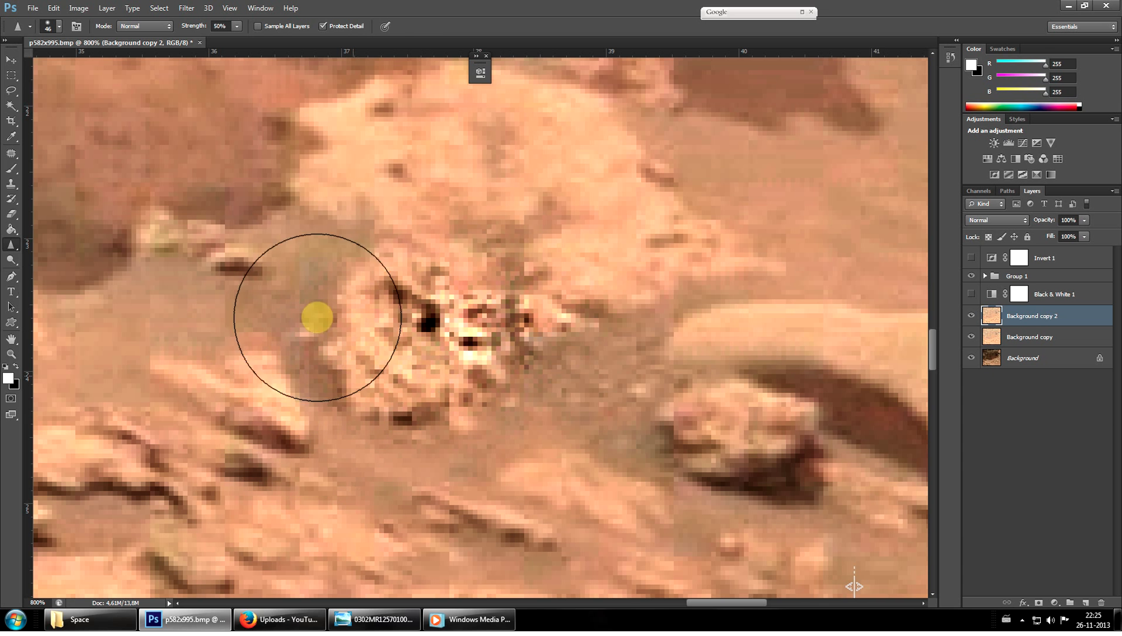
click(11, 59)
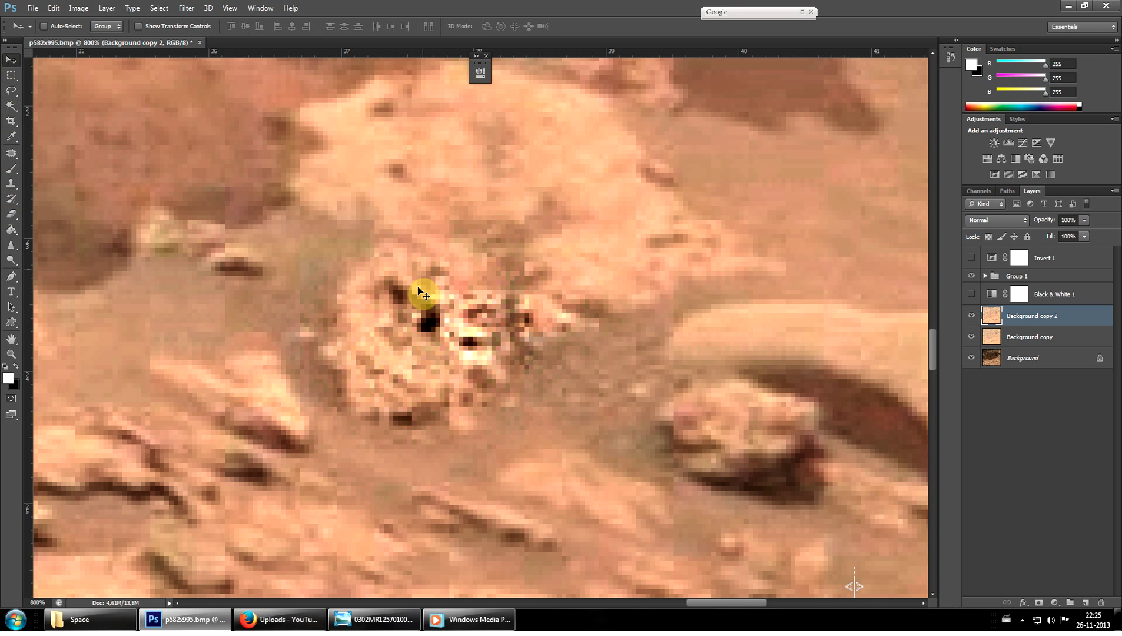
Survey the full width of the rock wall and slope at 100% magnification.
key(ctrl+minus)
key(ctrl+minus)
key(ctrl+minus)
key(ctrl+minus)
key(ctrl+minus)
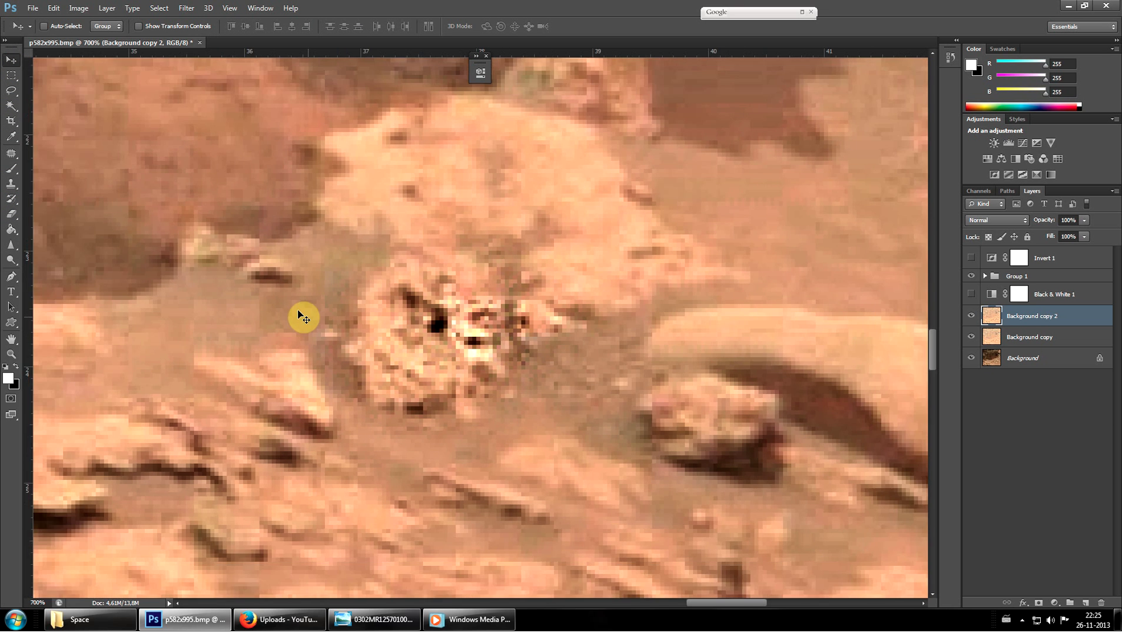
key(ctrl+minus)
key(ctrl+minus)
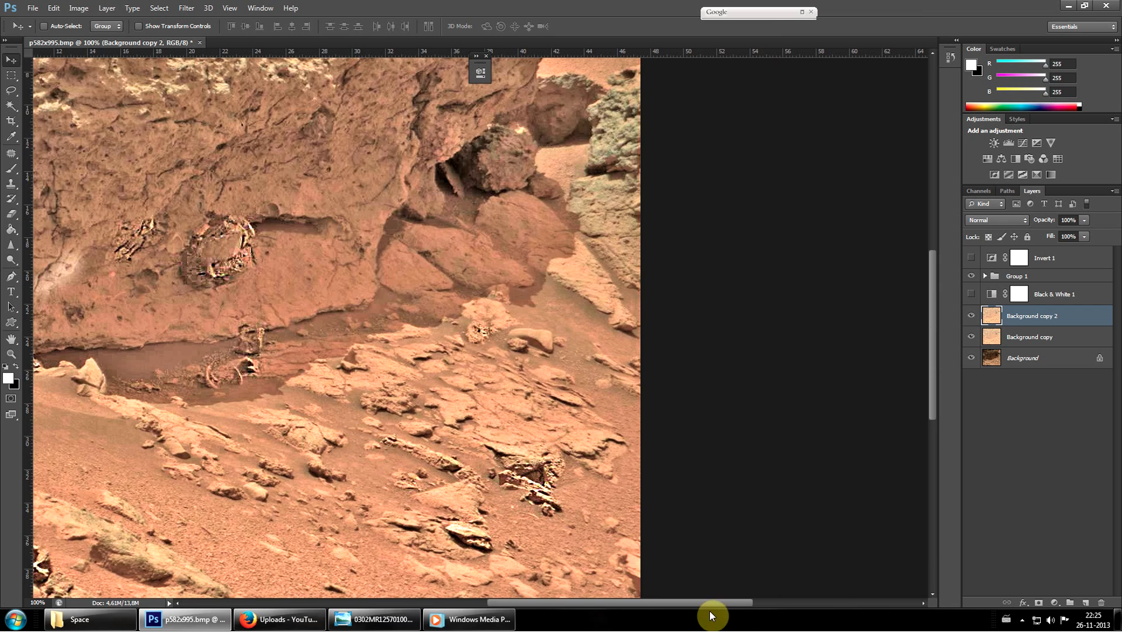
drag(706, 602, 644, 601)
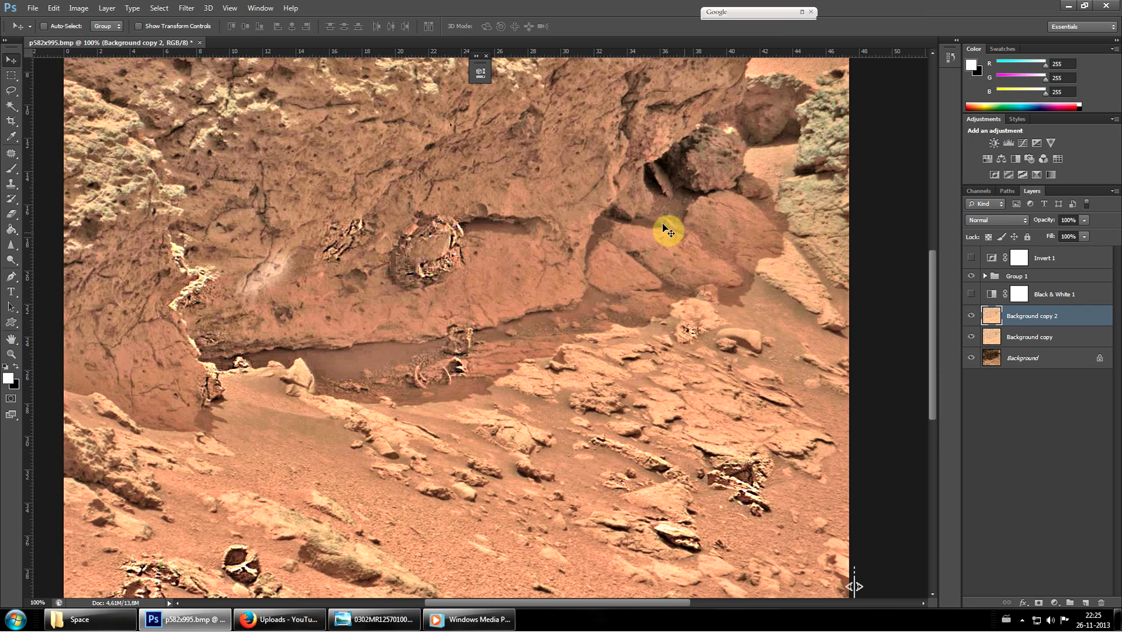
Sharpen the pale streak with the dark crack on the shaded rock wall at 50% strength.
click(11, 353)
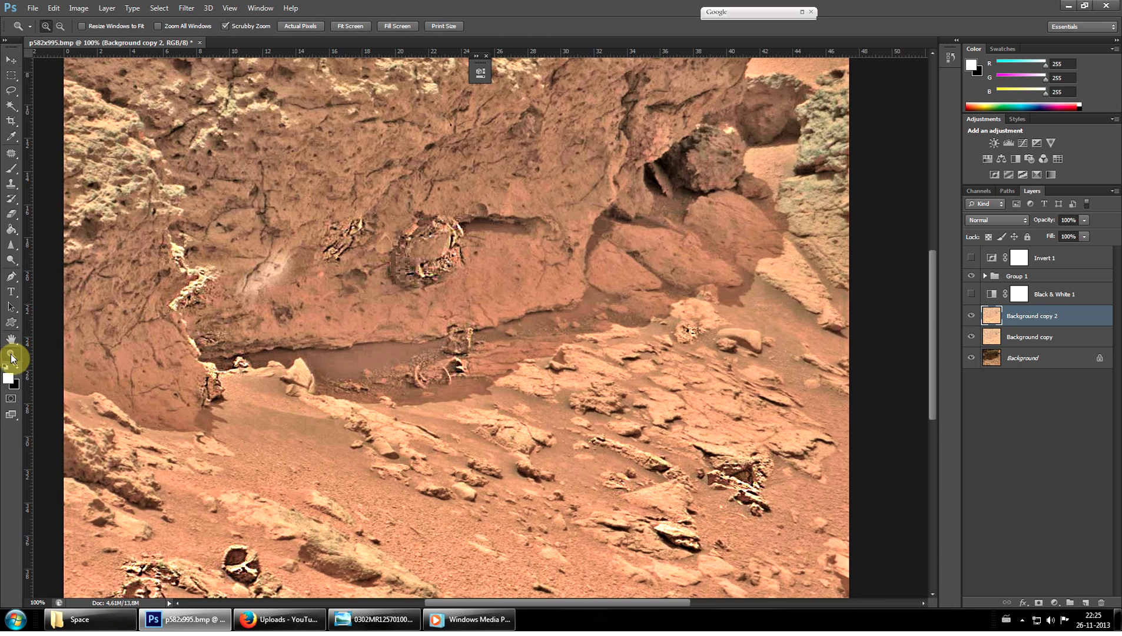
click(266, 318)
click(270, 277)
click(281, 270)
click(282, 271)
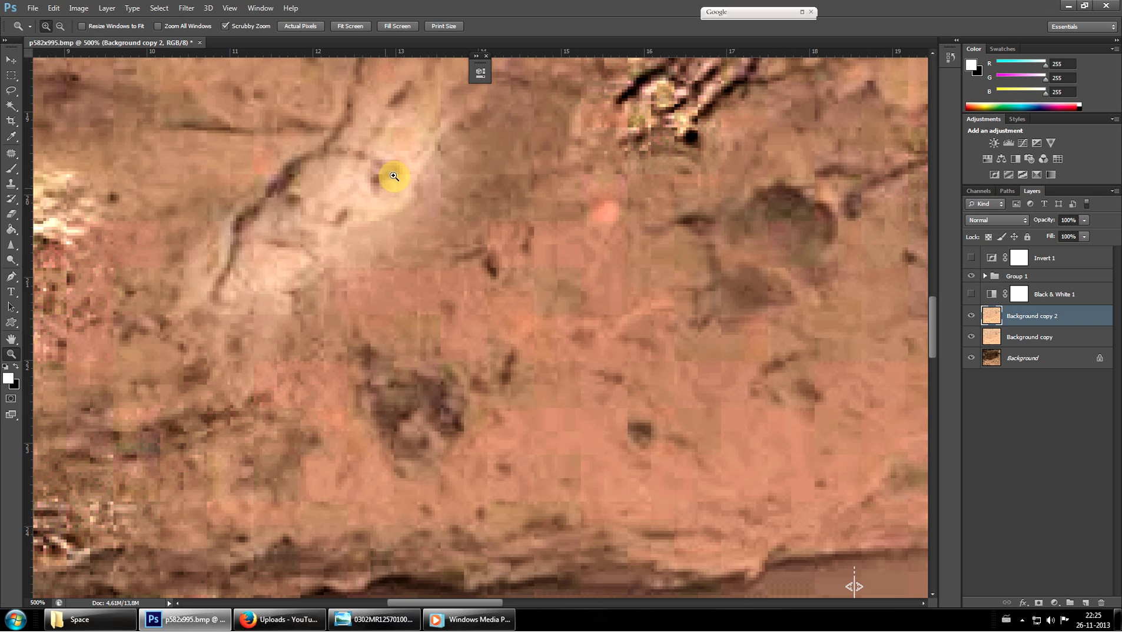
click(12, 243)
mouse_move(313, 195)
mouse_down()
mouse_move(281, 224)
mouse_move(318, 235)
mouse_up()
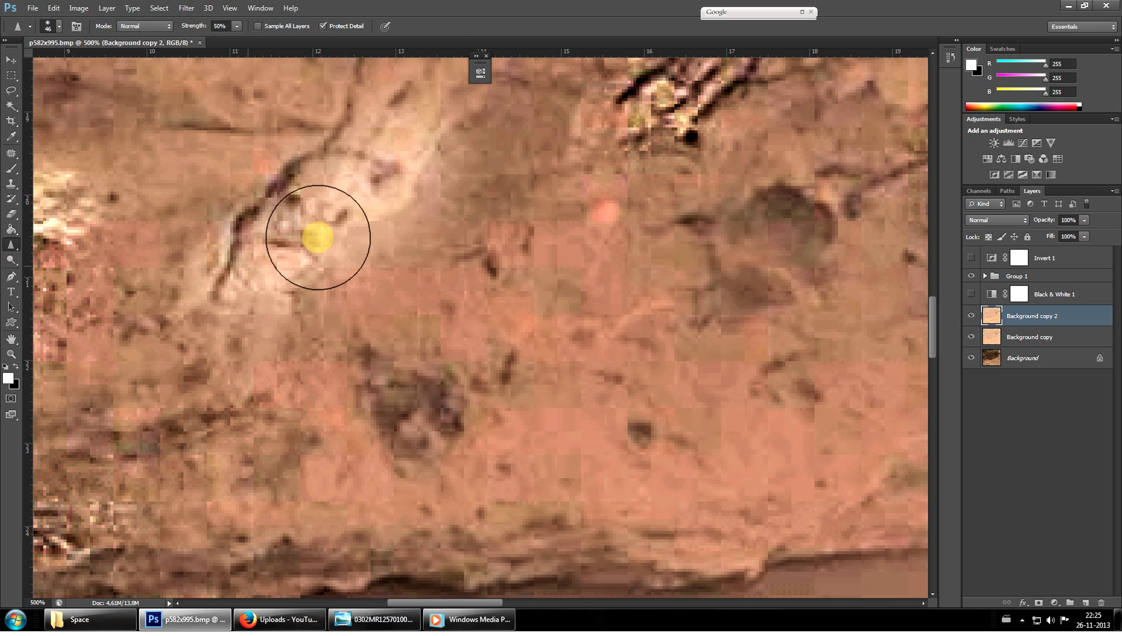
mouse_move(376, 174)
mouse_down()
mouse_move(431, 110)
mouse_move(400, 188)
mouse_move(375, 108)
mouse_move(271, 192)
mouse_move(218, 293)
mouse_move(357, 260)
mouse_move(407, 96)
mouse_move(188, 170)
mouse_move(7, 138)
mouse_move(68, 130)
mouse_move(25, 62)
mouse_up()
click(16, 60)
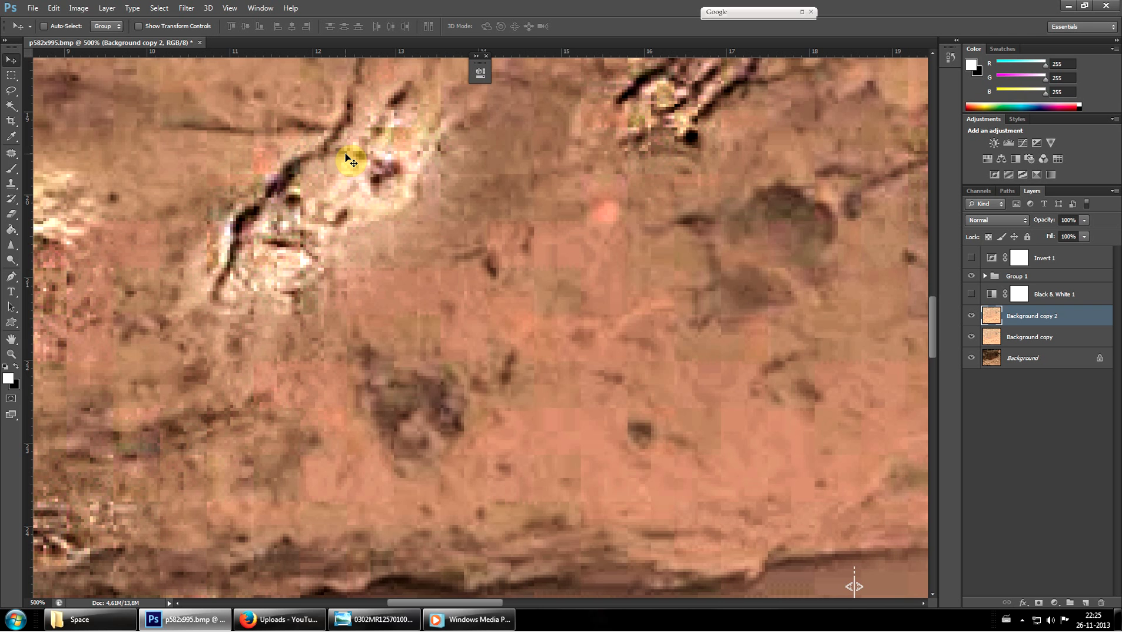
Dodge the dark patch on the rock wall below the pale streak, using Midtones at 50% exposure.
scroll(462, 400, down, 1)
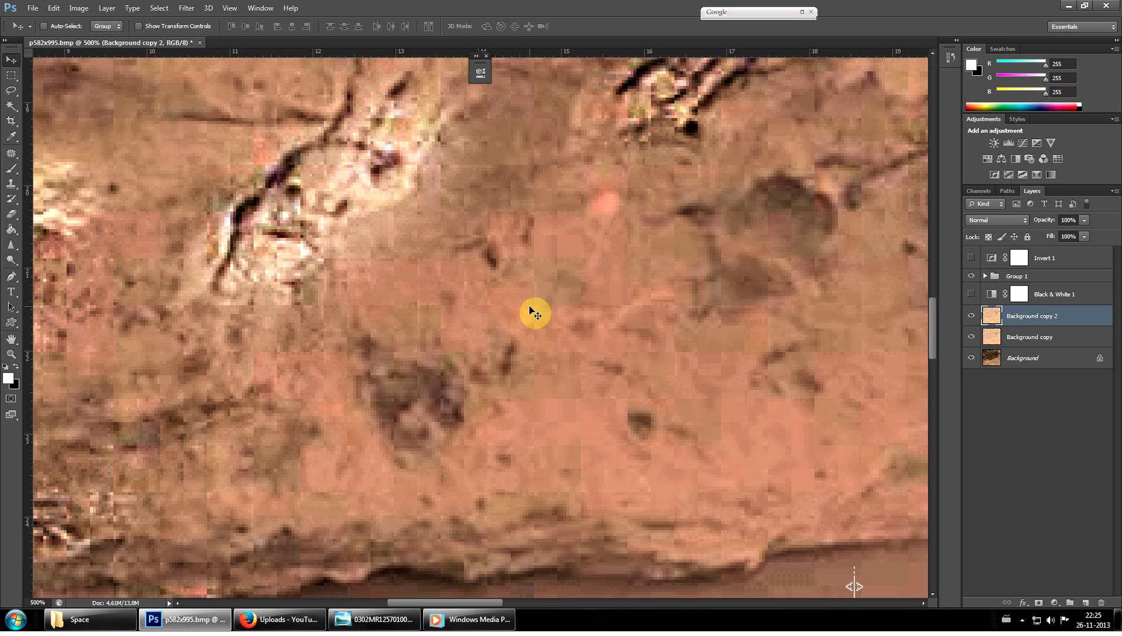
scroll(533, 307, up, 4)
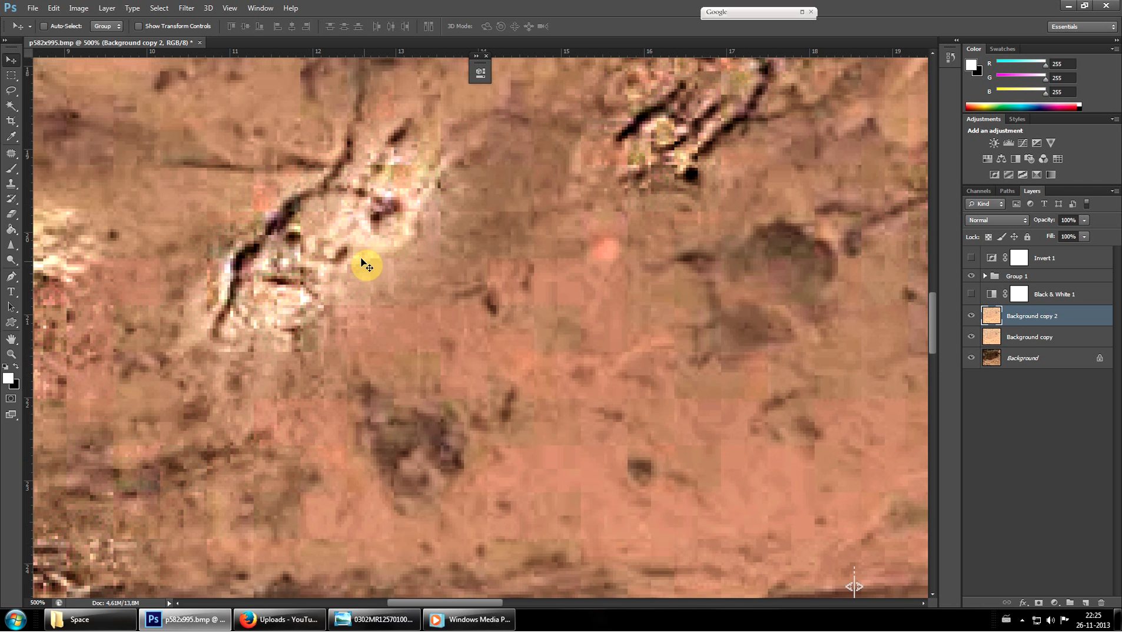
scroll(431, 319, down, 3)
scroll(428, 319, up, 3)
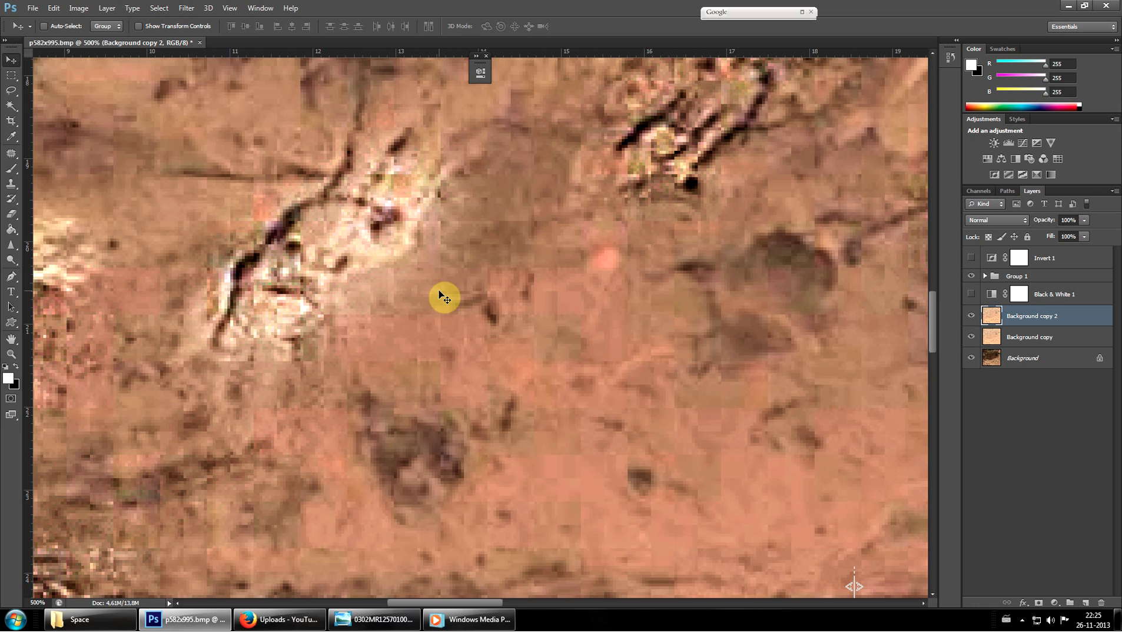
scroll(444, 300, down, 7)
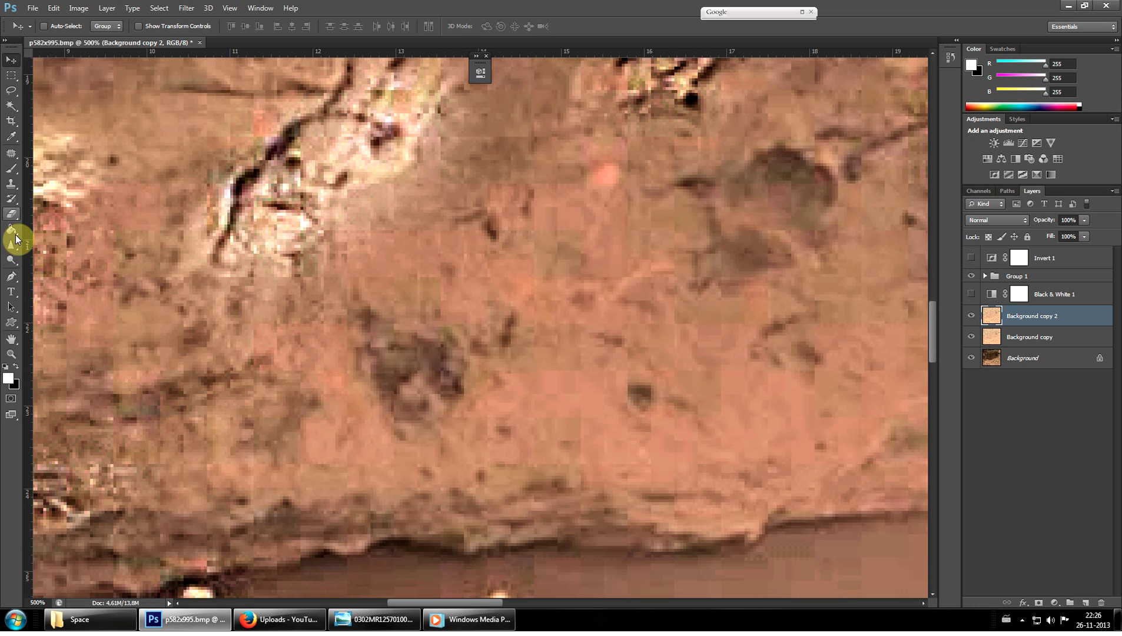
click(10, 244)
click(11, 260)
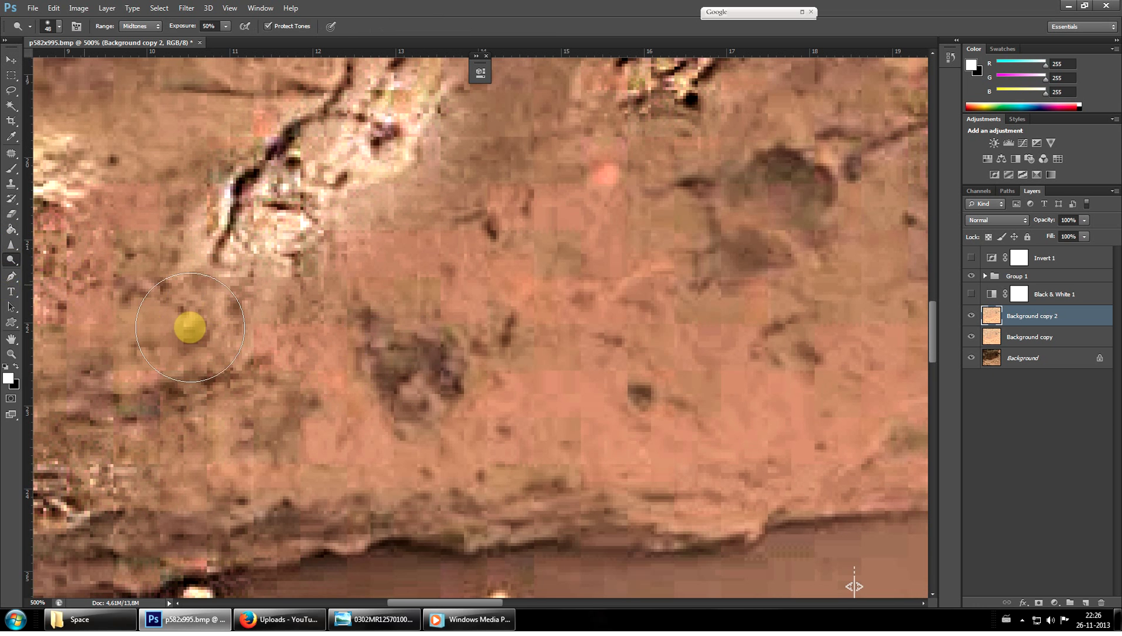
click(419, 398)
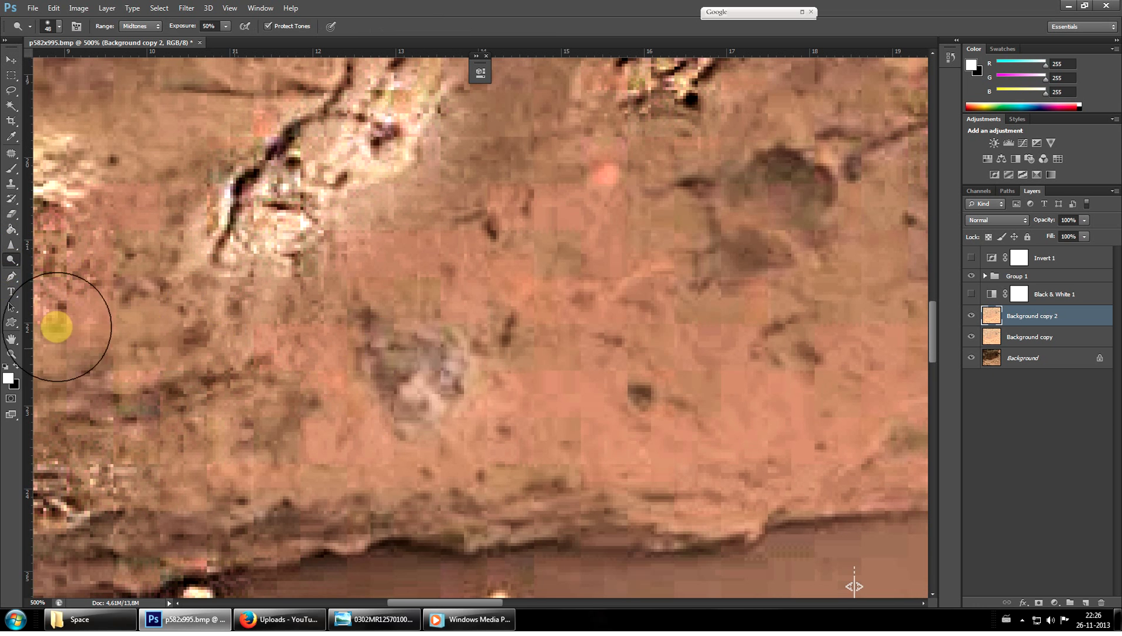
Sharpen the dodged patch and the wall area up to the pale streak at 50% strength.
click(11, 244)
mouse_move(447, 377)
mouse_down()
mouse_move(408, 421)
mouse_move(340, 413)
mouse_move(446, 349)
mouse_move(498, 341)
mouse_move(379, 380)
mouse_move(308, 495)
mouse_move(575, 422)
mouse_move(414, 453)
mouse_move(339, 410)
mouse_move(437, 335)
mouse_move(414, 342)
mouse_move(493, 336)
mouse_move(344, 313)
mouse_move(301, 281)
mouse_move(312, 293)
mouse_move(575, 306)
mouse_move(566, 283)
mouse_move(473, 292)
mouse_move(352, 414)
mouse_move(392, 450)
mouse_move(357, 467)
mouse_move(345, 274)
mouse_move(362, 238)
mouse_move(295, 282)
mouse_up()
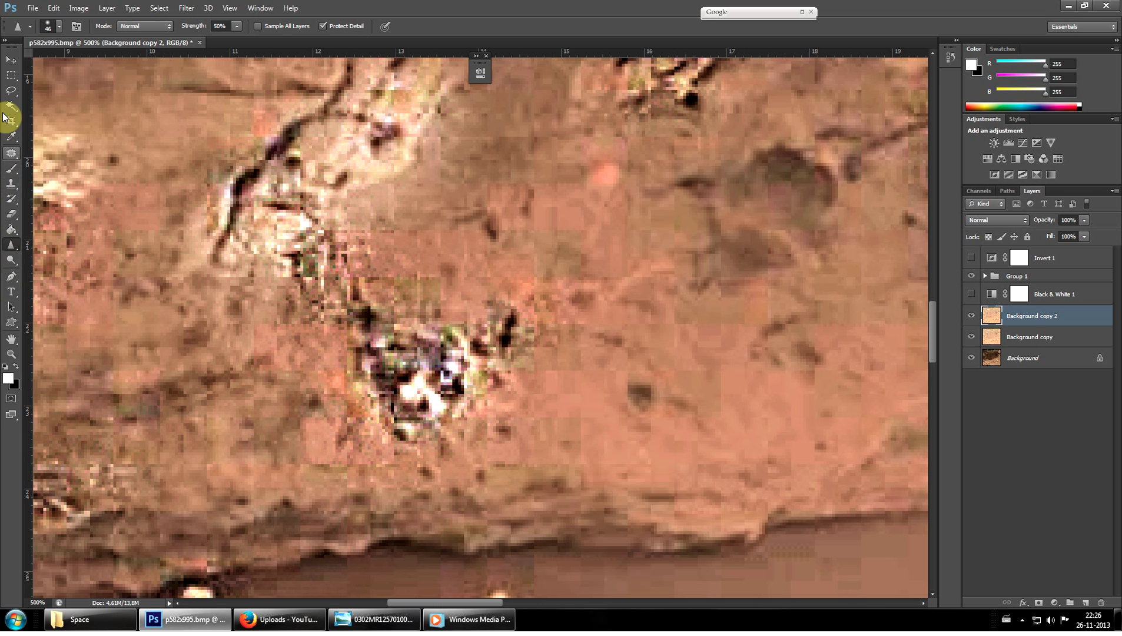
click(10, 60)
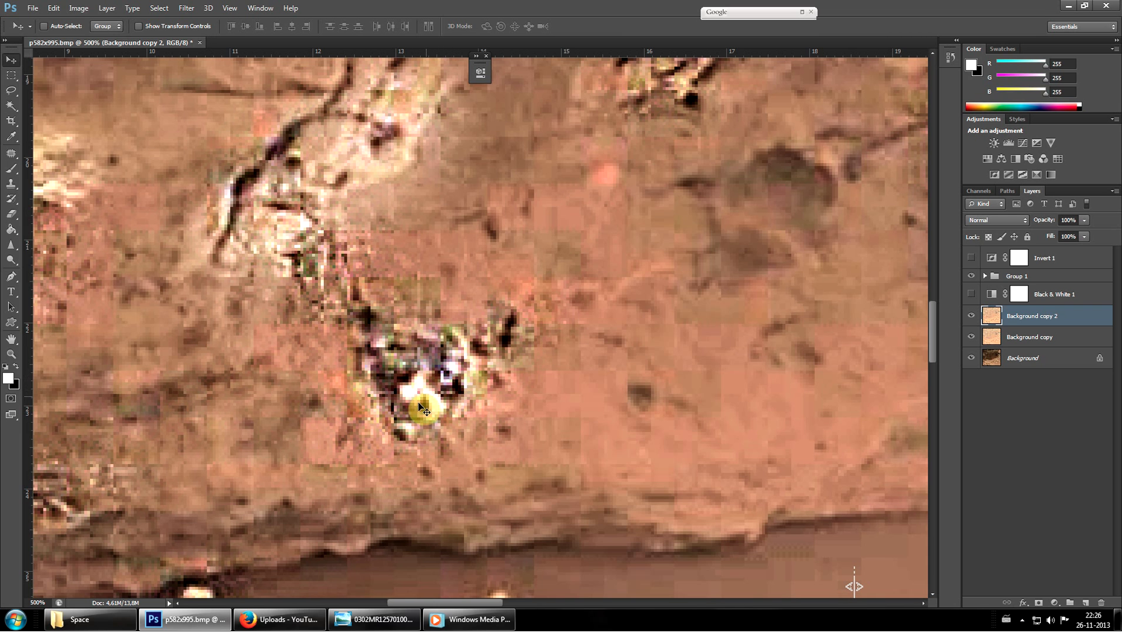
right_click(408, 432)
click(355, 509)
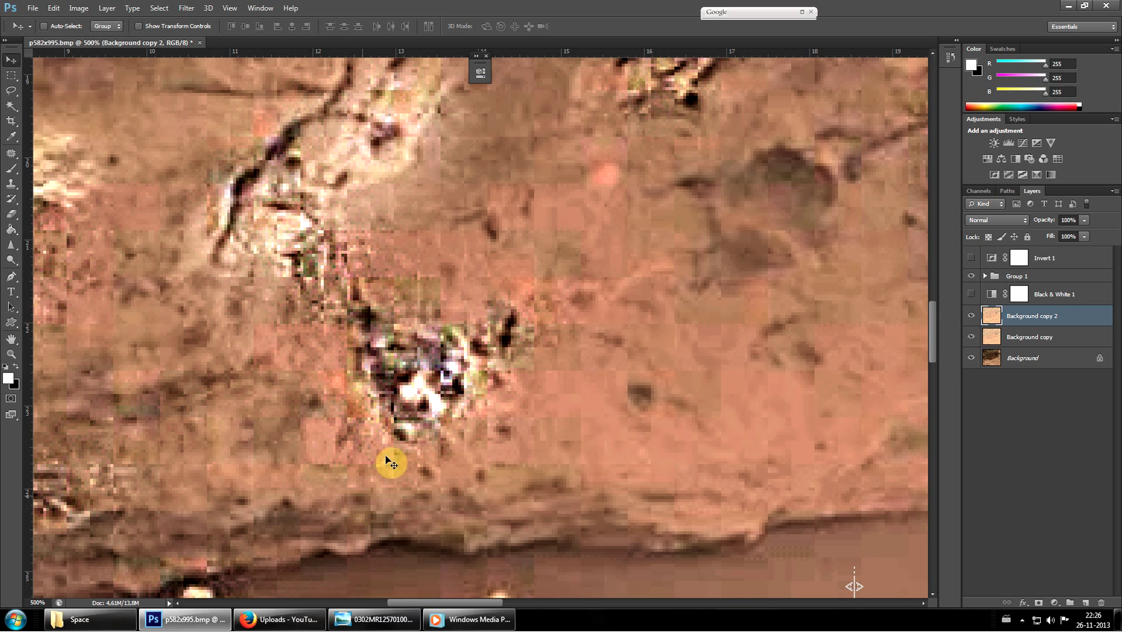
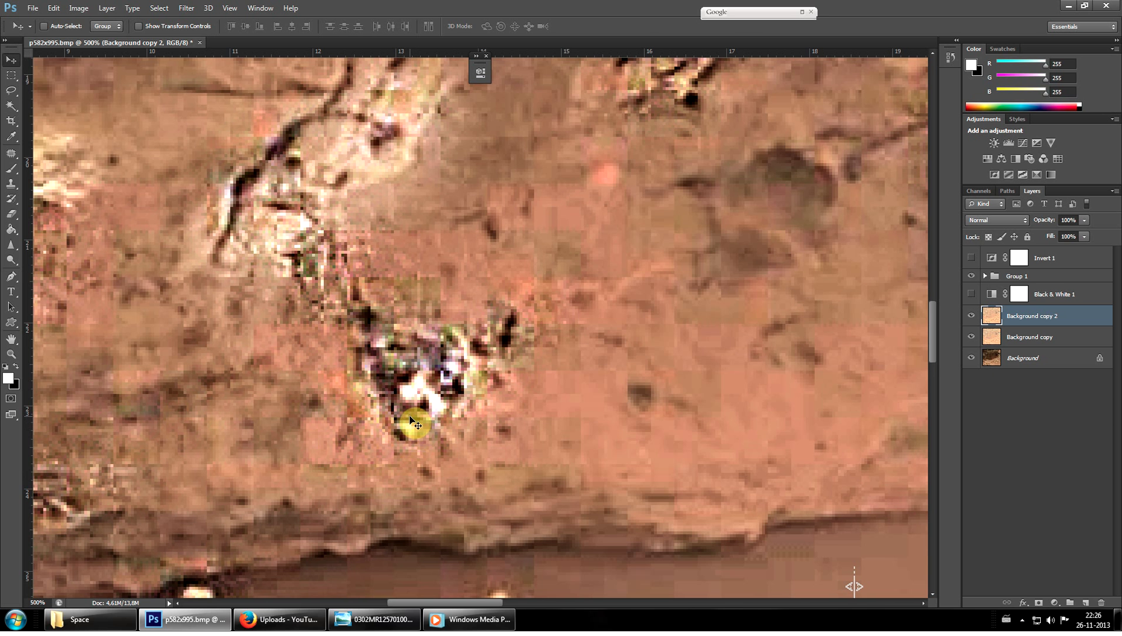
Dodge the dark round patch on the rock wall between the skull-like patch and the large hollow, using Midtones at 50% exposure.
key(ctrl+minus)
scroll(414, 411, up, 2)
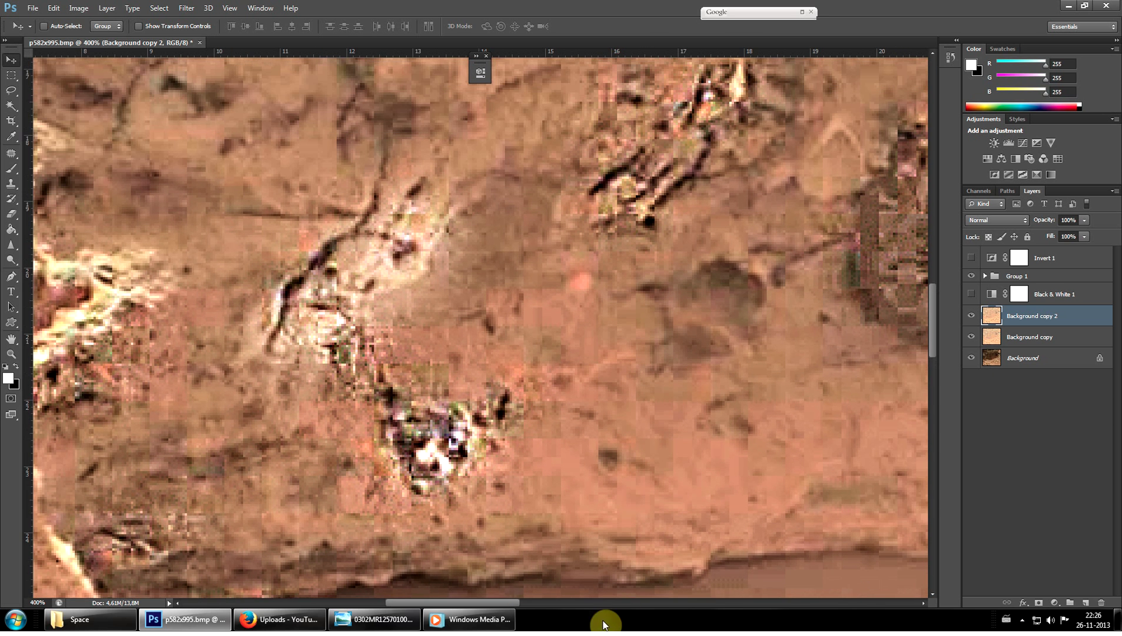
drag(470, 603, 511, 604)
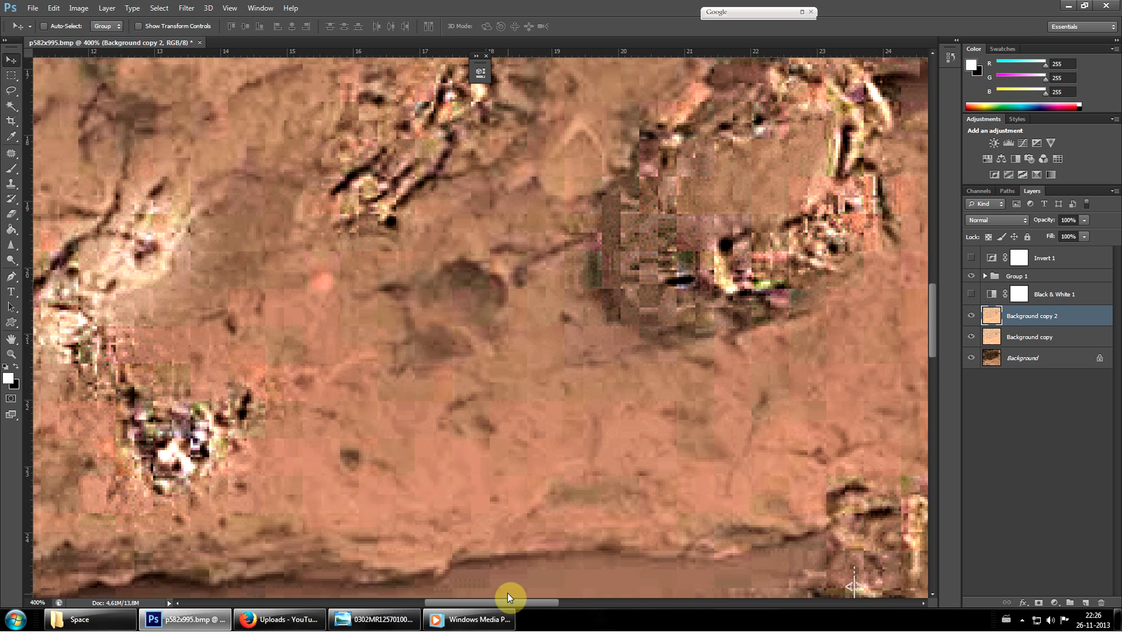
scroll(463, 446, up, 2)
scroll(463, 445, up, 1)
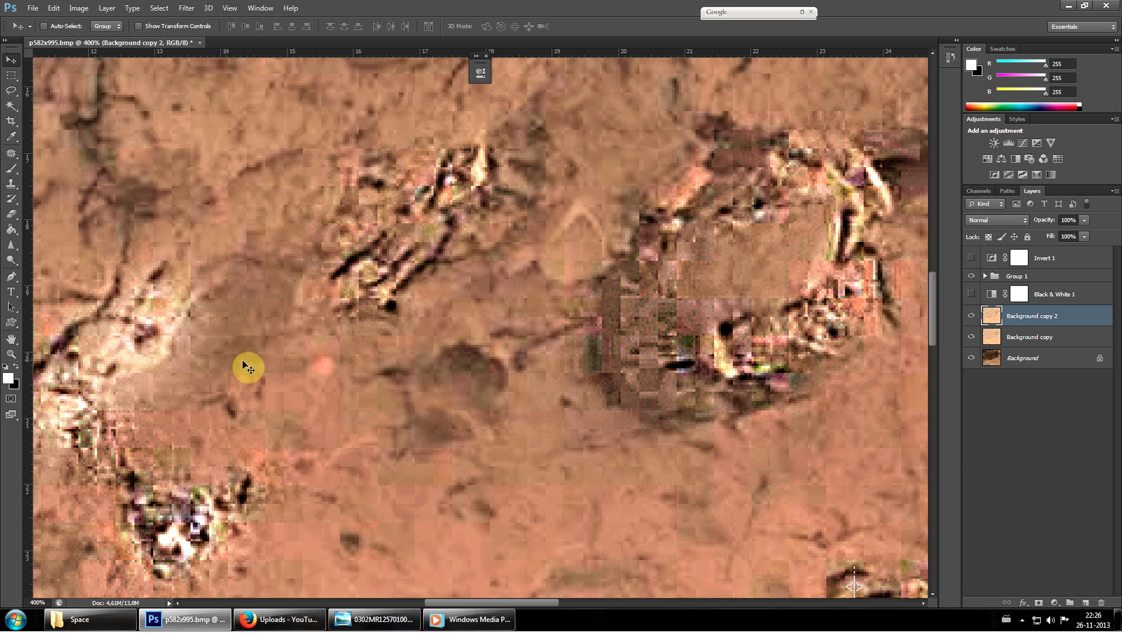
click(11, 353)
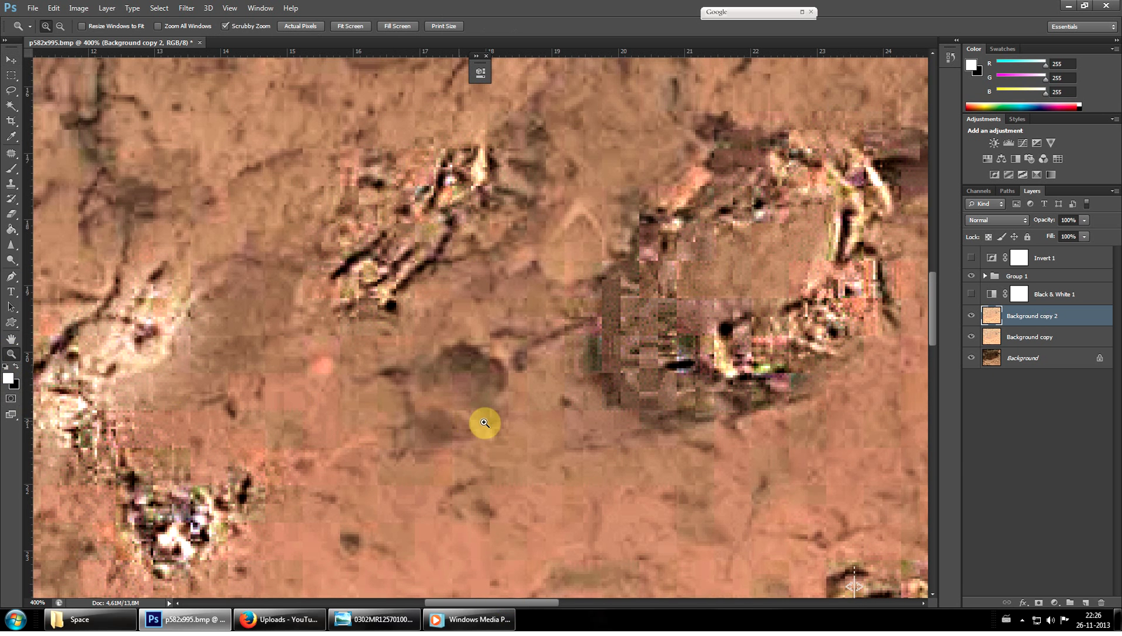
drag(484, 420, 483, 421)
click(434, 401)
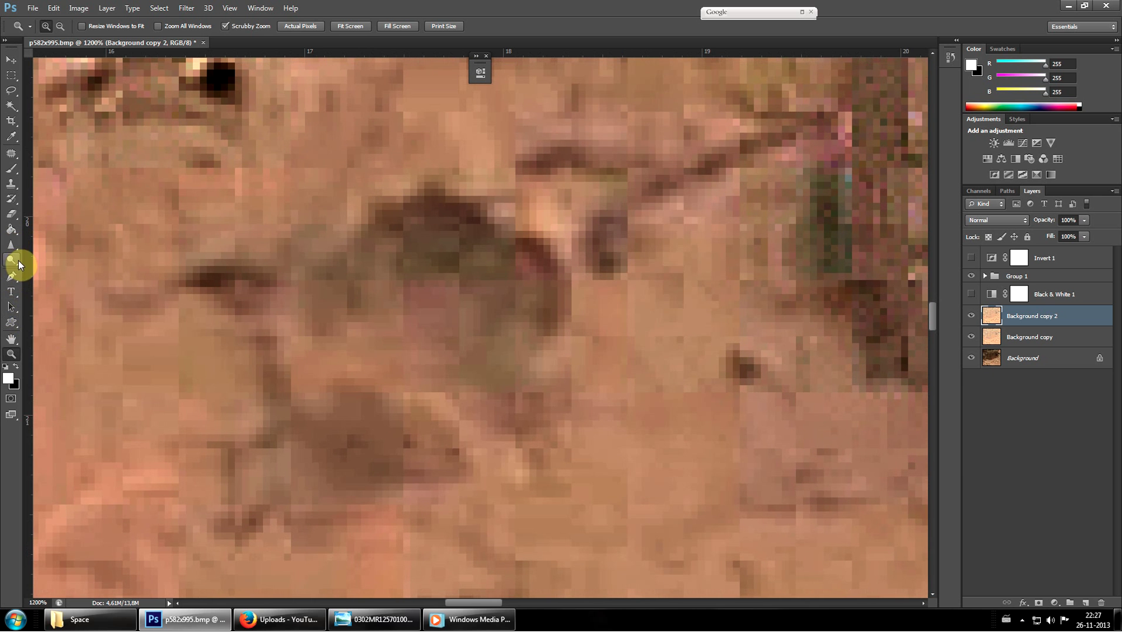
click(14, 261)
click(452, 284)
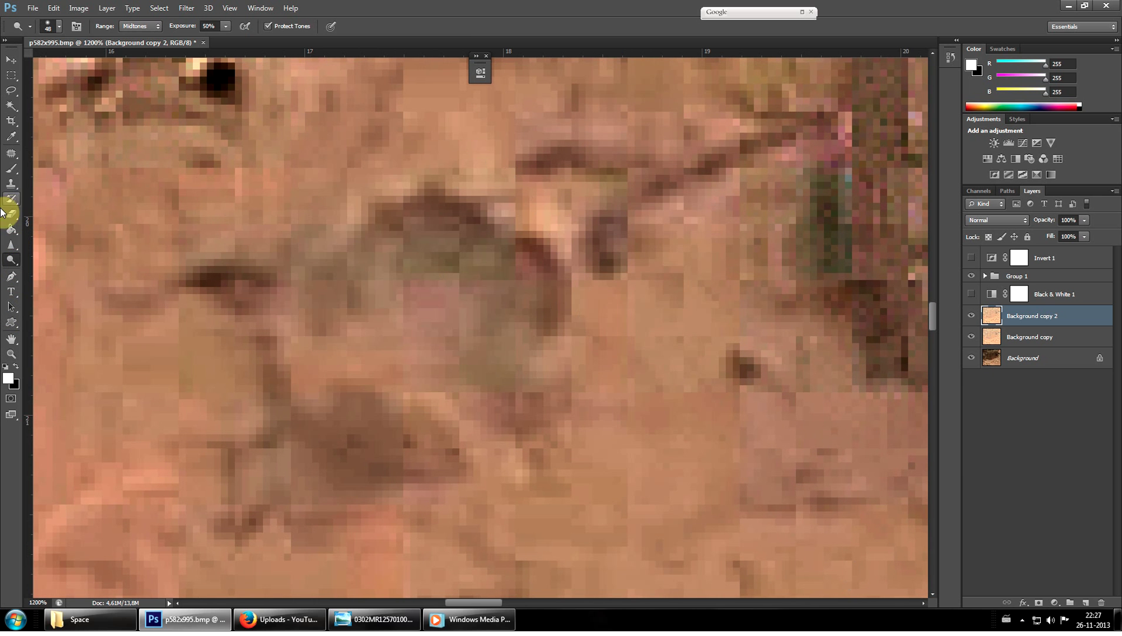
Sharpen the dodged round patch and the dark spot just below it at 50% strength.
click(11, 244)
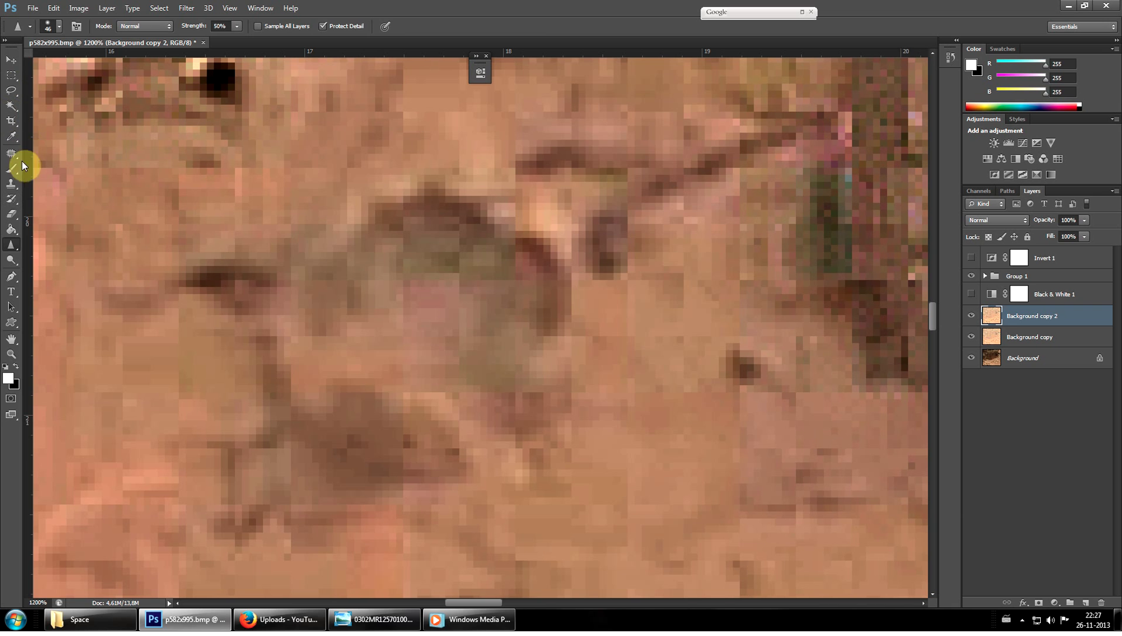
click(11, 60)
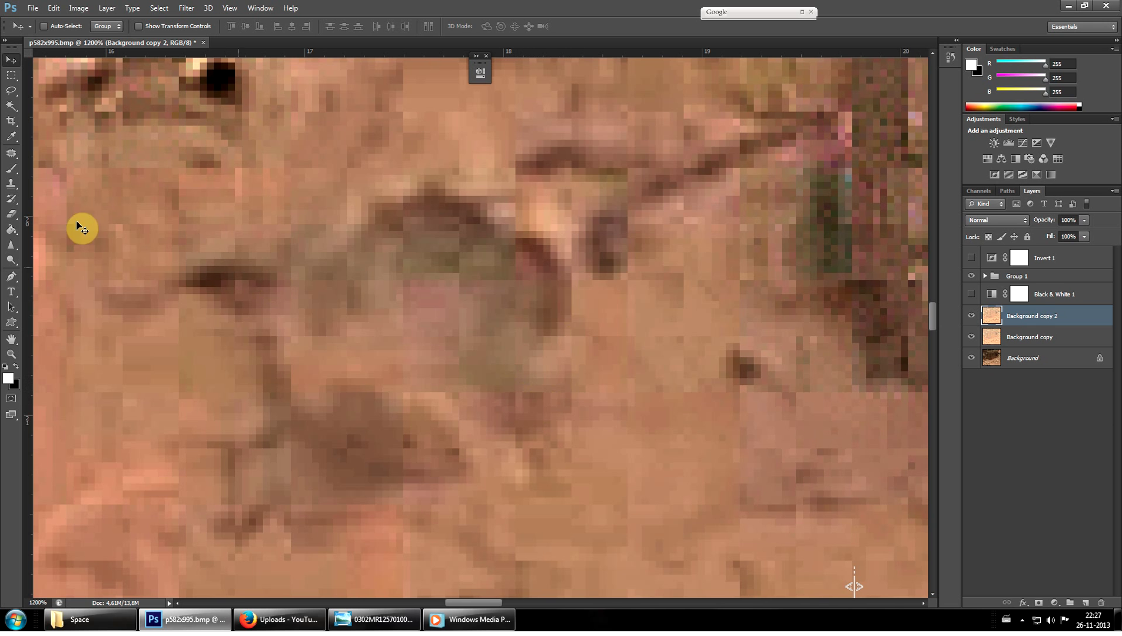
click(12, 246)
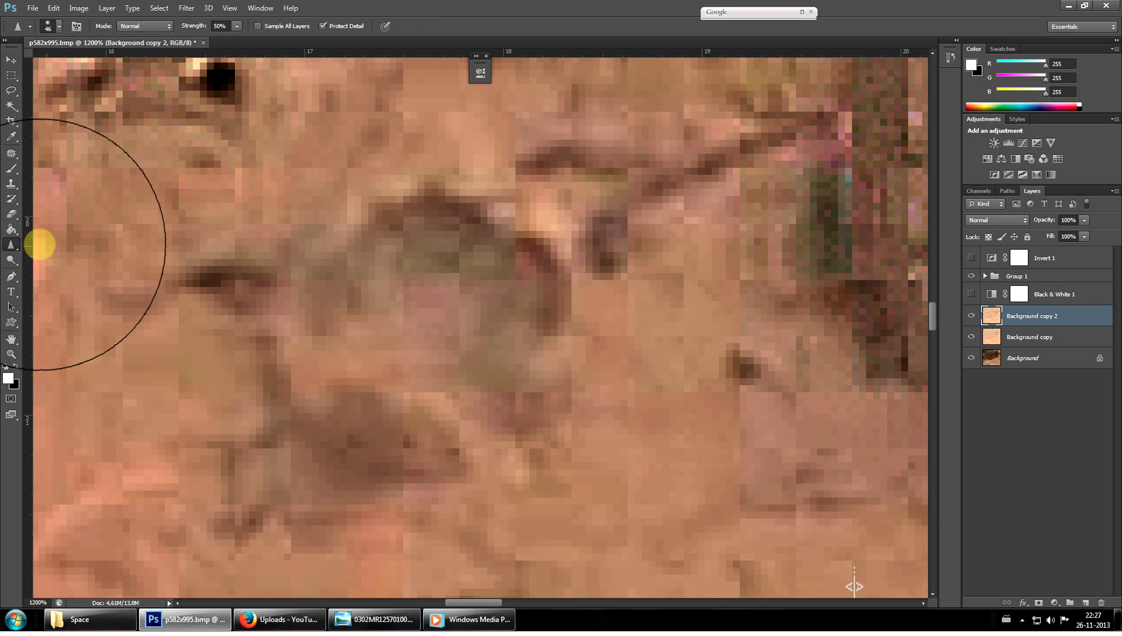
mouse_move(400, 293)
mouse_down()
mouse_move(535, 303)
mouse_move(389, 403)
mouse_move(420, 404)
mouse_move(324, 466)
mouse_move(386, 484)
mouse_move(482, 440)
mouse_move(398, 405)
mouse_up()
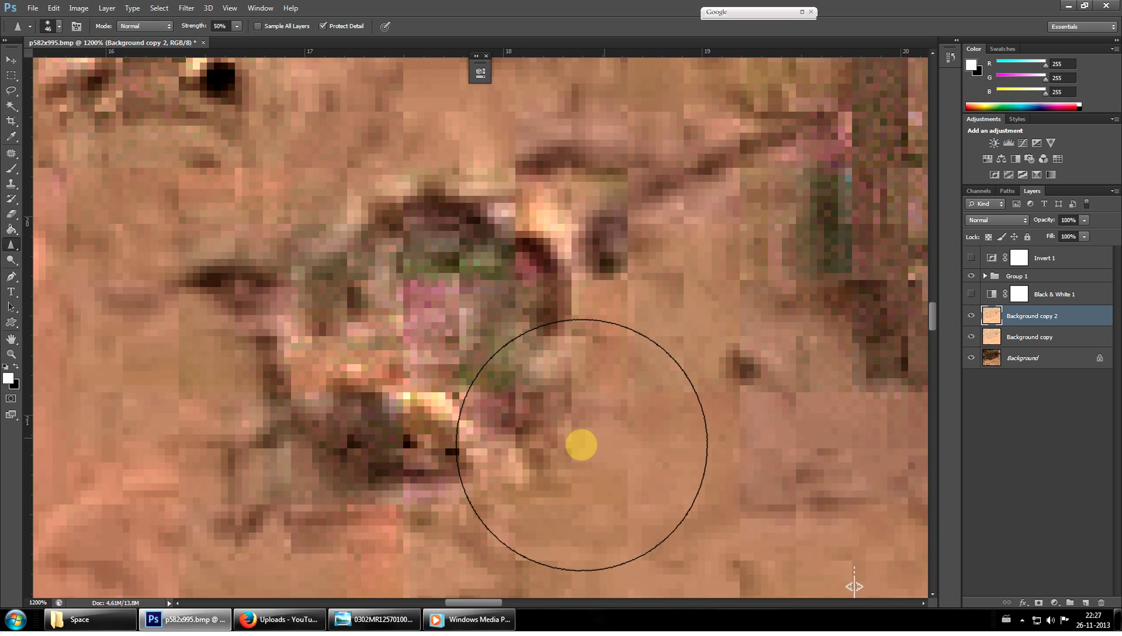
mouse_move(581, 445)
mouse_down()
mouse_move(487, 208)
mouse_move(358, 207)
mouse_move(173, 291)
mouse_move(242, 420)
mouse_move(280, 408)
mouse_up()
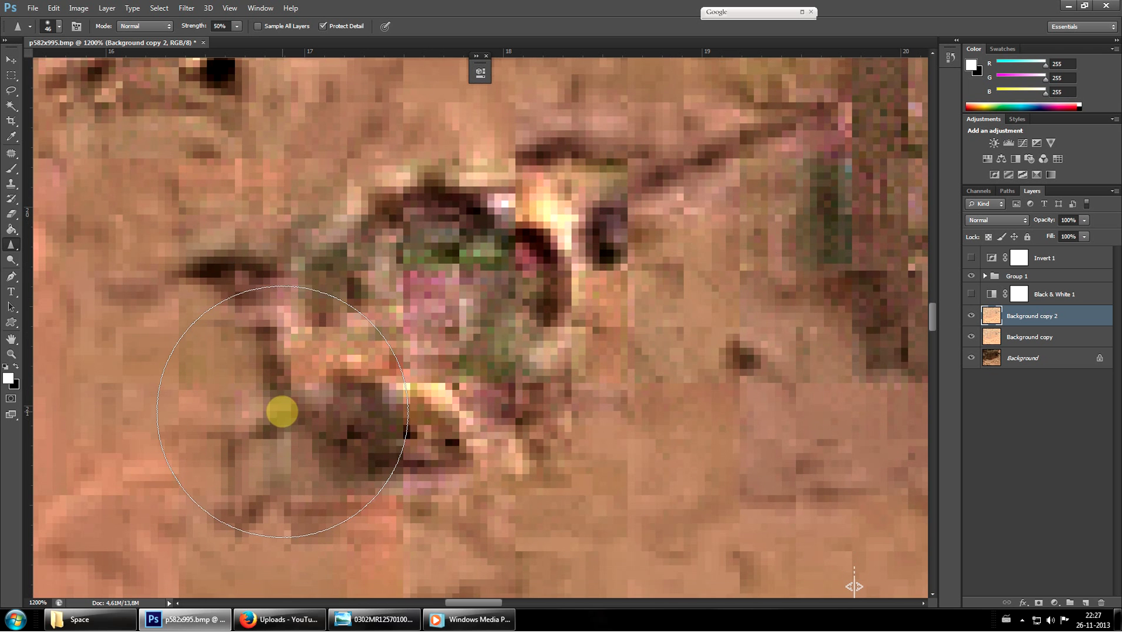
Examine the sharpened round patch in Black & White and inverted, then return to the colour view.
scroll(880, 308, down, 3)
click(971, 294)
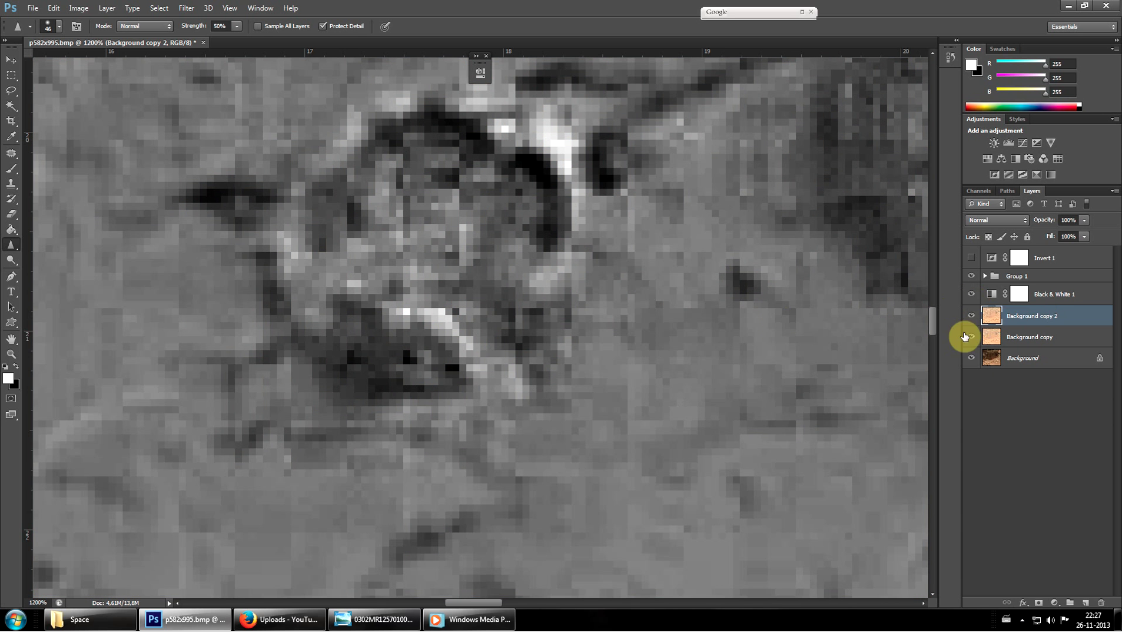
click(974, 258)
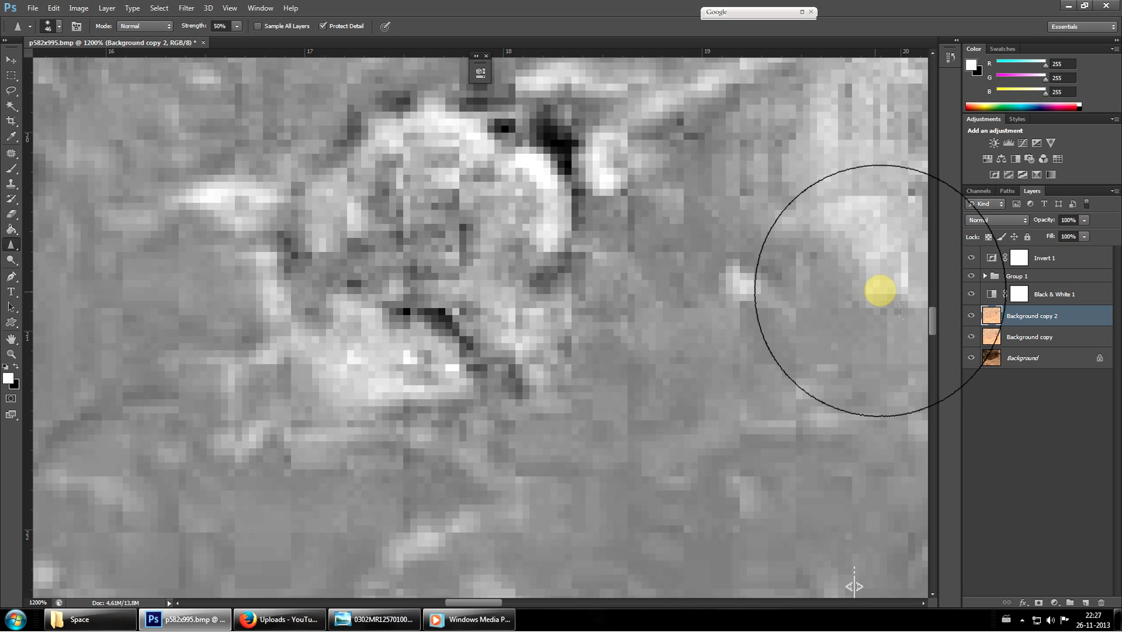
click(971, 258)
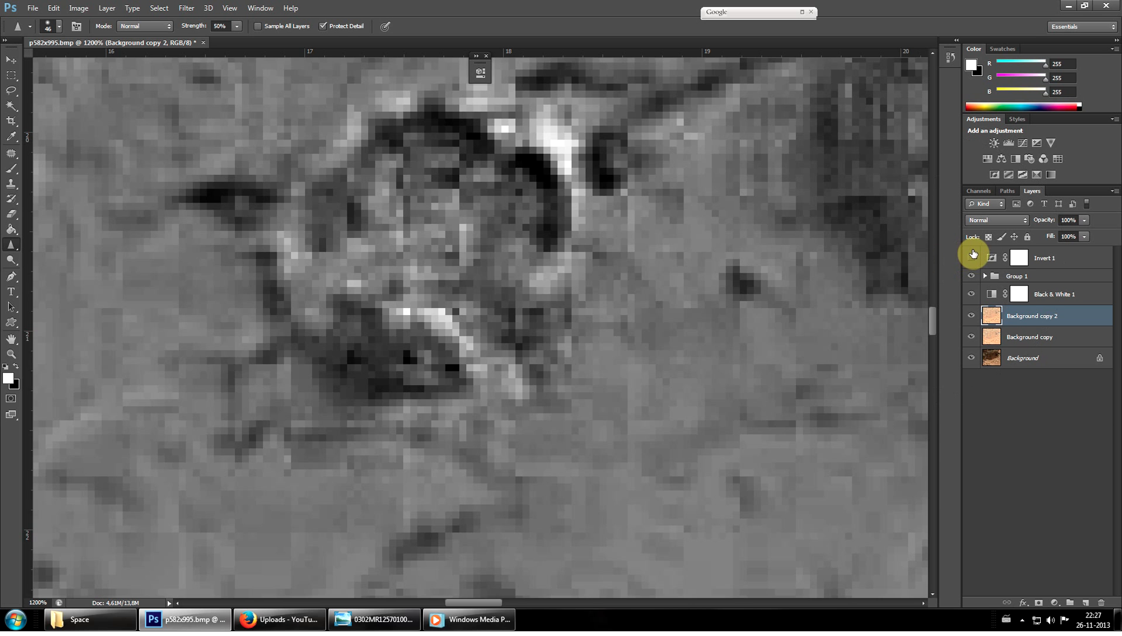
click(971, 294)
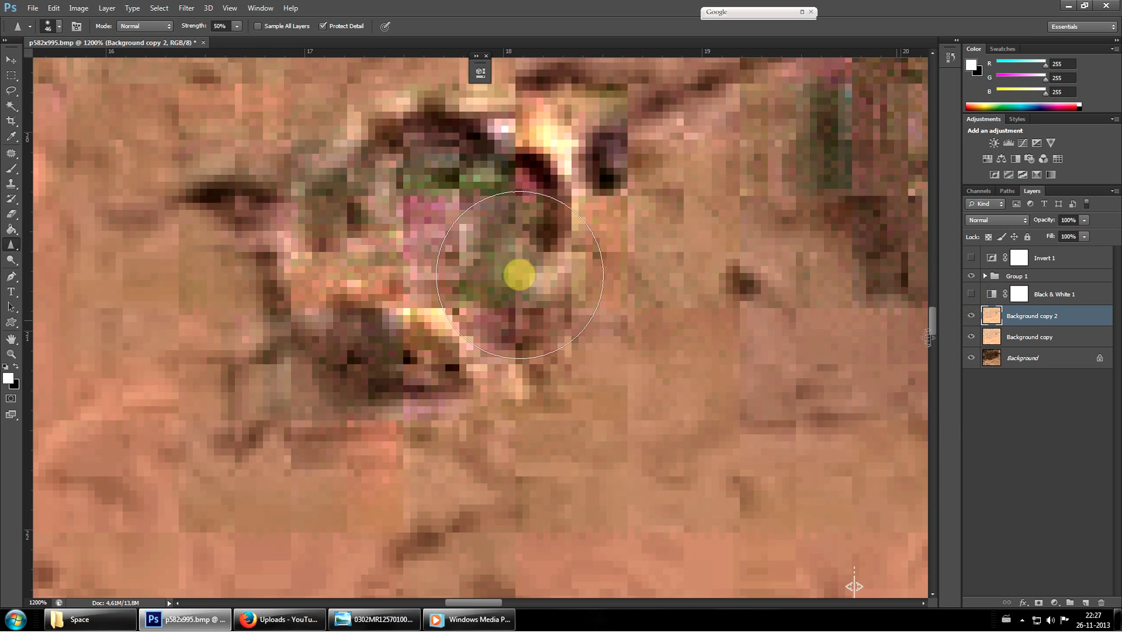
Review the sharpened marks across the rock wall at 400% and 300% magnification.
key(ctrl+minus)
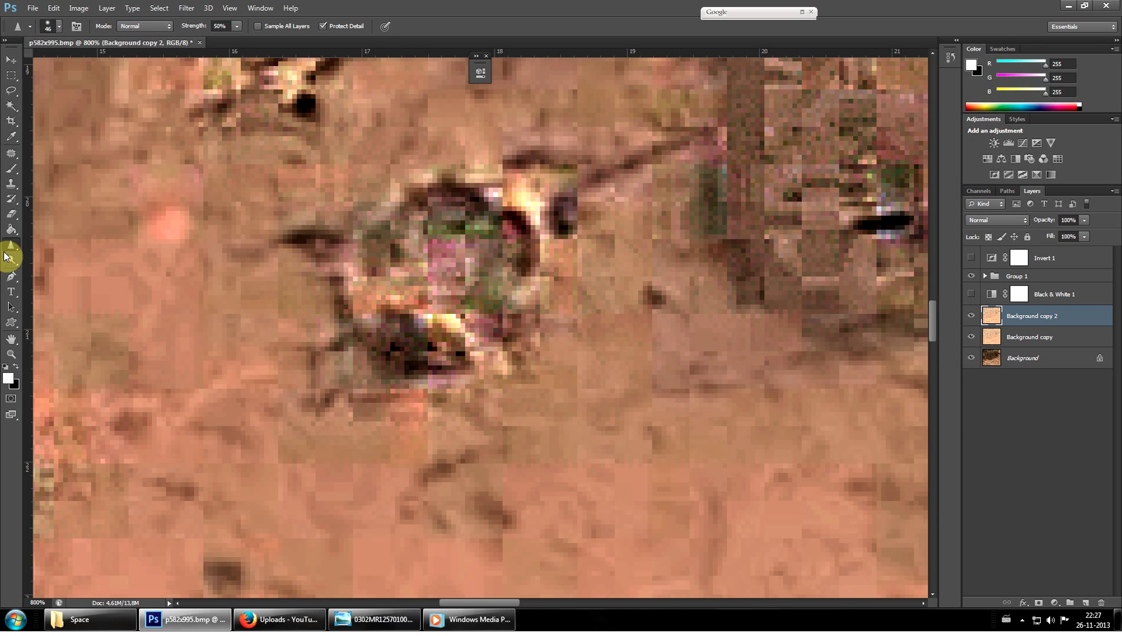
key(ctrl+minus)
key(ctrl+minus)
key(ctrl+minus)
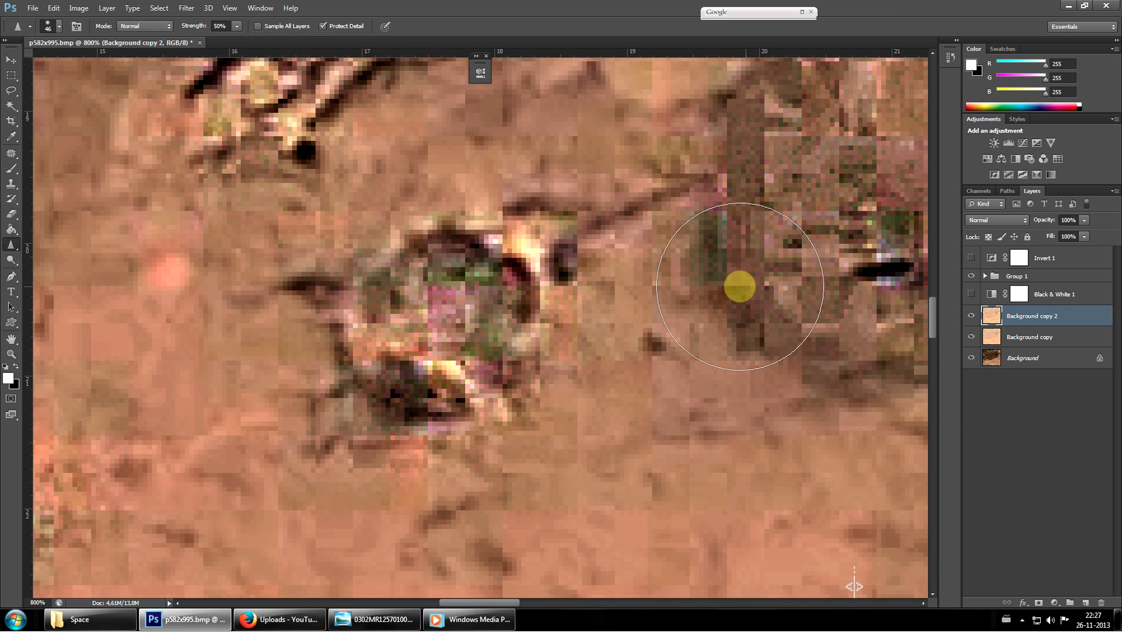
key(ctrl+minus)
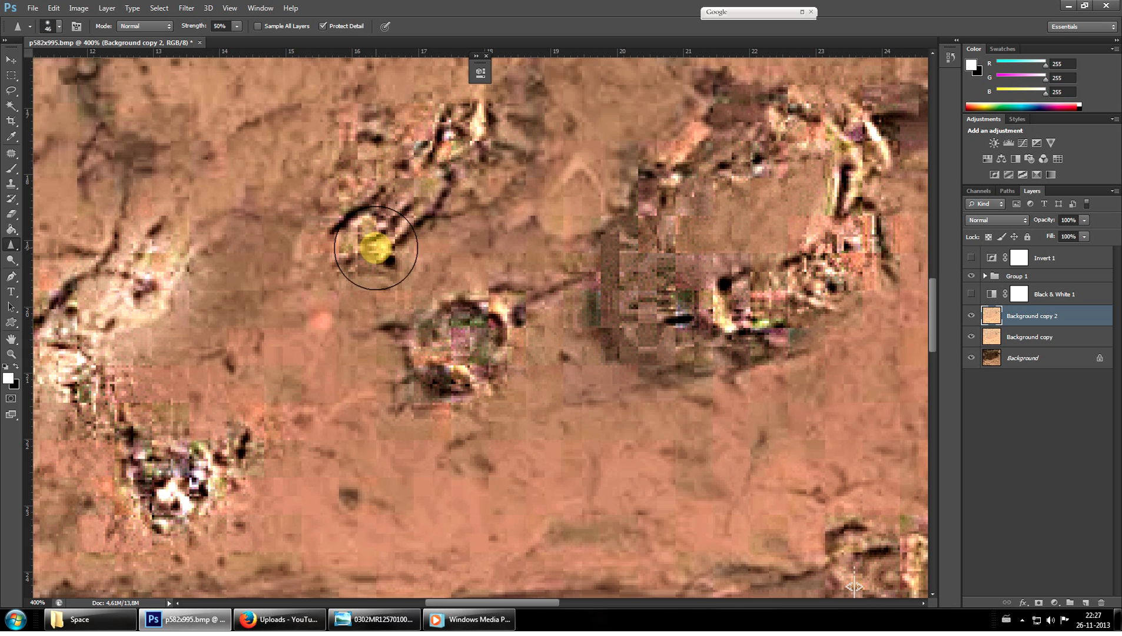
scroll(473, 183, up, 1)
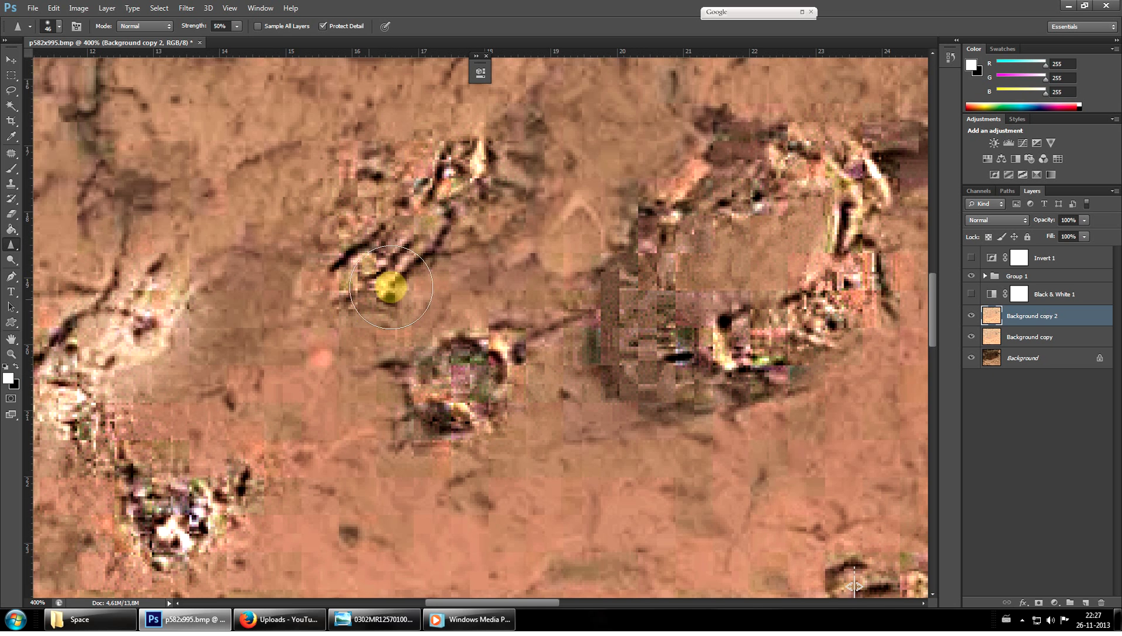
right_click(414, 288)
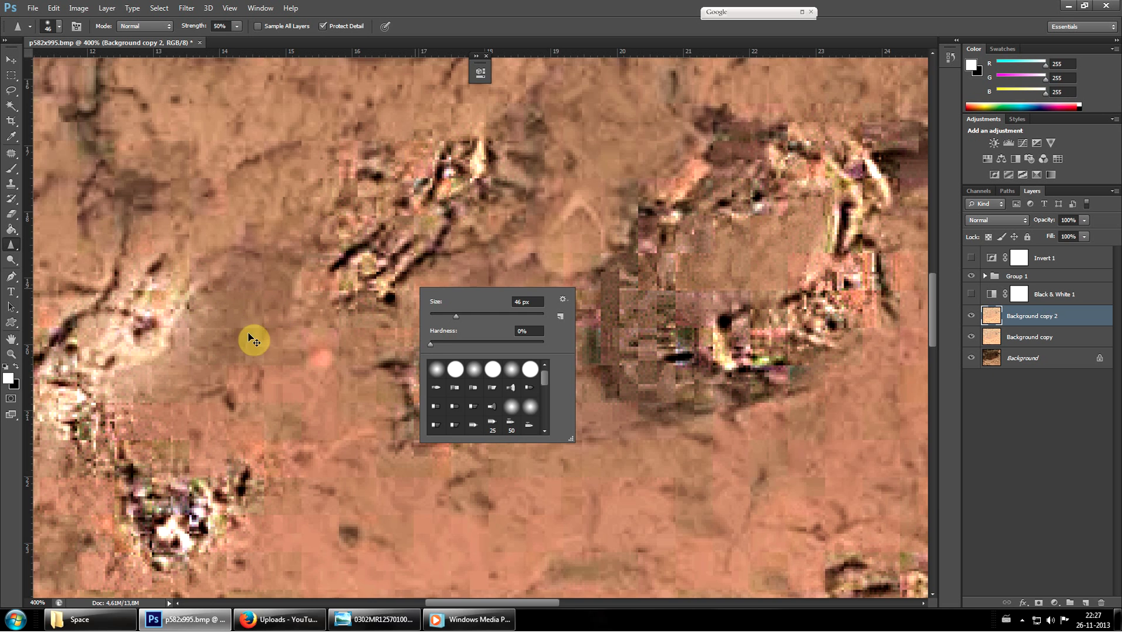
key(ctrl+minus)
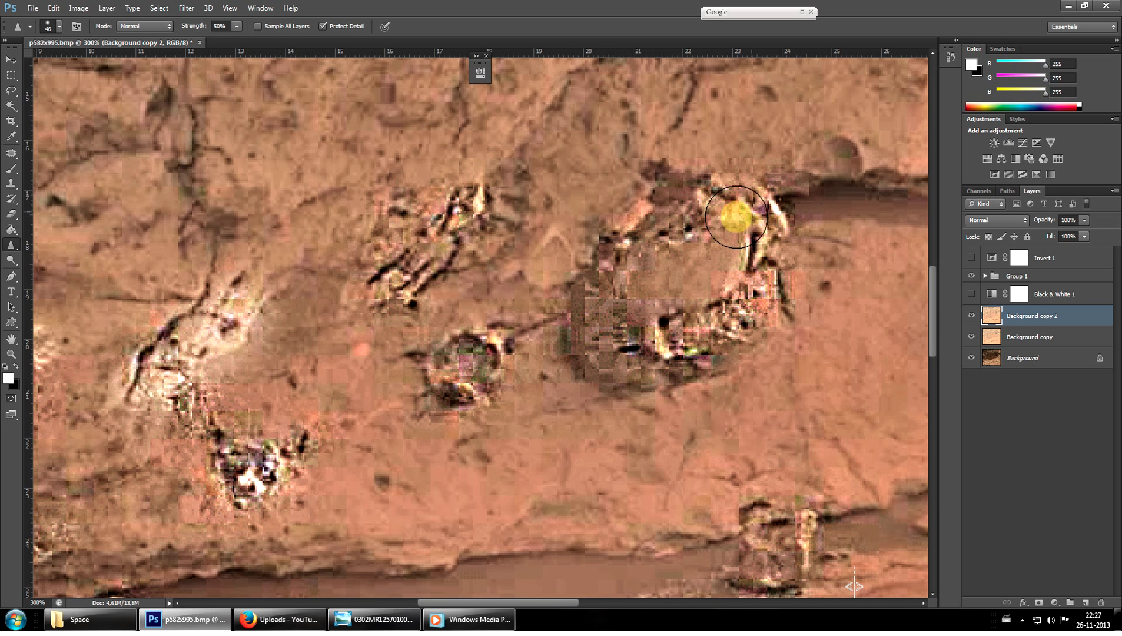
mouse_move(762, 219)
mouse_down()
mouse_move(746, 240)
mouse_move(751, 227)
mouse_move(733, 236)
mouse_move(752, 220)
mouse_move(784, 236)
mouse_move(757, 243)
mouse_move(711, 334)
mouse_move(671, 359)
mouse_move(581, 511)
mouse_up()
Sharpen the upright post-like object and the shapes beside it at the lower edge of the rock wall at 50% strength.
mouse_move(556, 604)
mouse_down()
mouse_move(600, 591)
mouse_move(653, 515)
mouse_move(647, 483)
mouse_move(3, 305)
mouse_up()
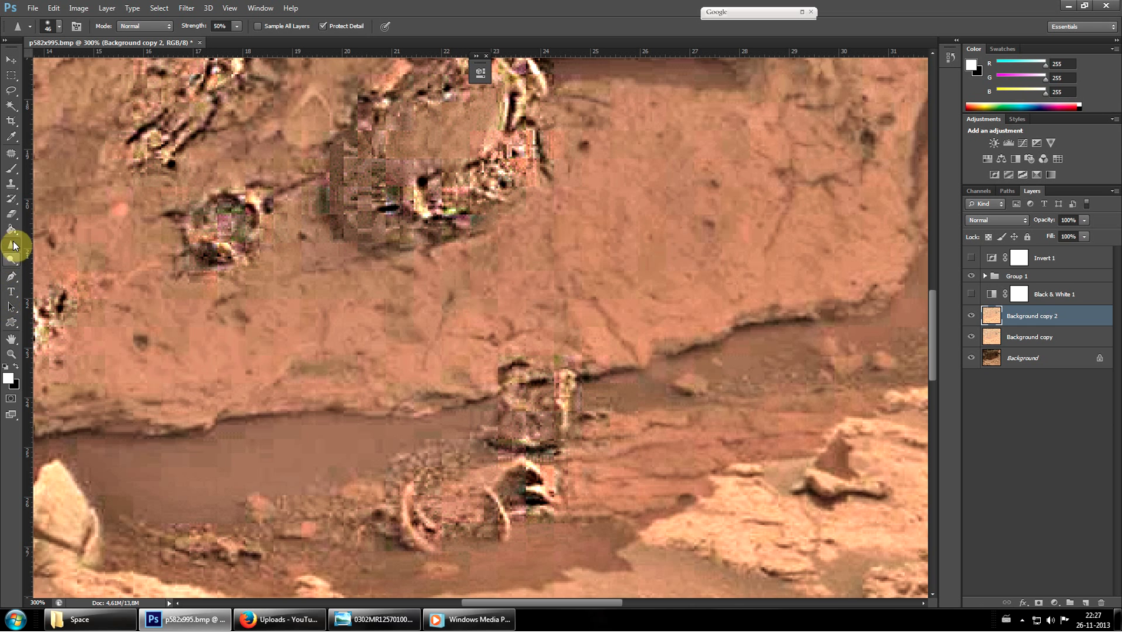
mouse_move(13, 246)
mouse_down()
mouse_move(95, 278)
mouse_move(513, 362)
mouse_move(562, 403)
mouse_move(645, 400)
mouse_move(581, 419)
mouse_move(528, 394)
mouse_move(444, 399)
mouse_move(478, 345)
mouse_move(468, 454)
mouse_move(544, 448)
mouse_move(617, 372)
mouse_move(422, 464)
mouse_move(520, 447)
mouse_up()
key(ctrl+plus)
key(ctrl+plus)
key(ctrl+plus)
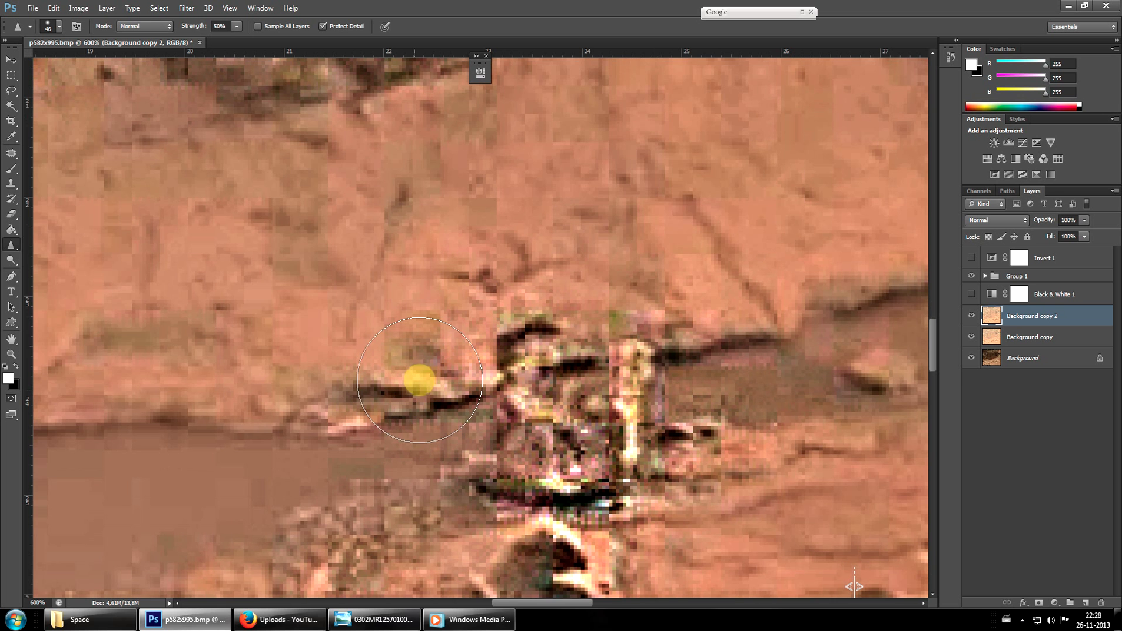
Try to cover the two curved rib-like shapes on the ground with neighbouring ground, using the Patch tool.
click(12, 154)
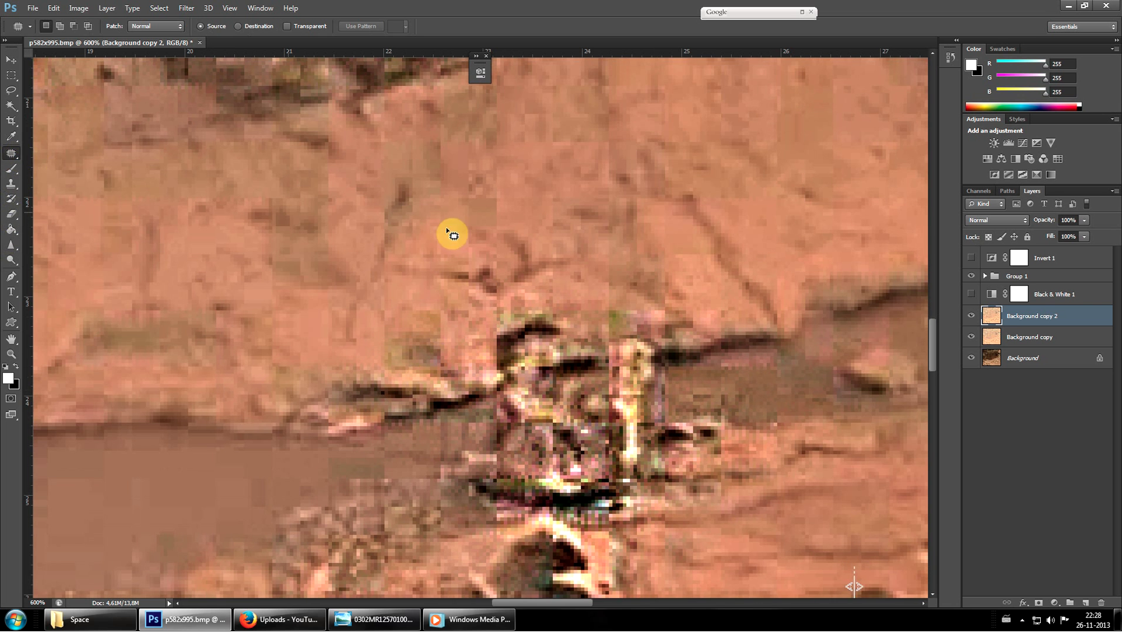
scroll(589, 247, down, 2)
scroll(653, 376, down, 8)
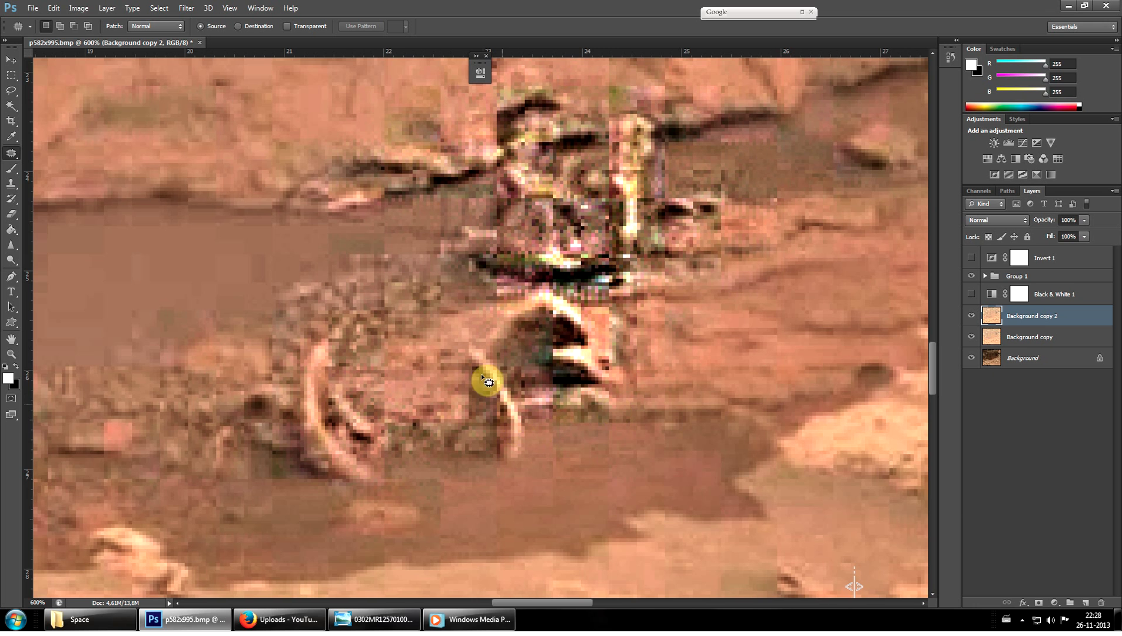
scroll(647, 379, down, 3)
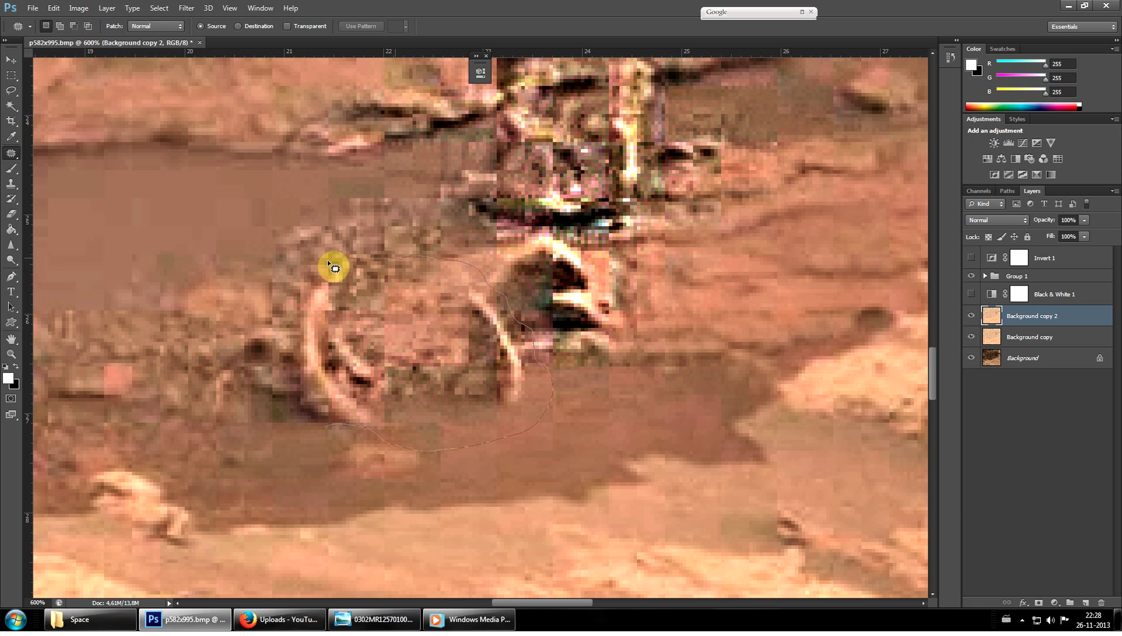
mouse_move(272, 368)
mouse_down()
mouse_move(270, 408)
mouse_move(345, 431)
mouse_move(446, 388)
mouse_move(356, 347)
mouse_move(427, 353)
mouse_move(431, 450)
mouse_move(465, 510)
mouse_move(531, 477)
mouse_move(274, 305)
mouse_move(267, 291)
mouse_move(292, 273)
mouse_up()
click(266, 226)
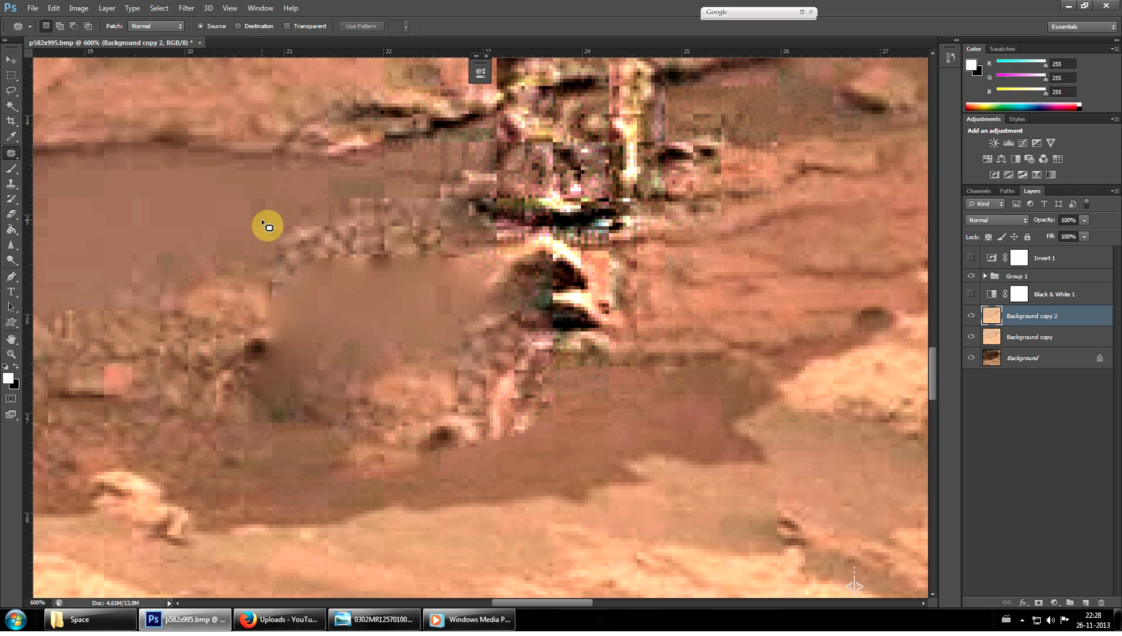
Undo the patch over the curved rib-like shapes and clear the selection.
scroll(627, 349, up, 1)
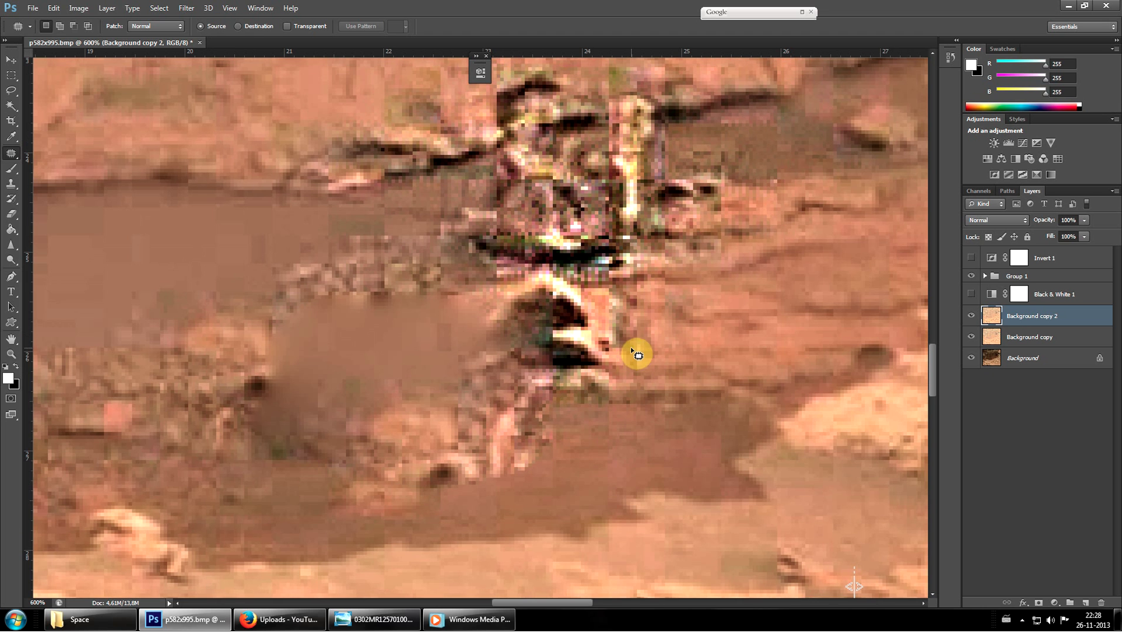
key(ctrl+z)
key(ctrl+alt+z)
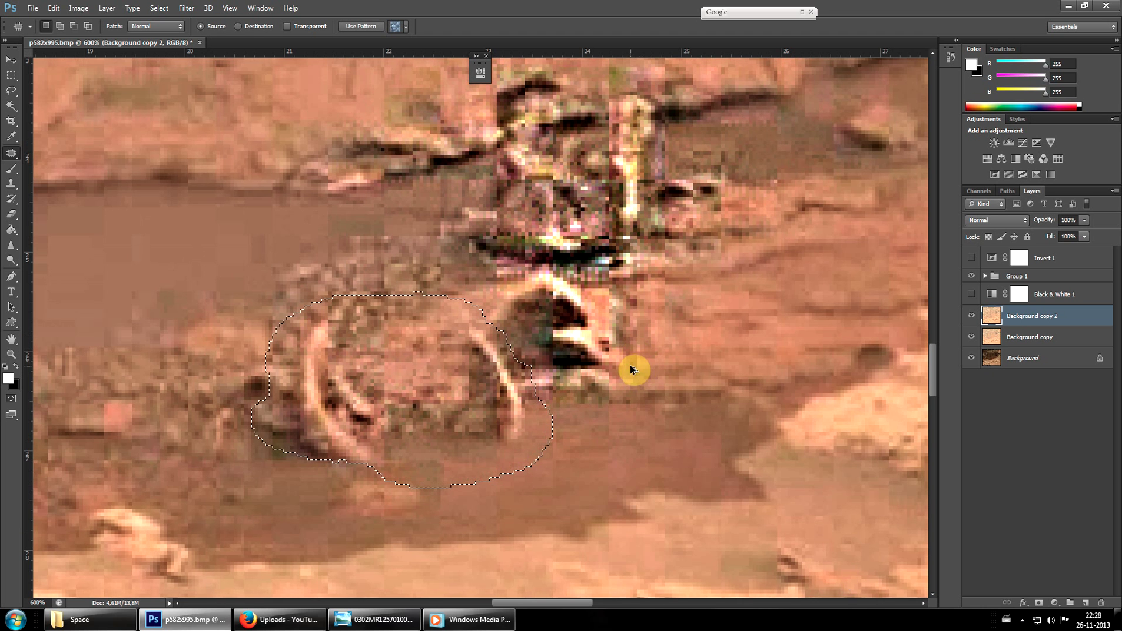
click(11, 75)
click(215, 267)
scroll(280, 353, down, 2)
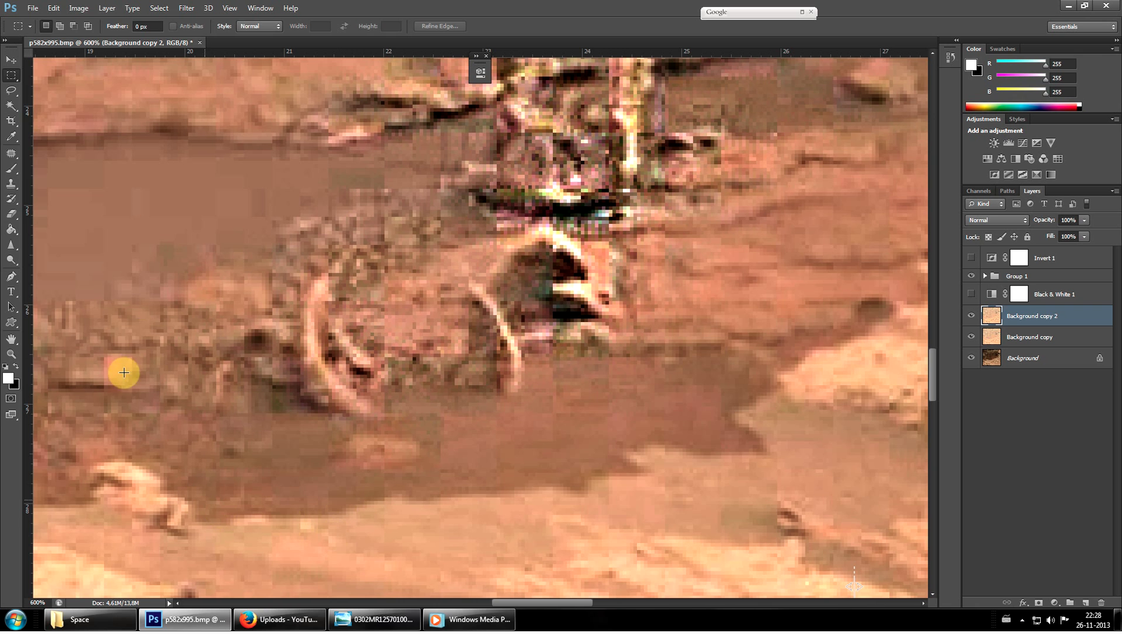
Patch the small pinkish spot on the gravel with the smooth shaded ground above it and clear the selection.
click(8, 153)
alt+click(8, 154)
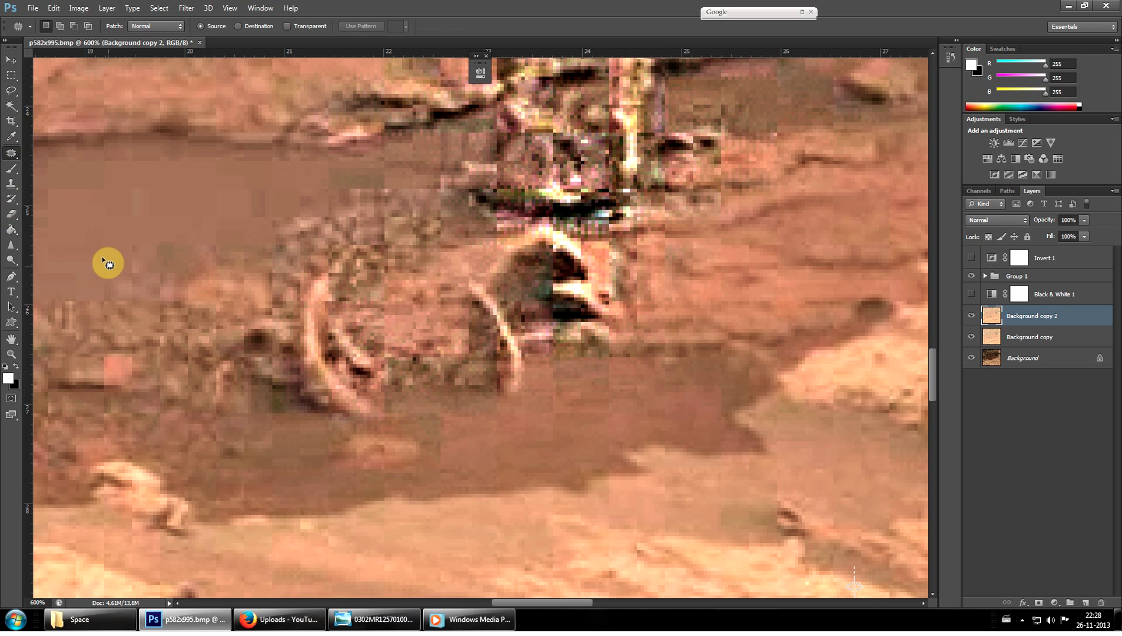
mouse_move(103, 256)
mouse_down()
mouse_move(145, 349)
mouse_move(111, 403)
mouse_move(65, 349)
mouse_move(65, 309)
mouse_move(111, 289)
mouse_move(141, 305)
mouse_move(151, 327)
mouse_move(118, 353)
mouse_up()
drag(118, 353, 112, 238)
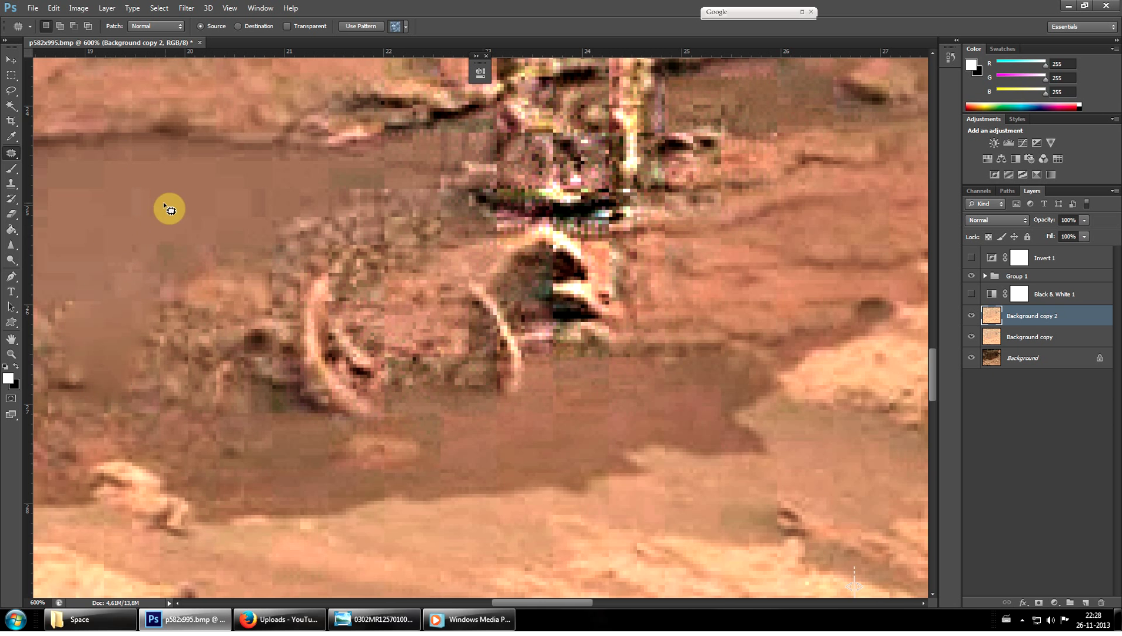
key(ctrl+d)
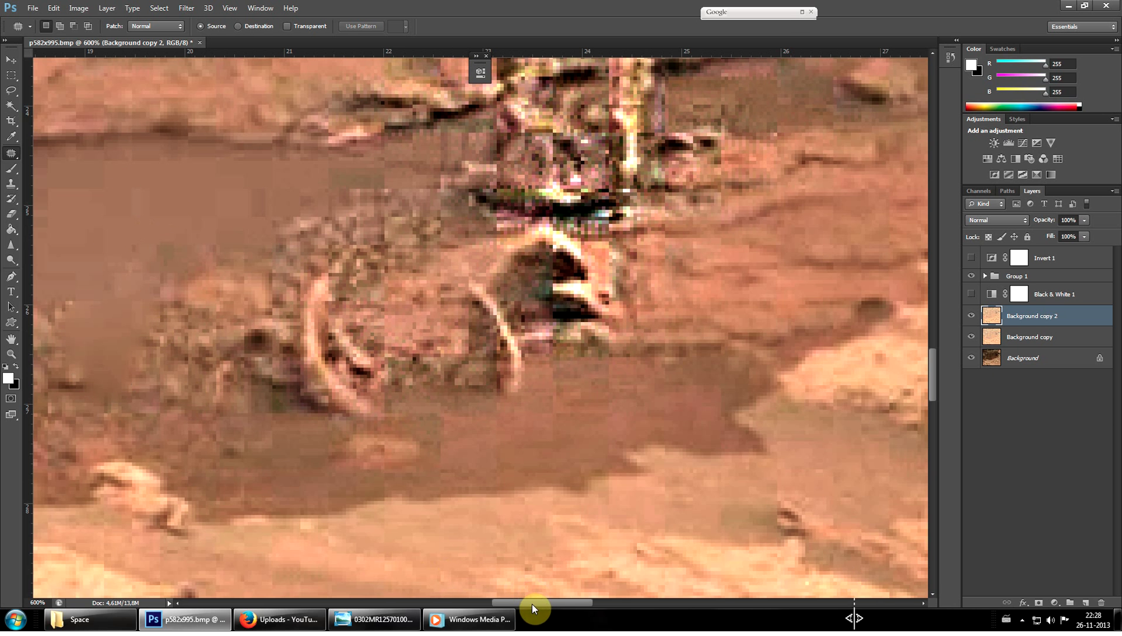
Patch the pinkish stone at the gravel's upper edge with the smooth shaded ground above it and clear the selection.
drag(532, 604, 482, 603)
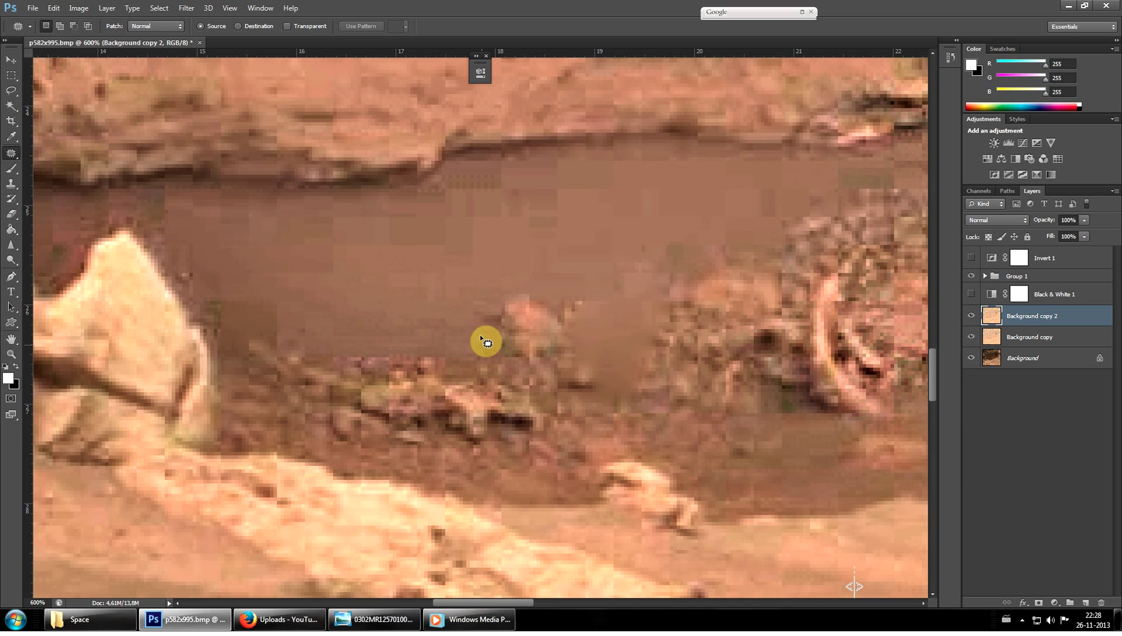
mouse_move(477, 333)
mouse_down()
mouse_move(473, 277)
mouse_move(550, 292)
mouse_up()
mouse_move(597, 341)
mouse_down()
mouse_move(506, 359)
mouse_move(459, 323)
mouse_move(493, 264)
mouse_up()
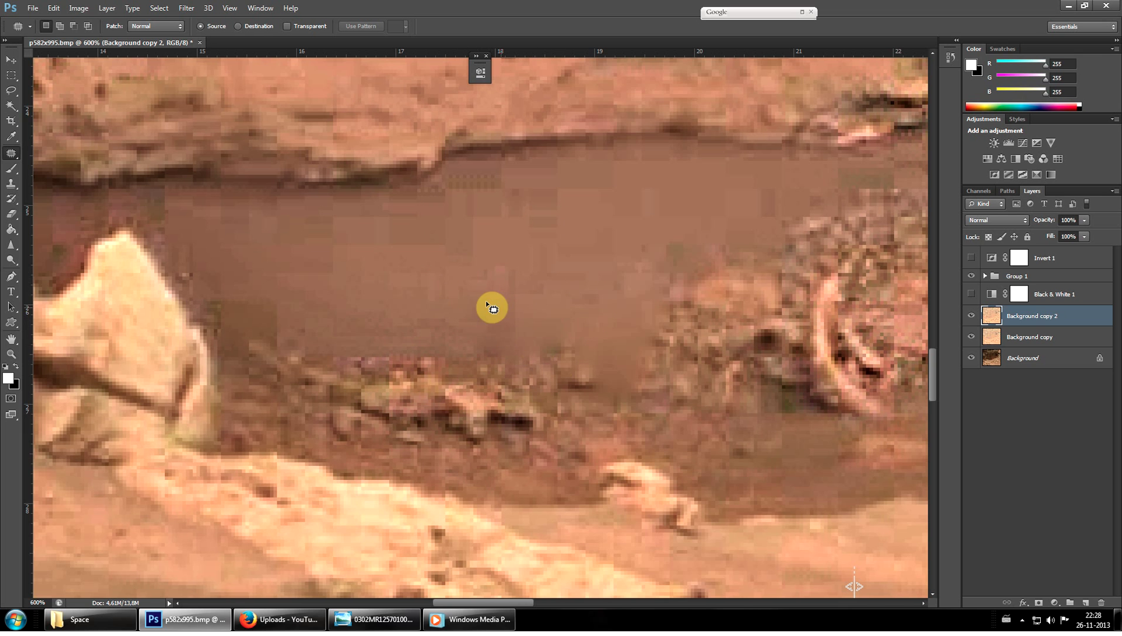
Examine the patched shaded ground and the rubble directly below it at high magnification.
click(11, 354)
click(465, 332)
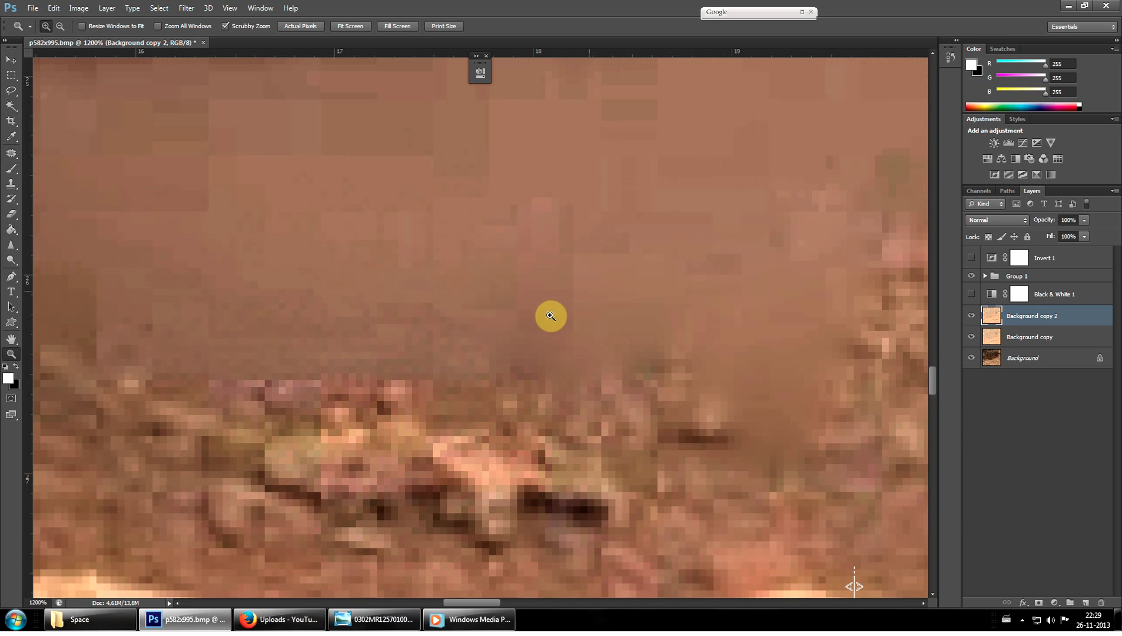
drag(550, 316, 422, 270)
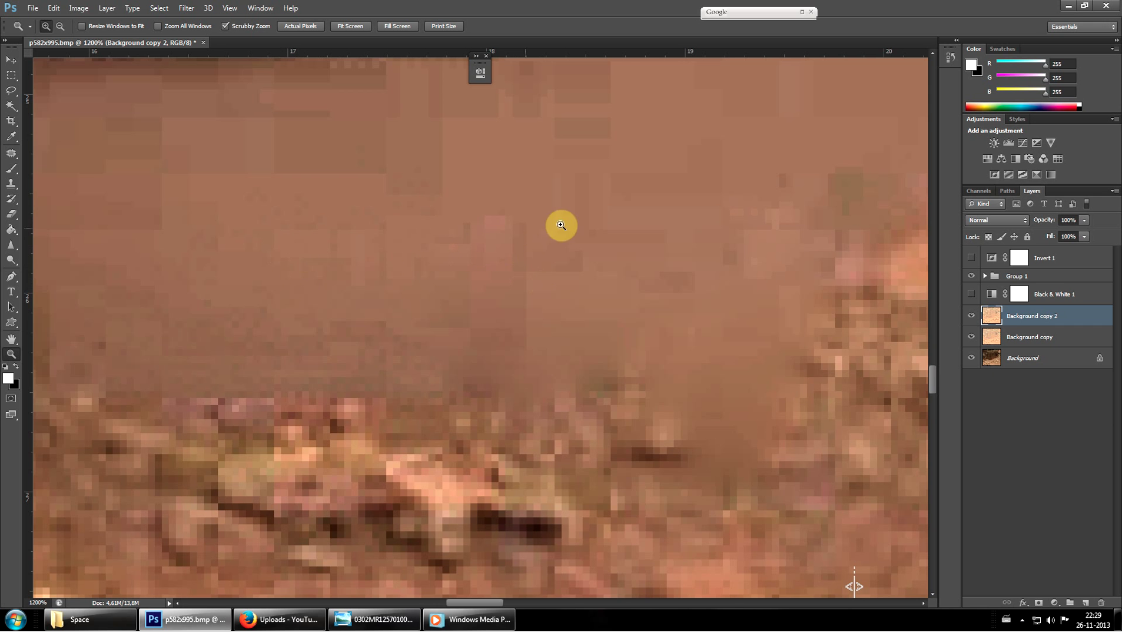
drag(534, 252, 458, 380)
drag(365, 400, 166, 446)
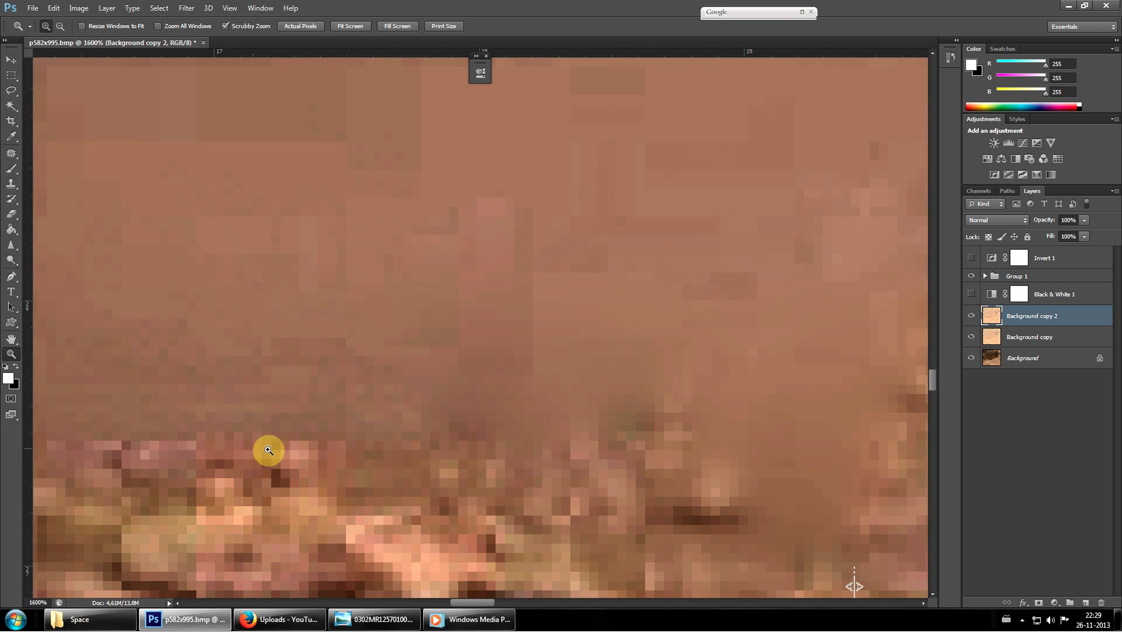
scroll(610, 436, down, 3)
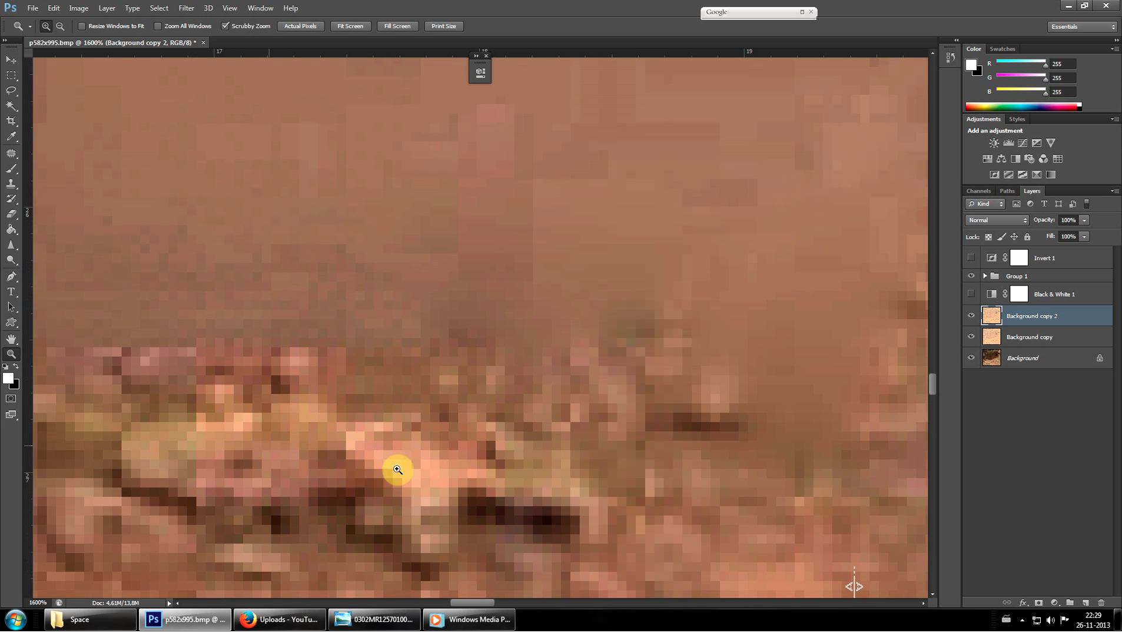
scroll(397, 469, down, 2)
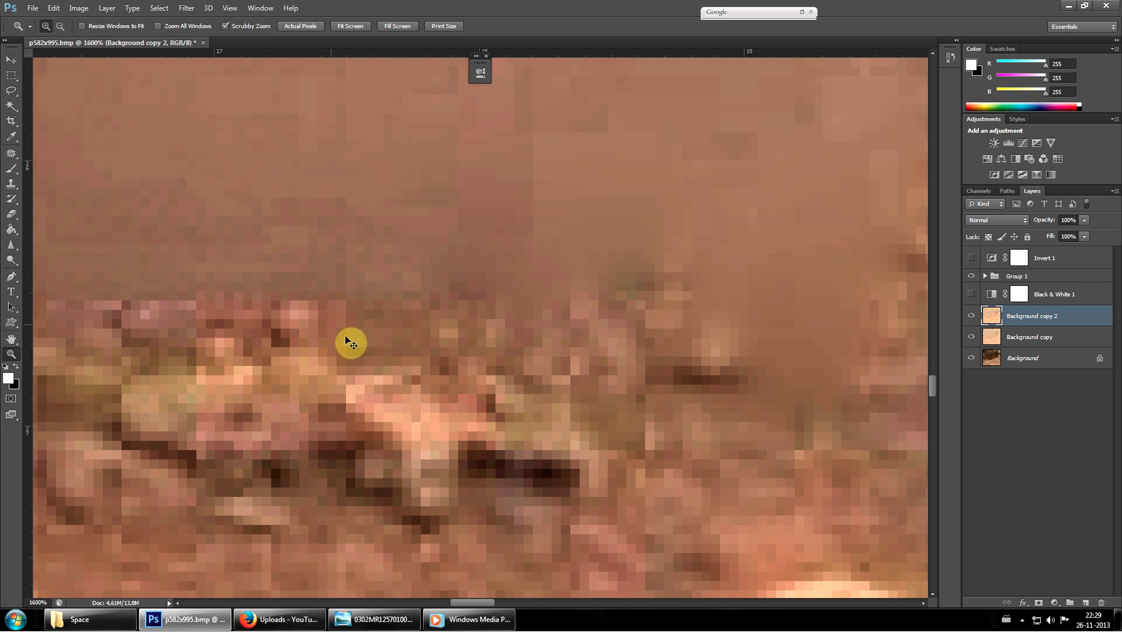
scroll(350, 343, down, 5)
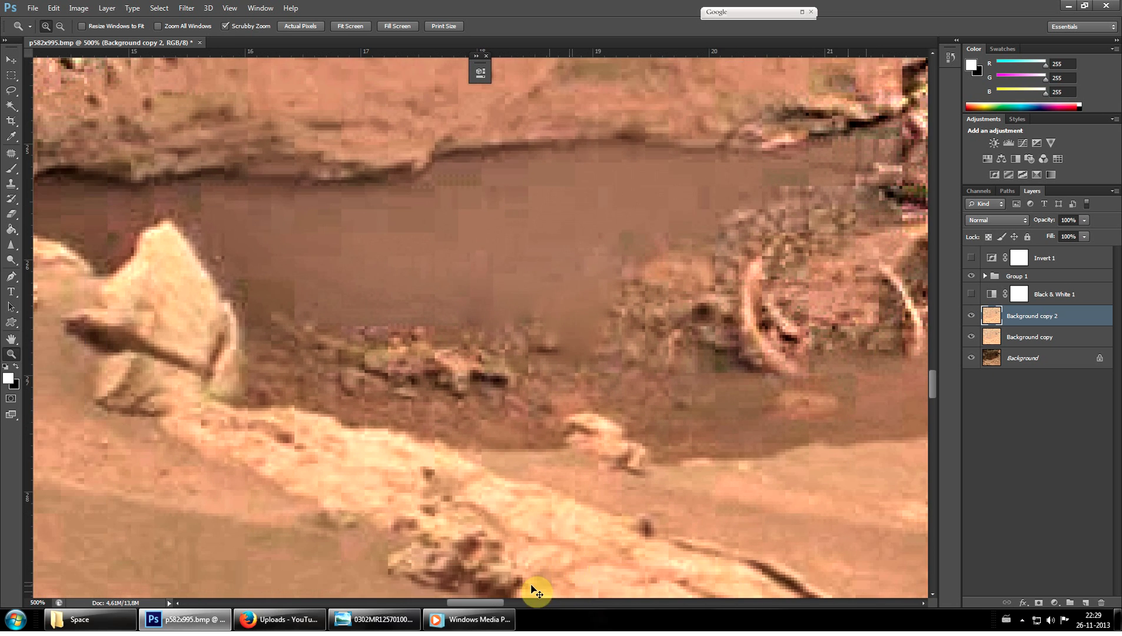
scroll(536, 591, down, 2)
scroll(601, 492, down, 3)
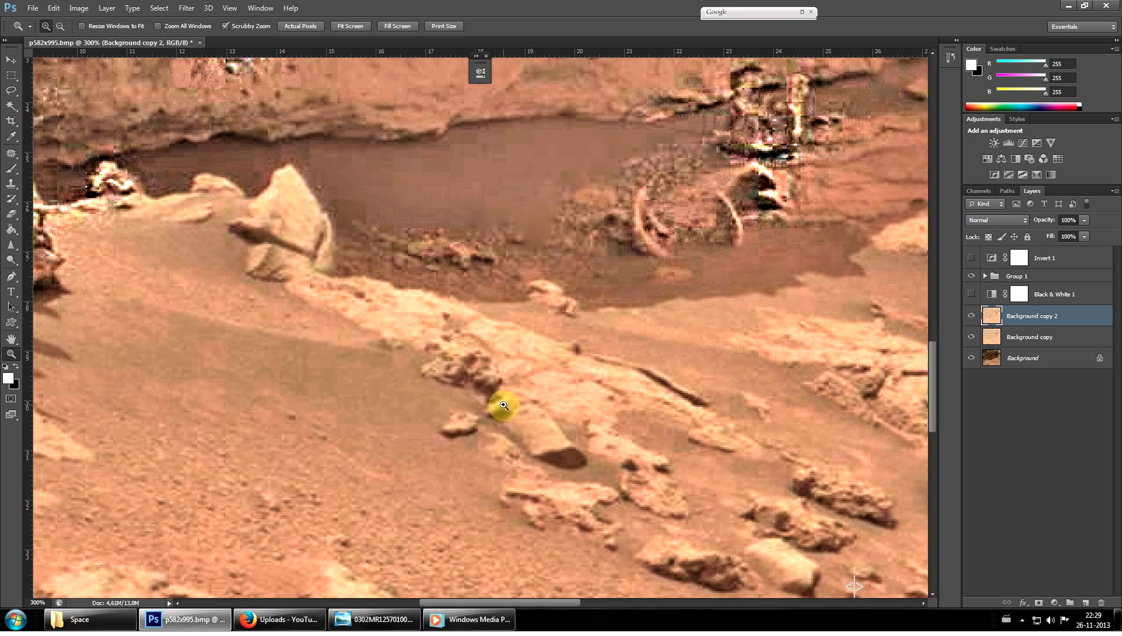
Sharpen the smooth block-shaped rock with the dark end face and the pitted rocks beside and below it at 50% strength.
scroll(498, 406, up, 3)
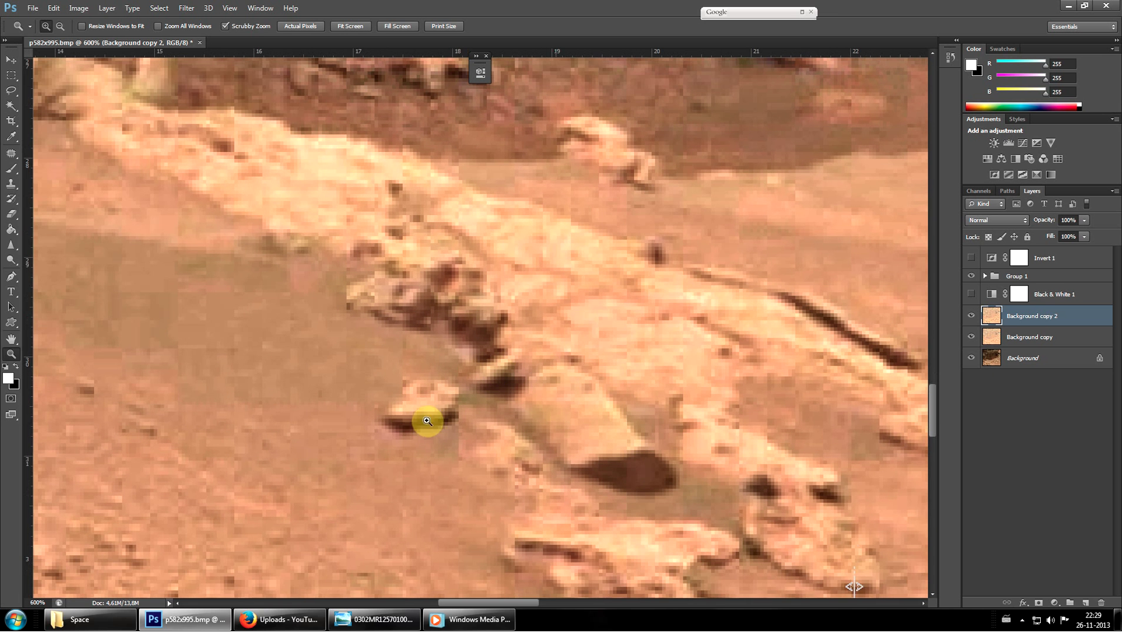
click(10, 246)
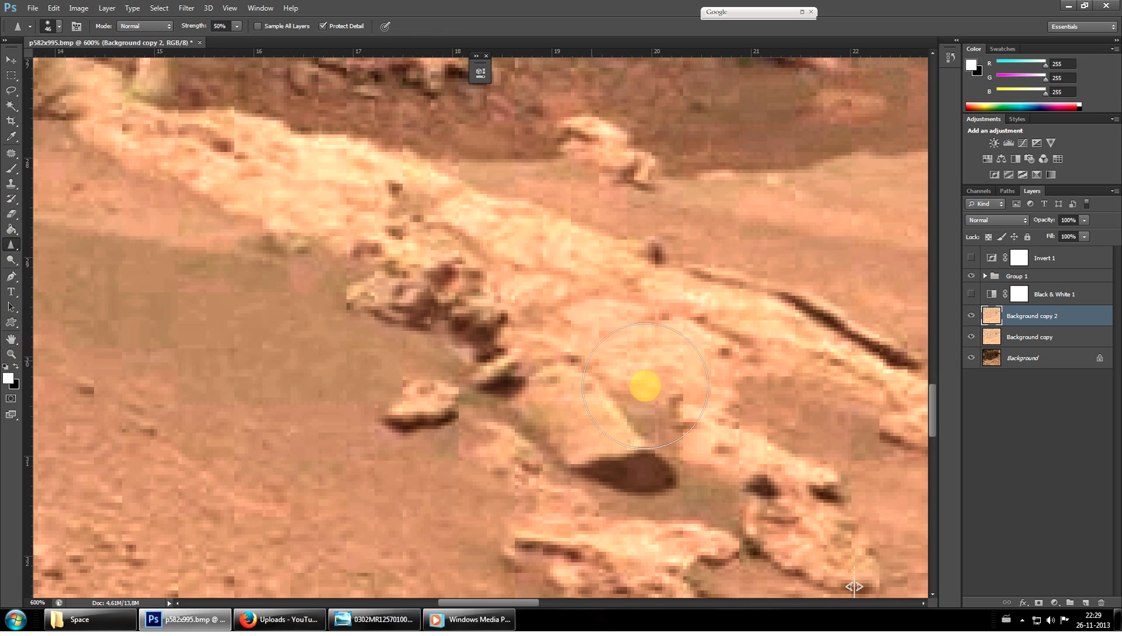
mouse_move(645, 386)
mouse_down()
mouse_move(543, 336)
mouse_move(615, 332)
mouse_move(673, 465)
mouse_move(706, 429)
mouse_move(613, 502)
mouse_move(590, 496)
mouse_move(699, 408)
mouse_move(796, 436)
mouse_move(877, 412)
mouse_move(826, 501)
mouse_up()
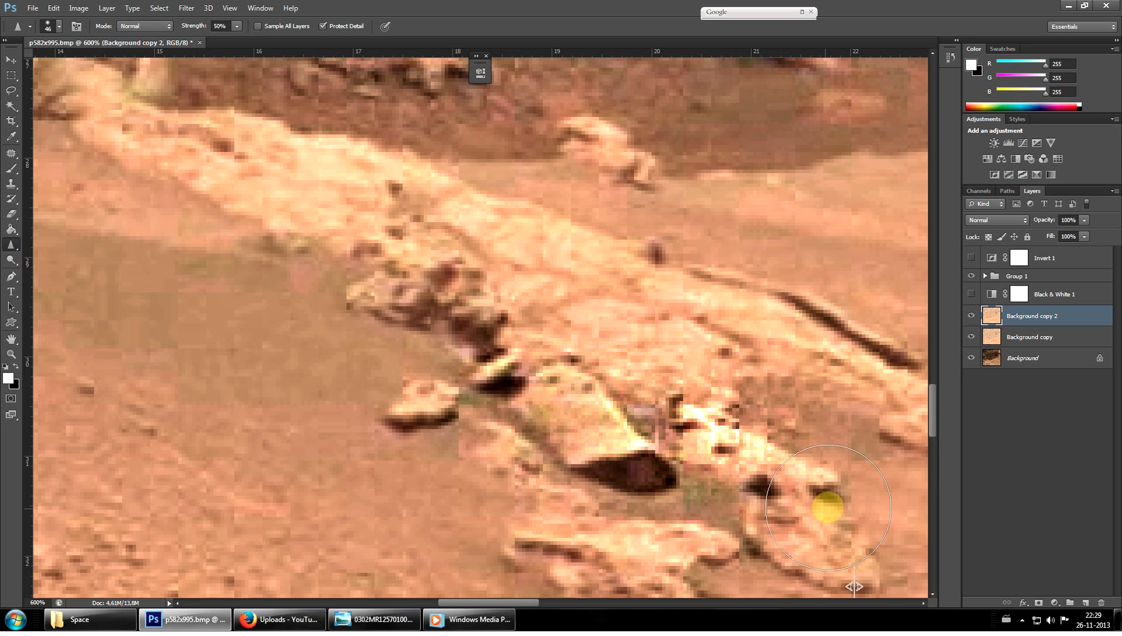
scroll(831, 431, down, 1)
mouse_move(832, 432)
mouse_down()
mouse_move(838, 476)
mouse_move(796, 400)
mouse_move(842, 500)
mouse_up()
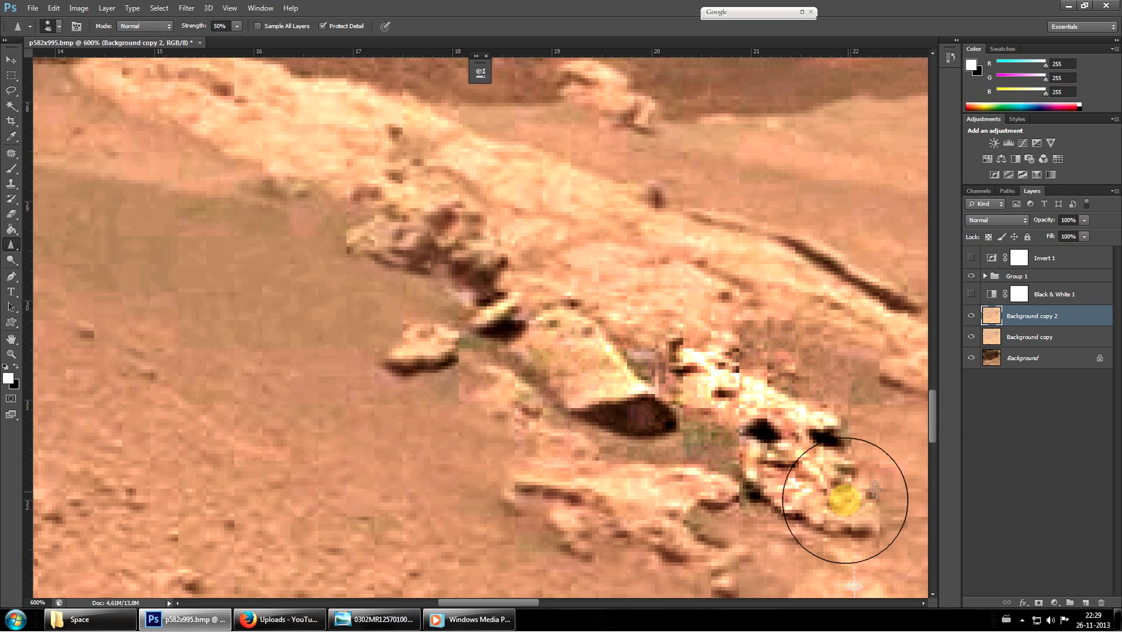
scroll(692, 488, down, 1)
mouse_move(692, 489)
mouse_down()
mouse_move(627, 485)
mouse_move(590, 460)
mouse_move(618, 437)
mouse_move(725, 455)
mouse_move(730, 490)
mouse_move(659, 526)
mouse_move(684, 468)
mouse_move(739, 445)
mouse_move(734, 492)
mouse_move(768, 518)
mouse_move(747, 534)
mouse_move(672, 534)
mouse_move(730, 421)
mouse_move(499, 410)
mouse_up()
scroll(447, 406, up, 1)
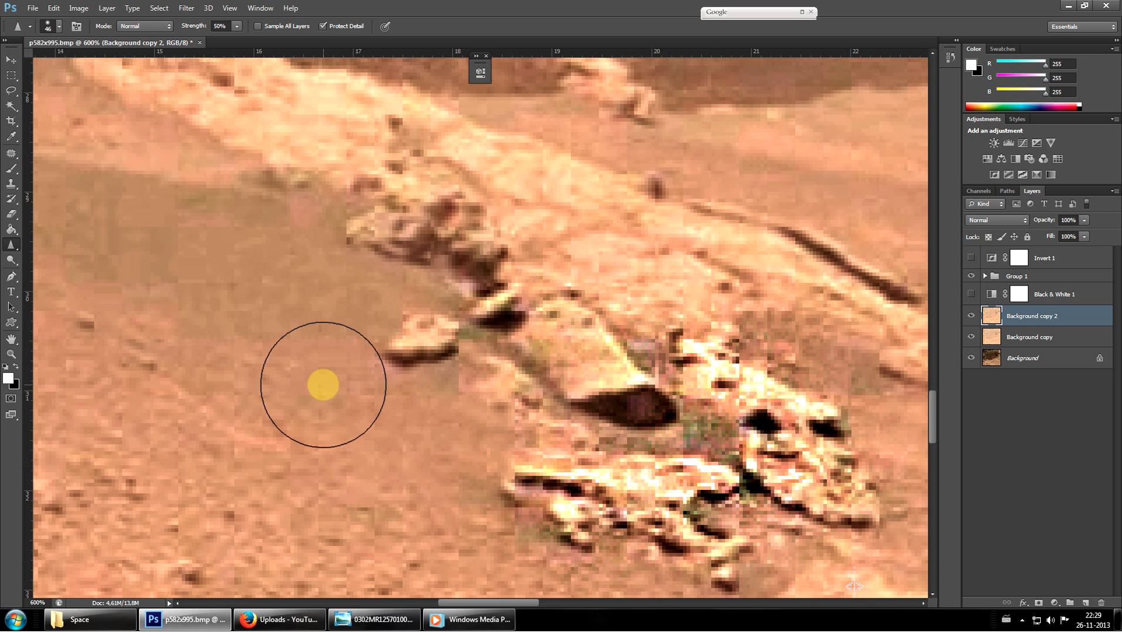
Sharpen the dark pitted rock cluster above the block-shaped rock and the small pale rock at the shadow's edge at 50% strength.
scroll(401, 318, up, 2)
mouse_move(468, 263)
mouse_down()
mouse_move(441, 272)
mouse_move(378, 237)
mouse_move(481, 239)
mouse_move(385, 377)
mouse_up()
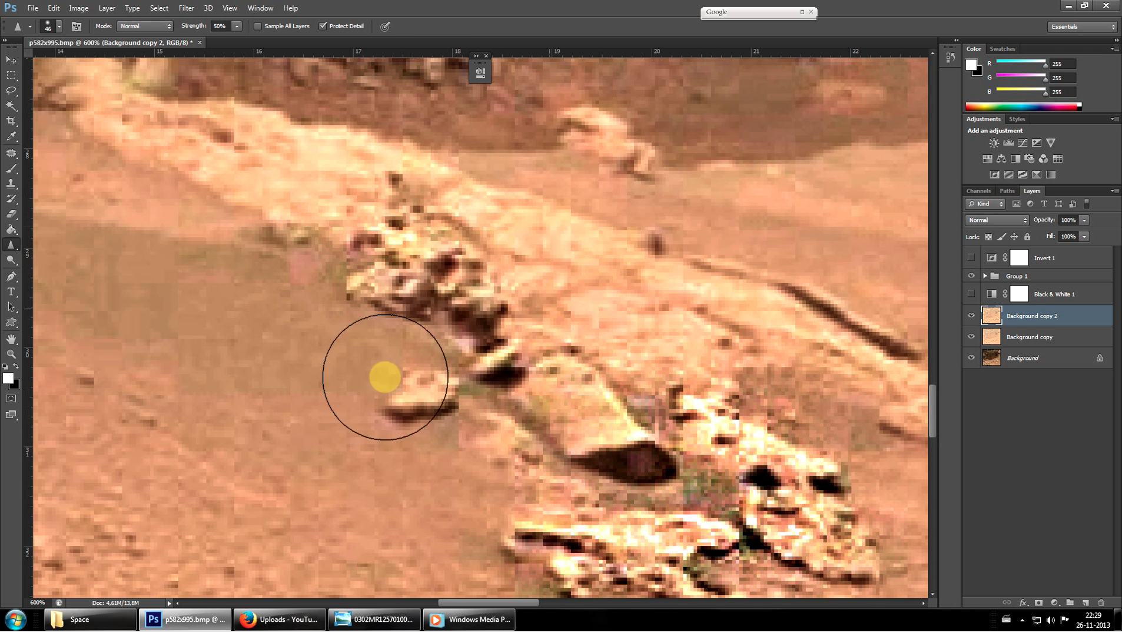
key(ctrl+minus)
key(ctrl+minus)
key(ctrl+minus)
key(ctrl+minus)
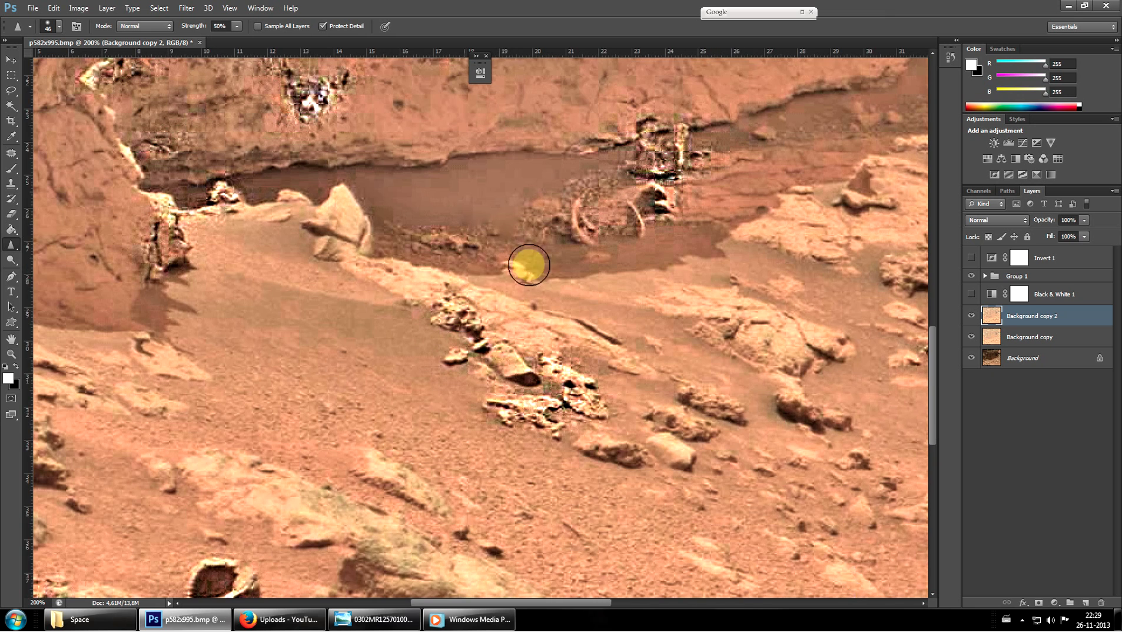
key(ctrl+plus)
key(ctrl+plus)
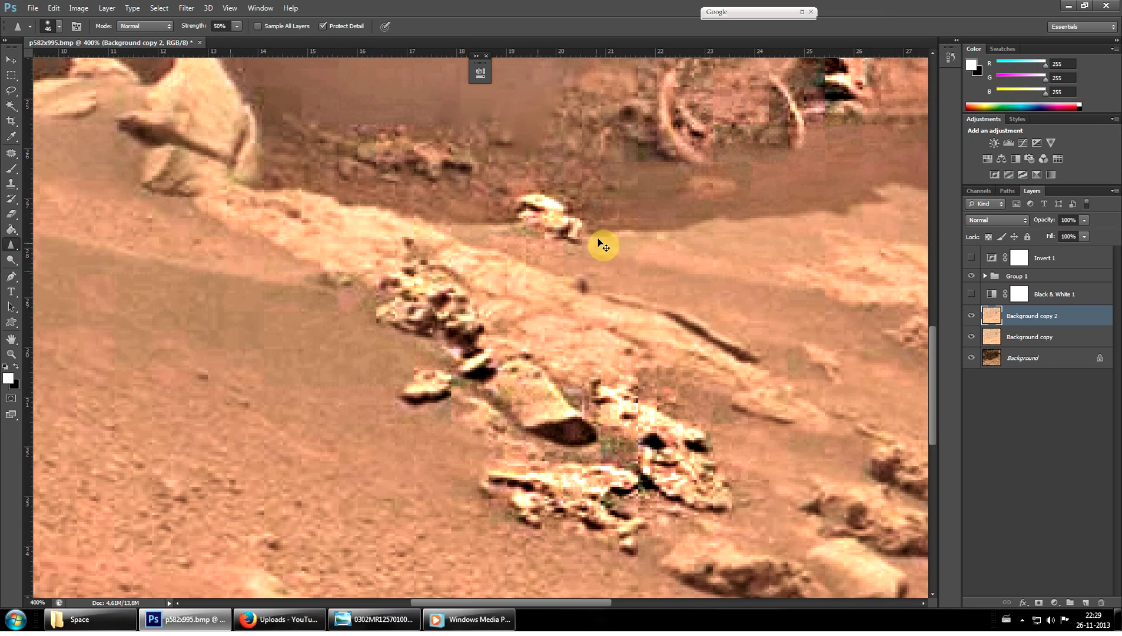
key(ctrl+plus)
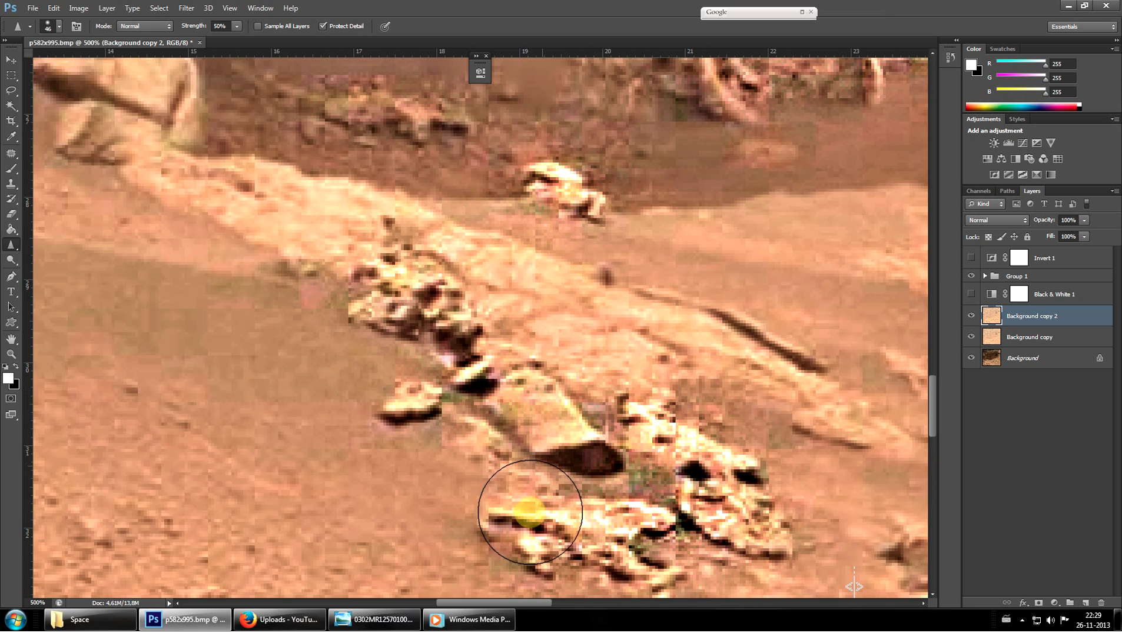
Sharpen the dark marks on the upper rock wall, left of the cave-like opening, at 50% strength.
key(ctrl+minus)
key(ctrl+minus)
key(ctrl+minus)
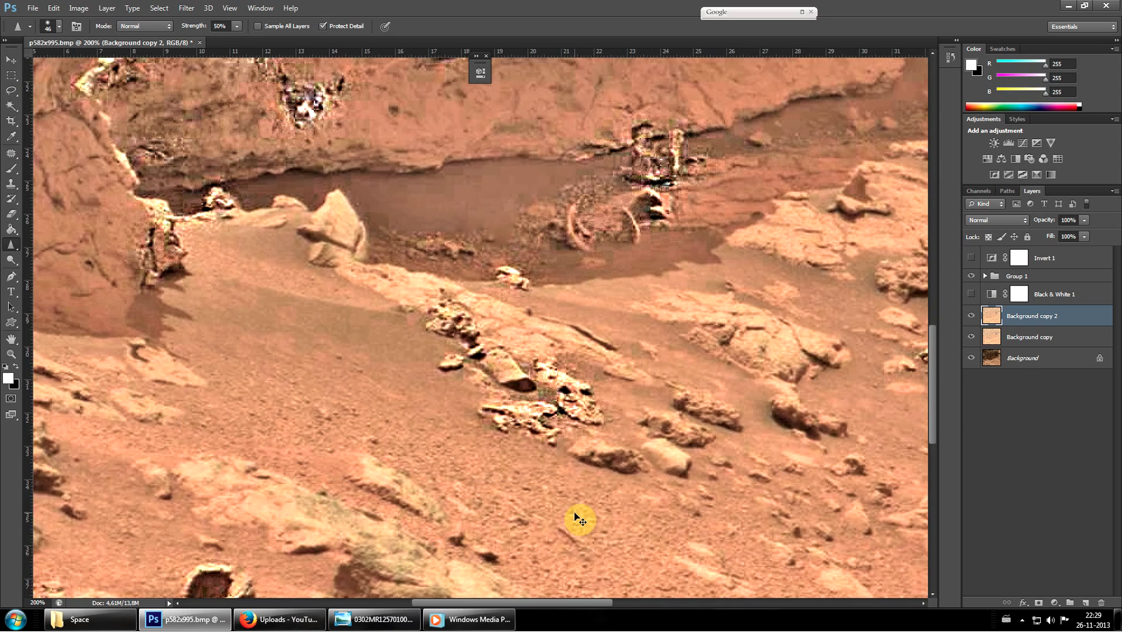
key(ctrl+minus)
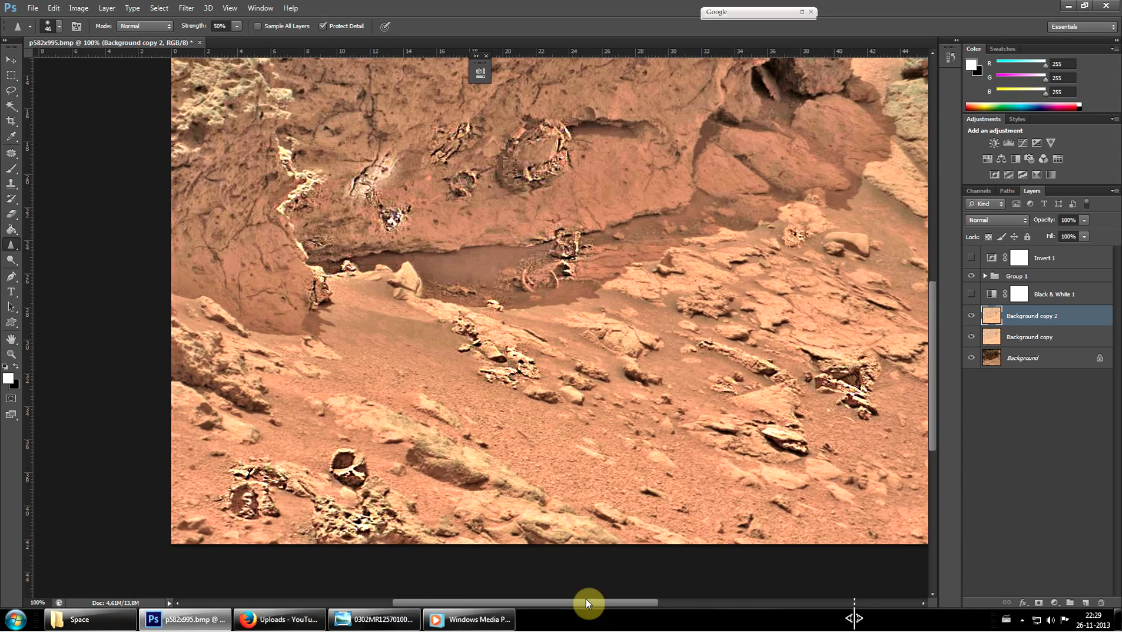
drag(585, 603, 666, 546)
scroll(728, 381, up, 1)
scroll(729, 381, up, 5)
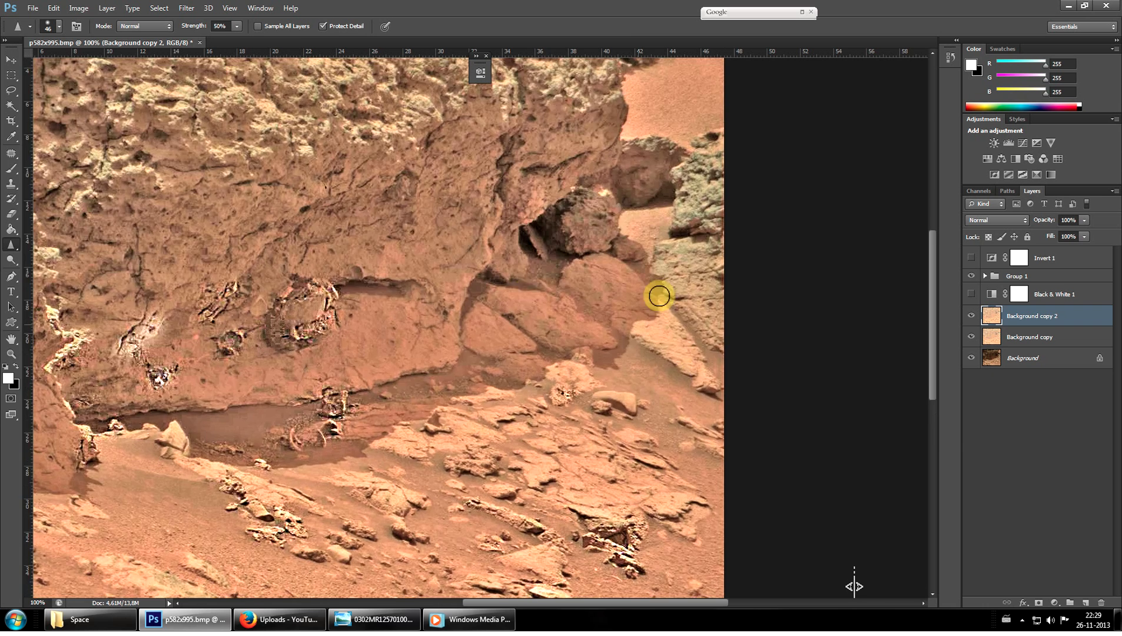
scroll(688, 395, up, 5)
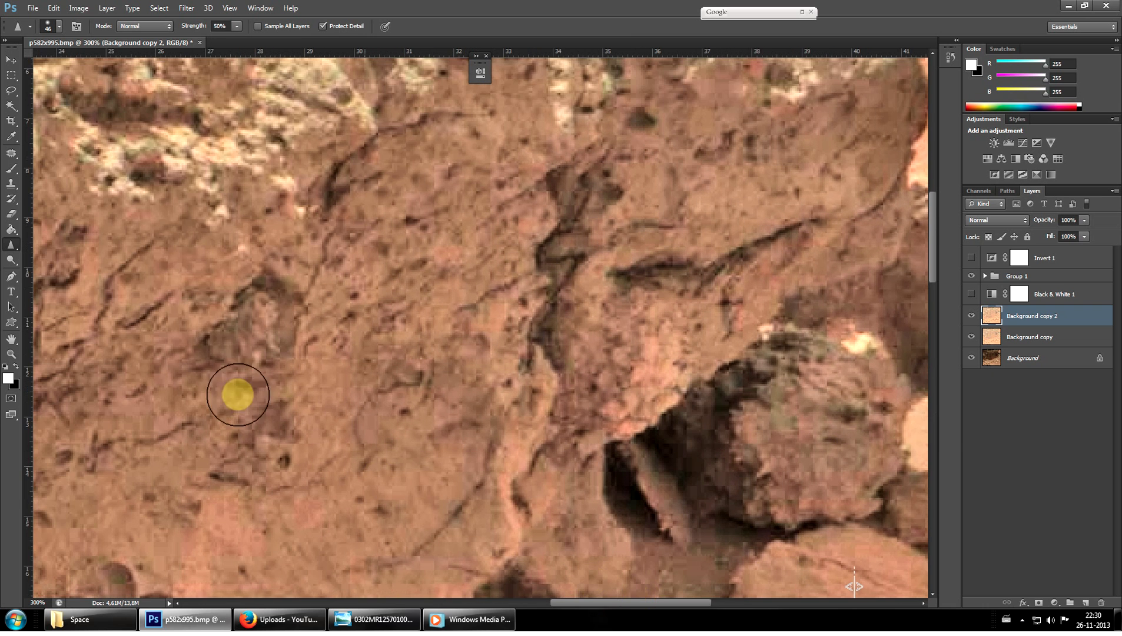
mouse_move(238, 394)
mouse_down()
mouse_move(290, 299)
mouse_move(247, 324)
mouse_move(308, 358)
mouse_move(332, 330)
mouse_move(312, 285)
mouse_move(237, 294)
mouse_move(194, 336)
mouse_move(287, 364)
mouse_move(356, 336)
mouse_move(352, 358)
mouse_move(384, 321)
mouse_move(361, 365)
mouse_move(378, 389)
mouse_move(277, 383)
mouse_move(324, 367)
mouse_move(270, 407)
mouse_move(343, 403)
mouse_up()
scroll(466, 340, down, 3)
mouse_move(462, 322)
mouse_down()
mouse_move(422, 282)
mouse_move(378, 286)
mouse_move(487, 246)
mouse_move(373, 297)
mouse_move(438, 190)
mouse_move(383, 369)
mouse_move(317, 363)
mouse_move(299, 342)
mouse_move(162, 384)
mouse_move(231, 350)
mouse_move(290, 442)
mouse_move(256, 456)
mouse_move(343, 367)
mouse_move(278, 357)
mouse_up()
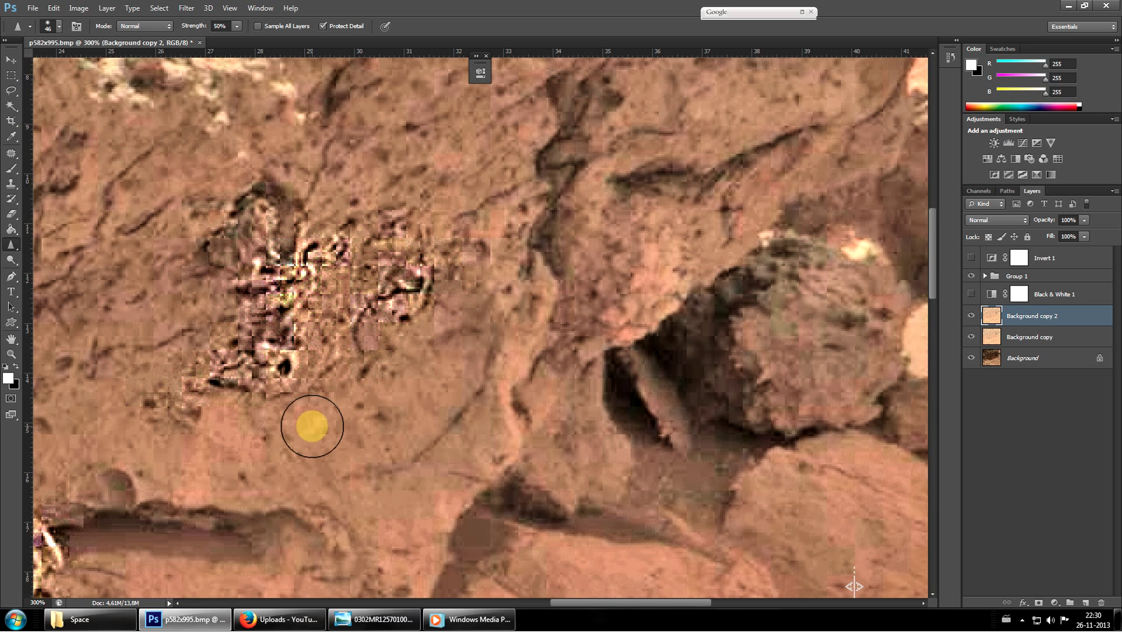
Examine the sharpened marks near the cave-like opening and the cracks on the left part of the rock wall.
scroll(136, 368, down, 2)
scroll(143, 328, up, 2)
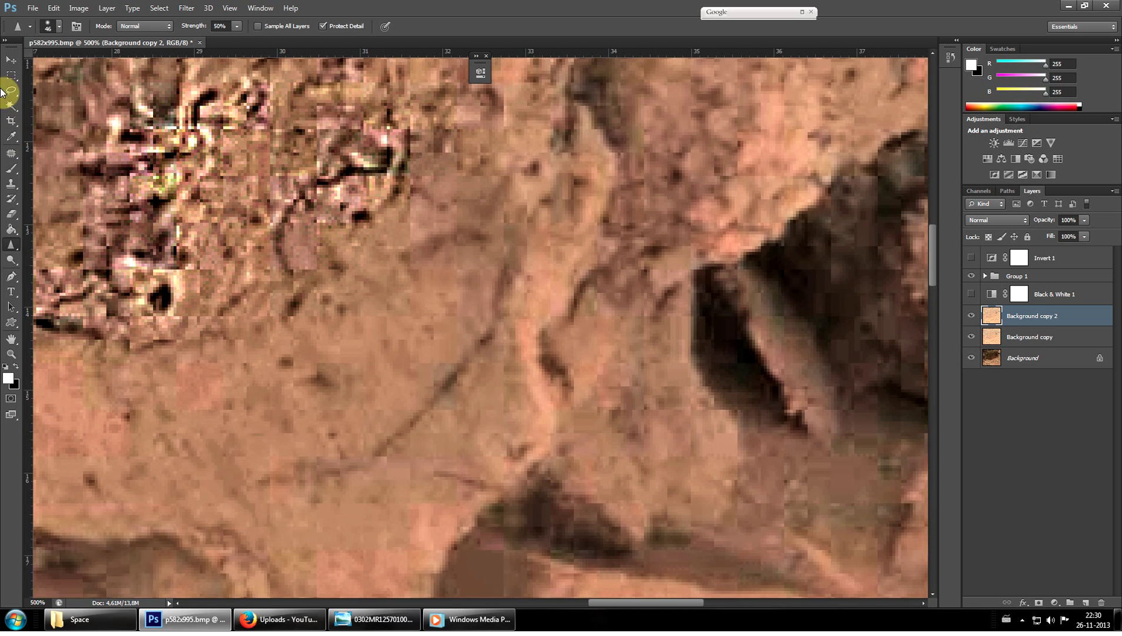
scroll(177, 151, up, 2)
scroll(79, 181, down, 4)
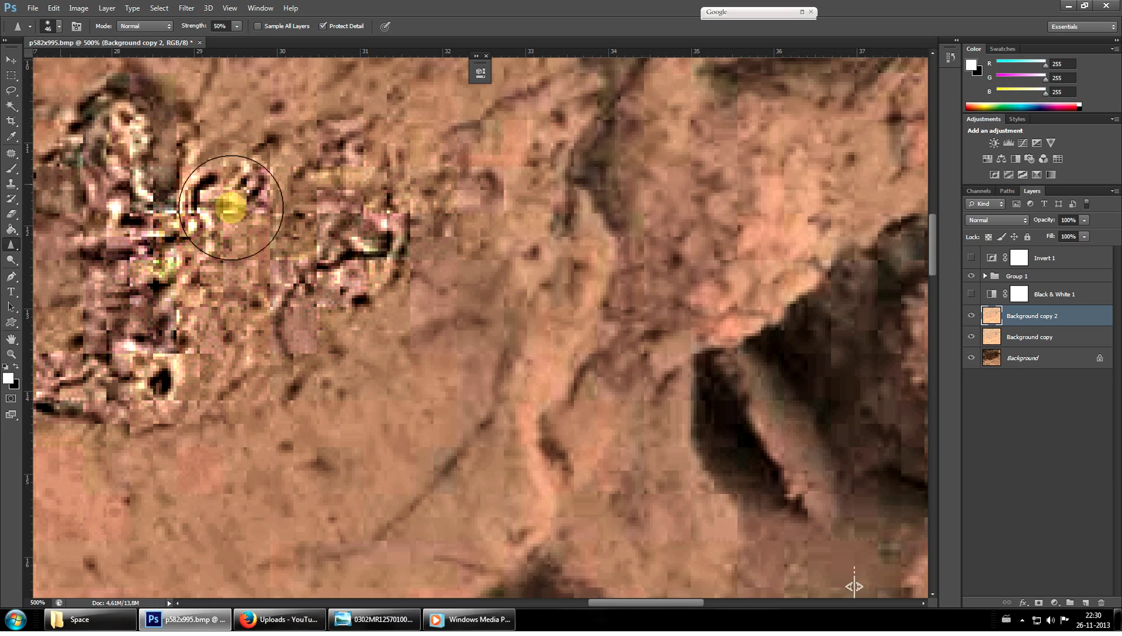
scroll(648, 626, down, 1)
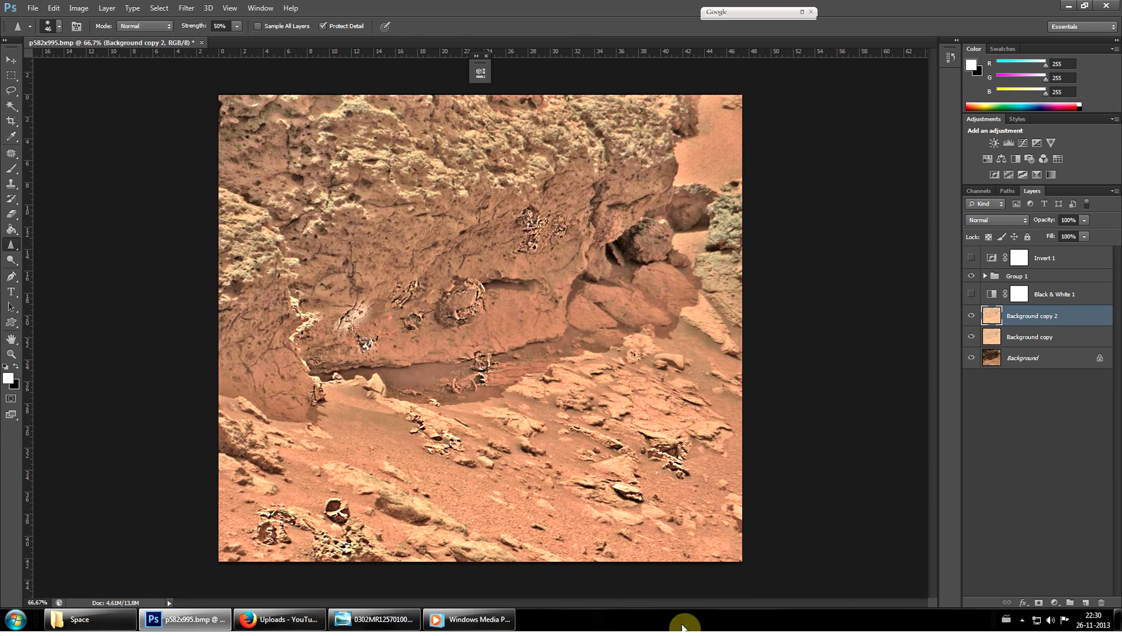
click(10, 354)
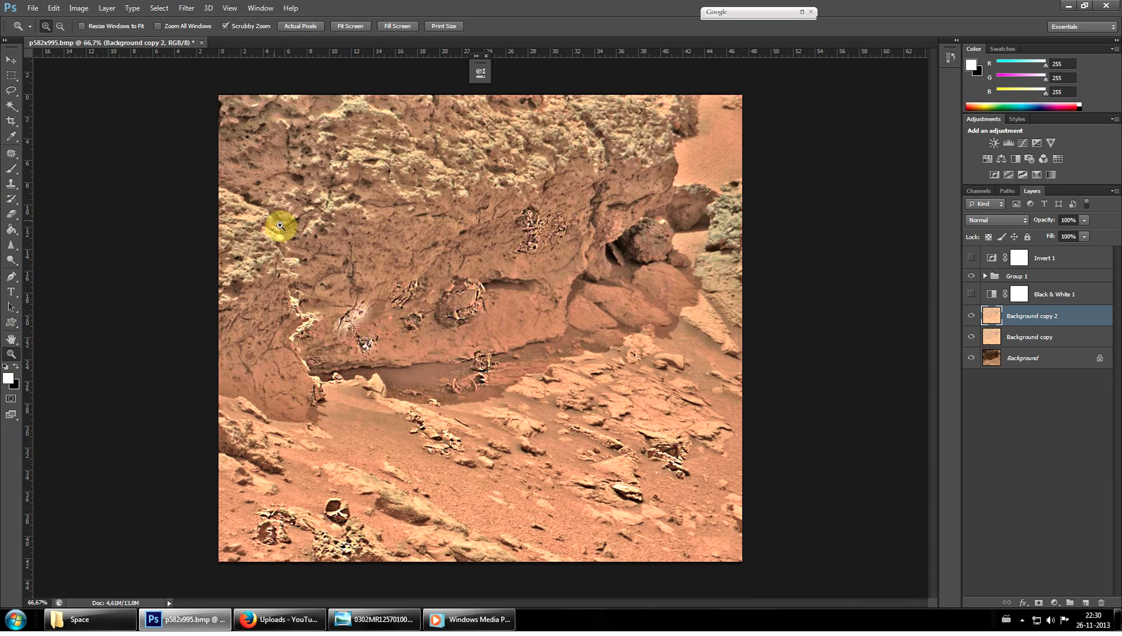
click(336, 266)
click(324, 358)
click(339, 371)
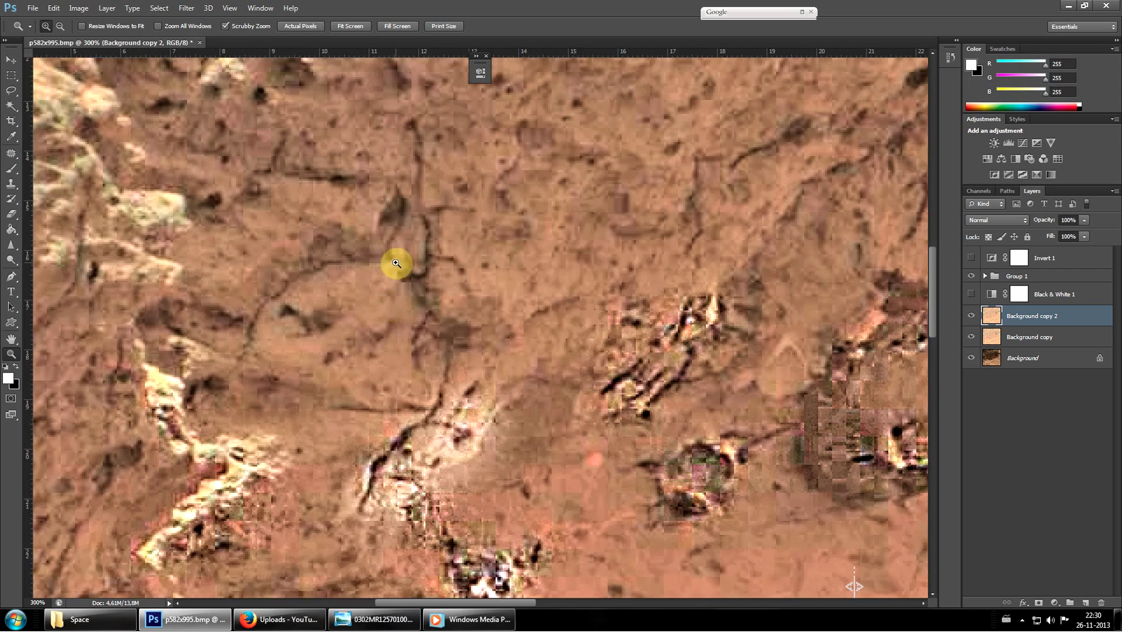
scroll(396, 264, up, 1)
scroll(500, 318, up, 2)
scroll(509, 329, down, 2)
scroll(511, 331, right, 1)
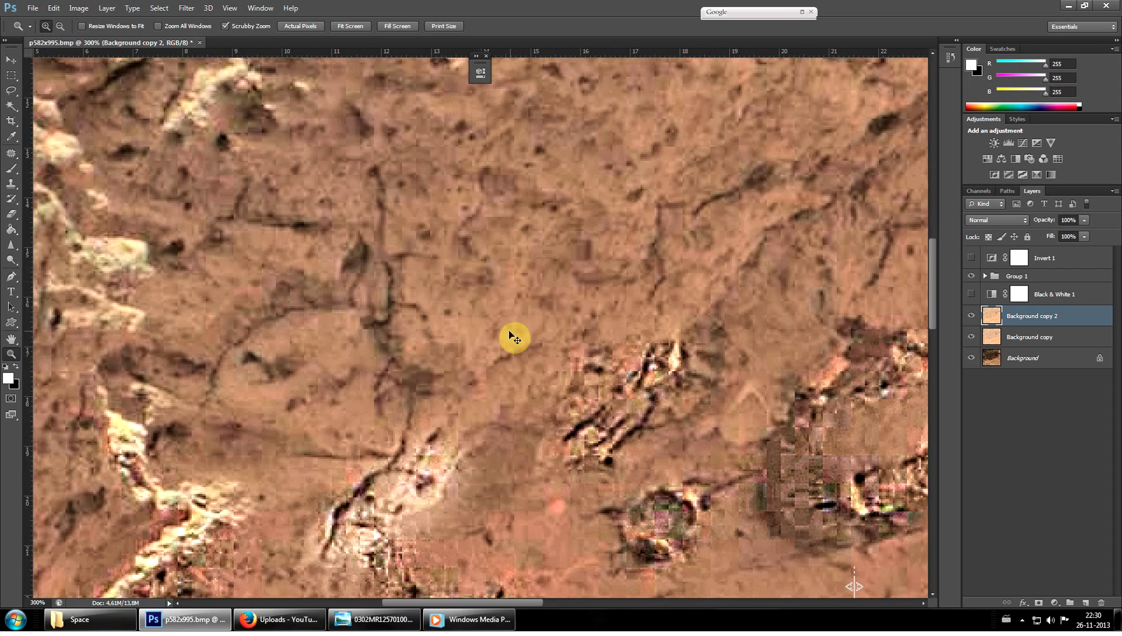
Sharpen the dark leaf-shaped mark and the crossing cracks beside it on the left part of the rock wall at 50% strength.
key(ctrl+1)
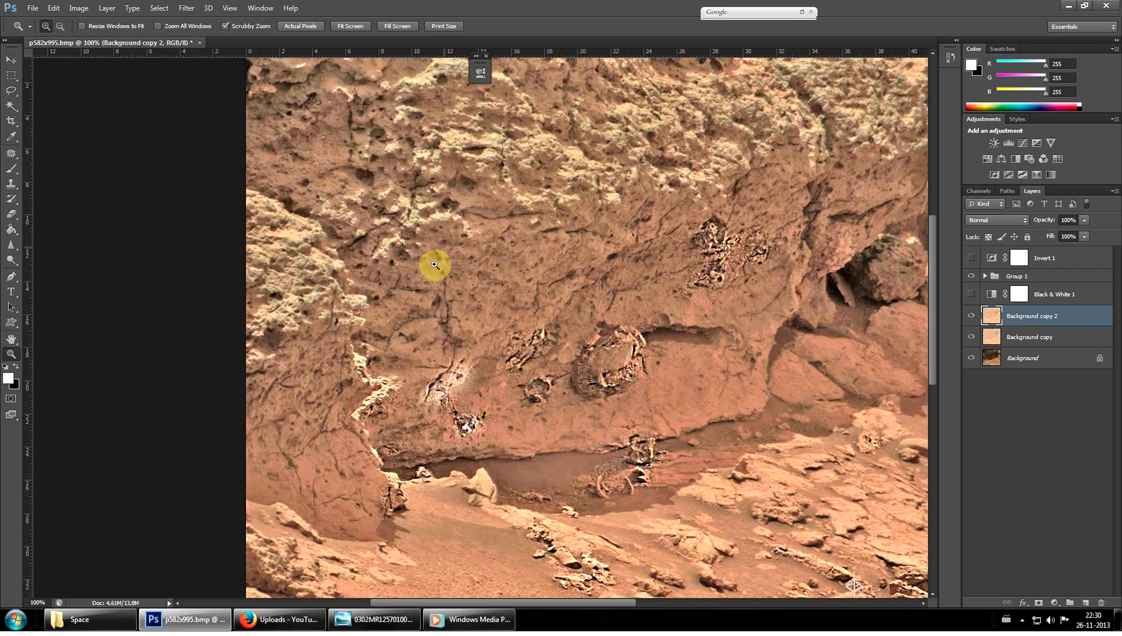
click(436, 315)
click(435, 315)
drag(447, 312, 483, 310)
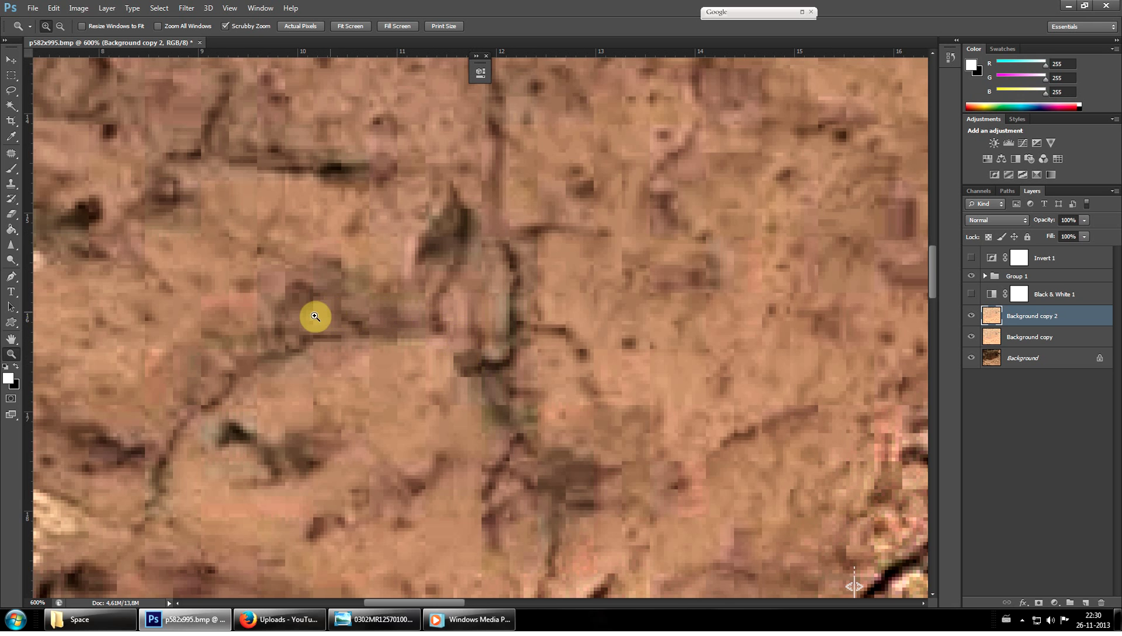
click(12, 248)
mouse_move(444, 288)
mouse_down()
mouse_move(528, 318)
mouse_move(351, 314)
mouse_move(360, 260)
mouse_up()
mouse_move(506, 233)
mouse_down()
mouse_move(663, 235)
mouse_move(728, 270)
mouse_move(471, 393)
mouse_move(234, 368)
mouse_move(419, 226)
mouse_up()
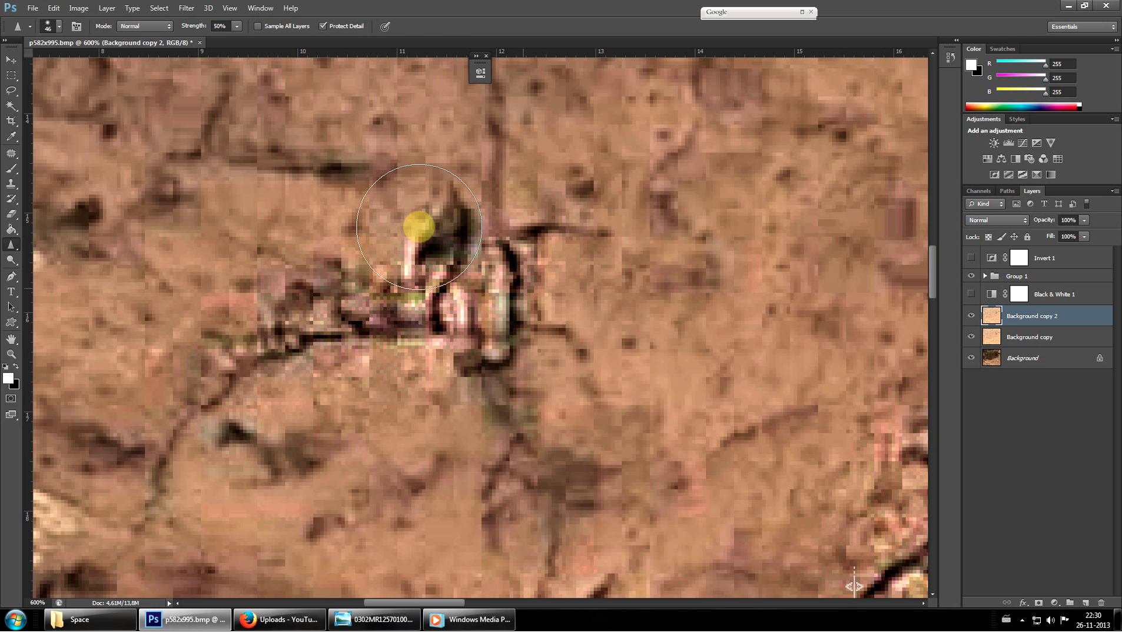
key(v)
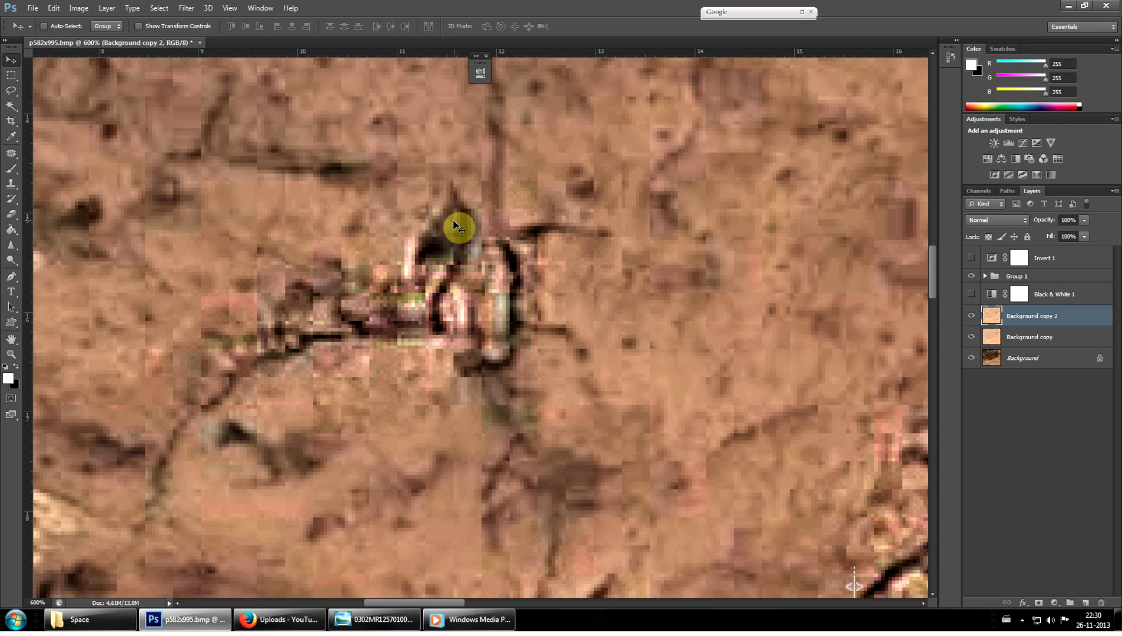
scroll(534, 320, down, 3)
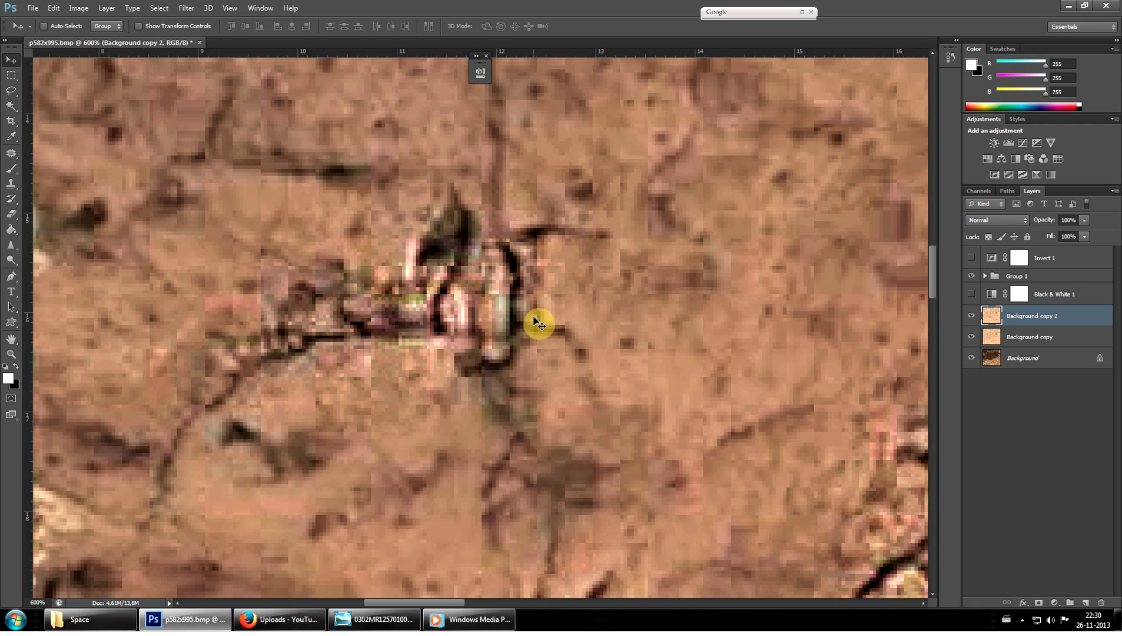
scroll(579, 556, down, 1)
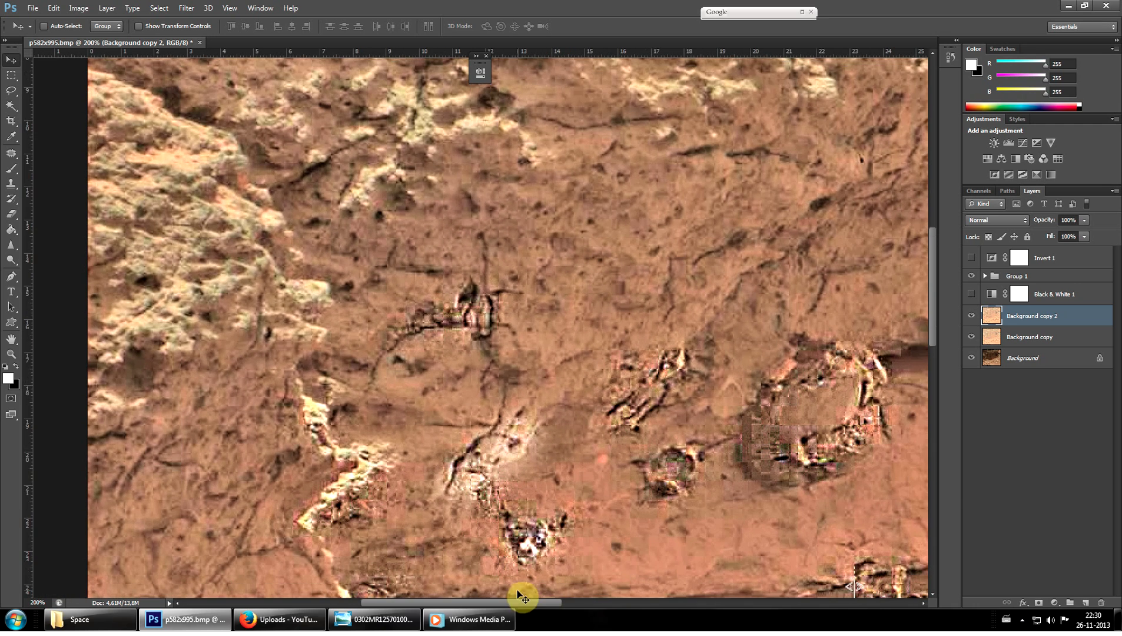
Sharpen the rounded dark boulder beside the cave-like opening, across its face and left side, at 50% strength.
scroll(648, 592, right, 3)
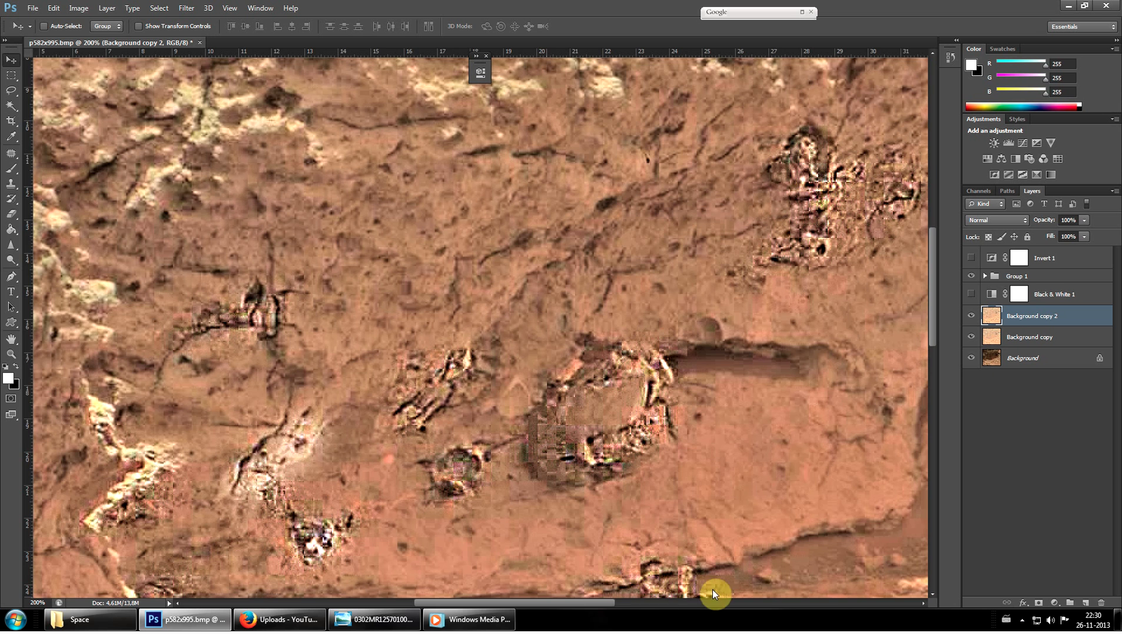
scroll(713, 589, right, 10)
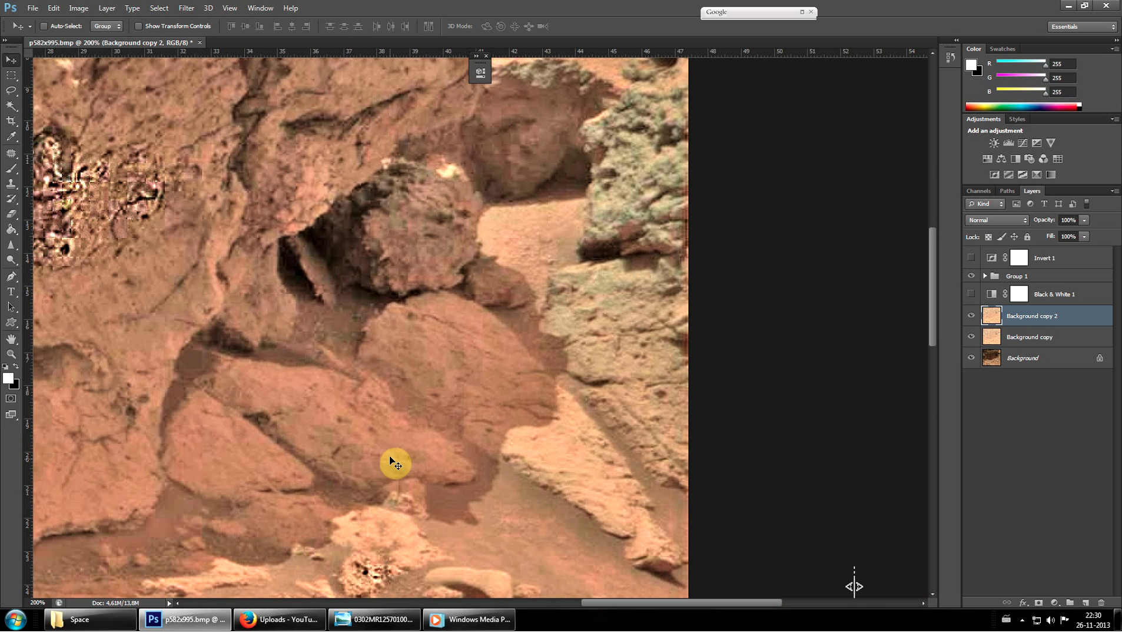
scroll(396, 460, down, 5)
scroll(385, 484, up, 10)
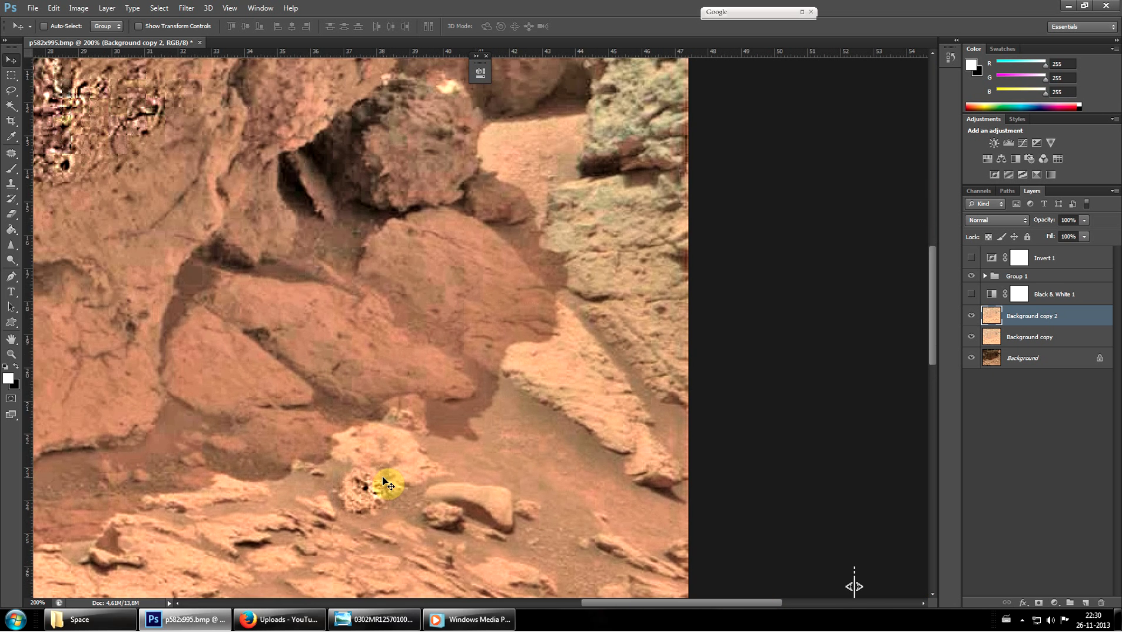
scroll(404, 473, up, 3)
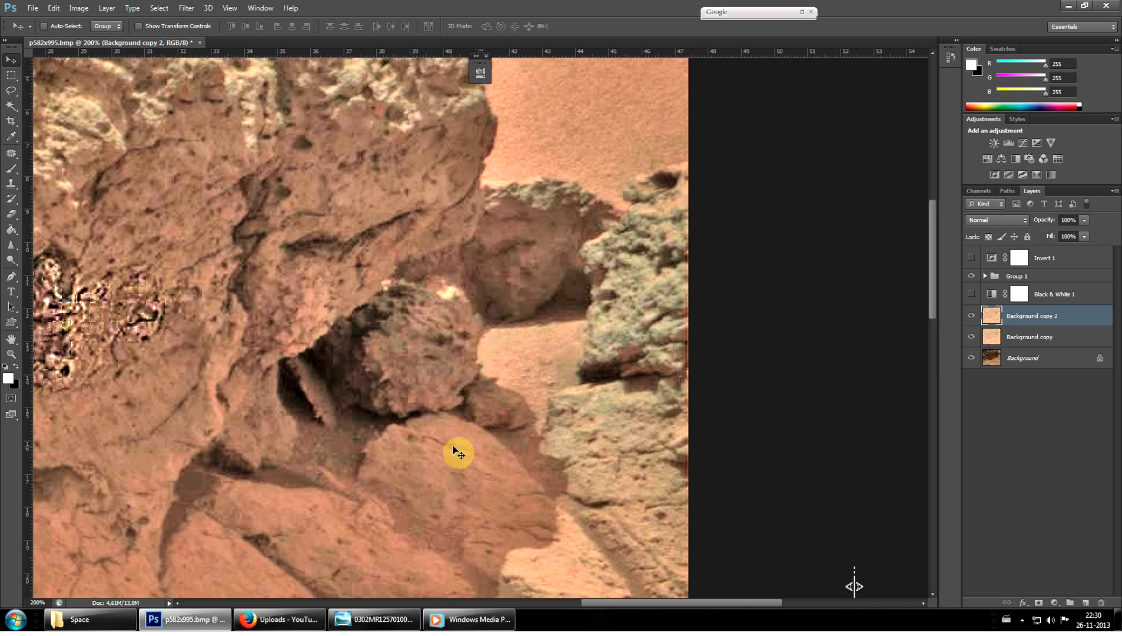
scroll(453, 419, up, 2)
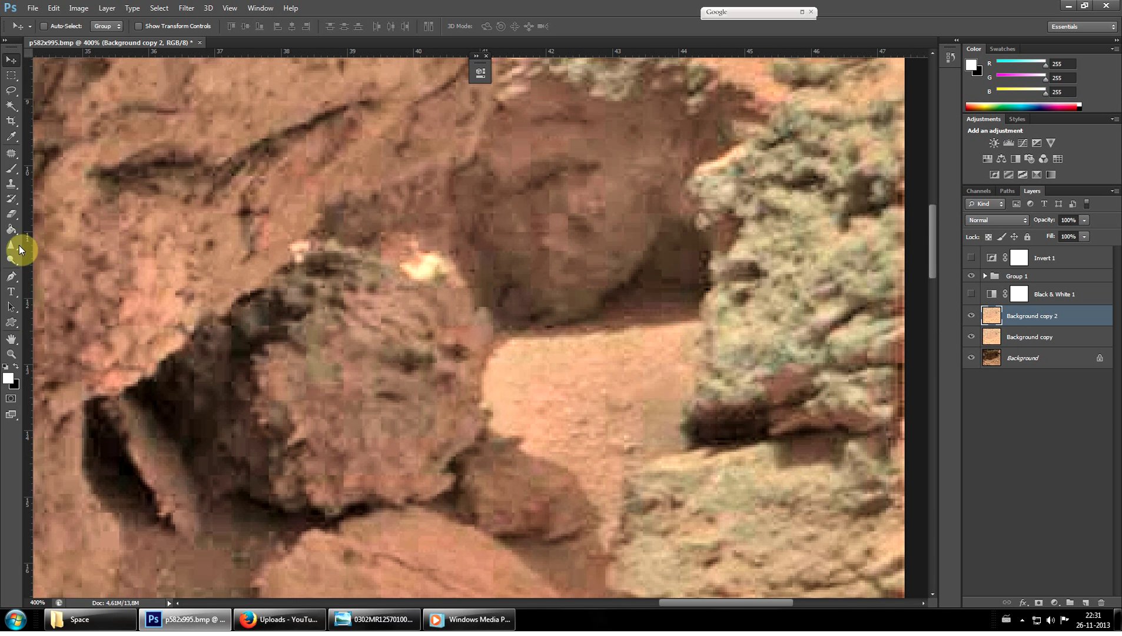
click(19, 244)
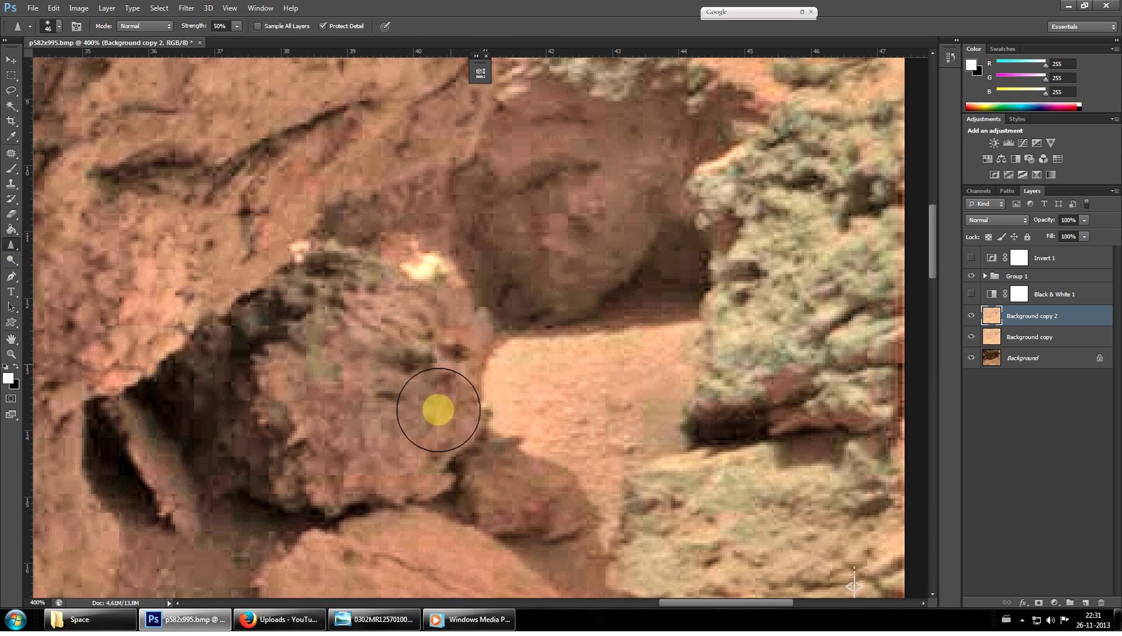
mouse_move(344, 292)
mouse_down()
mouse_move(430, 263)
mouse_move(438, 426)
mouse_move(381, 475)
mouse_up()
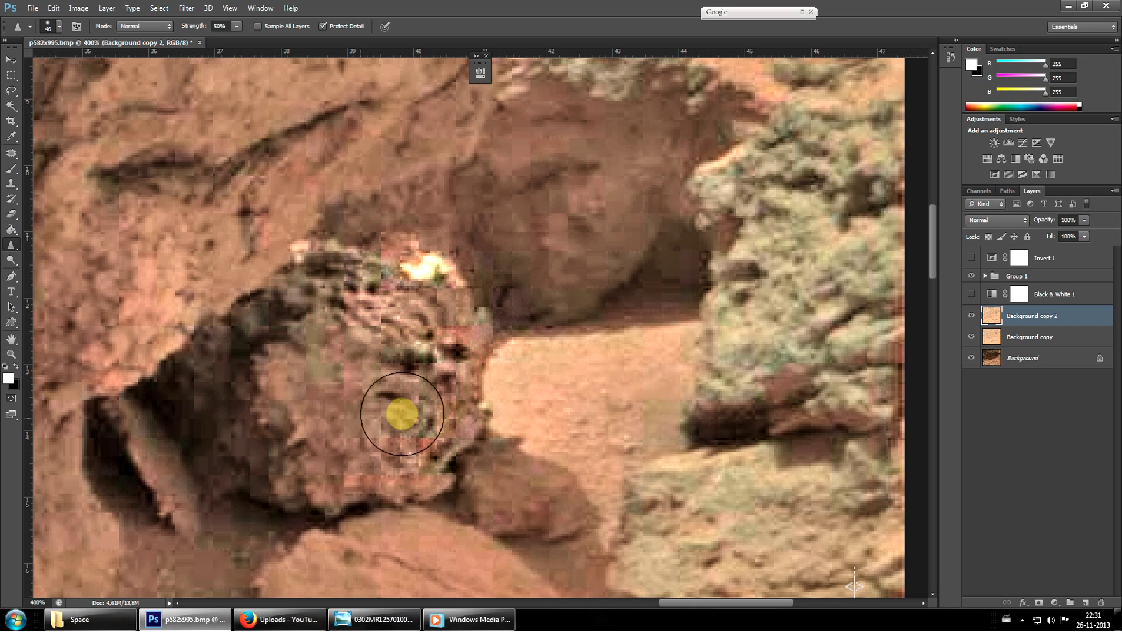
mouse_move(401, 406)
mouse_down()
mouse_move(327, 442)
mouse_move(267, 429)
mouse_move(292, 418)
mouse_move(195, 402)
mouse_up()
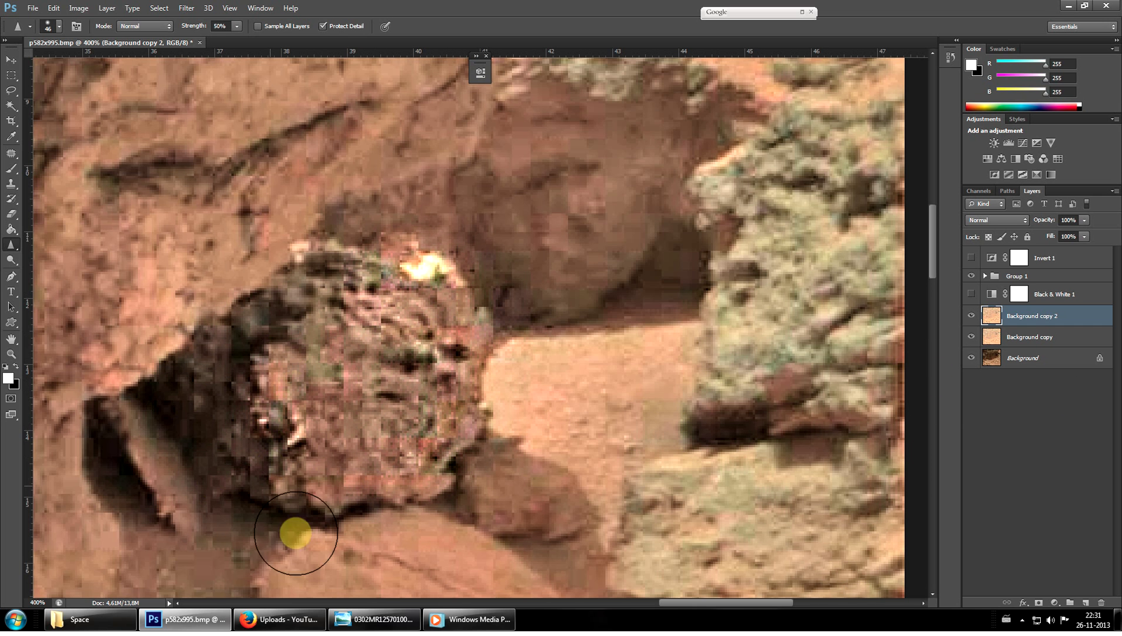
Sharpen the shadowed left edge of the rounded boulder and the narrow slab beside it at 50% strength.
scroll(243, 525, down, 2)
scroll(241, 453, down, 1)
key(ctrl+=)
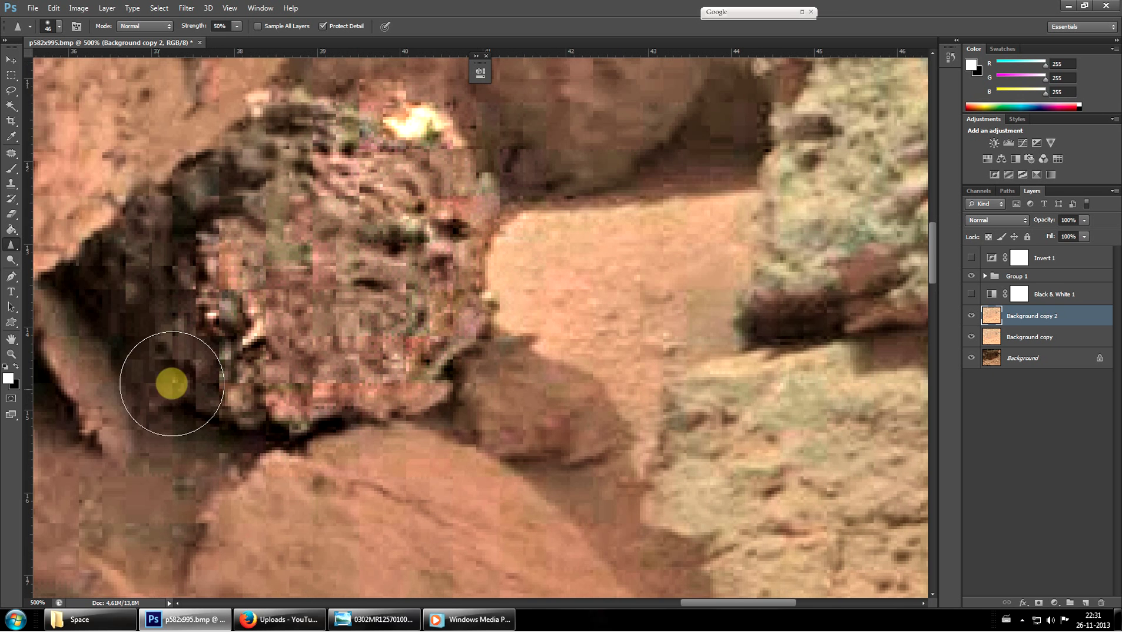
mouse_move(63, 293)
mouse_down()
mouse_move(114, 490)
mouse_move(120, 189)
mouse_move(194, 203)
mouse_up()
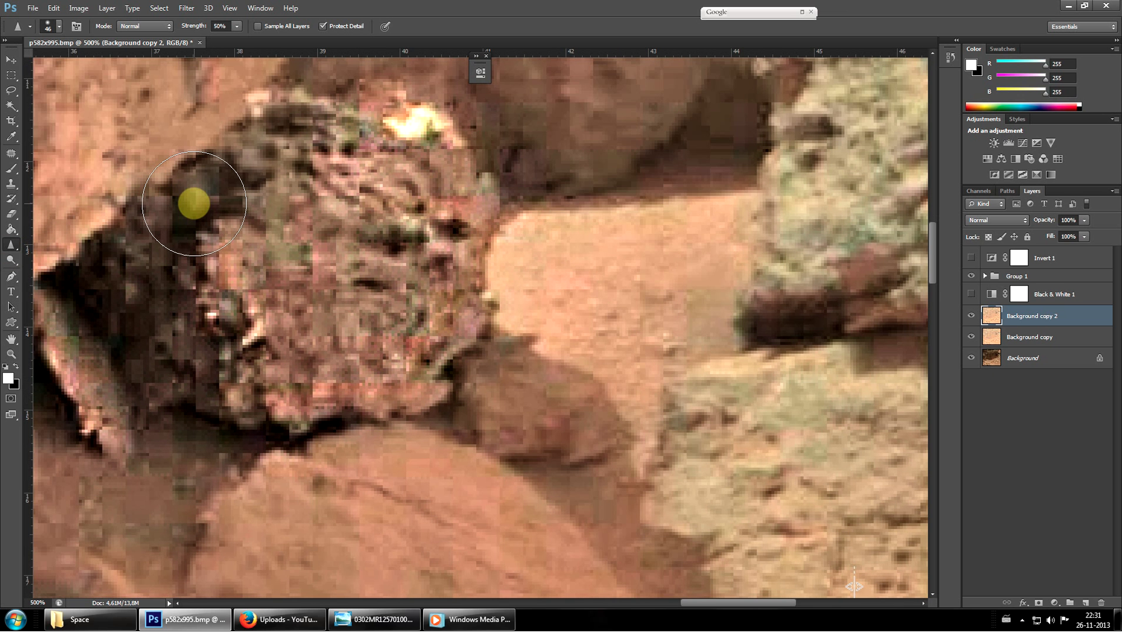
Examine the shaded rock face behind the rounded boulder closely for unusual shapes and marks.
scroll(559, 203, up, 2)
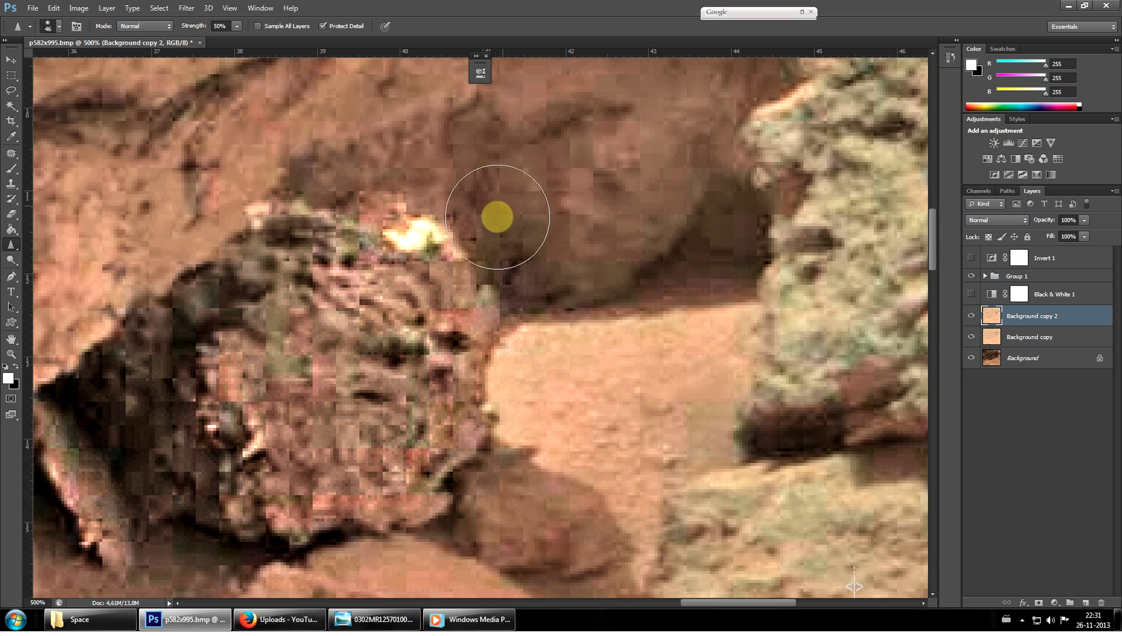
scroll(548, 206, up, 1)
scroll(600, 318, up, 1)
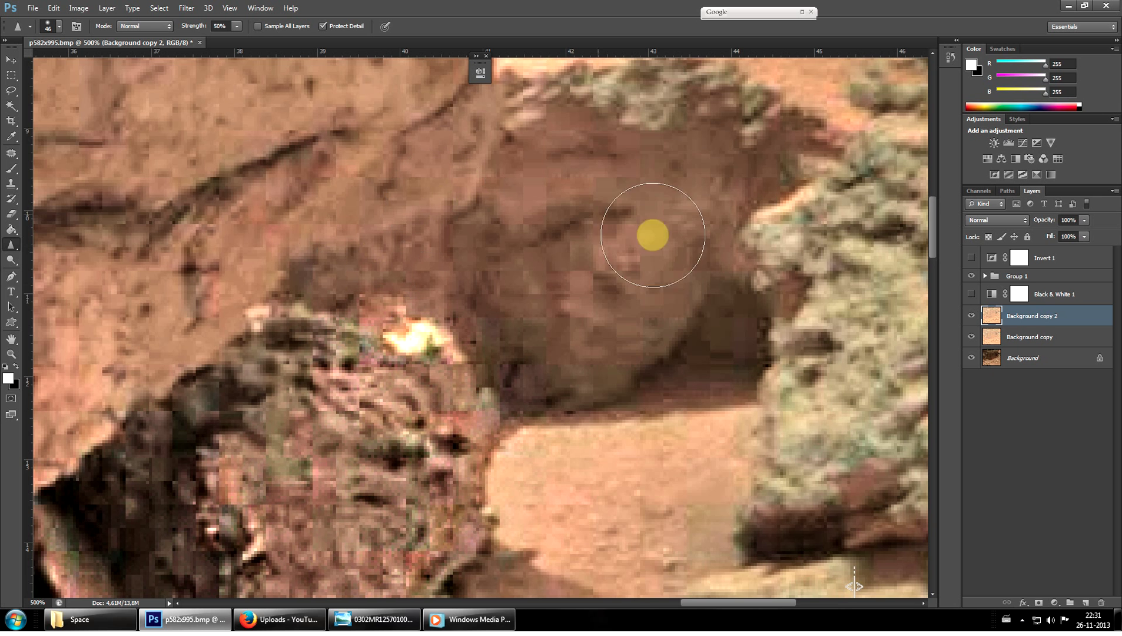
scroll(699, 389, up, 2)
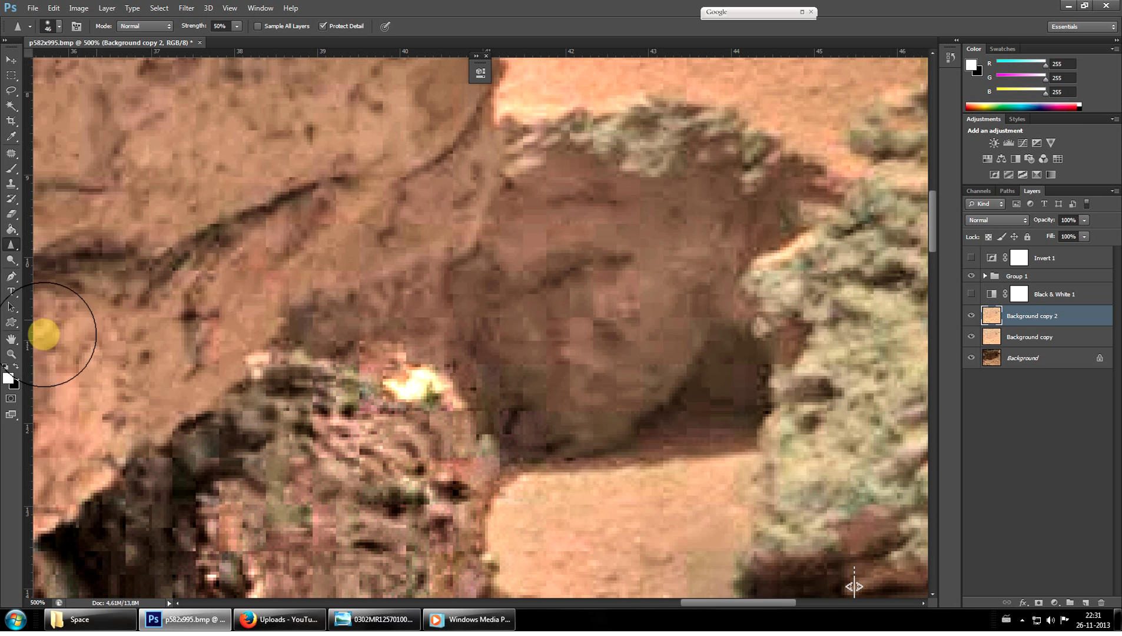
click(13, 355)
drag(597, 349, 533, 407)
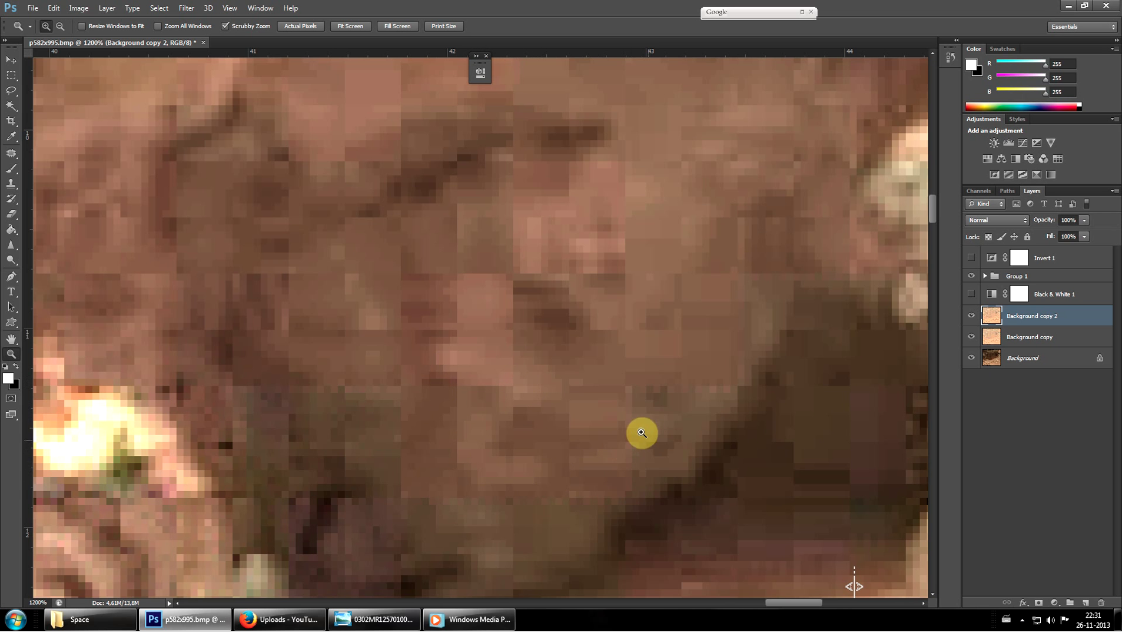
scroll(552, 490, up, 2)
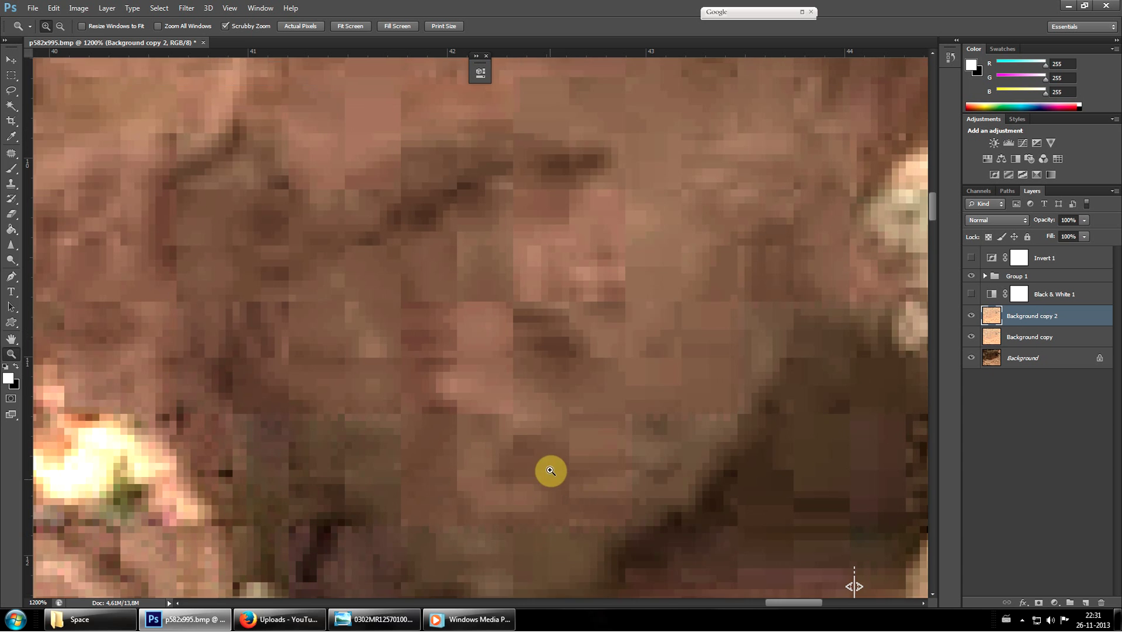
scroll(512, 405, down, 3)
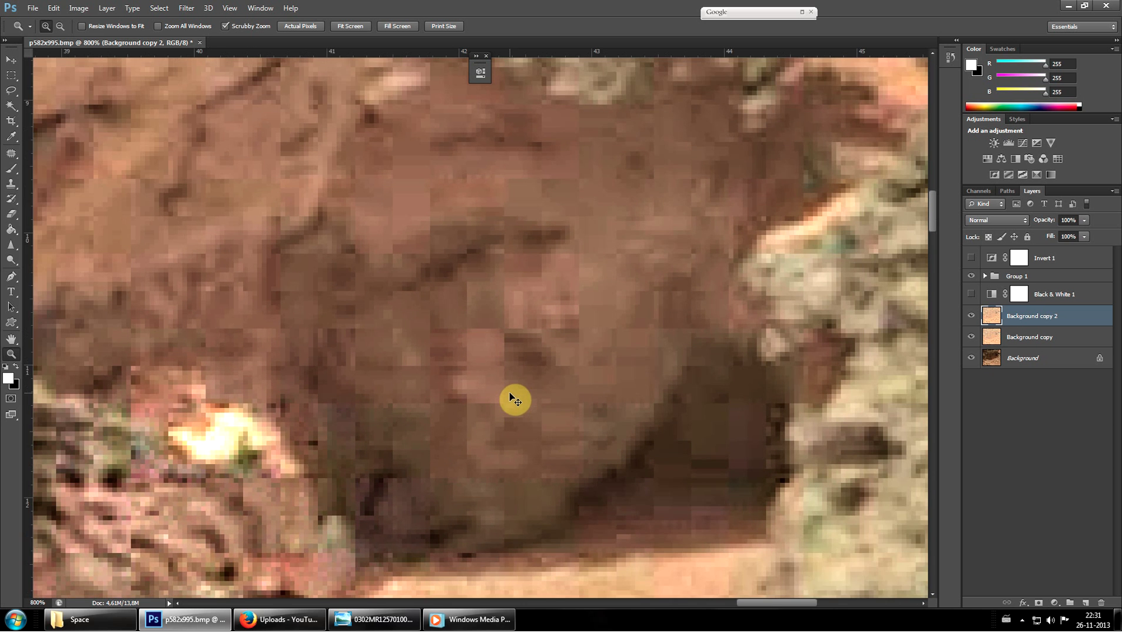
scroll(513, 381, up, 2)
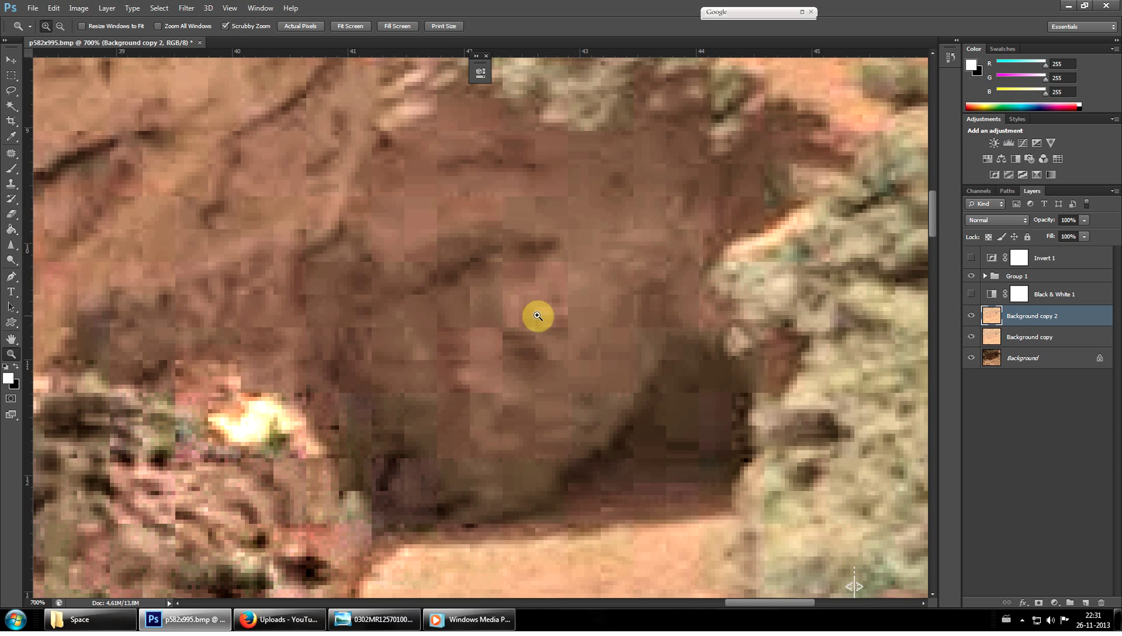
scroll(636, 408, down, 2)
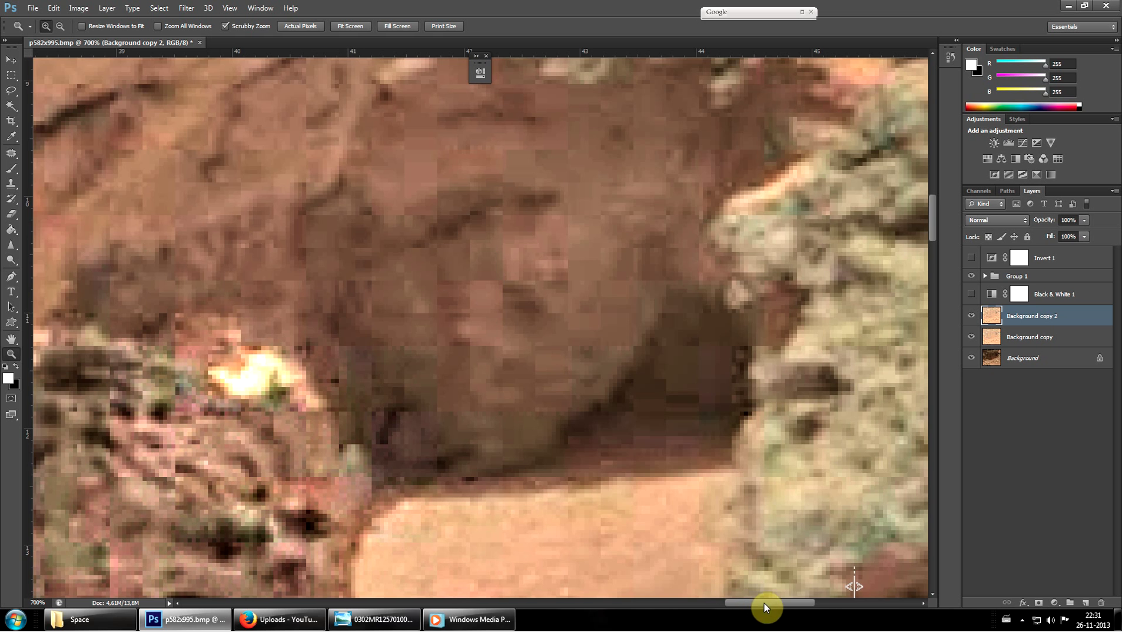
Sharpen the left part of the rough greenish rock at the image's right edge at 50% strength.
drag(764, 603, 786, 602)
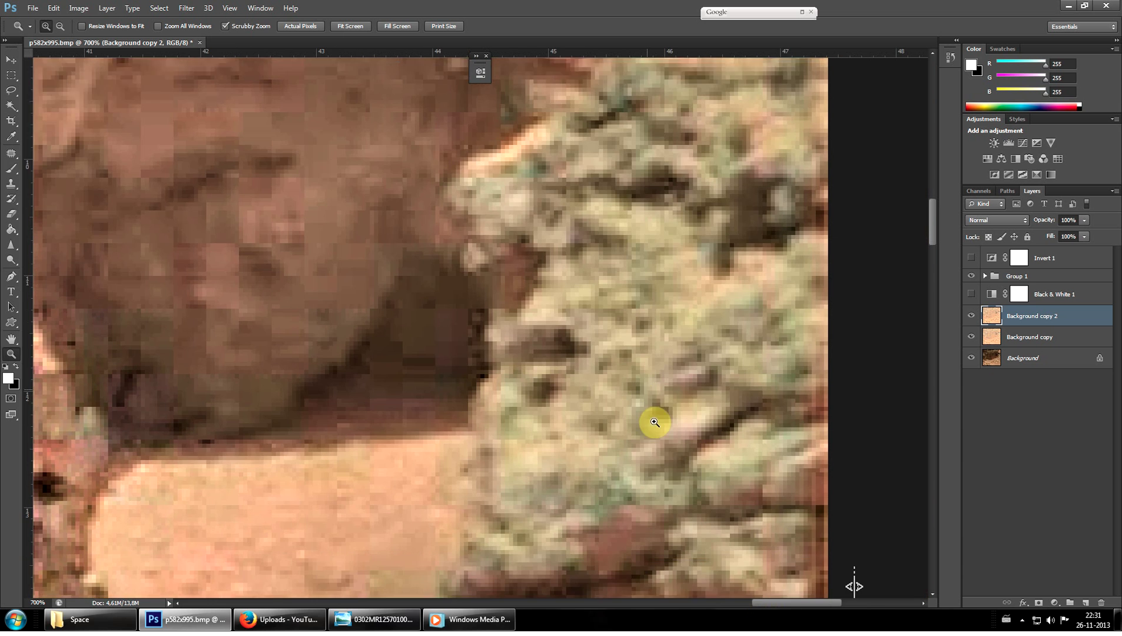
scroll(655, 422, down, 3)
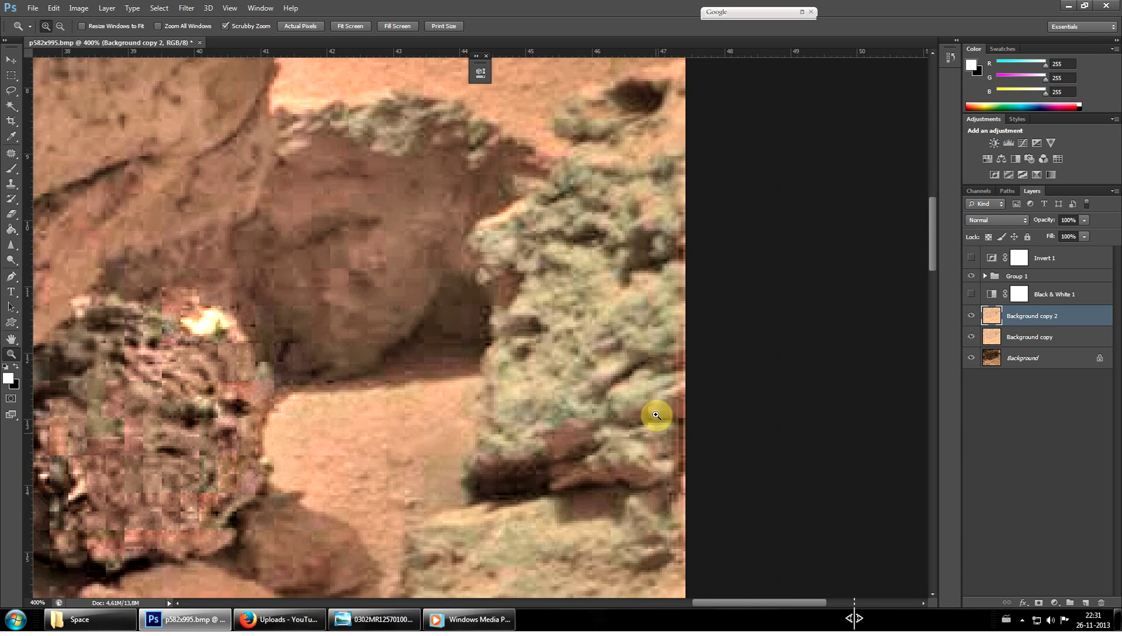
scroll(654, 414, up, 1)
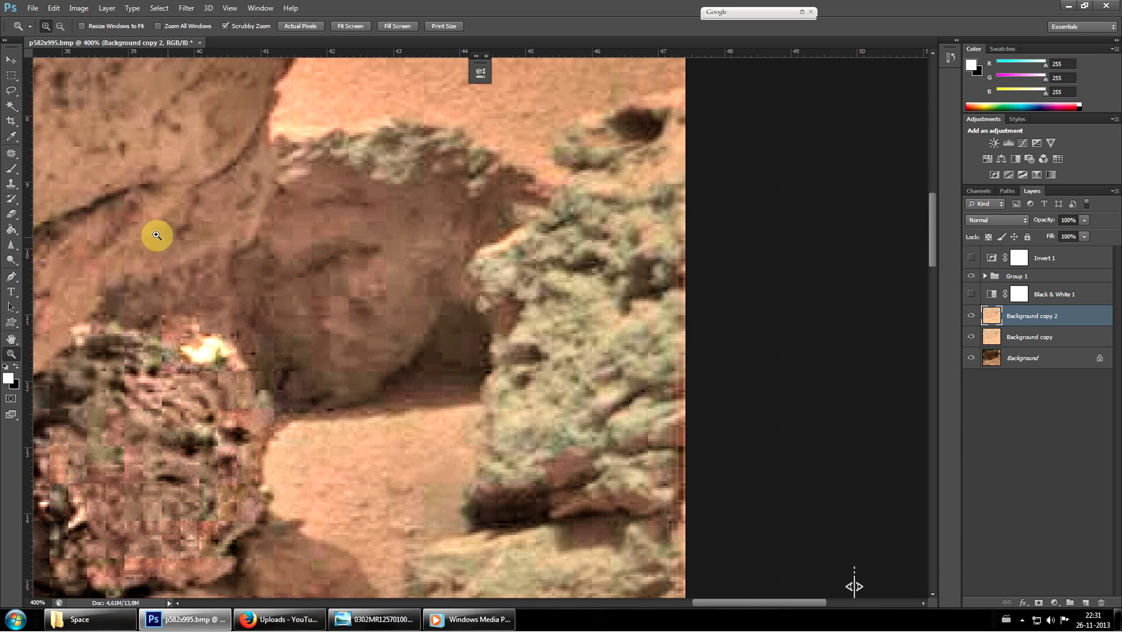
click(12, 245)
mouse_move(588, 475)
mouse_down()
mouse_move(581, 440)
mouse_move(625, 483)
mouse_move(707, 469)
mouse_move(598, 392)
mouse_move(594, 377)
mouse_move(479, 367)
mouse_move(471, 353)
mouse_move(518, 269)
mouse_move(490, 259)
mouse_move(554, 232)
mouse_move(569, 257)
mouse_move(591, 237)
mouse_move(573, 223)
mouse_move(531, 226)
mouse_move(565, 217)
mouse_move(591, 232)
mouse_move(645, 225)
mouse_move(539, 245)
mouse_move(563, 281)
mouse_move(583, 271)
mouse_move(603, 339)
mouse_up()
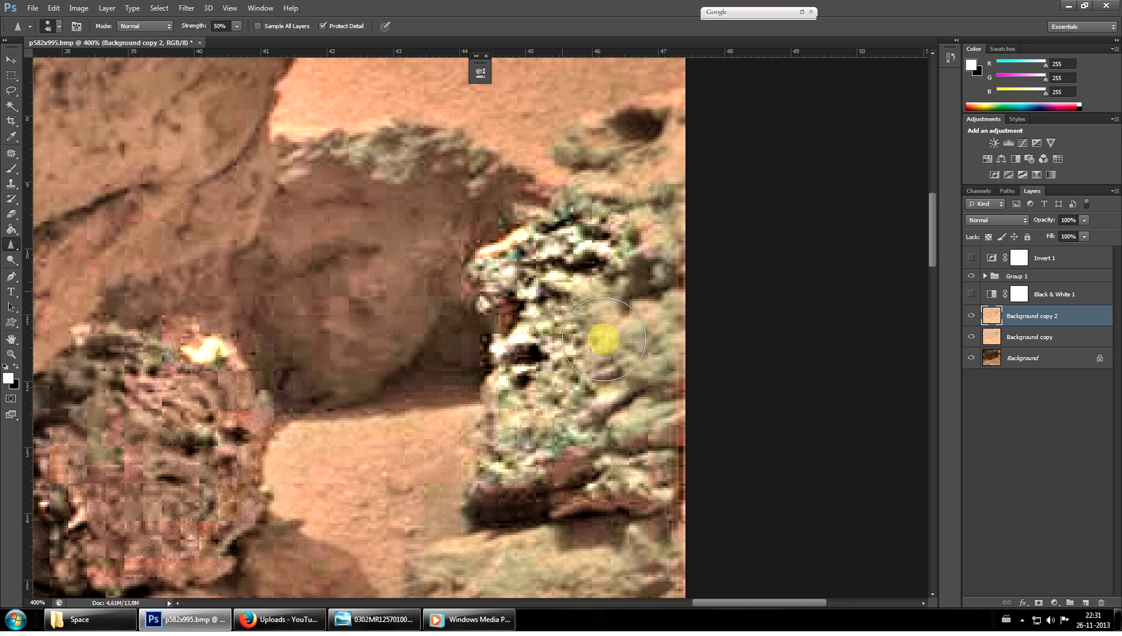
Sharpen the upper right part and the dark lower ledge of the rough greenish rock at 50% strength.
scroll(608, 368, up, 2)
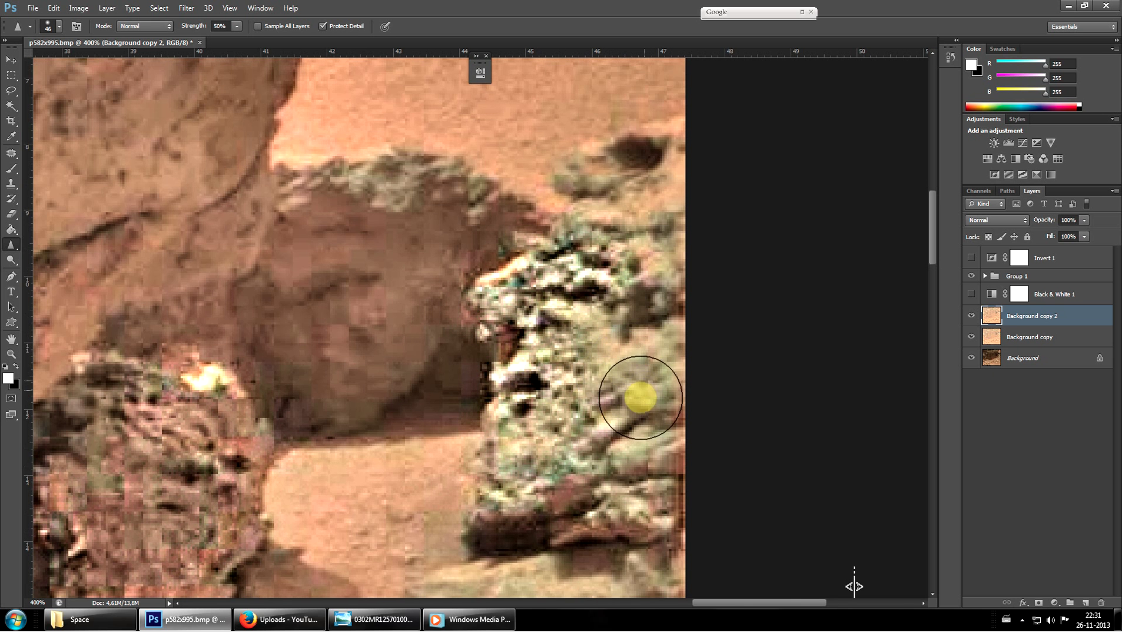
scroll(638, 382, down, 2)
scroll(624, 259, up, 2)
scroll(656, 124, up, 1)
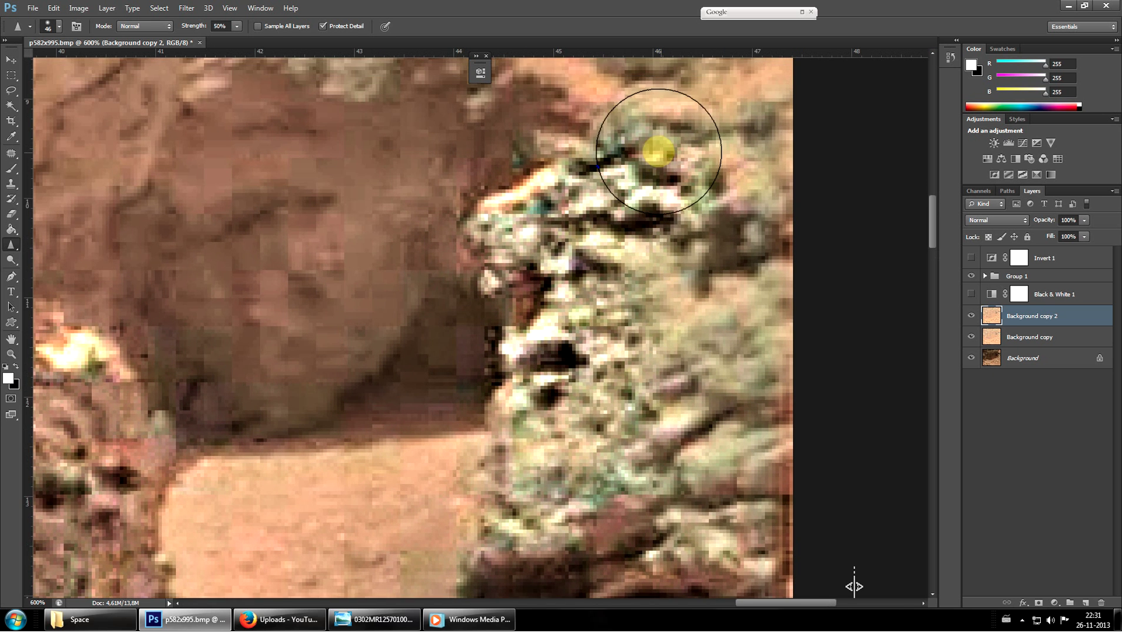
scroll(754, 350, down, 2)
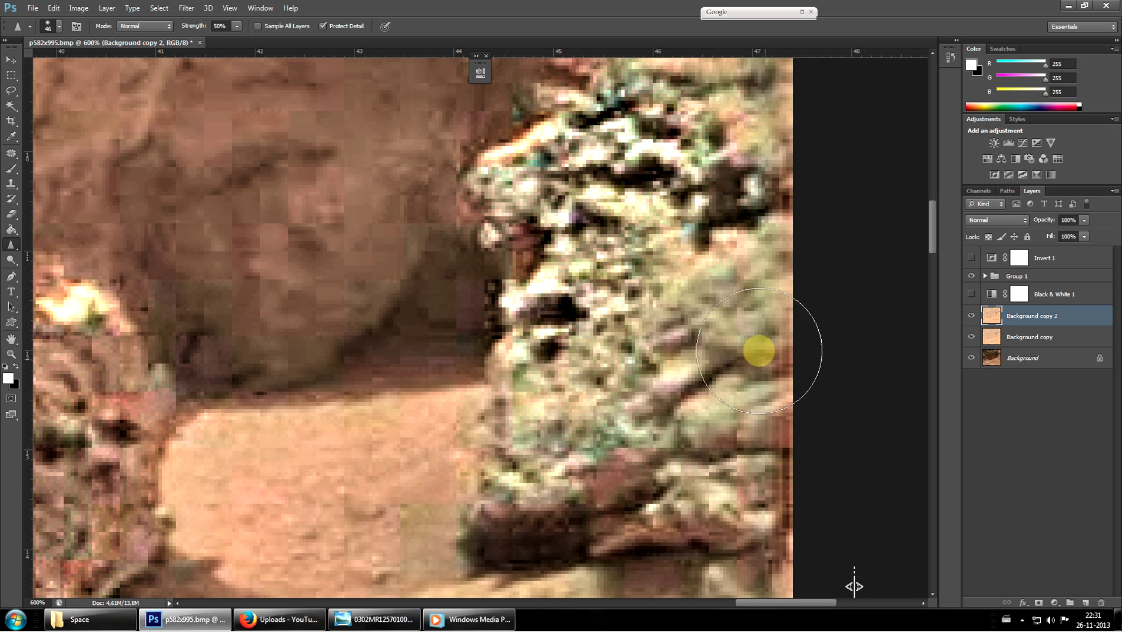
mouse_move(634, 508)
mouse_down()
mouse_move(689, 508)
mouse_move(483, 475)
mouse_up()
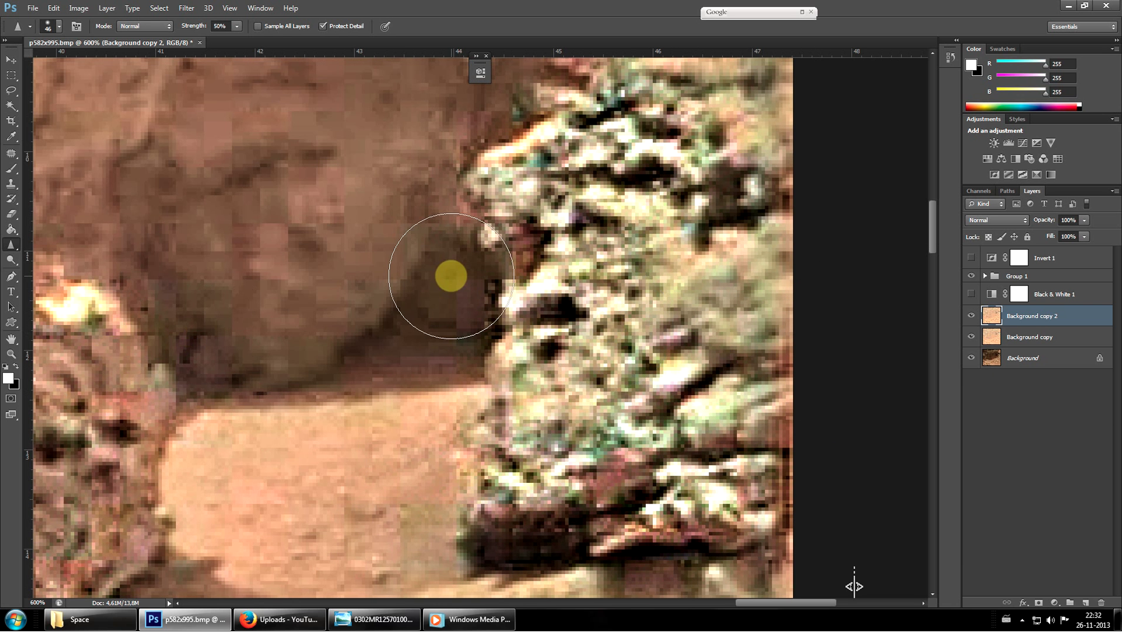
scroll(456, 284, down, 1)
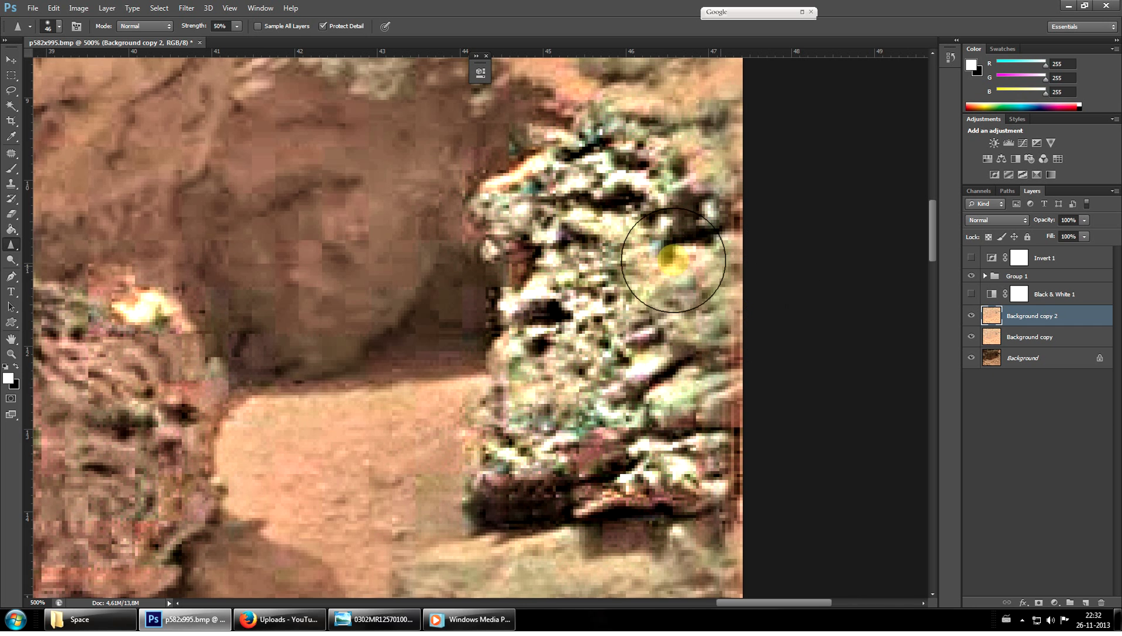
scroll(800, 442, down, 1)
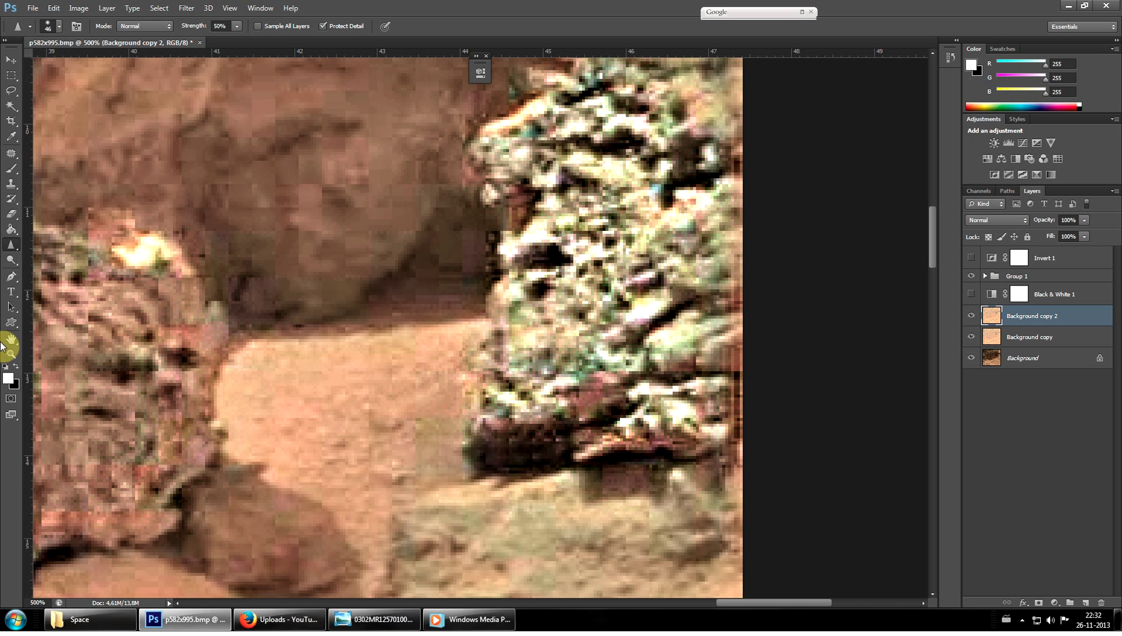
Sharpen the top knob and upper edge of the rough greenish rock at the image's right edge at 50% strength.
click(13, 355)
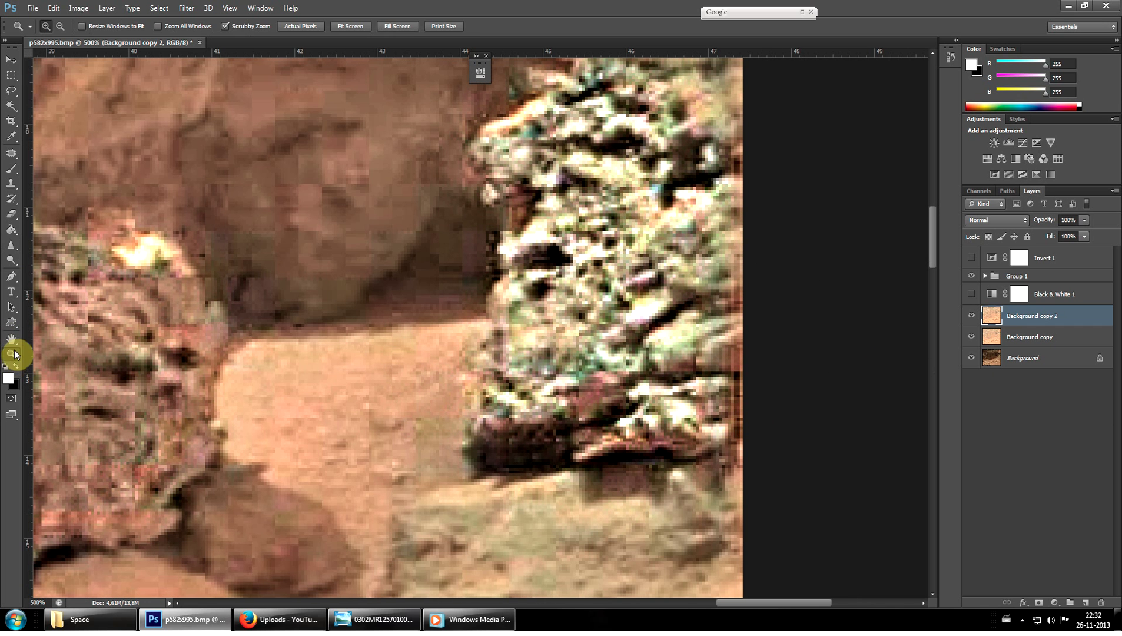
click(11, 249)
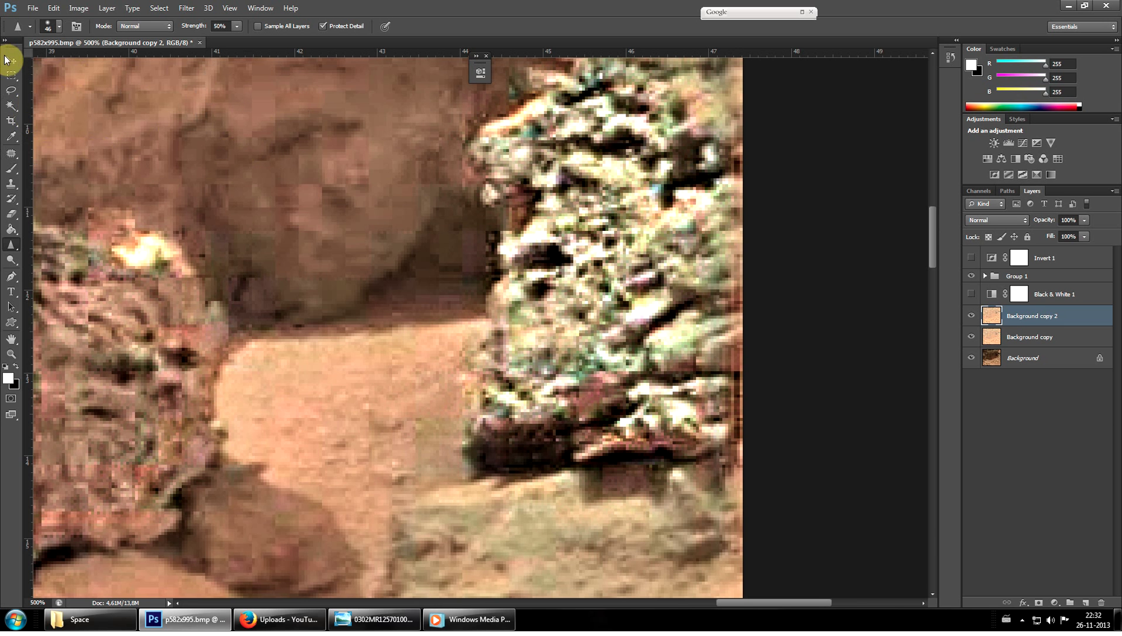
key(ctrl+minus)
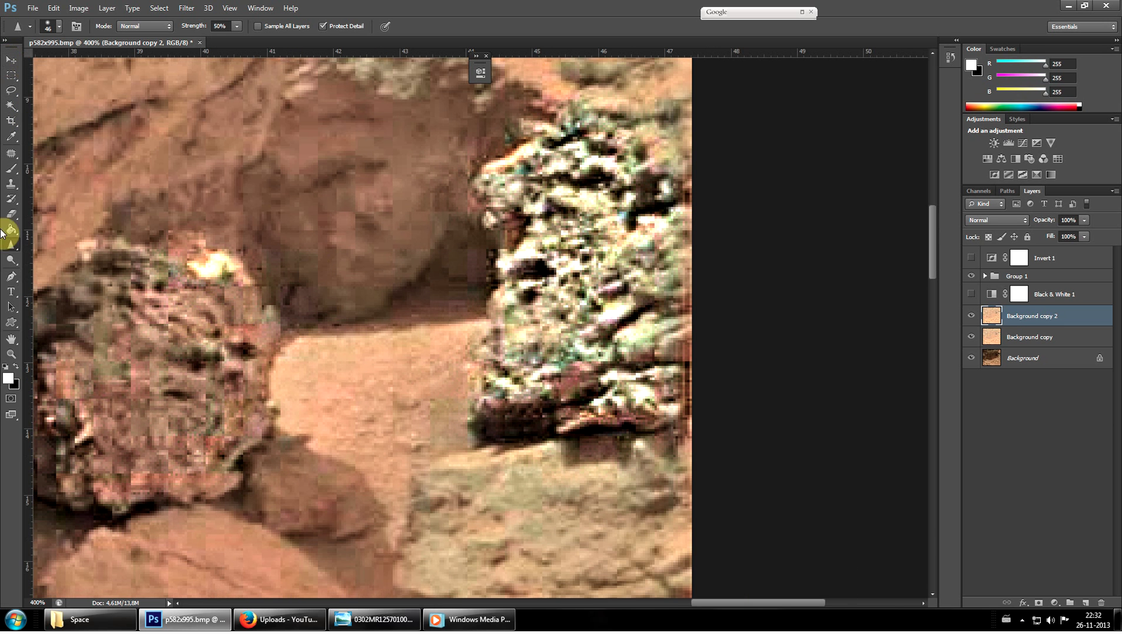
click(9, 60)
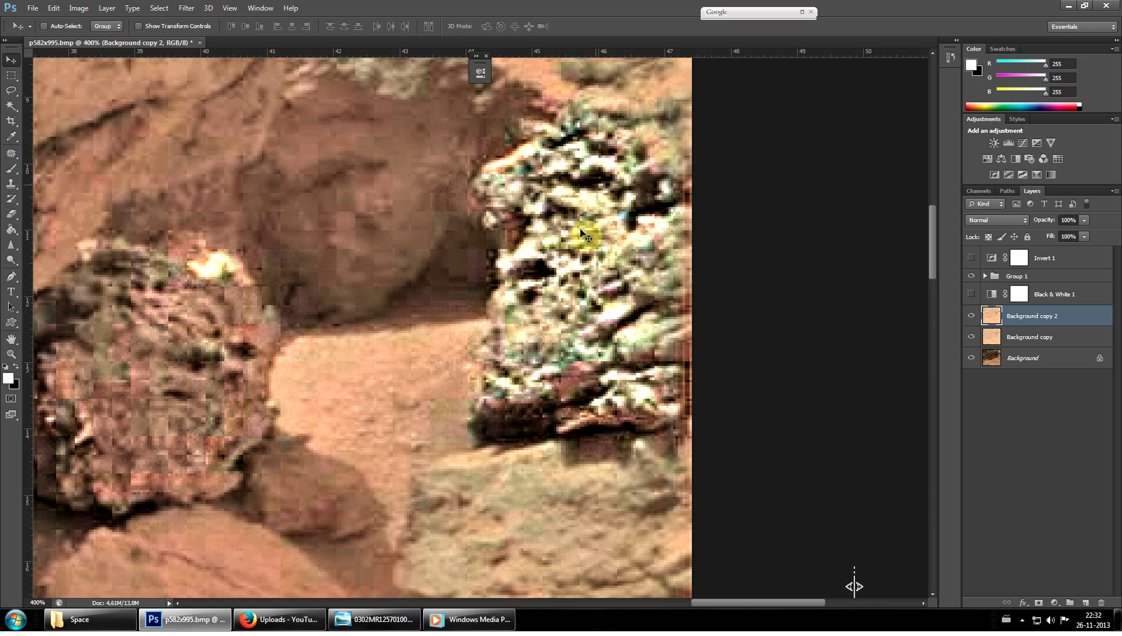
scroll(559, 388, up, 3)
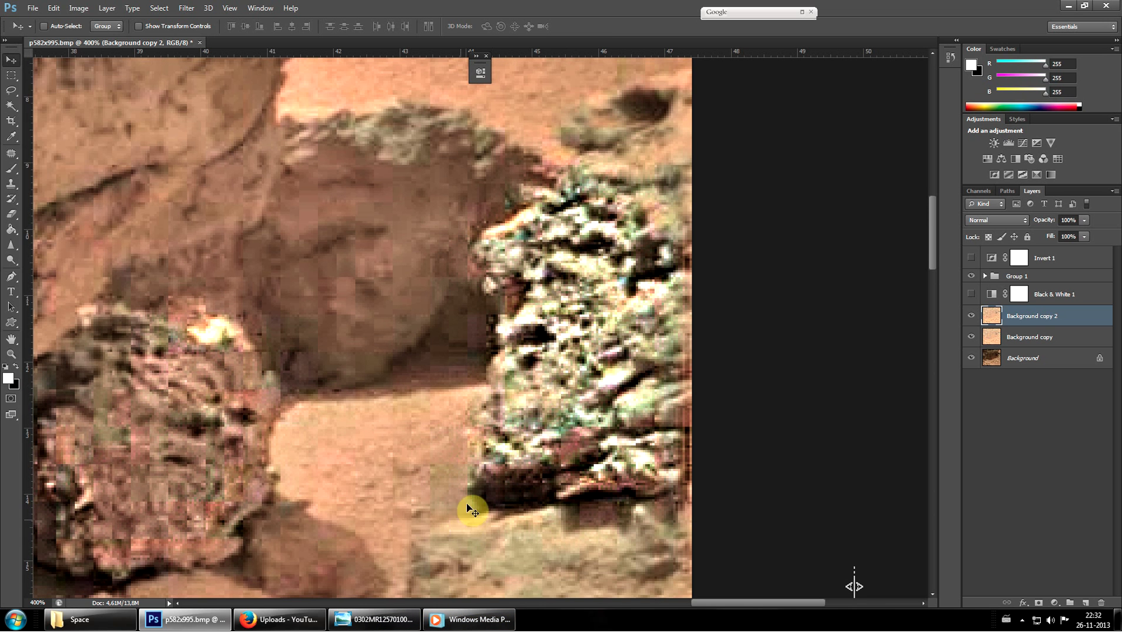
scroll(471, 500, up, 4)
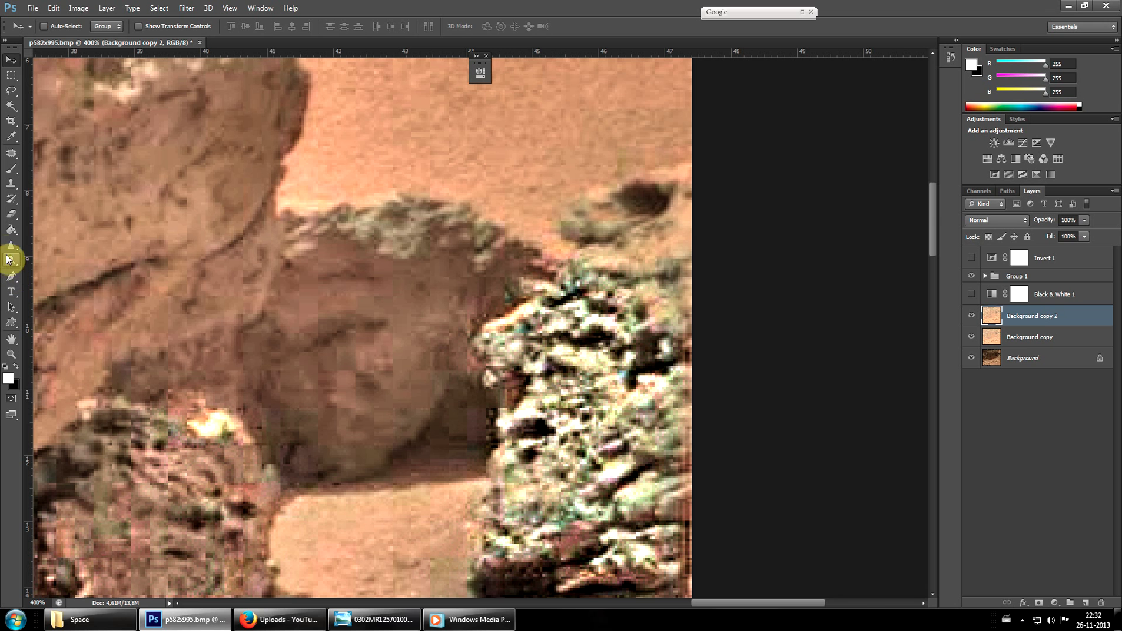
click(11, 244)
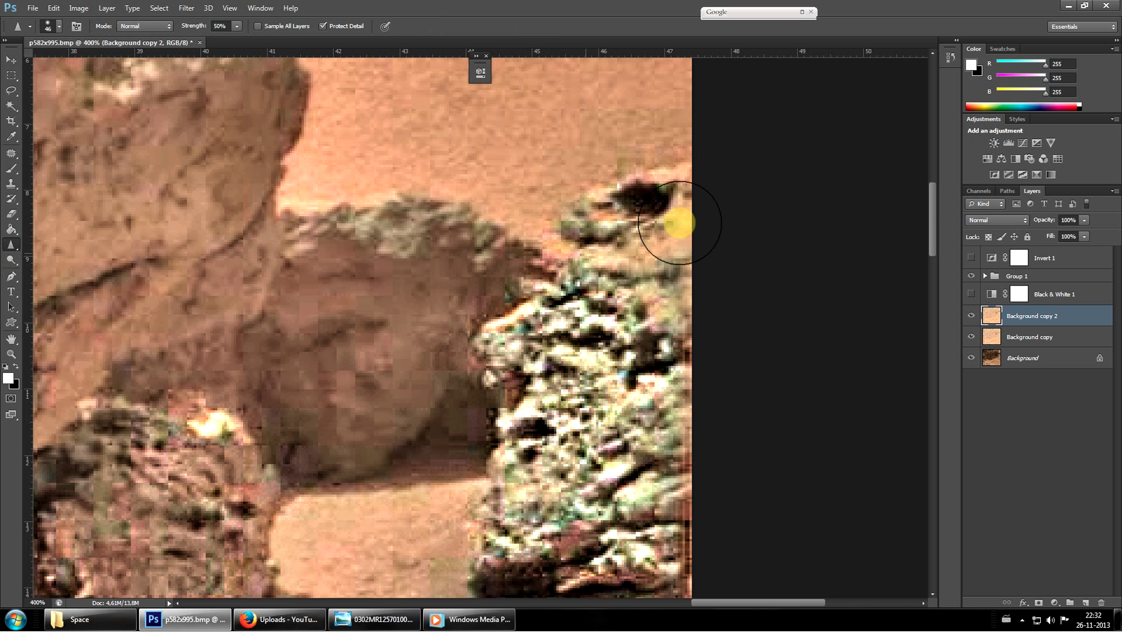
mouse_move(680, 223)
mouse_down()
mouse_move(746, 220)
mouse_move(590, 262)
mouse_move(558, 239)
mouse_move(601, 201)
mouse_move(491, 241)
mouse_move(490, 306)
mouse_move(460, 318)
mouse_move(484, 355)
mouse_move(471, 364)
mouse_move(558, 312)
mouse_move(507, 342)
mouse_move(528, 341)
mouse_move(425, 443)
mouse_move(395, 384)
mouse_move(511, 255)
mouse_move(570, 289)
mouse_up()
scroll(428, 439, down, 1)
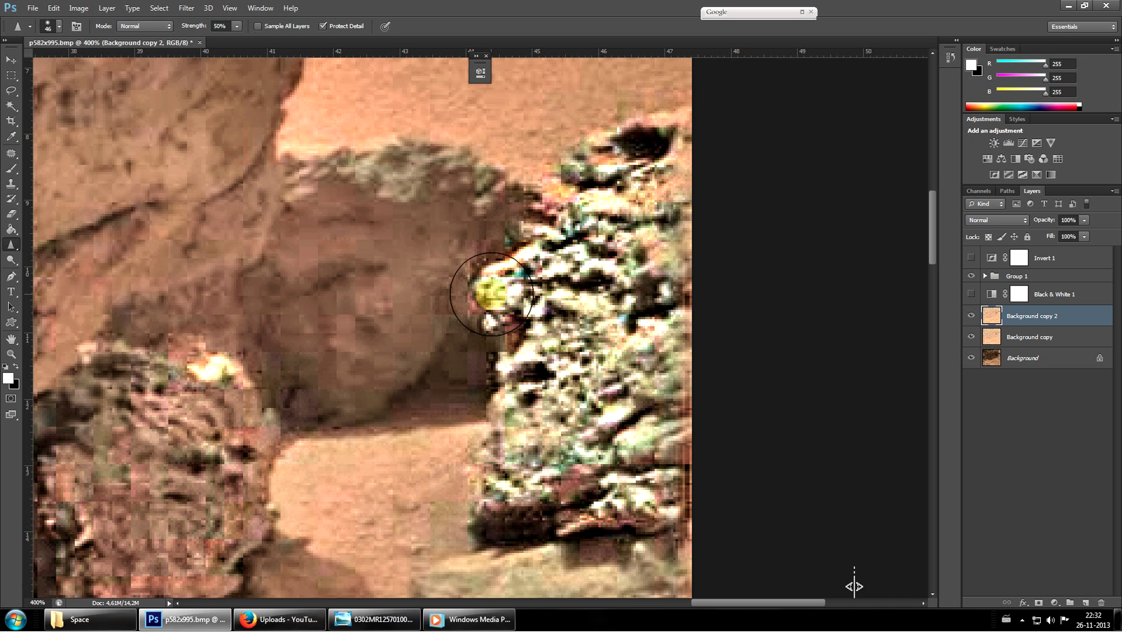
Examine the gravel slope and flat slabs in the image's lower right part for unusual rocks and objects.
key(ctrl+minus)
key(ctrl+minus)
key(ctrl+minus)
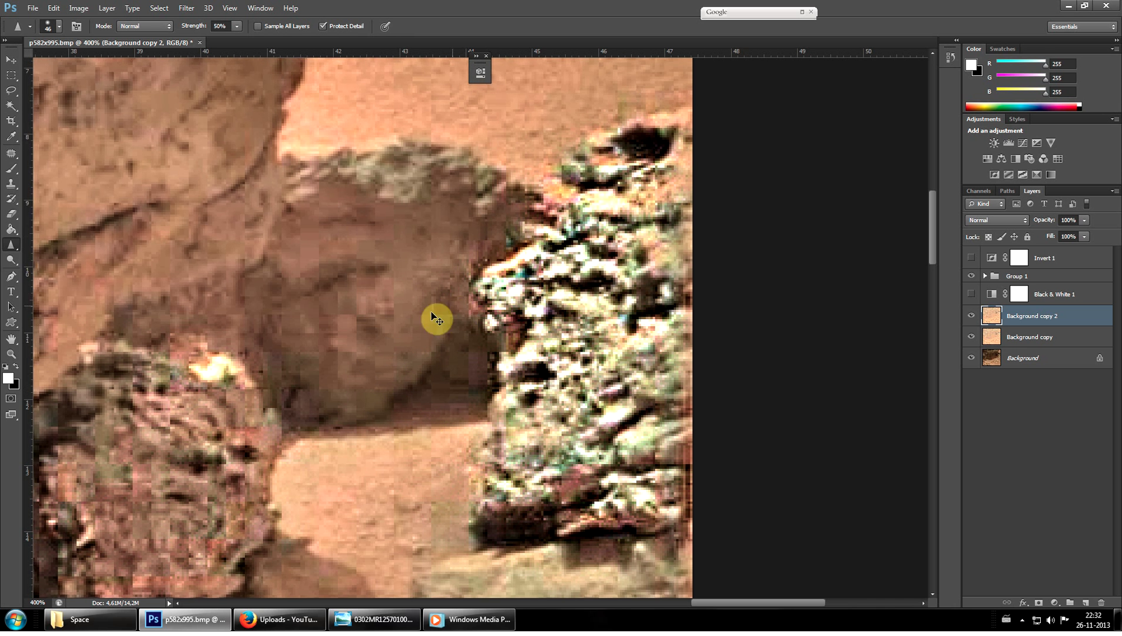
scroll(389, 324, down, 5)
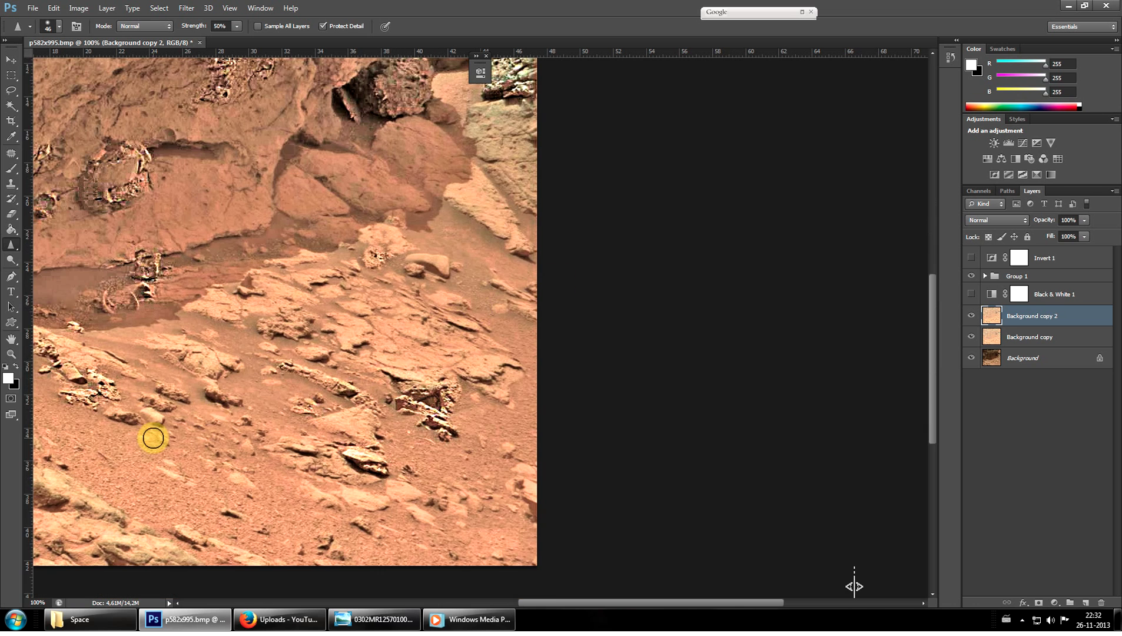
click(10, 354)
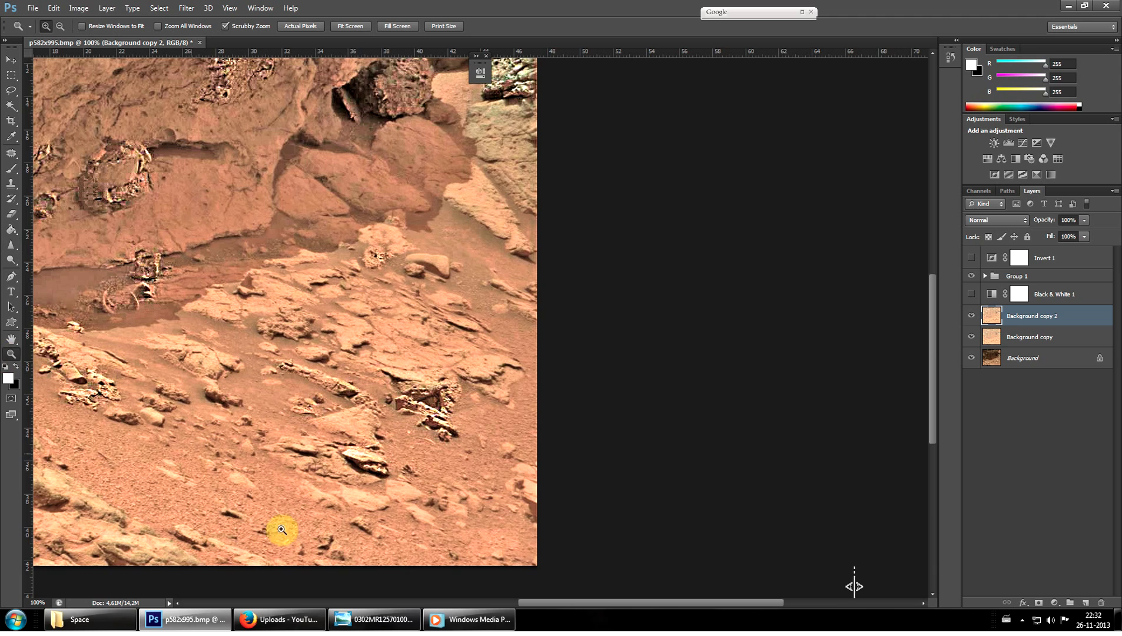
click(363, 561)
click(343, 563)
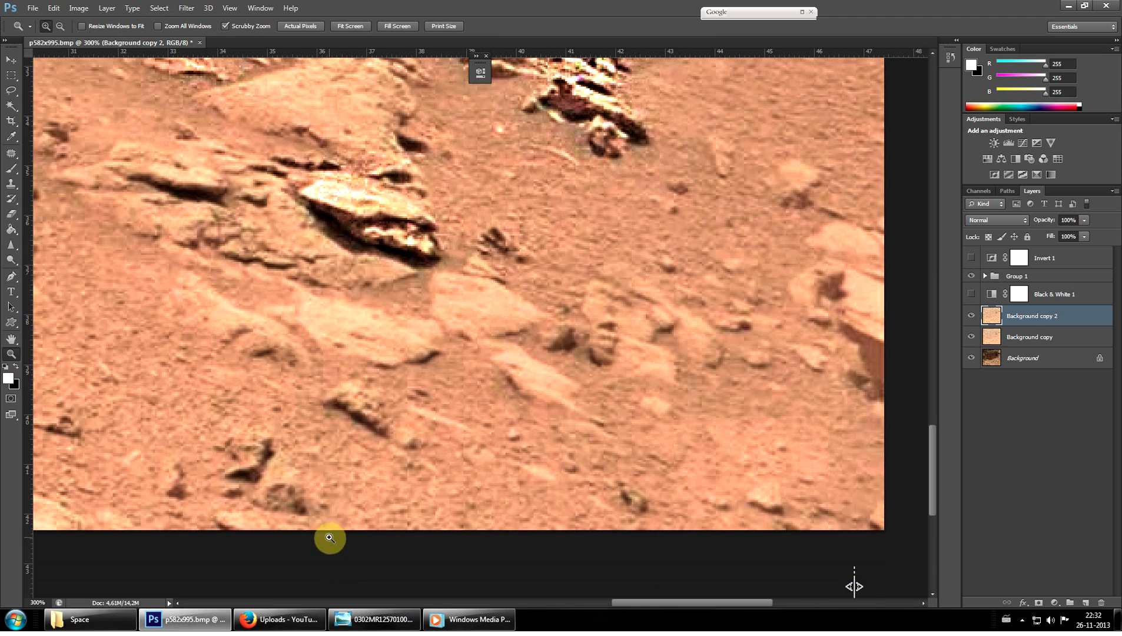
click(225, 517)
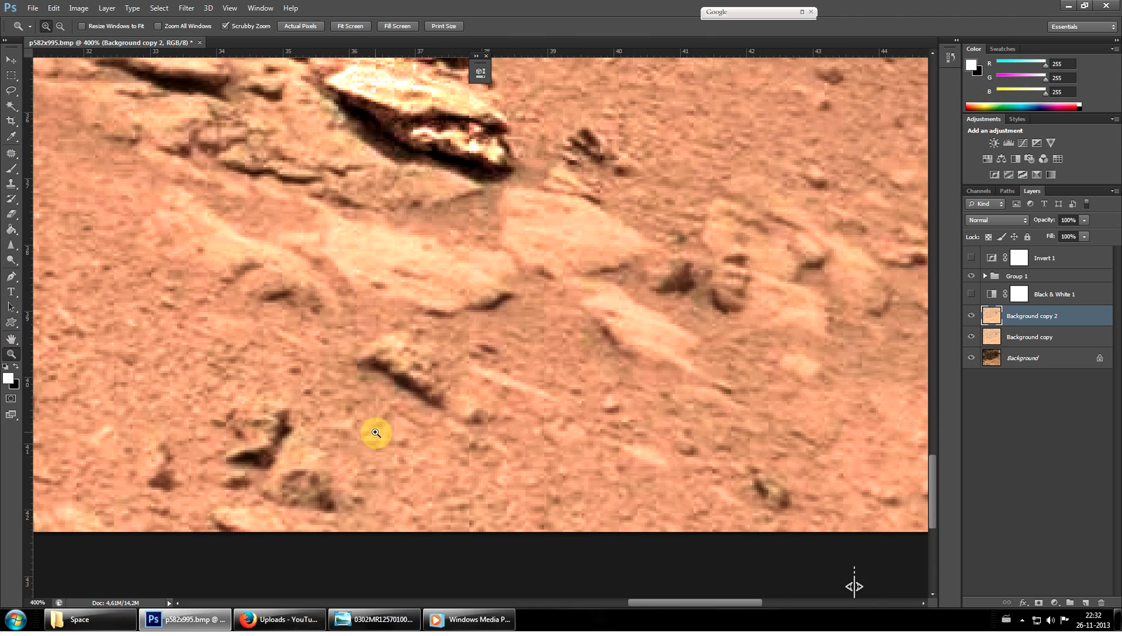
scroll(375, 436, up, 2)
alt+click(443, 451)
scroll(465, 443, up, 5)
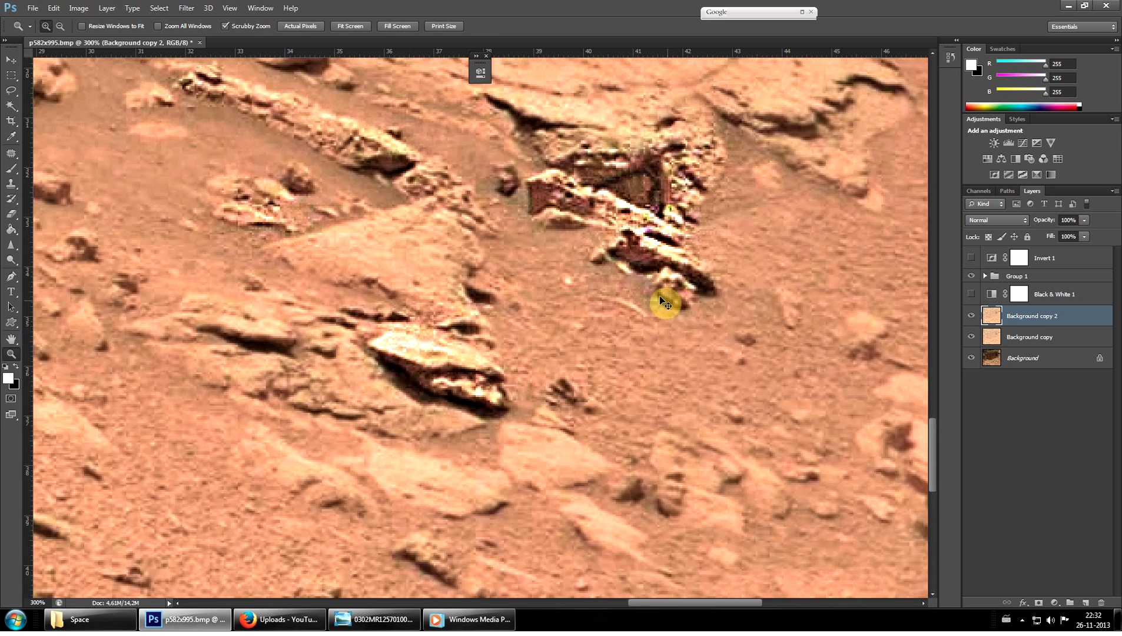
alt+click(665, 303)
scroll(450, 268, up, 5)
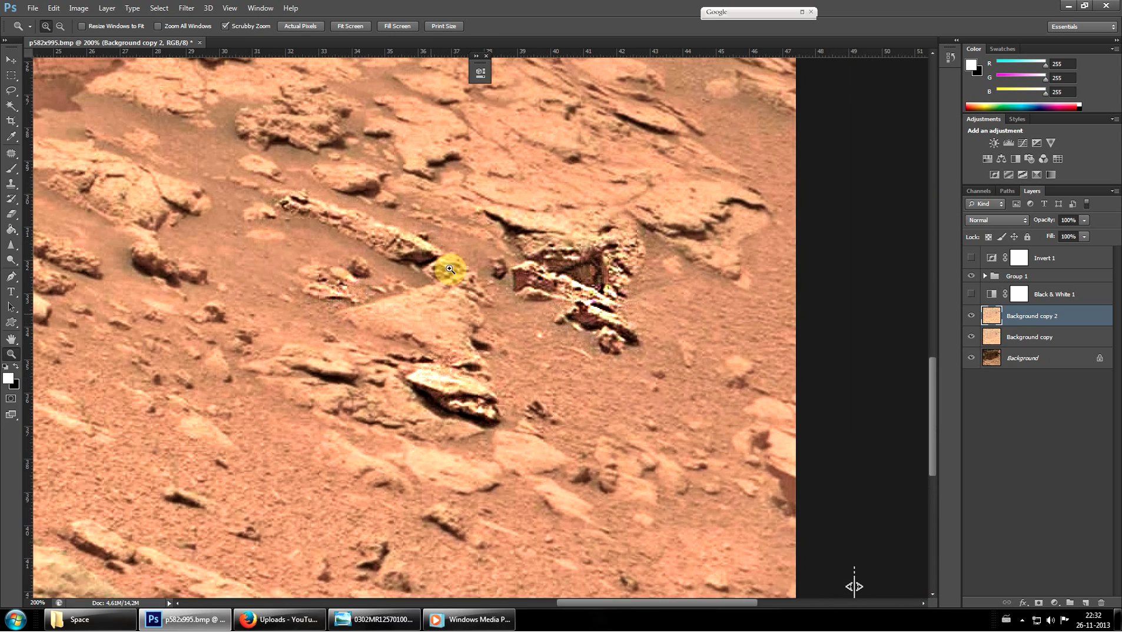
scroll(402, 290, up, 2)
scroll(233, 290, up, 2)
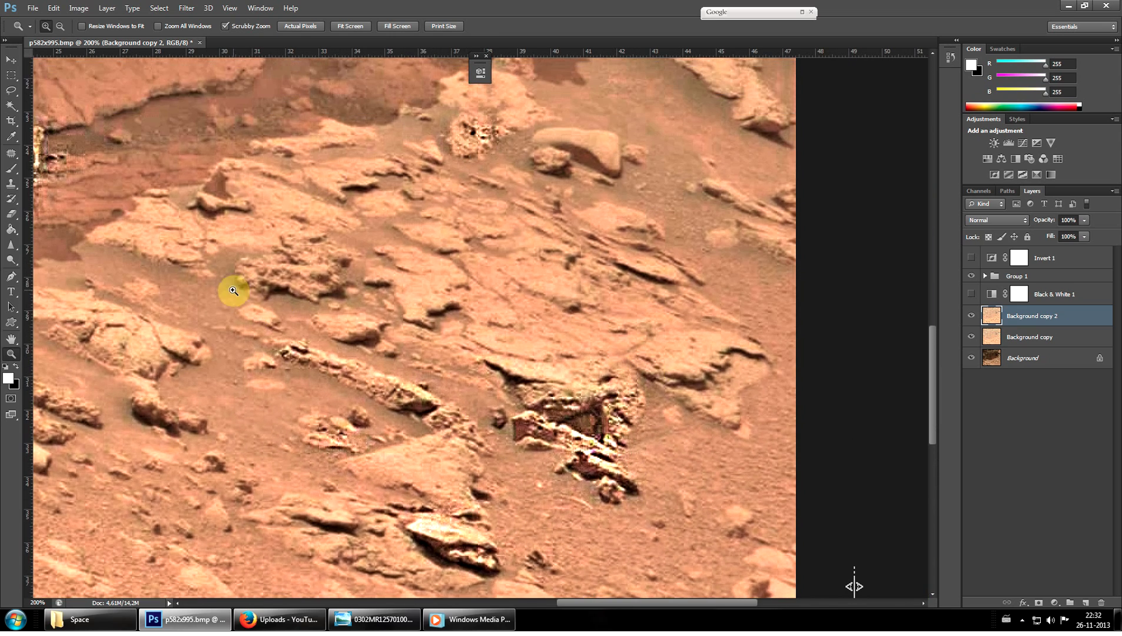
Sharpen the small upright rock with the triangular shadow, beside the reddish shaded ground, at 50% strength.
click(124, 175)
click(177, 176)
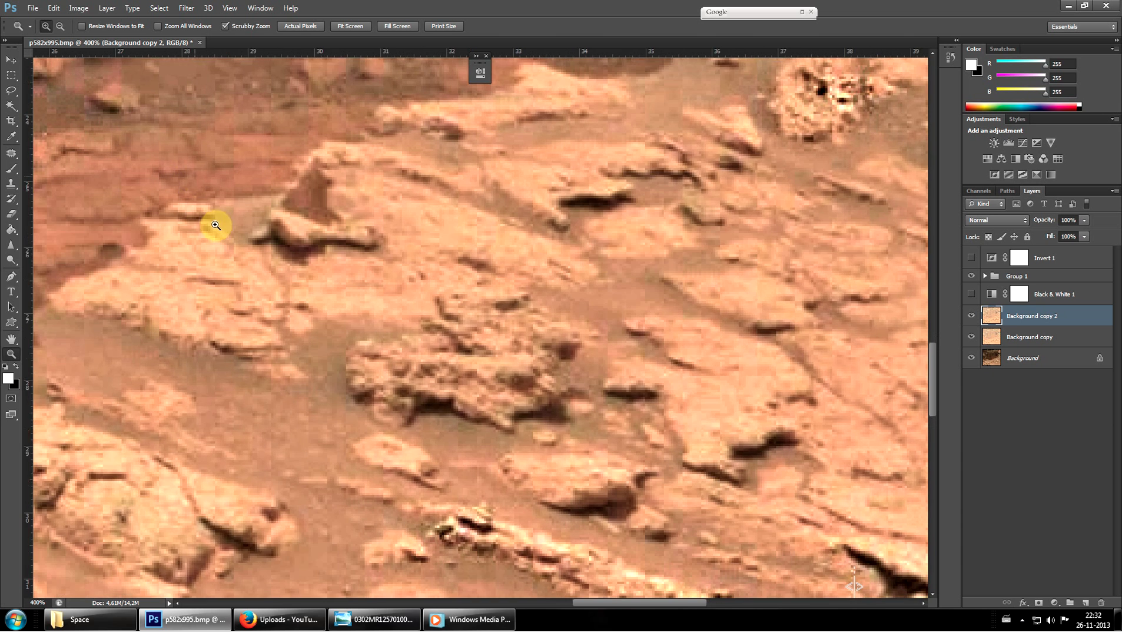
click(217, 226)
scroll(337, 159, up, 2)
click(10, 246)
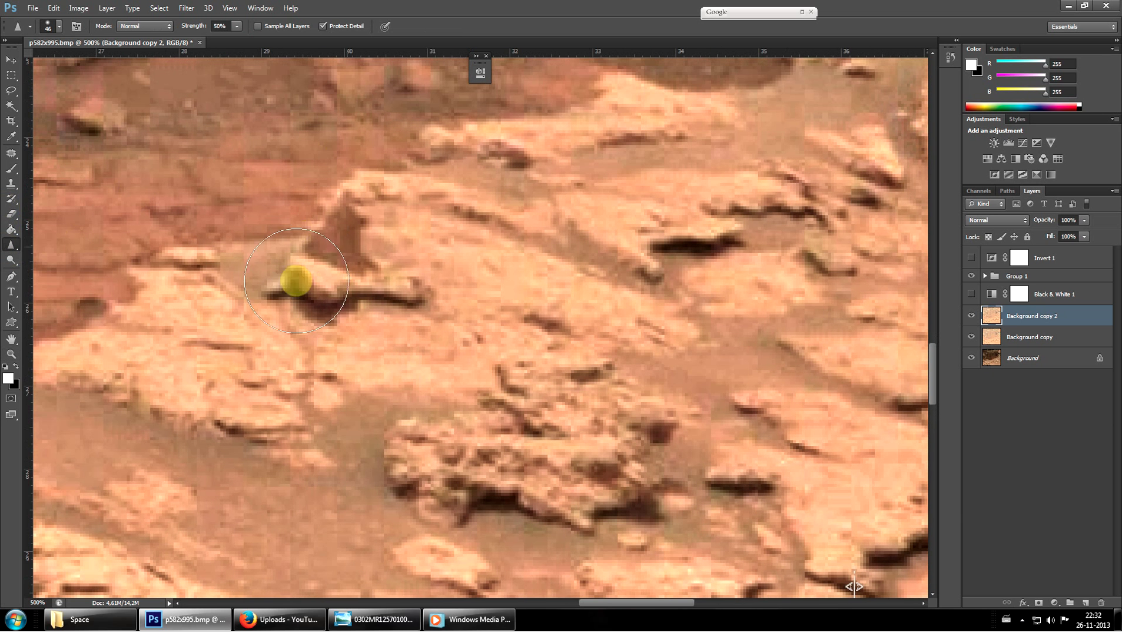
mouse_move(296, 280)
mouse_down()
mouse_move(438, 263)
mouse_move(338, 195)
mouse_move(395, 207)
mouse_move(376, 294)
mouse_move(412, 299)
mouse_up()
click(11, 112)
click(11, 60)
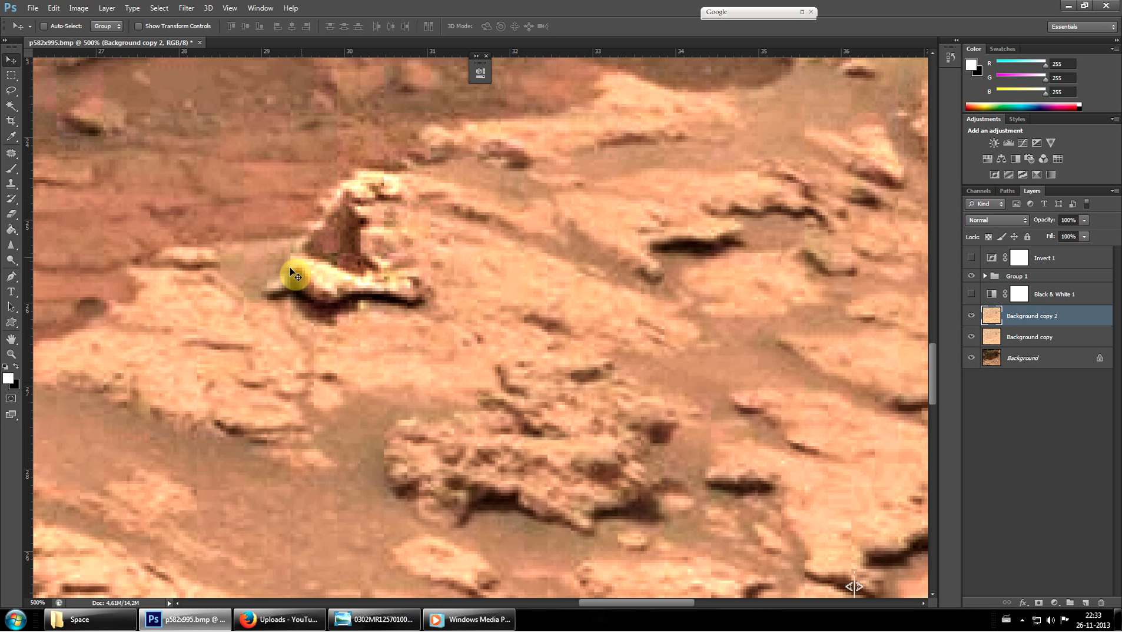
Sharpen the flat layered rock left of the triangular-shadow rock and the dark-cracked ledge to its right at 50% strength.
scroll(152, 271, down, 2)
click(13, 246)
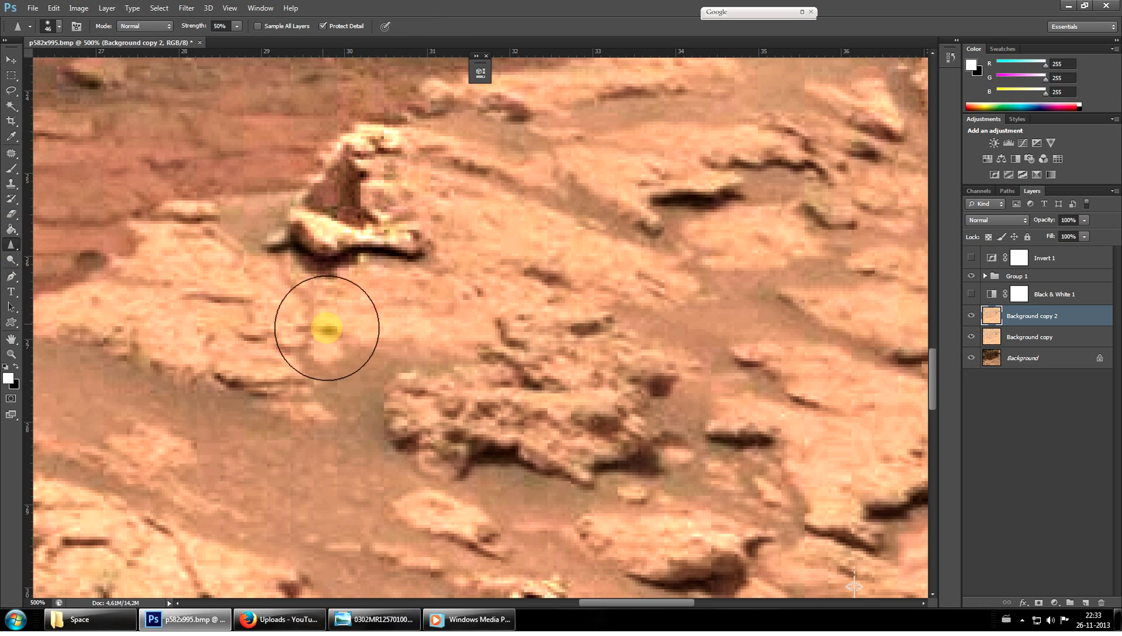
mouse_move(323, 325)
mouse_down()
mouse_move(296, 370)
mouse_move(287, 320)
mouse_move(67, 353)
mouse_move(75, 281)
mouse_move(166, 263)
mouse_move(130, 231)
mouse_move(270, 204)
mouse_up()
scroll(270, 204, up, 2)
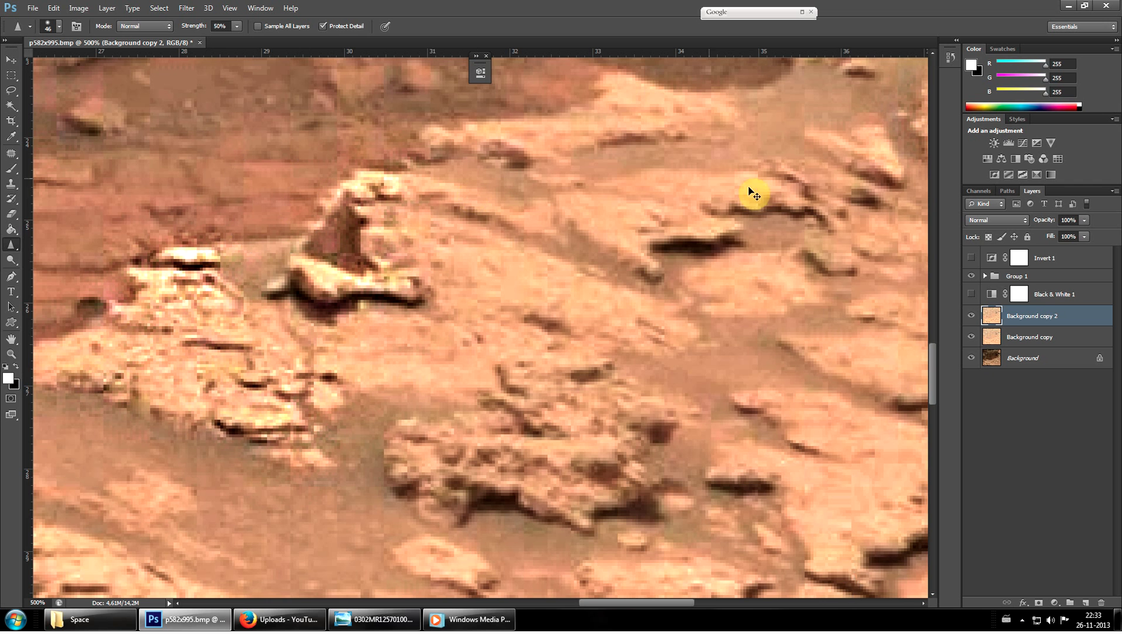
mouse_move(751, 190)
mouse_down()
mouse_move(817, 219)
mouse_move(819, 236)
mouse_move(888, 188)
mouse_move(801, 181)
mouse_move(821, 163)
mouse_move(633, 218)
mouse_move(874, 260)
mouse_move(863, 251)
mouse_move(726, 330)
mouse_move(737, 327)
mouse_move(724, 360)
mouse_move(695, 373)
mouse_up()
scroll(723, 359, up, 2)
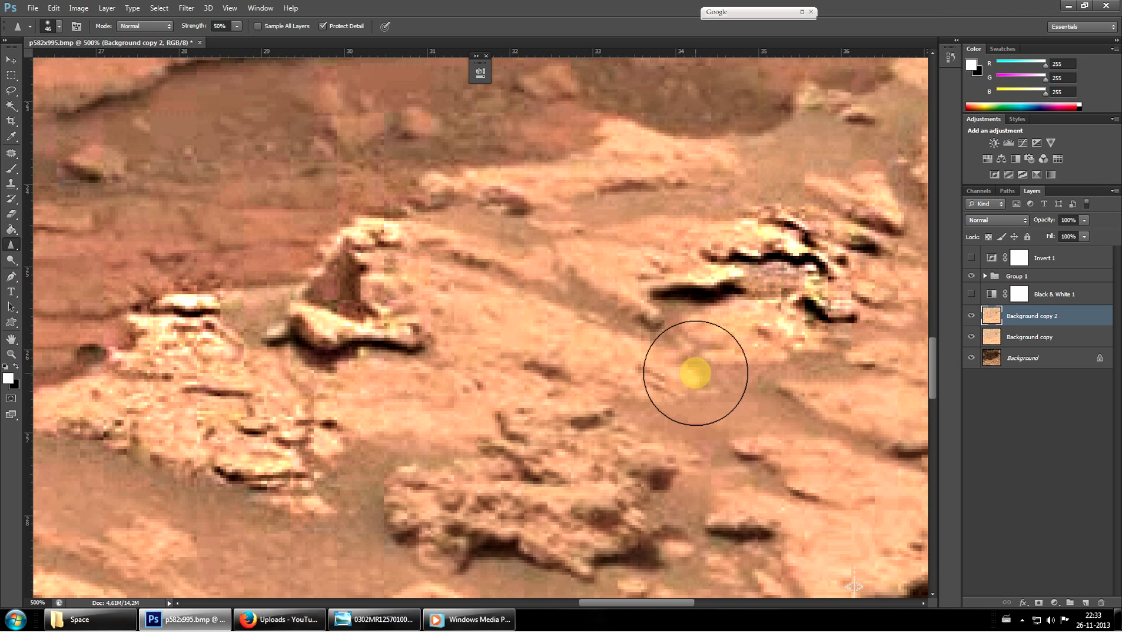
Sharpen the cracked flat slab below the shaded hollow and the small rocks beneath it at 50% strength.
scroll(671, 403, down, 2)
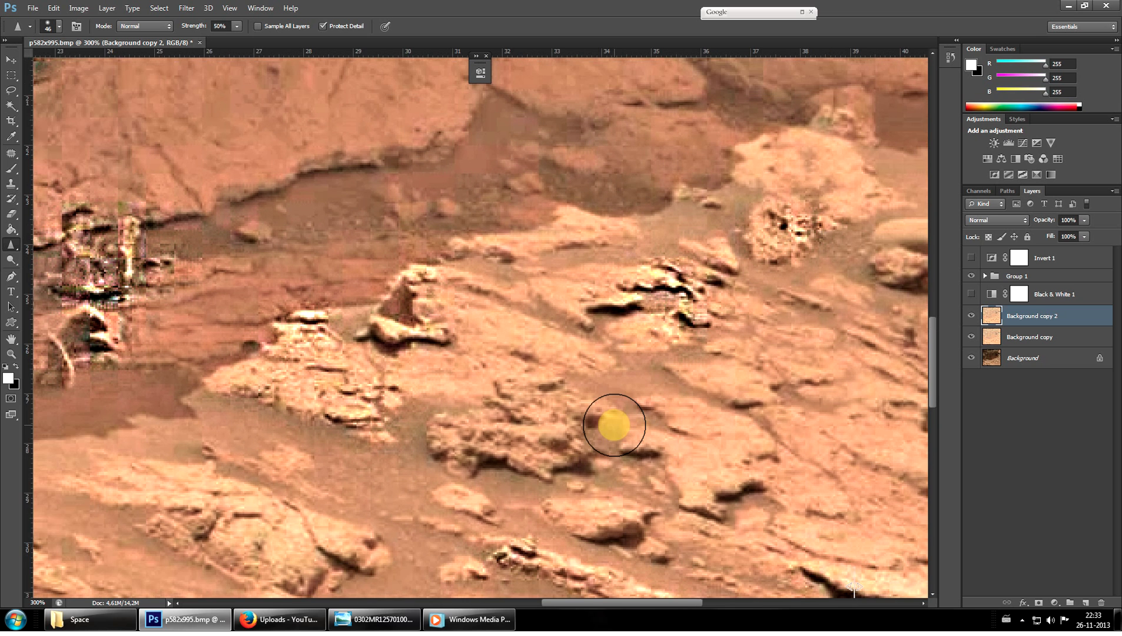
drag(613, 424, 600, 464)
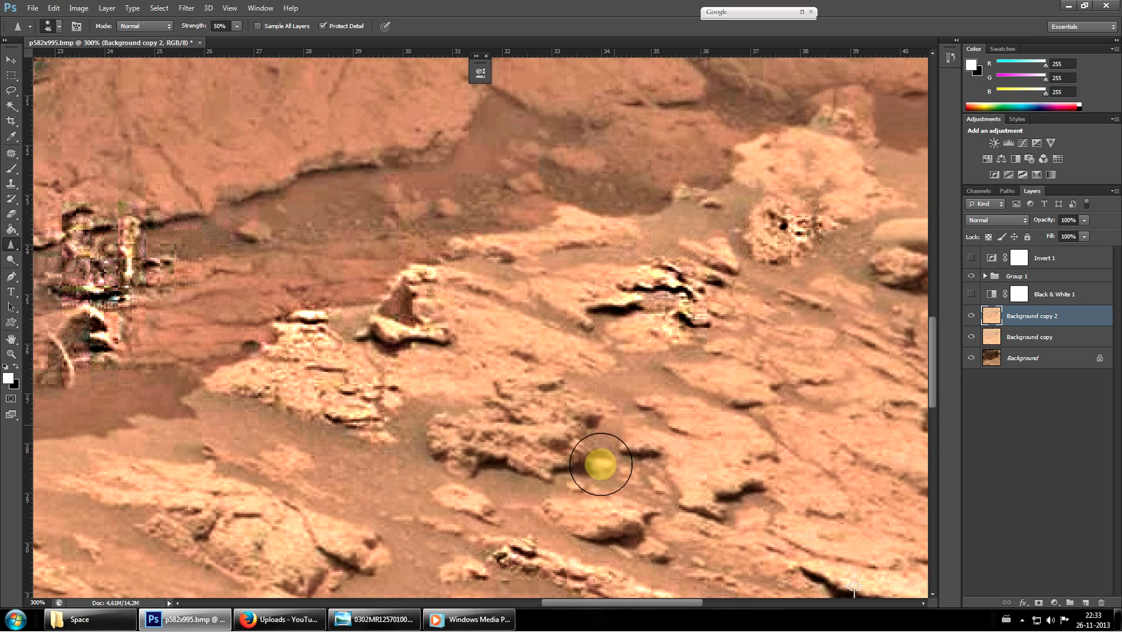
drag(647, 601, 573, 601)
mouse_move(534, 452)
mouse_down()
mouse_move(453, 362)
mouse_move(453, 395)
mouse_move(375, 376)
mouse_move(352, 352)
mouse_move(409, 350)
mouse_up()
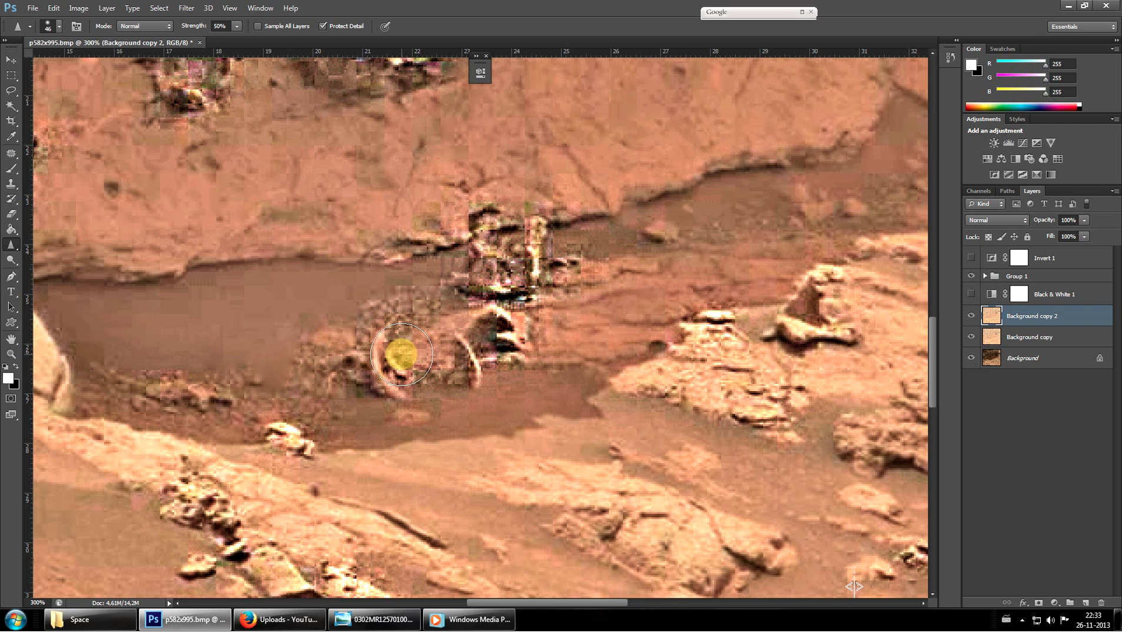
scroll(412, 336, down, 2)
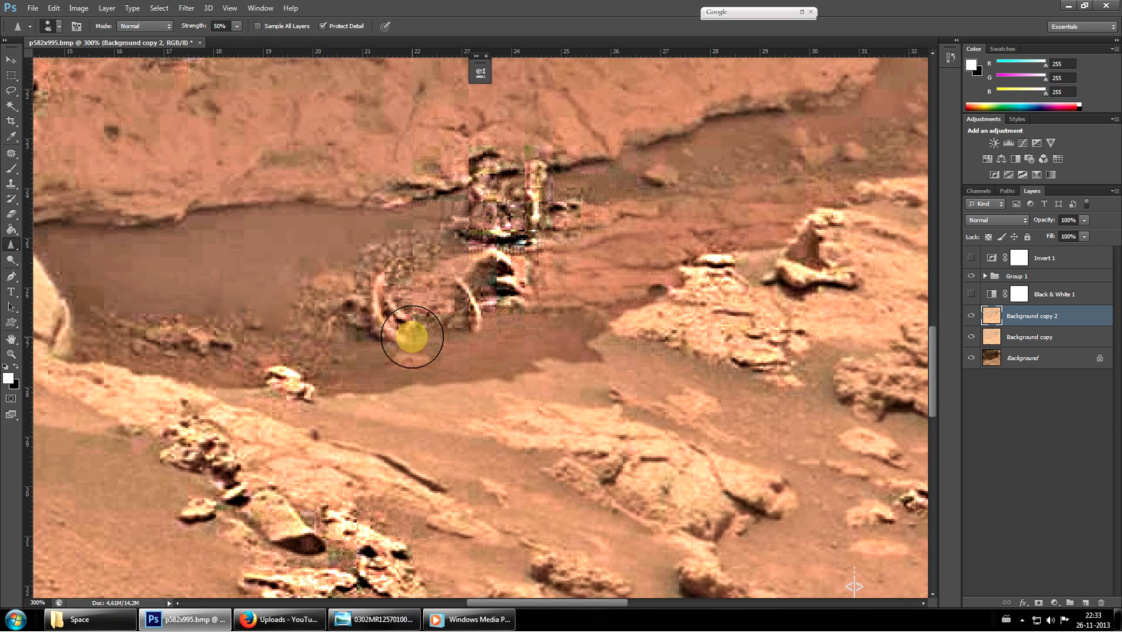
scroll(528, 293, down, 2)
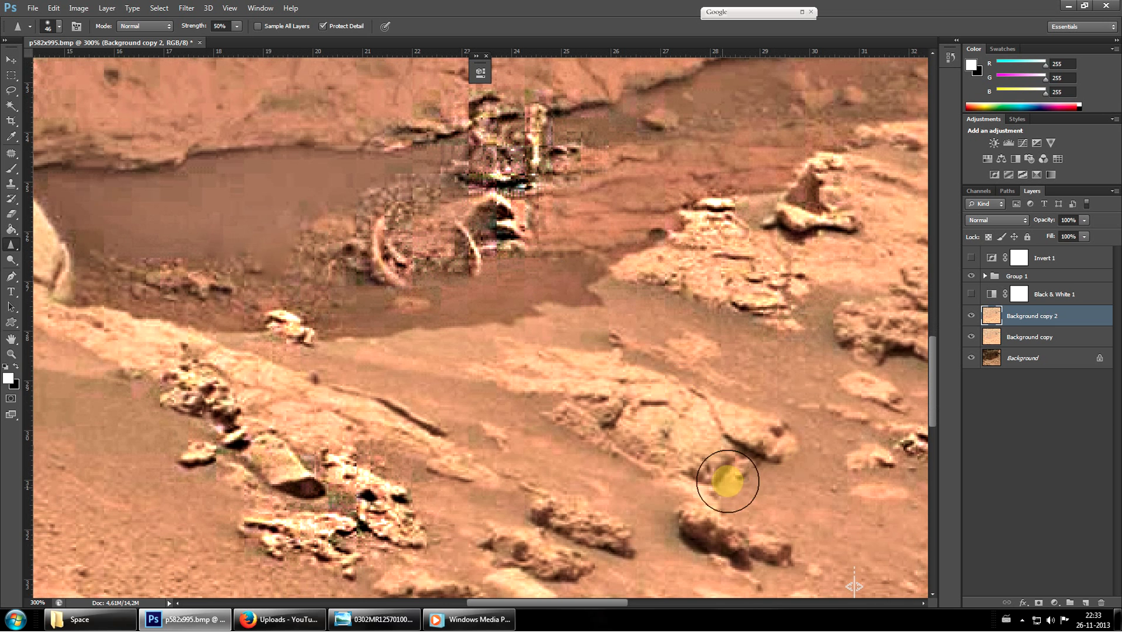
mouse_move(675, 451)
mouse_down()
mouse_move(614, 458)
mouse_move(545, 440)
mouse_move(551, 391)
mouse_move(706, 431)
mouse_move(556, 353)
mouse_move(445, 325)
mouse_move(769, 340)
mouse_move(753, 526)
mouse_move(844, 458)
mouse_move(653, 433)
mouse_move(509, 446)
mouse_move(531, 476)
mouse_move(623, 450)
mouse_move(524, 438)
mouse_move(440, 445)
mouse_move(541, 390)
mouse_move(471, 383)
mouse_move(276, 325)
mouse_move(453, 390)
mouse_move(477, 495)
mouse_up()
scroll(588, 382, down, 1)
scroll(753, 526, down, 2)
scroll(453, 390, down, 1)
mouse_move(521, 464)
mouse_down()
mouse_move(467, 498)
mouse_move(363, 478)
mouse_move(532, 439)
mouse_up()
scroll(530, 445, down, 2)
scroll(525, 438, up, 4)
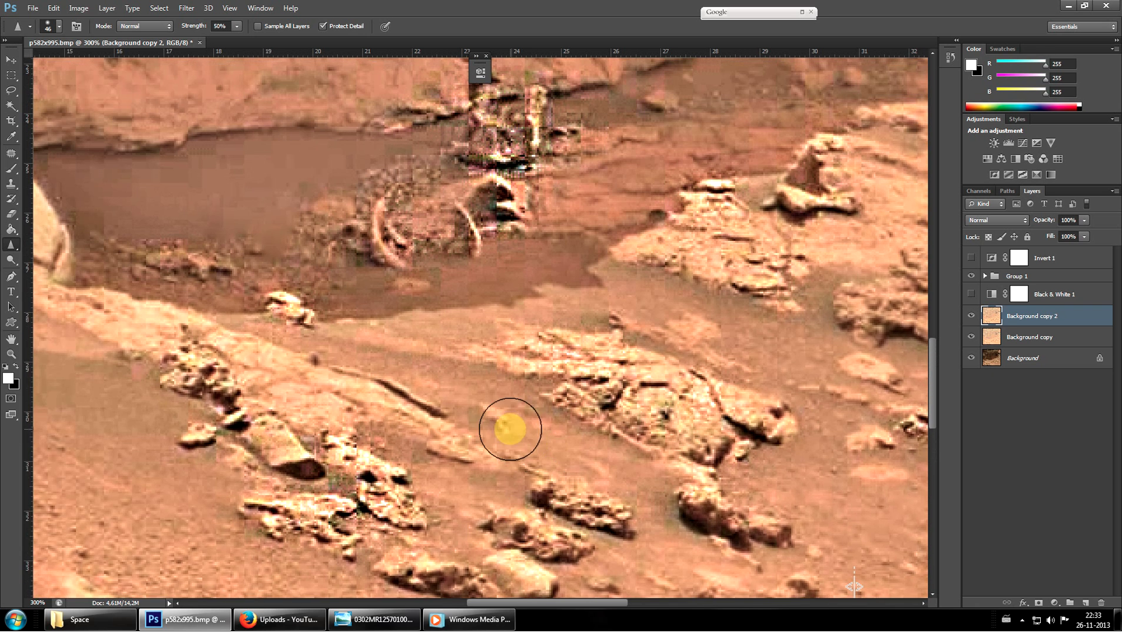
Examine the shaded hollow and the marks on the large rock face above it, both close up and in overview.
scroll(508, 428, up, 4)
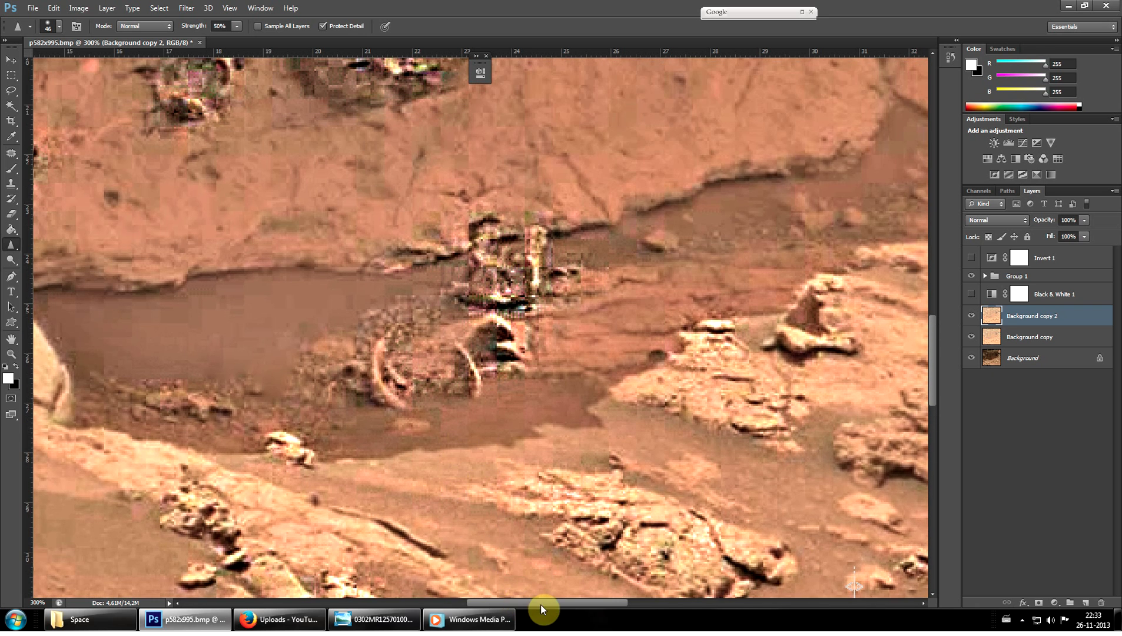
drag(539, 604, 498, 604)
mouse_move(205, 458)
mouse_down()
mouse_move(225, 413)
mouse_move(213, 406)
mouse_move(269, 363)
mouse_move(247, 443)
mouse_move(319, 400)
mouse_move(212, 391)
mouse_move(262, 343)
mouse_move(243, 345)
mouse_move(297, 369)
mouse_up()
scroll(297, 369, up, 1)
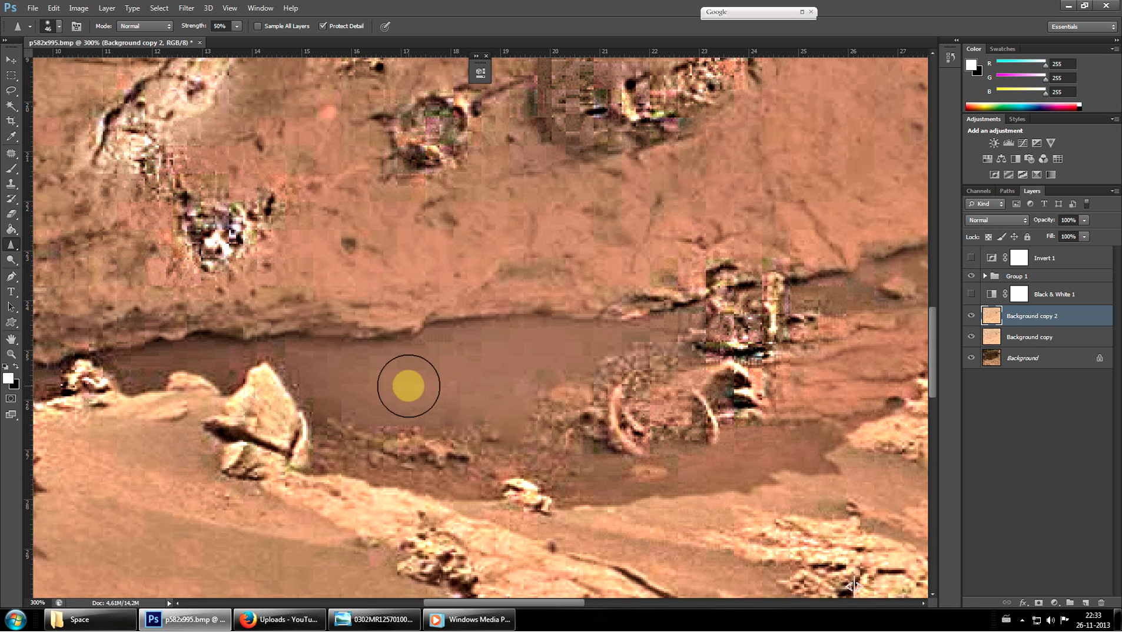
scroll(433, 393, up, 6)
scroll(481, 396, up, 3)
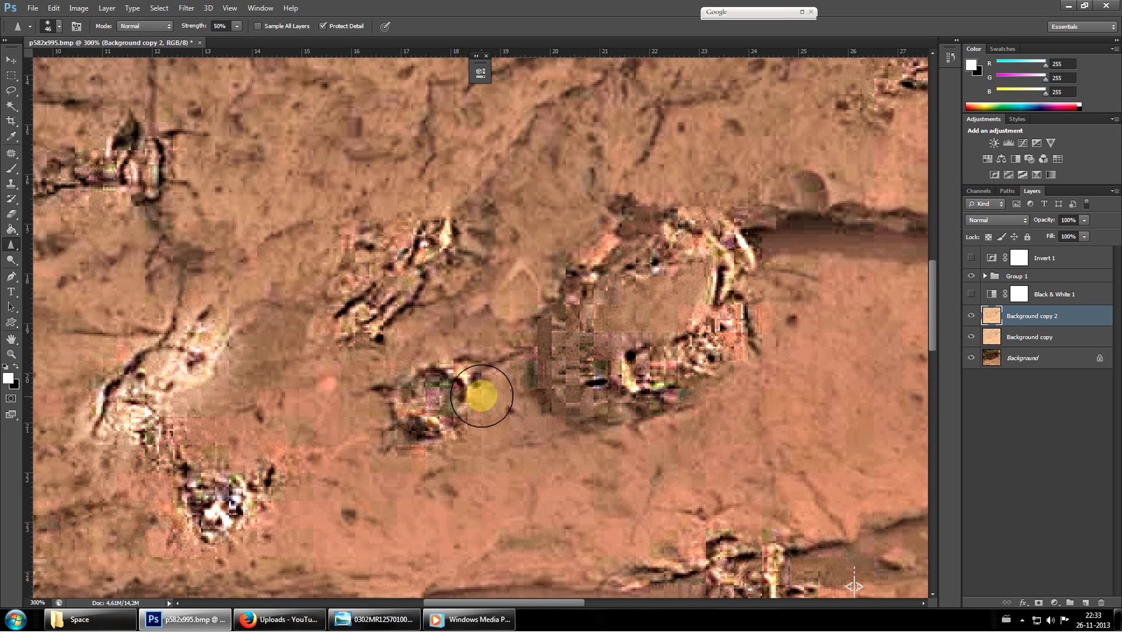
scroll(305, 438, up, 2)
key(ctrl+minus)
key(ctrl+minus)
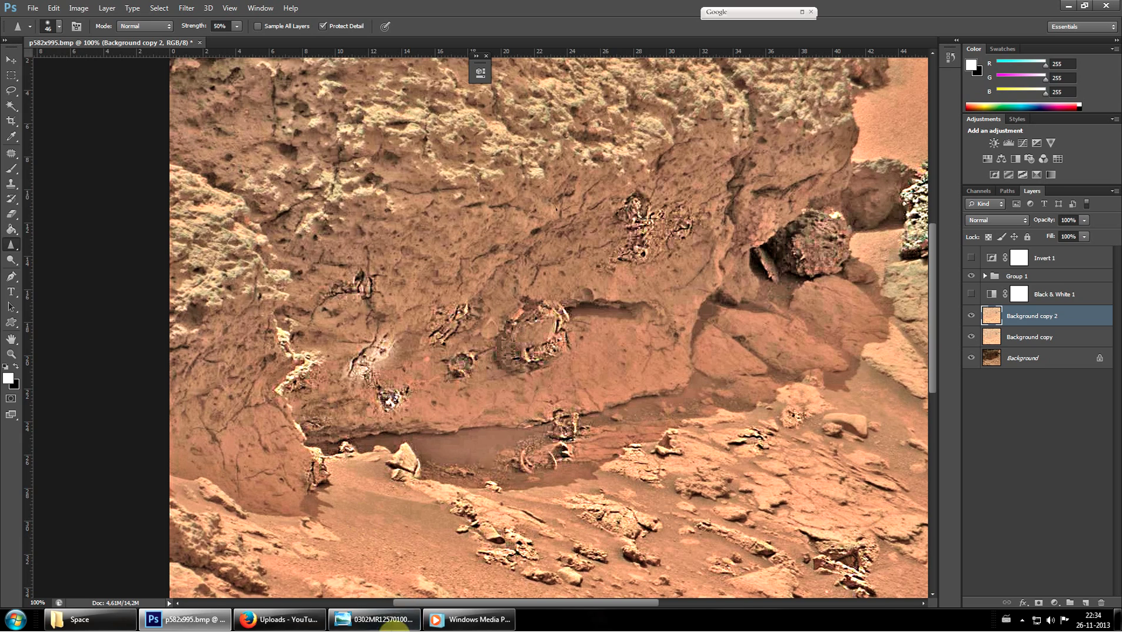
Switch to the Firefox window with the YouTube uploads page.
click(276, 621)
click(276, 621)
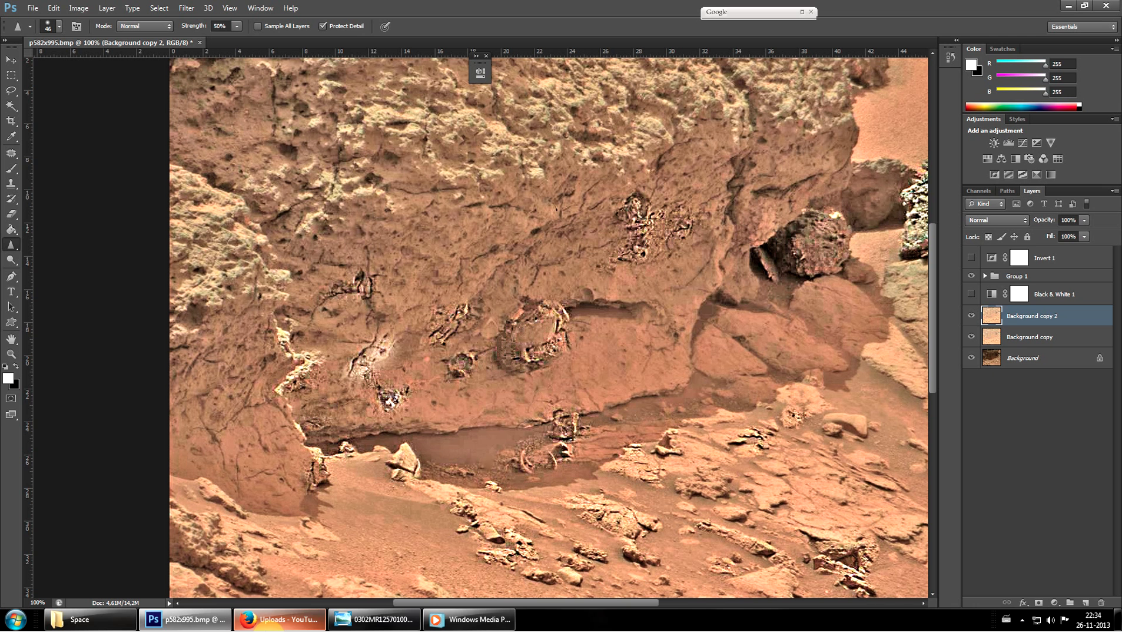